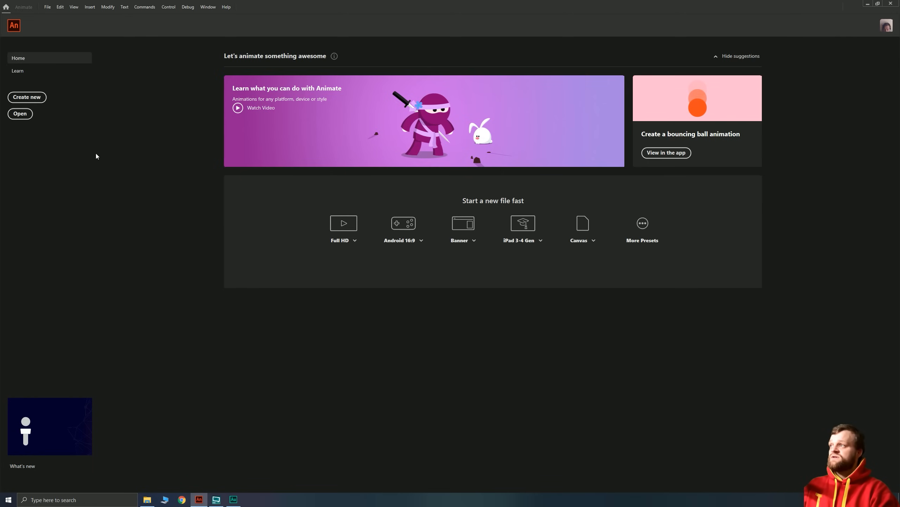
# Step: Create a new ActionScript 3.0 document sized 2560 by 1440 pixels with a frame rate of 24
pyautogui.click(26, 97)
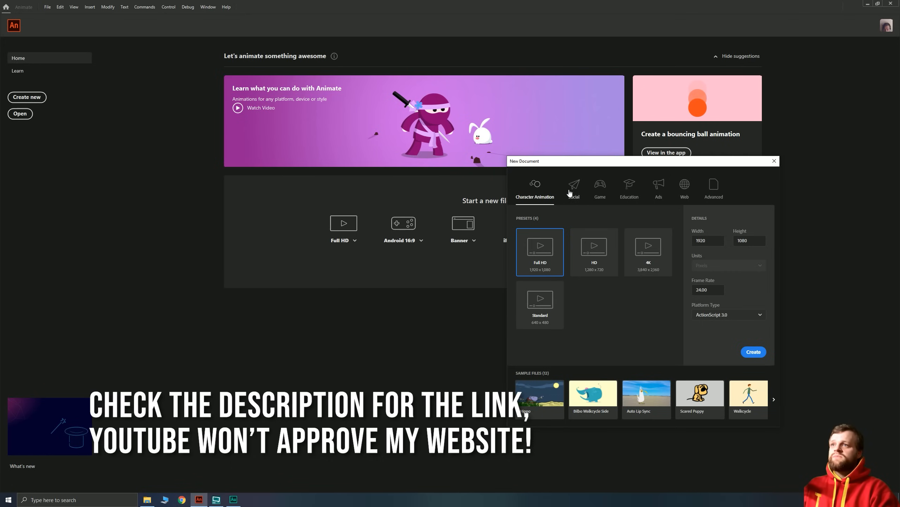
pyautogui.moveTo(572, 164); pyautogui.dragTo(402, 155)
pyautogui.doubleClick(539, 232)
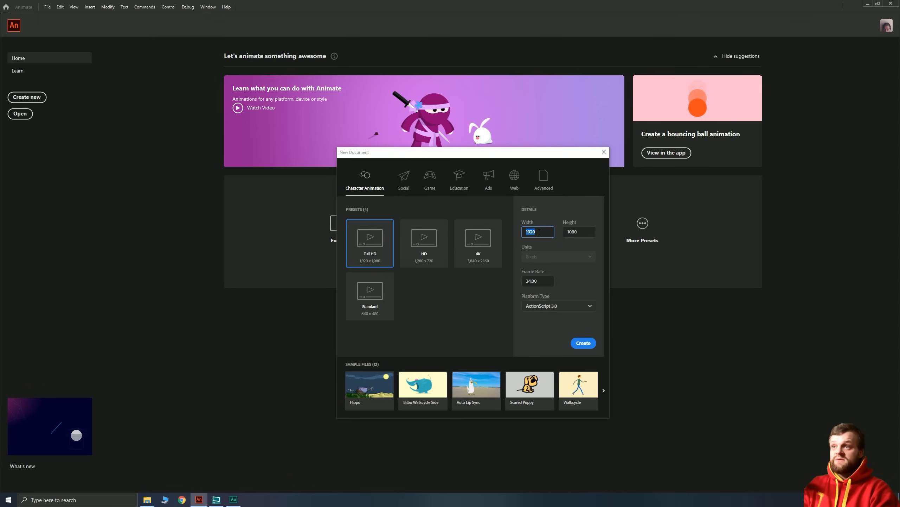
pyautogui.write('2560')
pyautogui.press('Tab')
pyautogui.write('1440')
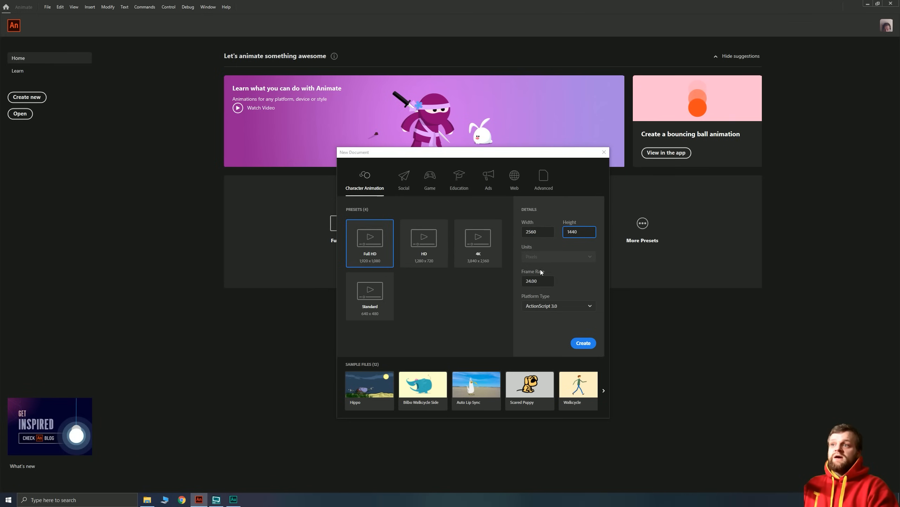
pyautogui.click(544, 283)
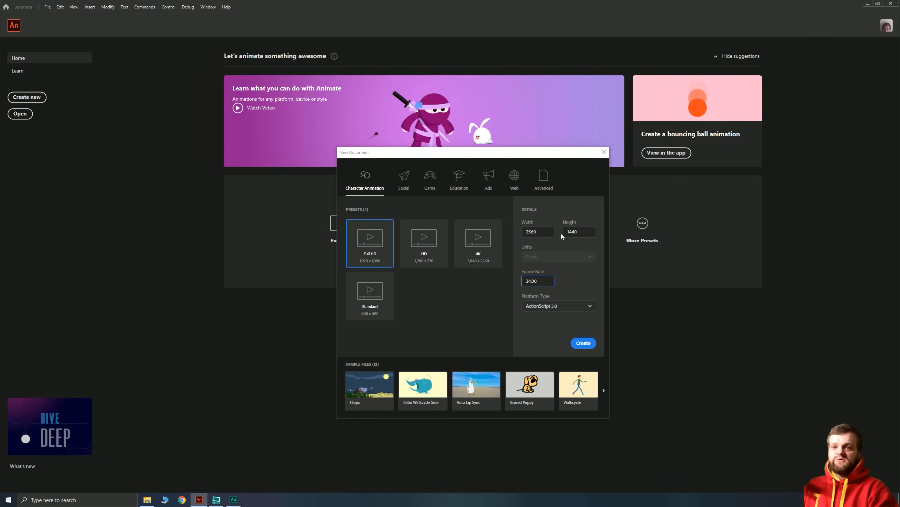
pyautogui.moveTo(543, 281); pyautogui.dragTo(510, 279)
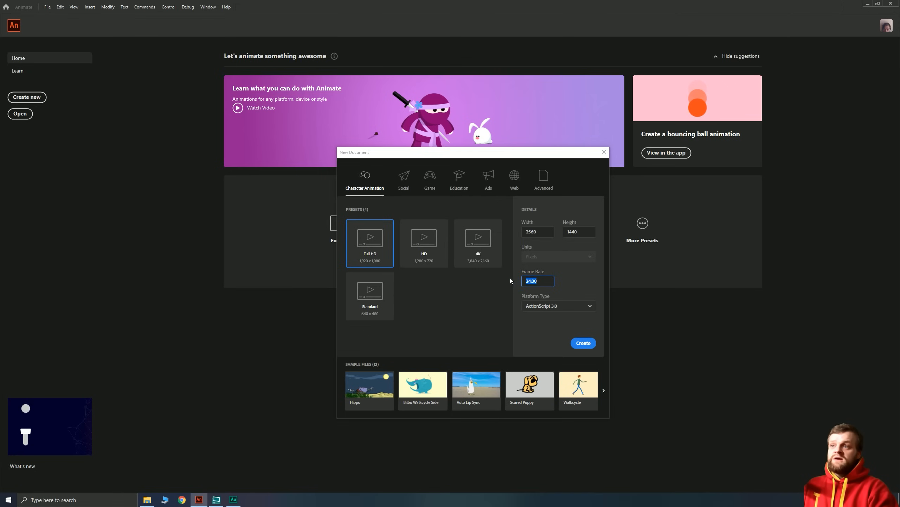
pyautogui.click(549, 332)
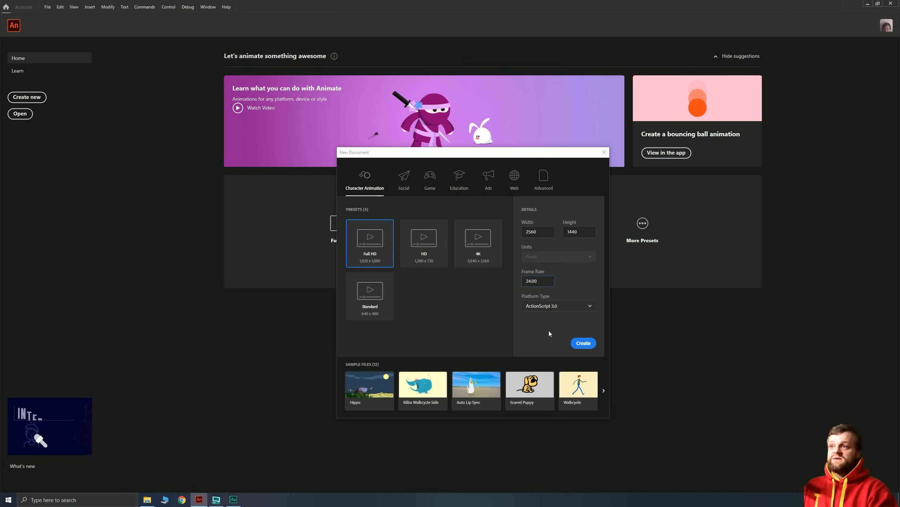
pyautogui.click(583, 343)
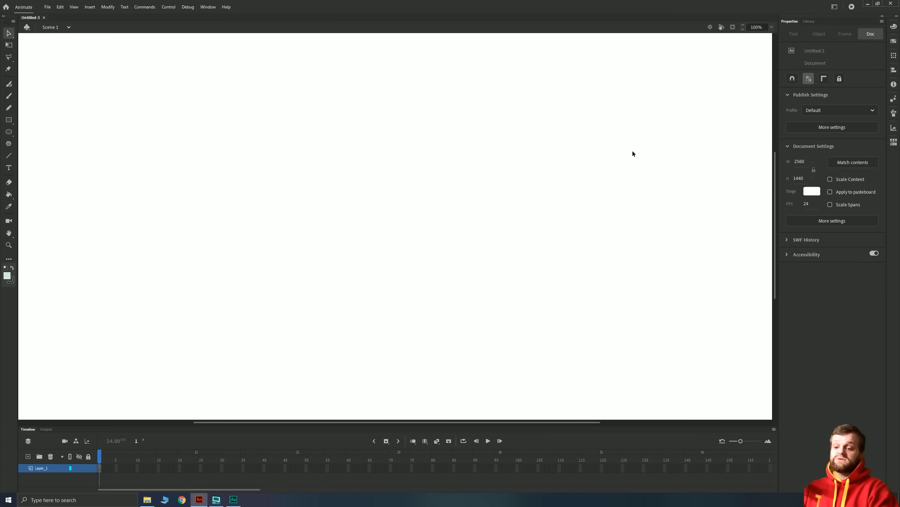
pyautogui.click(206, 9)
pyautogui.moveTo(250, 245)
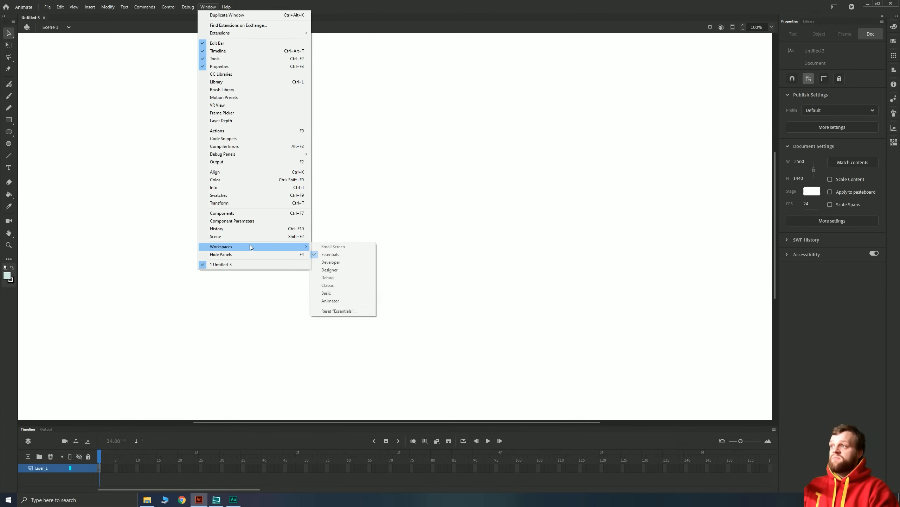
pyautogui.click(514, 191)
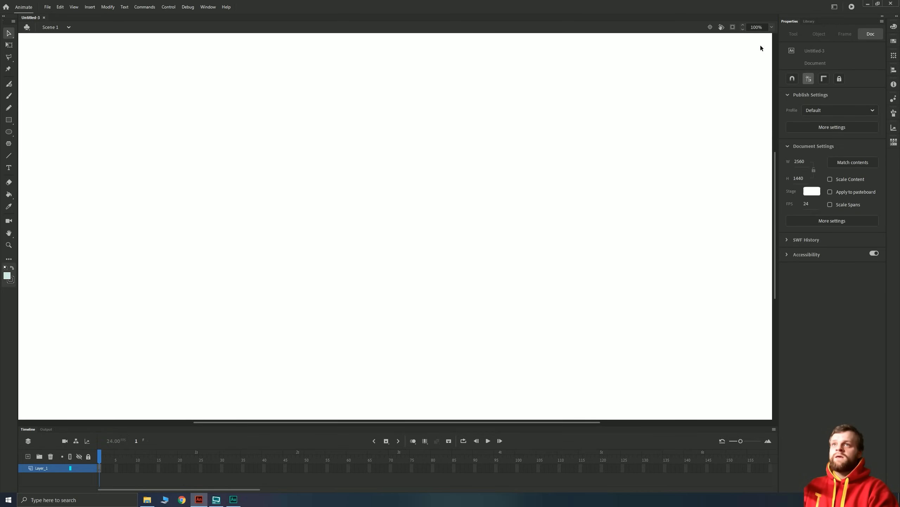
# Step: Fit the whole stage in the window, then zoom out slightly to leave some pasteboard around it
pyautogui.click(772, 28)
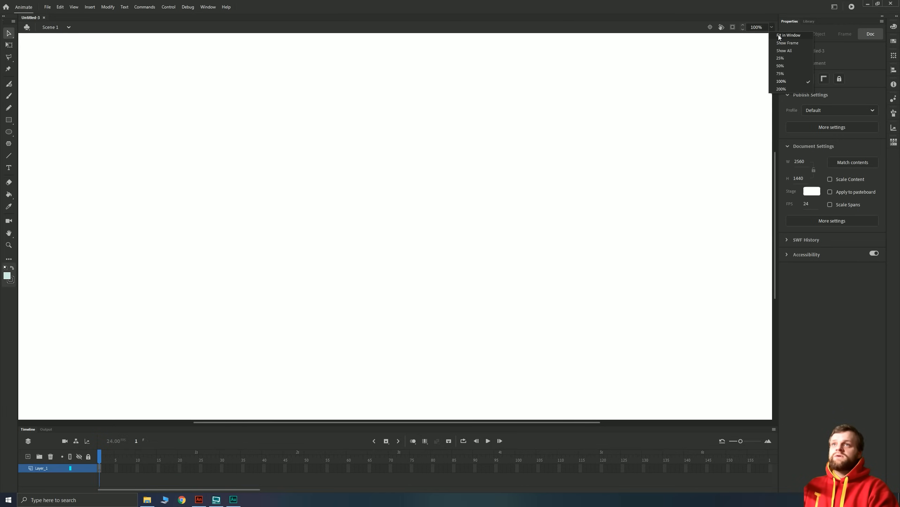
pyautogui.click(780, 35)
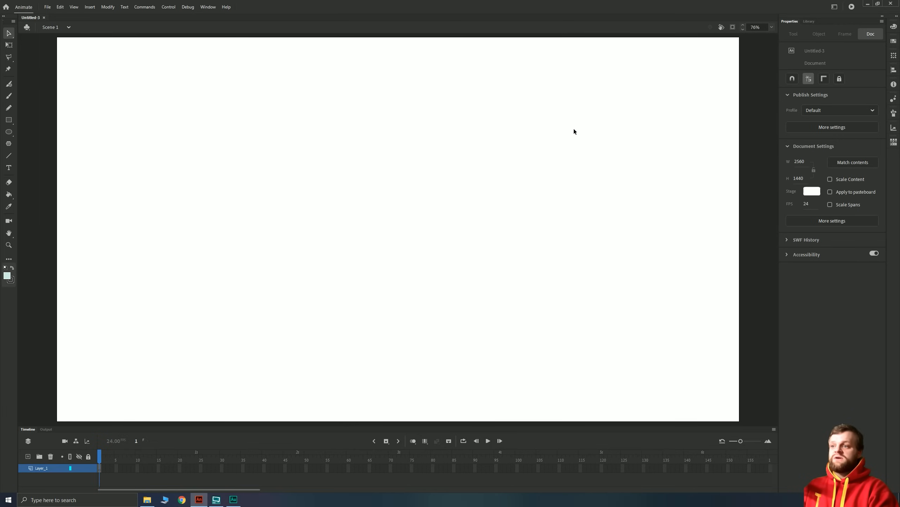
pyautogui.scroll(-1, 455, 291)
pyautogui.scroll(1, 455, 288)
pyautogui.scroll(-1, 455, 288)
pyautogui.scroll(1, 455, 289)
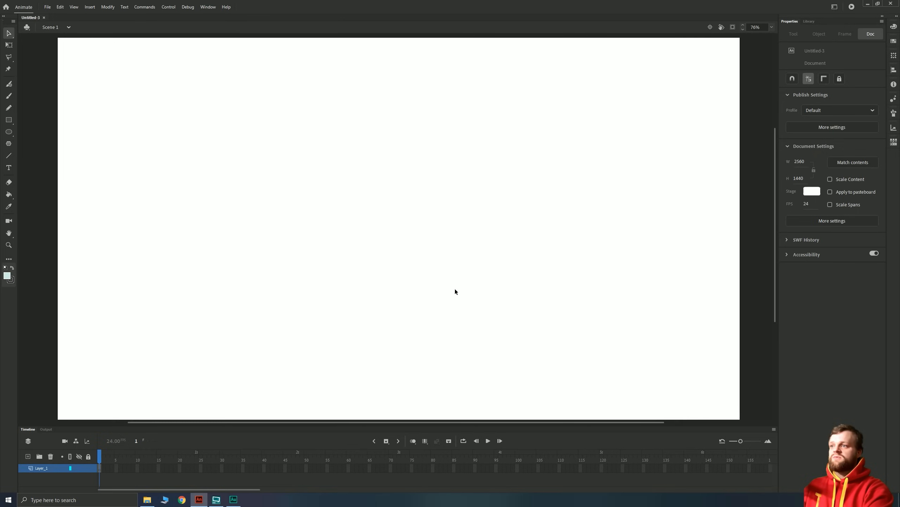
pyautogui.scroll(-1, 455, 292)
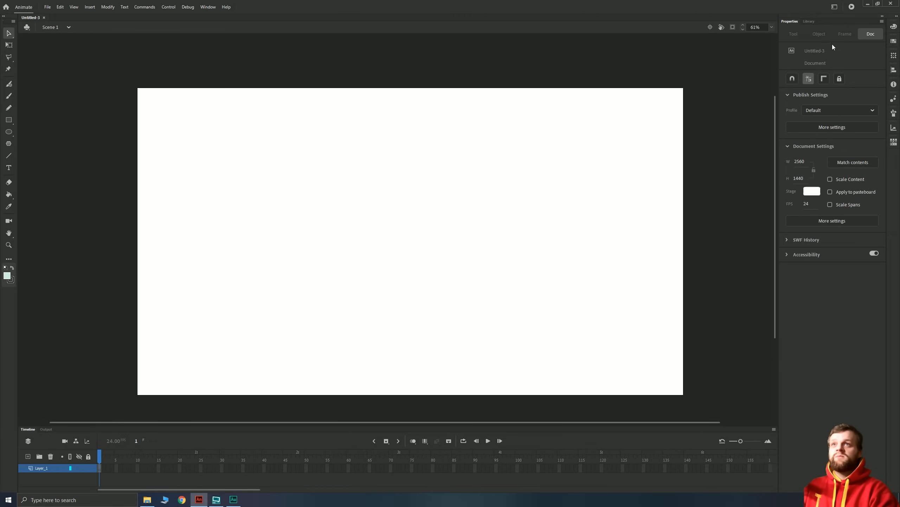
# Step: Look through the Library, Properties, Color, Transform and Align panels
pyautogui.click(809, 22)
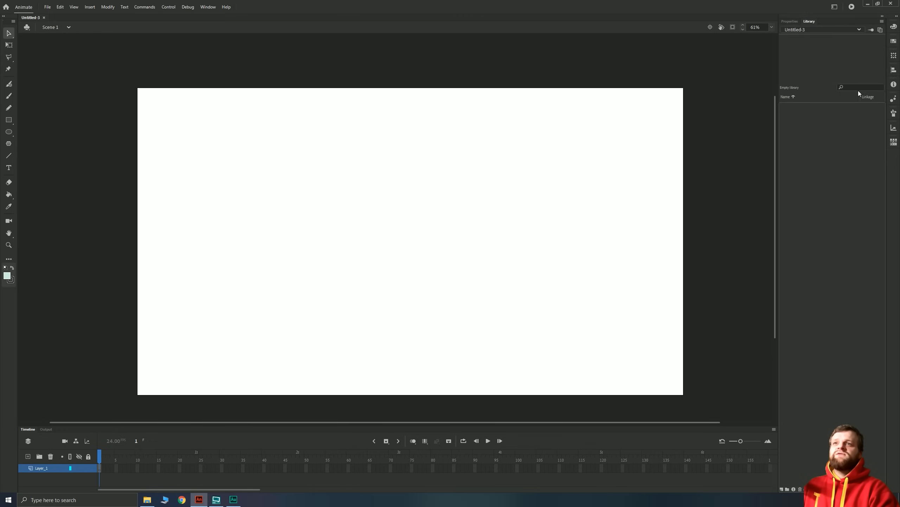
pyautogui.click(789, 22)
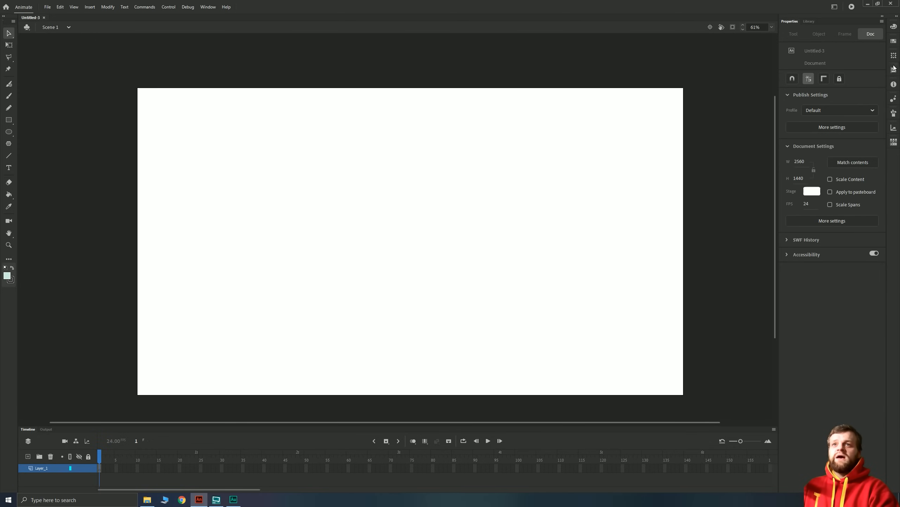
pyautogui.click(893, 29)
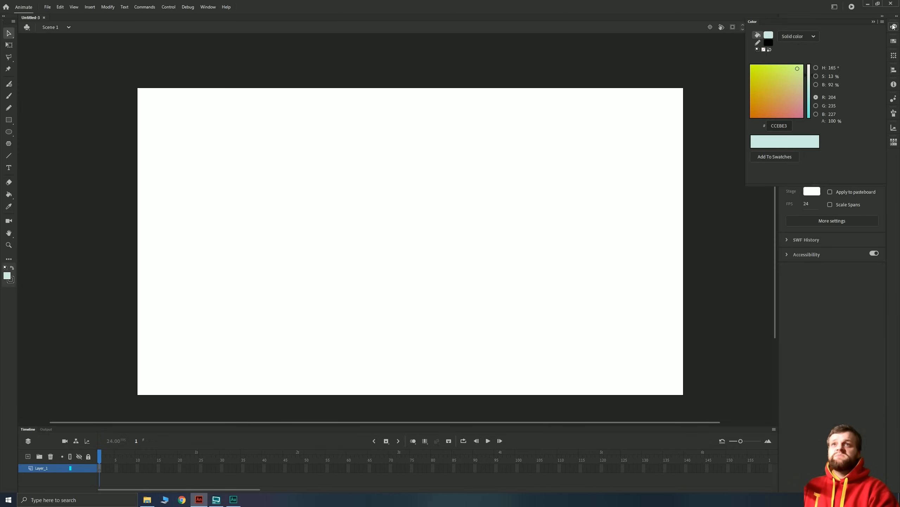
pyautogui.click(894, 55)
pyautogui.click(894, 56)
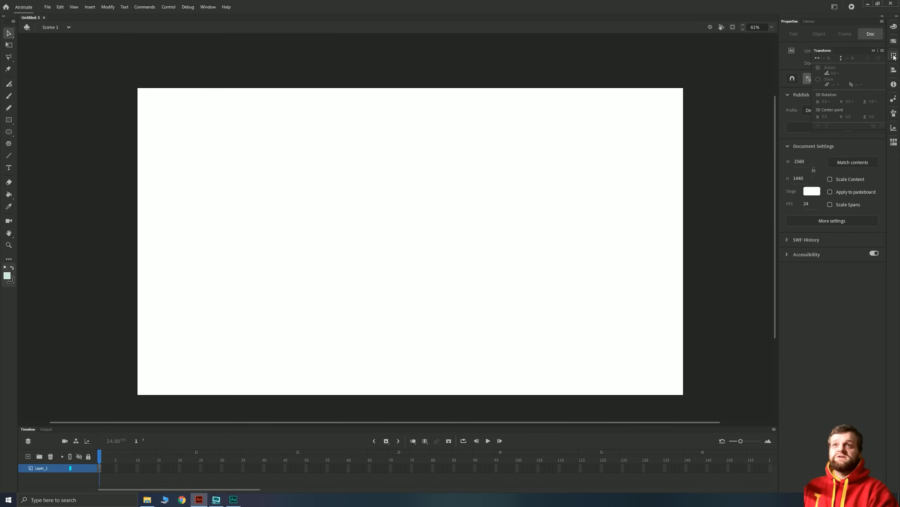
pyautogui.click(894, 70)
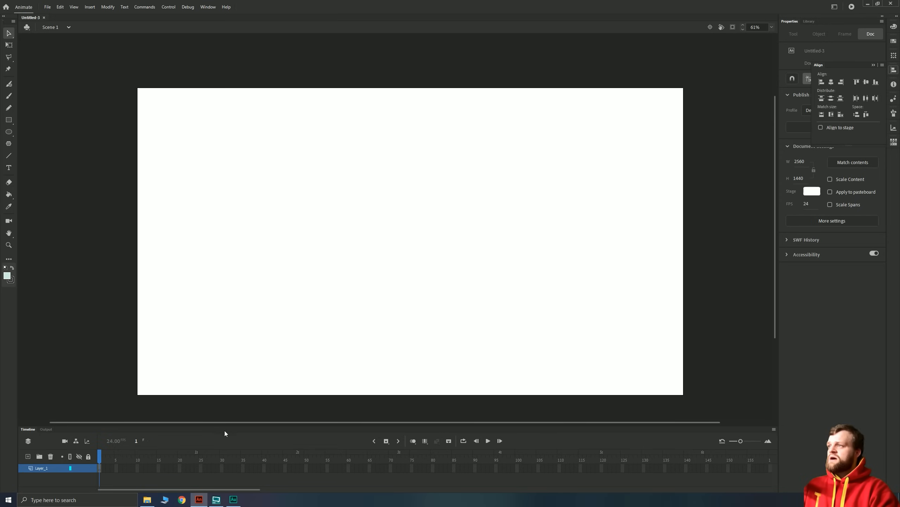
pyautogui.click(369, 265)
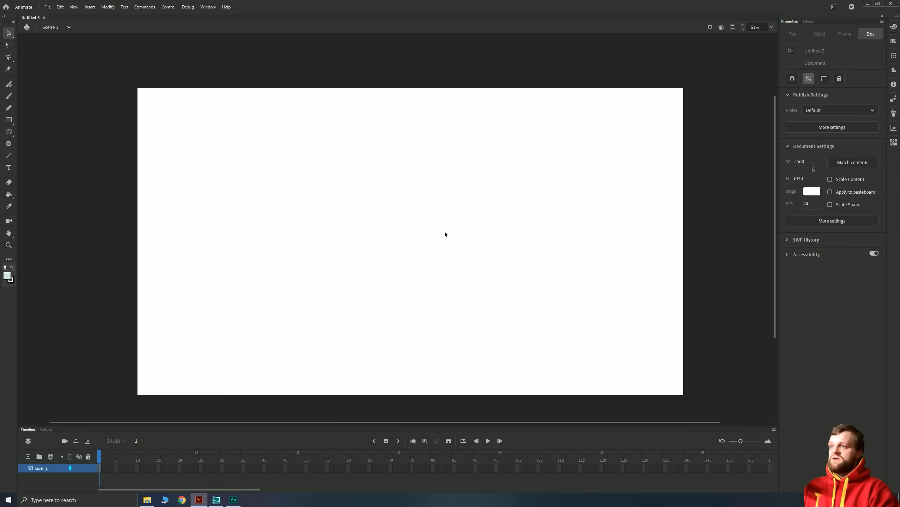
# Step: Import AdobeAnimate2020Sketch.png from the assets folder onto the stage and select it in the library
pyautogui.click(147, 499)
pyautogui.moveTo(265, 250)
pyautogui.mouseDown()
pyautogui.moveTo(257, 253)
pyautogui.moveTo(368, 206)
pyautogui.moveTo(367, 142)
pyautogui.mouseUp()
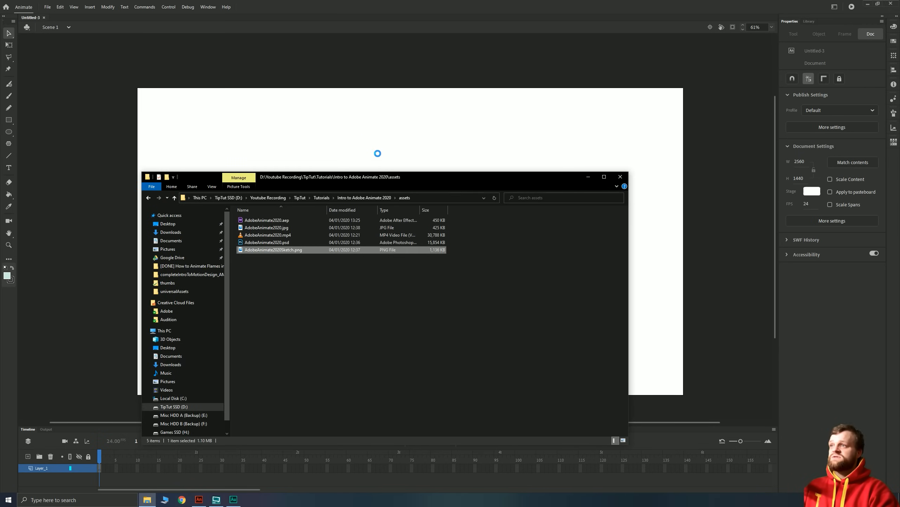
pyautogui.click(294, 74)
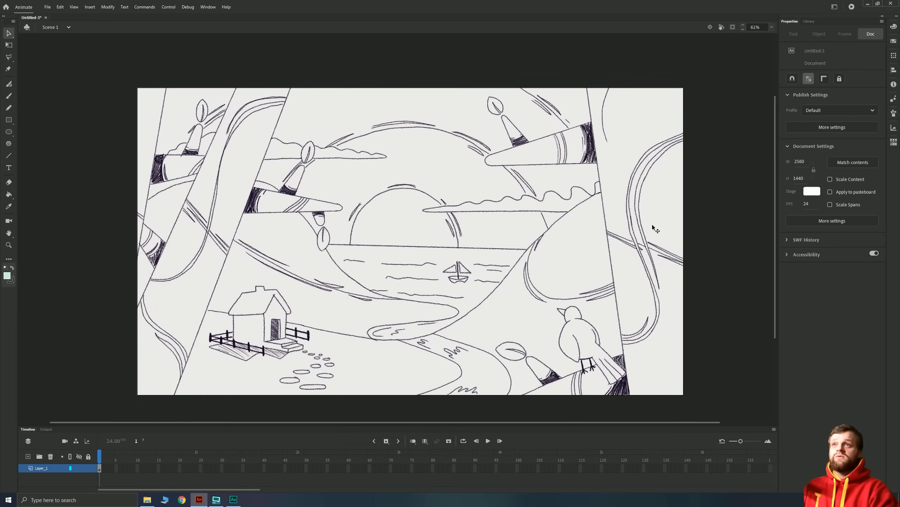
pyautogui.click(809, 21)
pyautogui.click(816, 108)
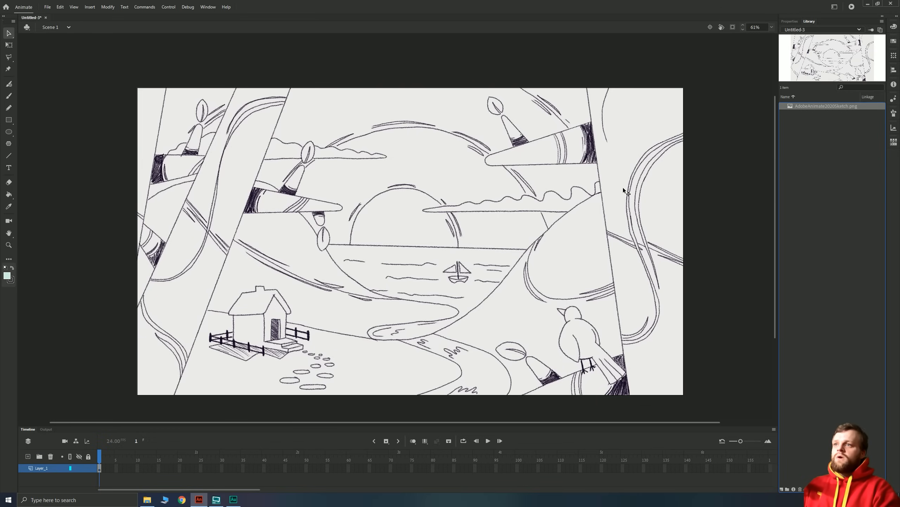
# Step: Enlarge the timeline area and delete the sketch image from the stage, keeping it in the library
pyautogui.click(405, 231)
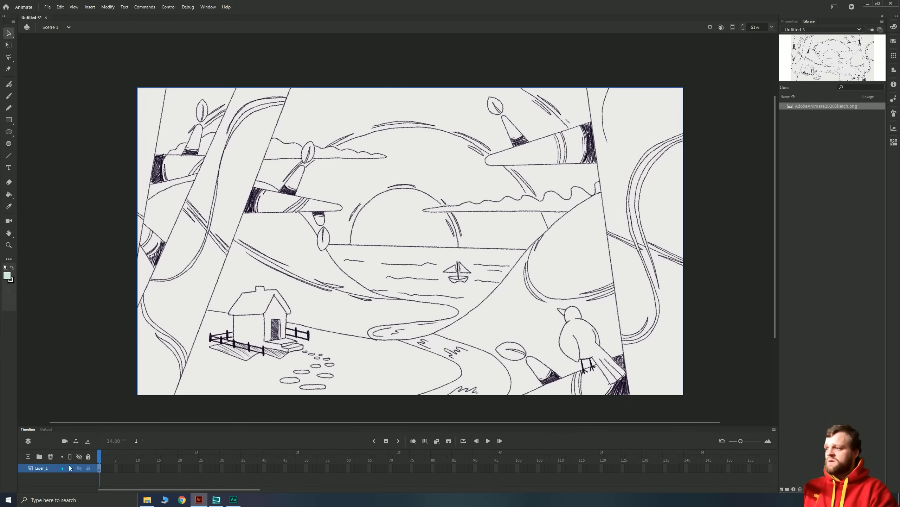
pyautogui.moveTo(117, 426); pyautogui.dragTo(117, 344)
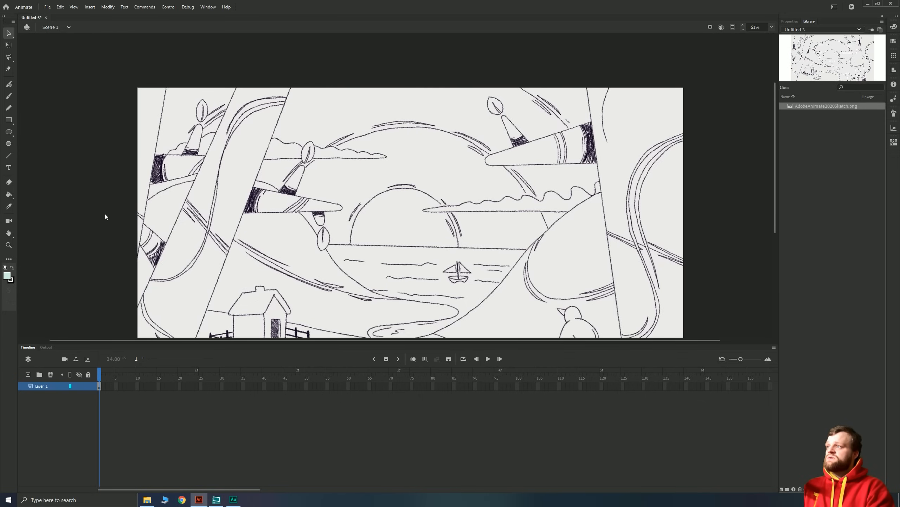
pyautogui.press('Delete')
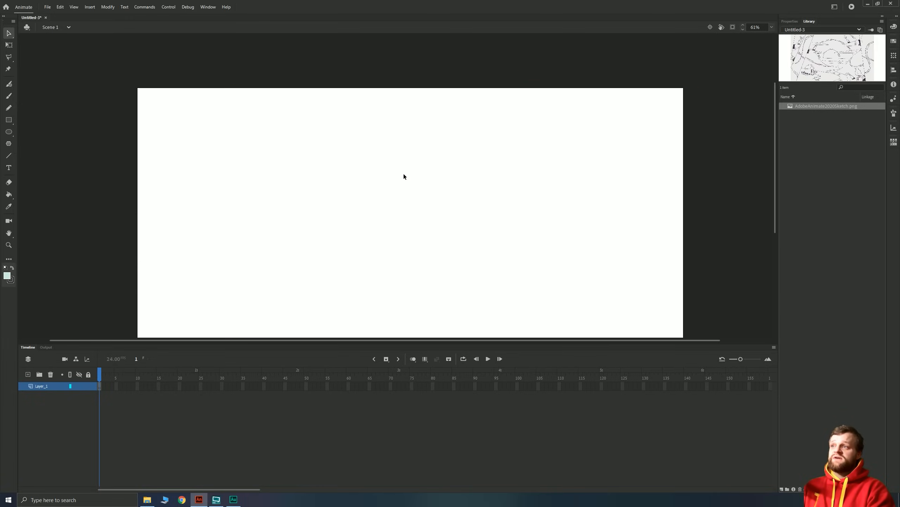
# Step: Paint a small pale green oval ring with a brush near the middle of the stage on Layer_1's first frame
pyautogui.scroll(-3, 411, 256)
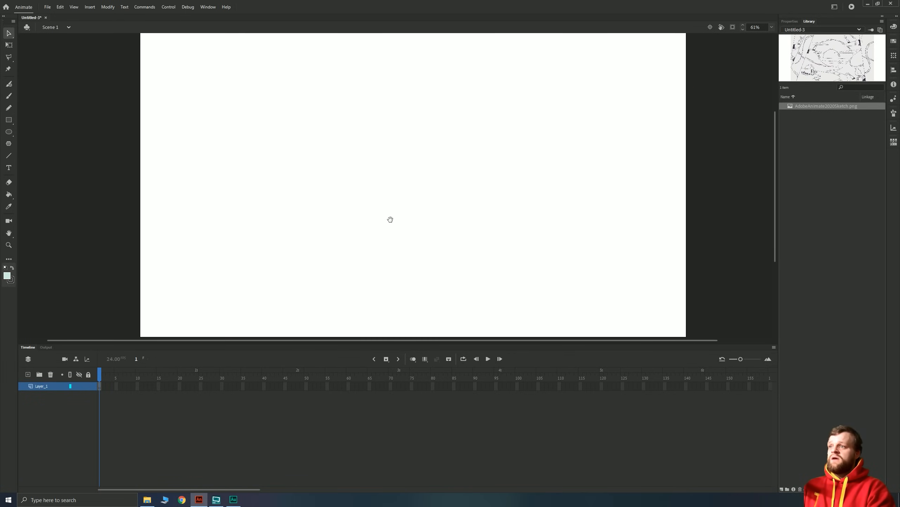
pyautogui.press('y')
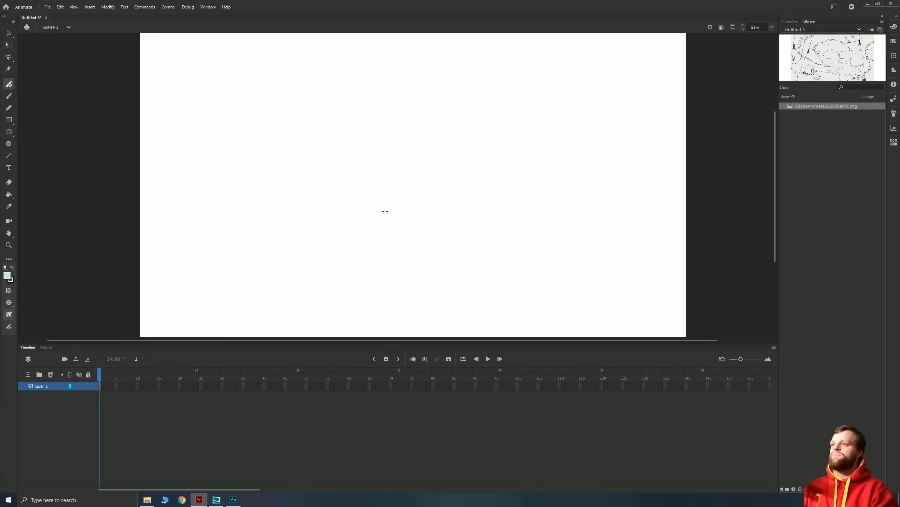
pyautogui.click(344, 169)
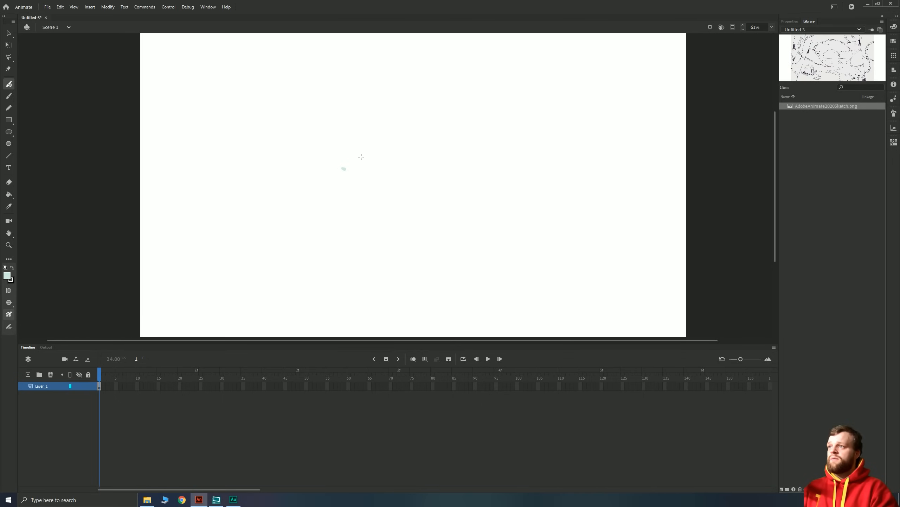
pyautogui.hotkey('ctrl', 'z')
pyautogui.moveTo(372, 175)
pyautogui.mouseDown()
pyautogui.moveTo(350, 158)
pyautogui.moveTo(342, 189)
pyautogui.moveTo(361, 199)
pyautogui.moveTo(374, 182)
pyautogui.moveTo(369, 162)
pyautogui.moveTo(350, 154)
pyautogui.mouseUp()
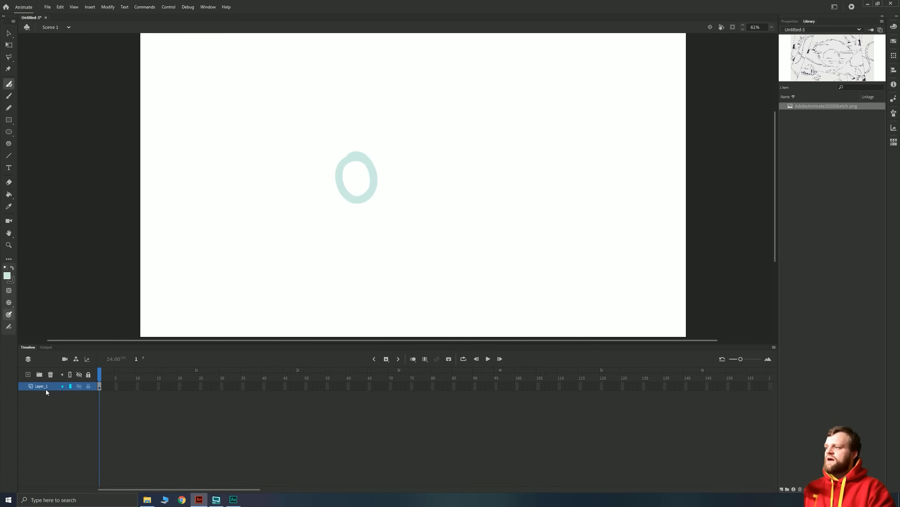
# Step: Extend Layer_1's oval drawing to frame 27 by inserting frames
pyautogui.click(99, 387)
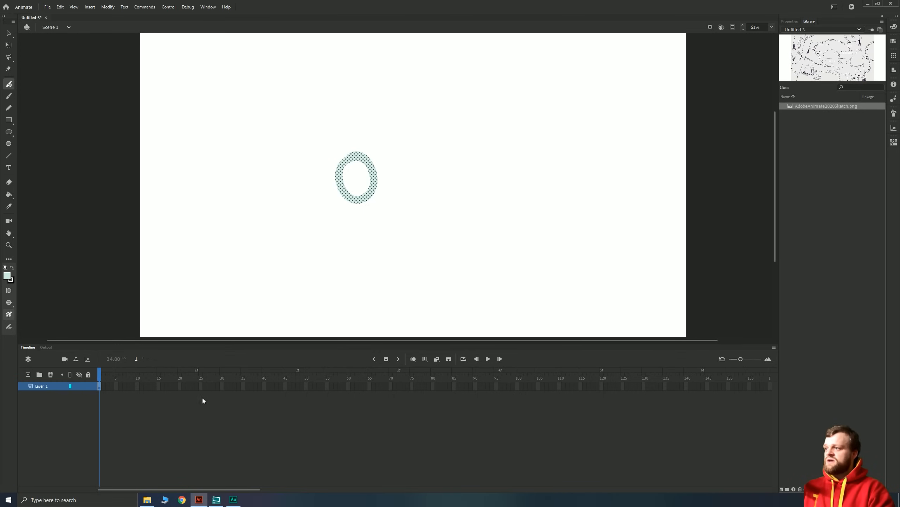
pyautogui.rightClick(120, 386)
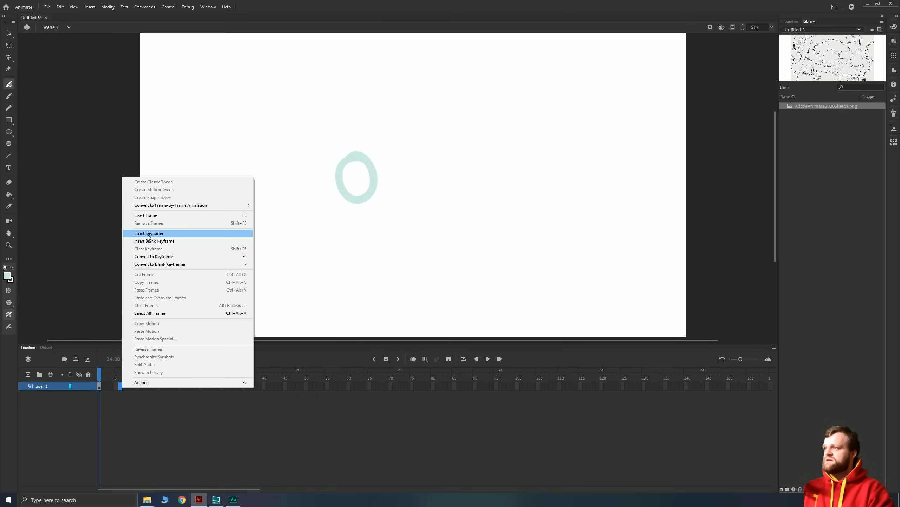
pyautogui.click(126, 394)
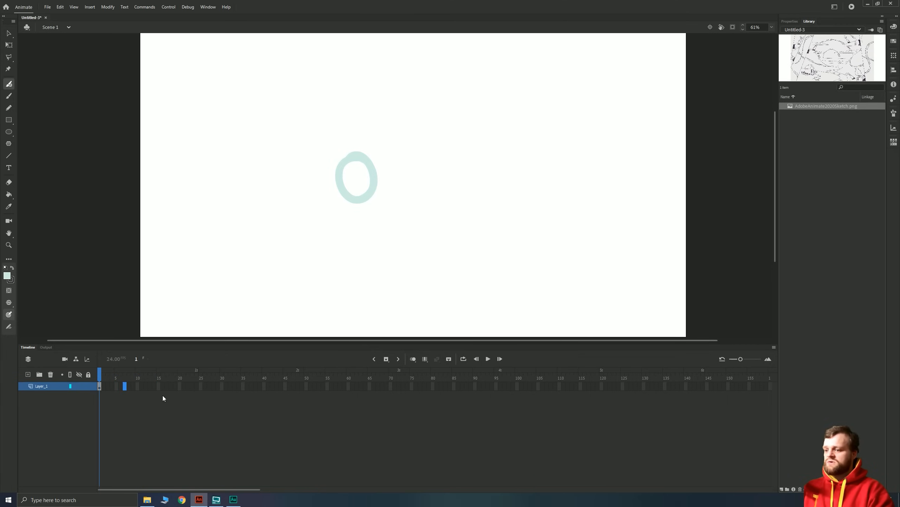
pyautogui.click(210, 386)
pyautogui.press('F5')
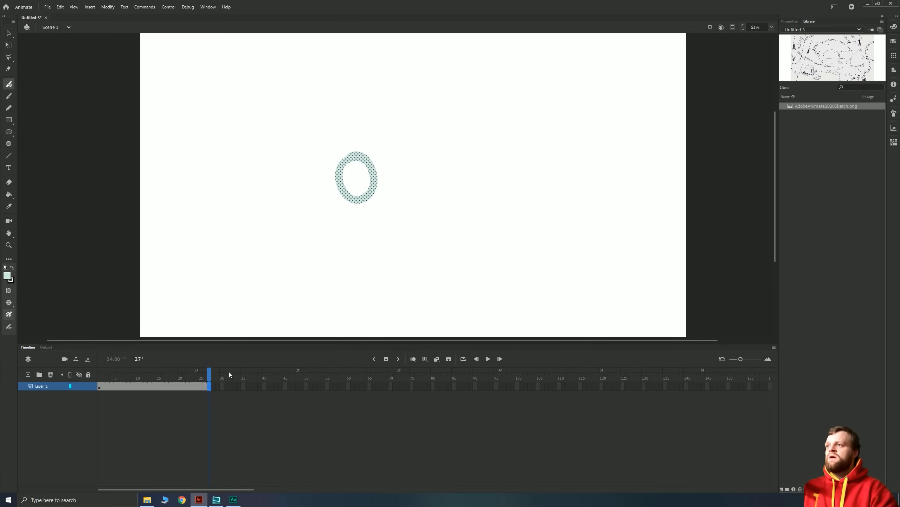
# Step: Remove Layer_1's frames beyond frame 24
pyautogui.moveTo(201, 386); pyautogui.dragTo(221, 386)
pyautogui.rightClick(207, 386)
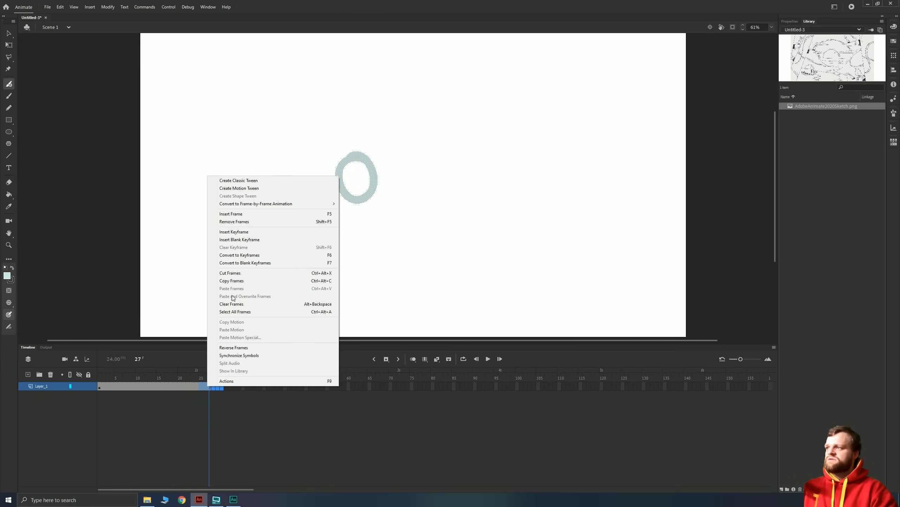
pyautogui.click(235, 222)
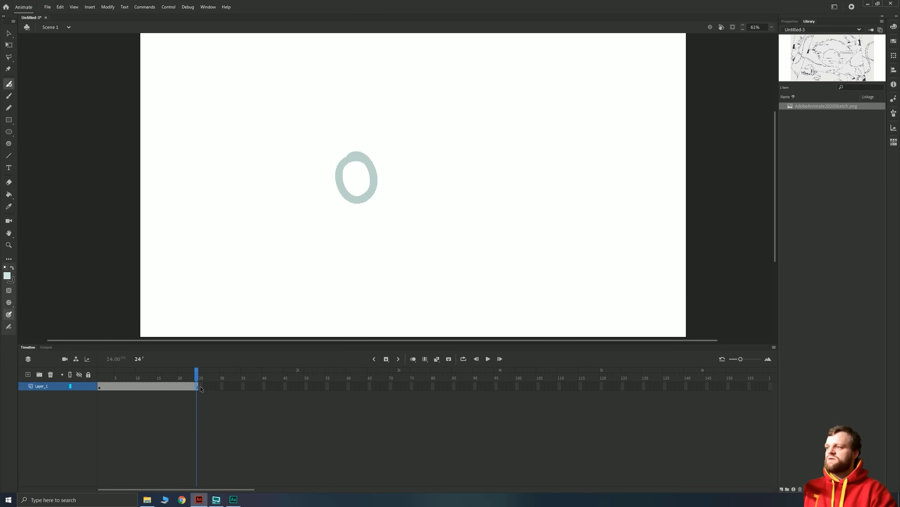
# Step: Play Layer_1's oval animation from frame 1, and compare the stage at frames 24 and 25
pyautogui.click(100, 387)
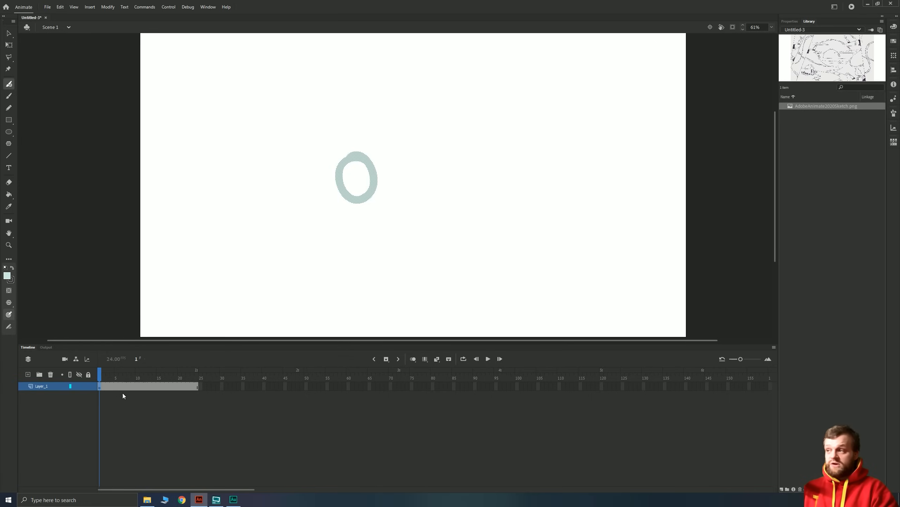
pyautogui.press('Return')
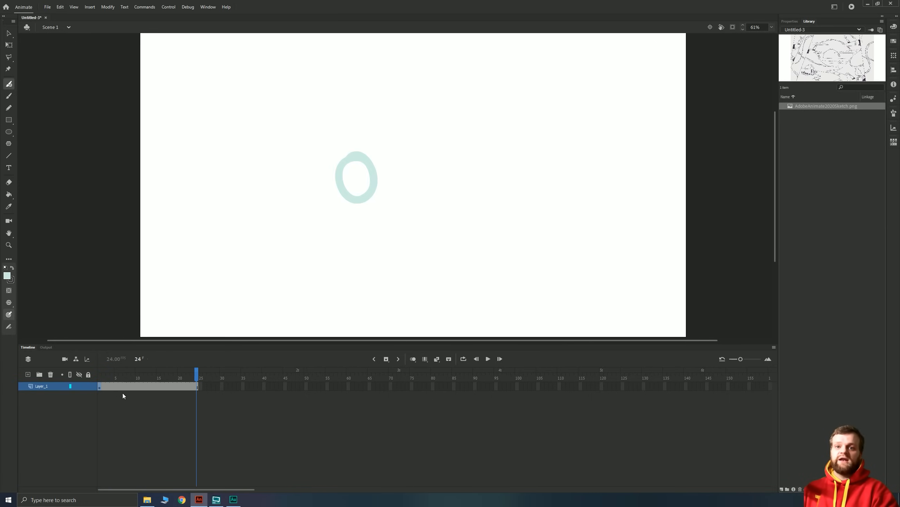
pyautogui.press('Return')
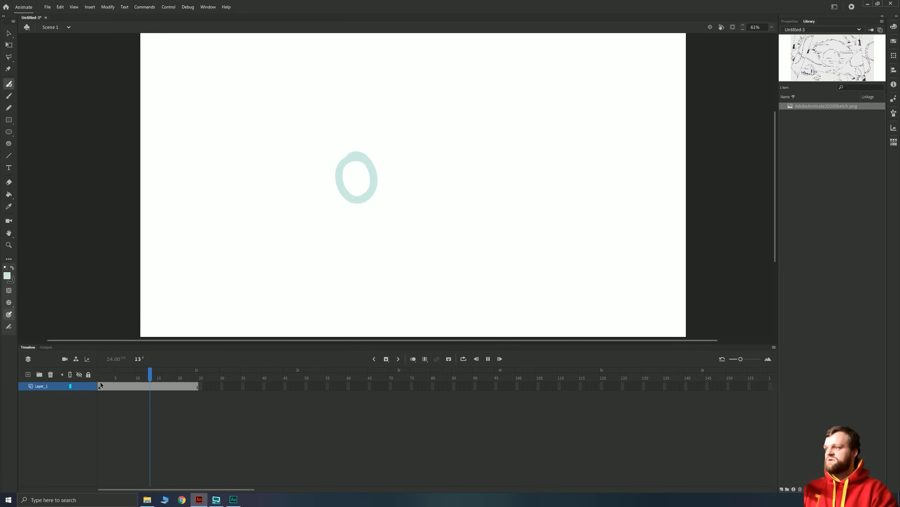
pyautogui.click(200, 387)
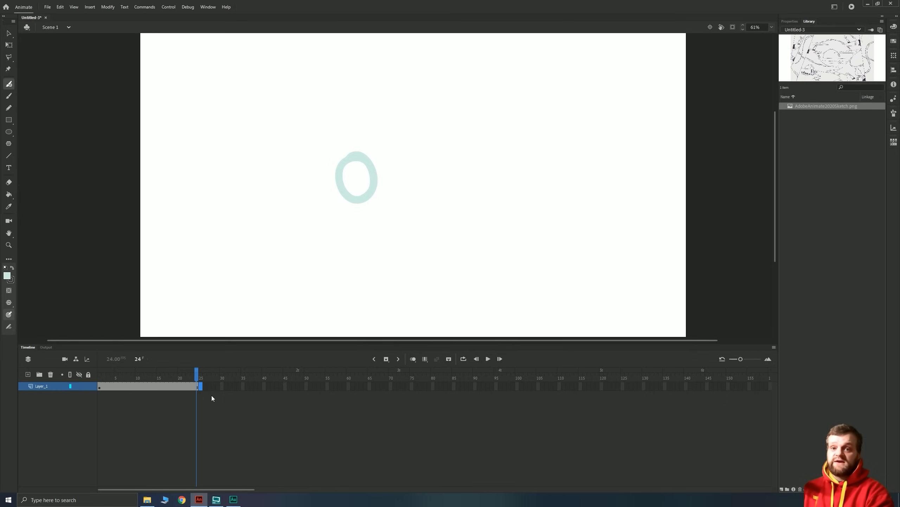
pyautogui.press('.')
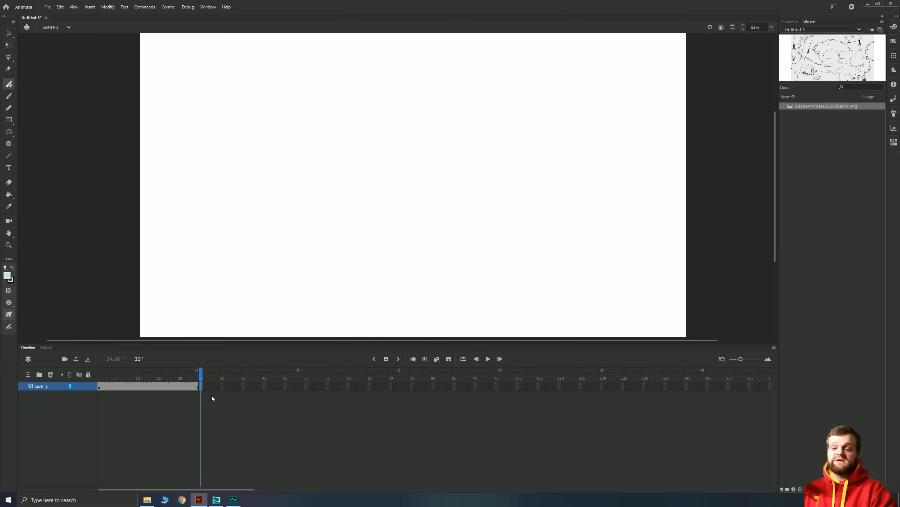
pyautogui.press(',')
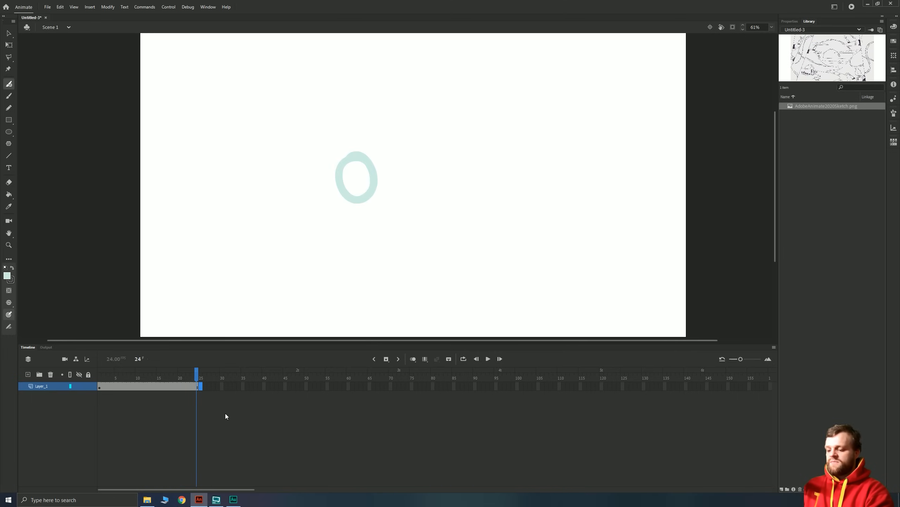
# Step: Insert a keyframe at frame 25 of Layer_1 and delete the copied oval from it
pyautogui.press('F6')
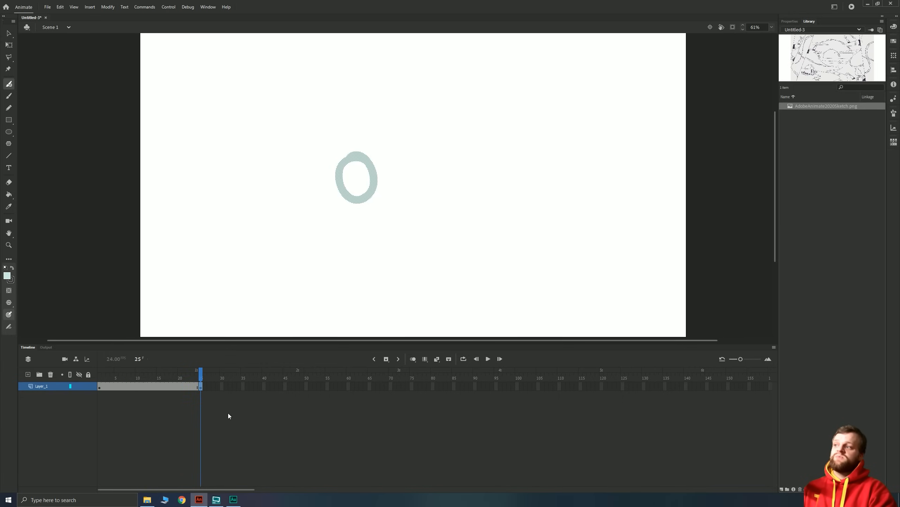
pyautogui.click(197, 387)
pyautogui.click(201, 387)
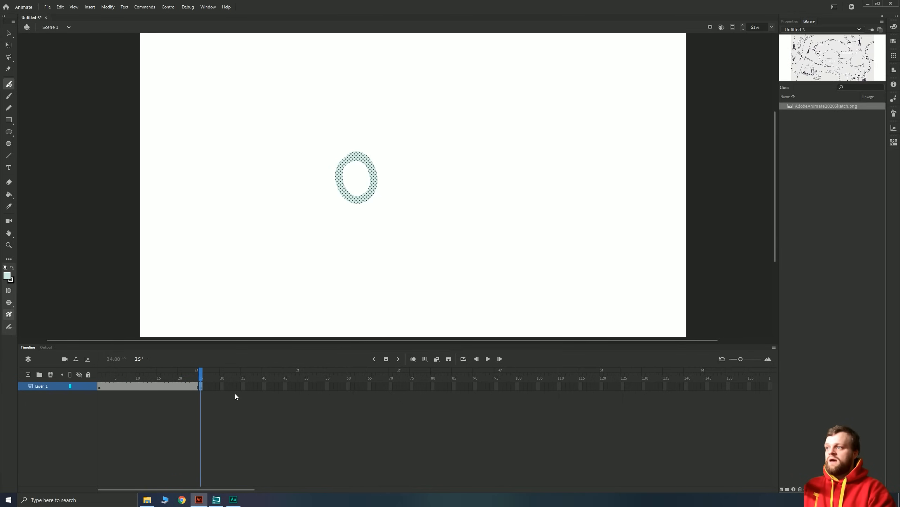
pyautogui.press('Delete')
pyautogui.click(200, 387)
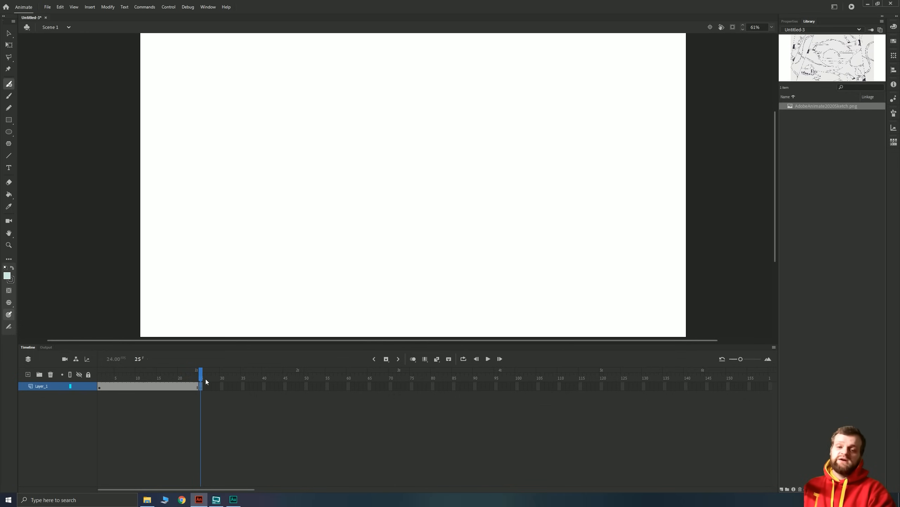
# Step: Paint a small pale green four-sided outline on frame 25 and extend it to frame 48 by inserting frames
pyautogui.moveTo(386, 154)
pyautogui.mouseDown()
pyautogui.moveTo(340, 160)
pyautogui.moveTo(351, 207)
pyautogui.moveTo(383, 199)
pyautogui.moveTo(388, 155)
pyautogui.mouseUp()
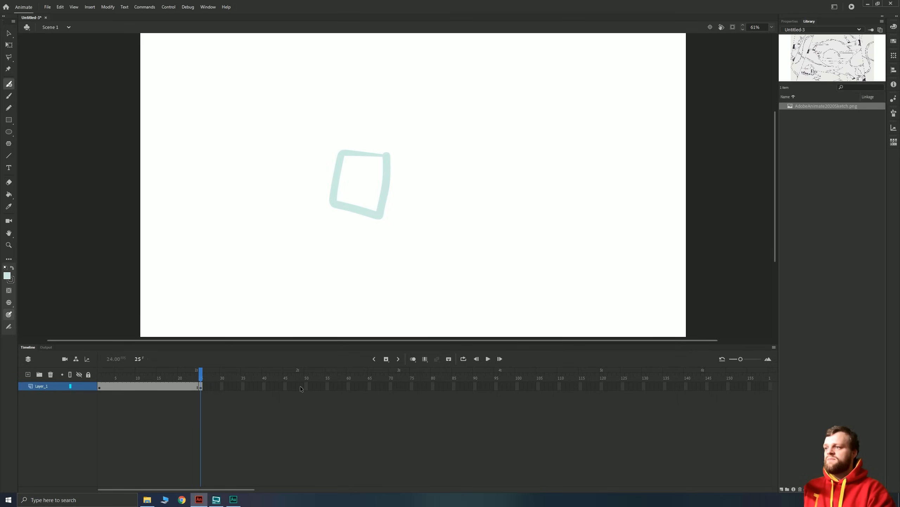
pyautogui.press('F5')
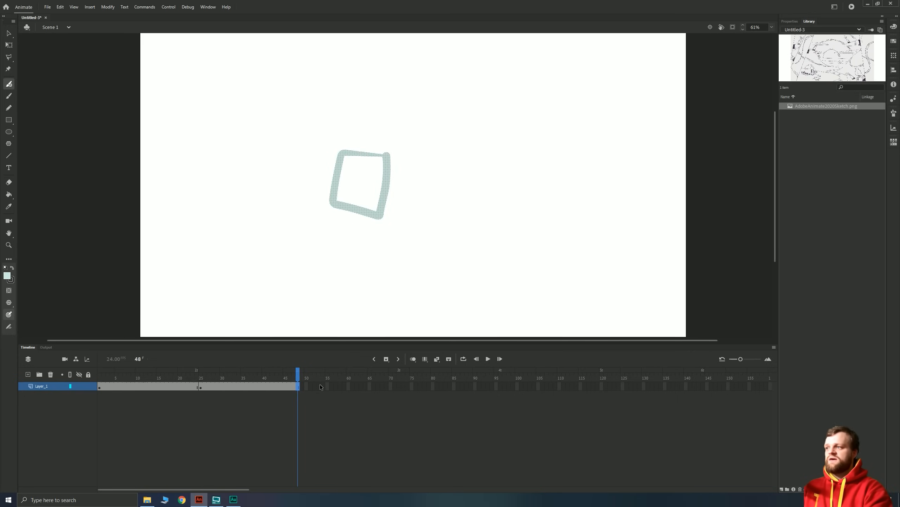
# Step: Play the animation through both the oval and square drawings, and return to the keyframe at frame 25
pyautogui.press('Return')
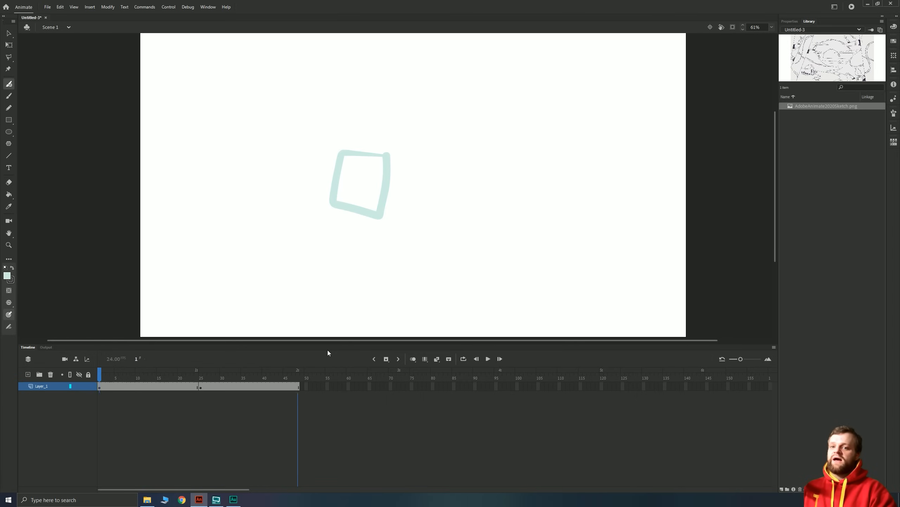
pyautogui.press('Return')
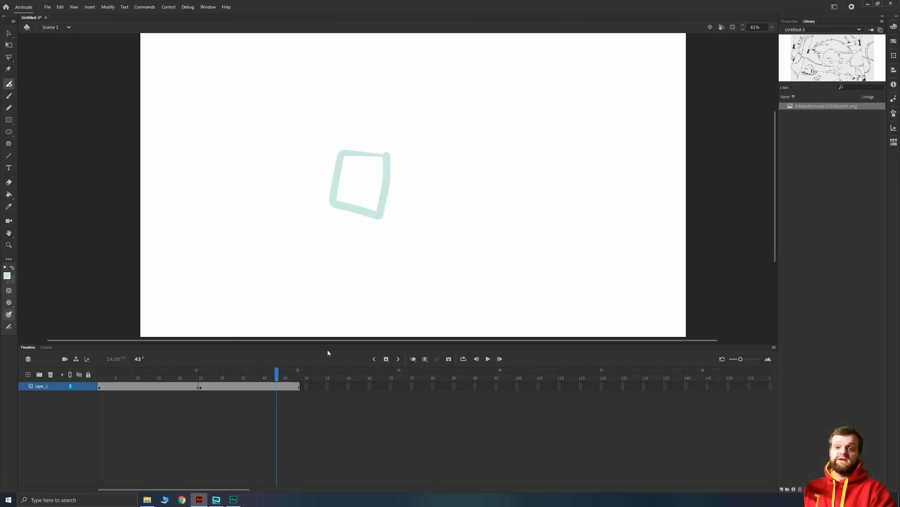
pyautogui.click(200, 387)
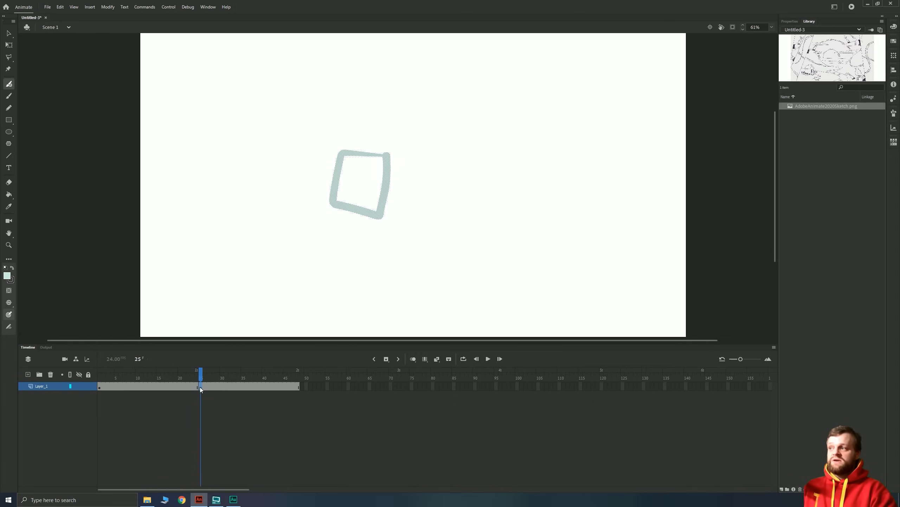
# Step: Remove all the frames with the oval and square drawings from Layer_1, leaving an empty first frame
pyautogui.moveTo(311, 381); pyautogui.dragTo(104, 389)
pyautogui.rightClick(125, 387)
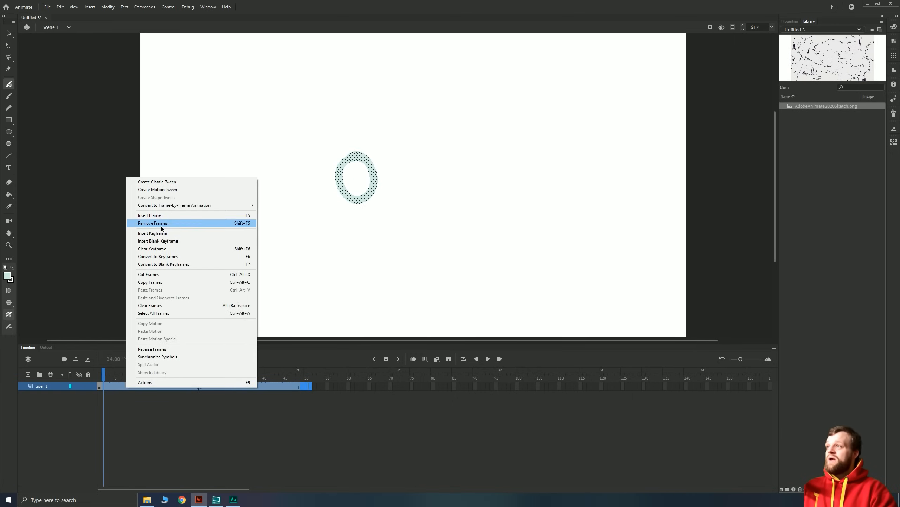
pyautogui.click(149, 223)
pyautogui.click(100, 387)
pyautogui.press('Delete')
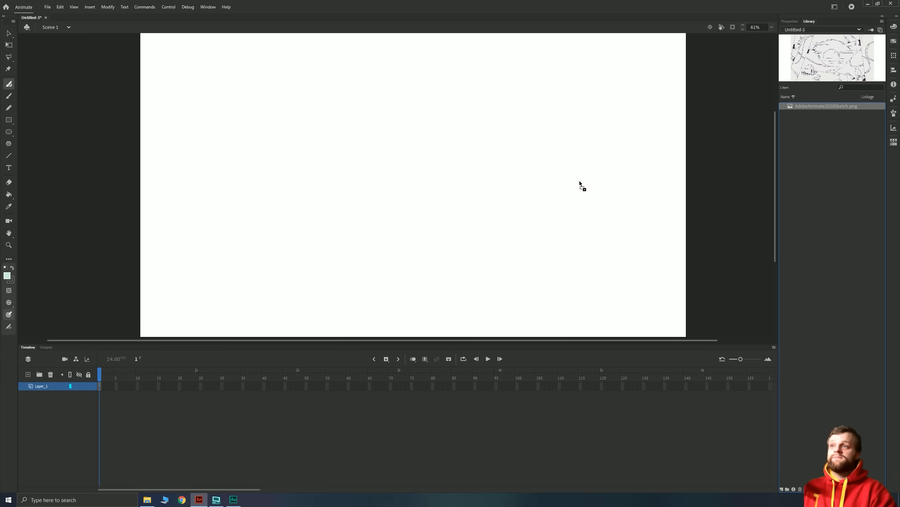
# Step: Place AdobeAnimate2020Sketch.png from the library on the stage and align it exactly with the stage edges
pyautogui.moveTo(826, 107); pyautogui.dragTo(378, 159)
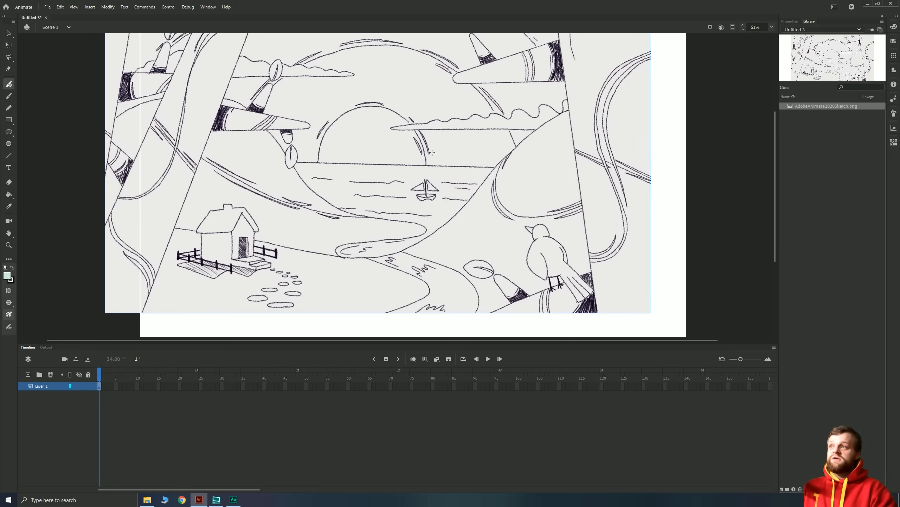
pyautogui.press('v')
pyautogui.moveTo(468, 156); pyautogui.dragTo(504, 173)
pyautogui.scroll(-3, 445, 189)
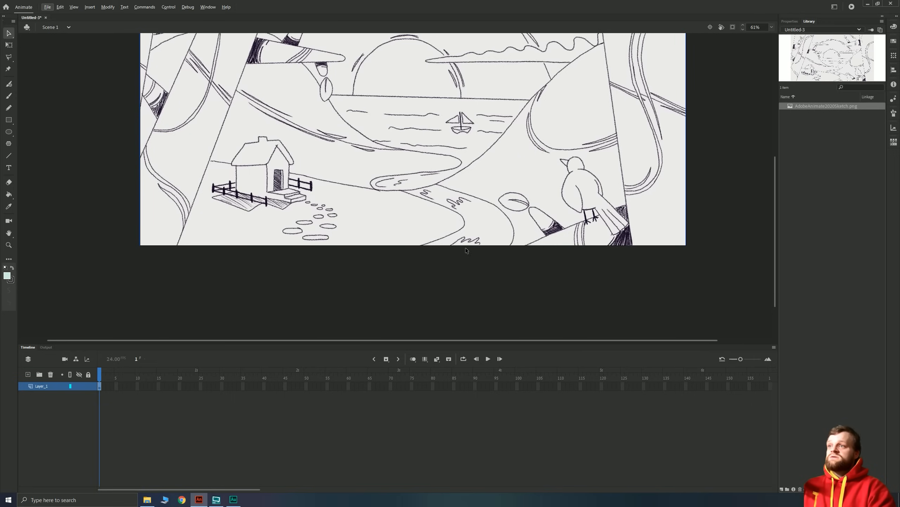
pyautogui.scroll(3, 465, 250)
pyautogui.hotkey('ctrl', '-')
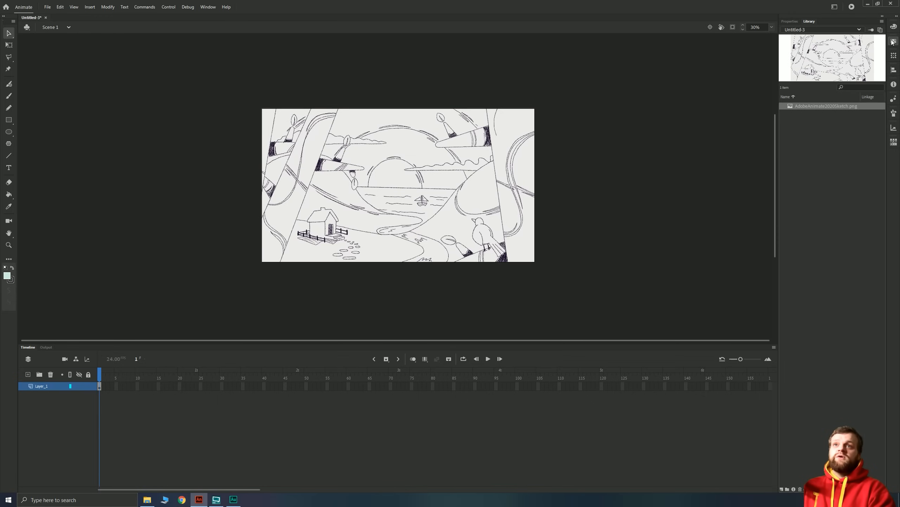
# Step: Sample the sketch's off-white background color and add it as a new swatch to the AdobeAnimate2020Tutorial palette
pyautogui.click(893, 42)
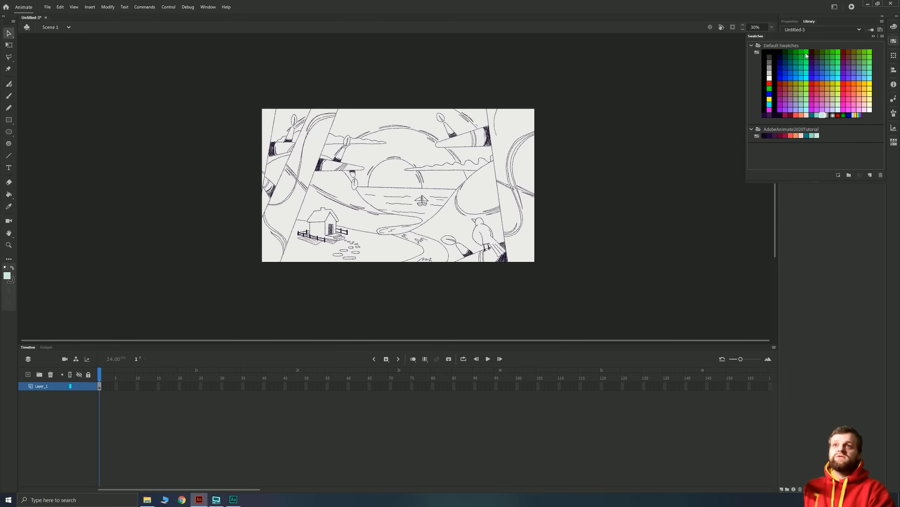
pyautogui.click(773, 129)
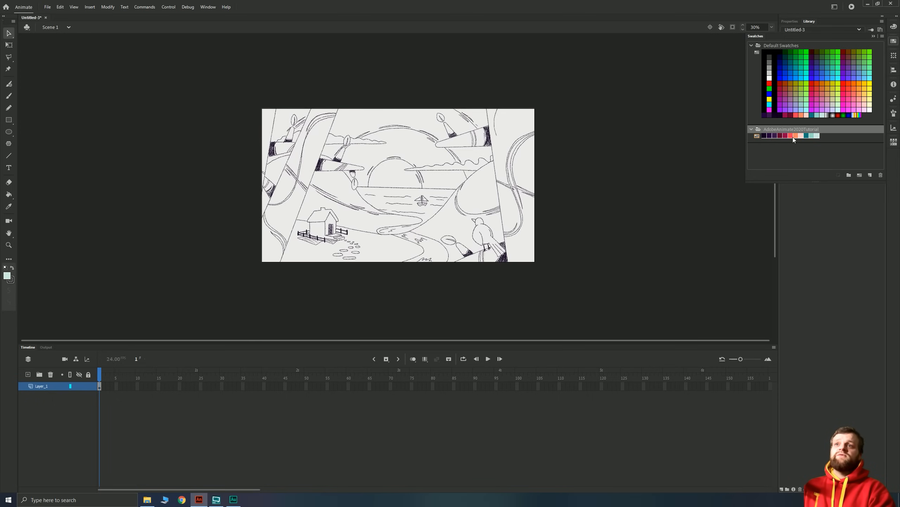
pyautogui.click(781, 145)
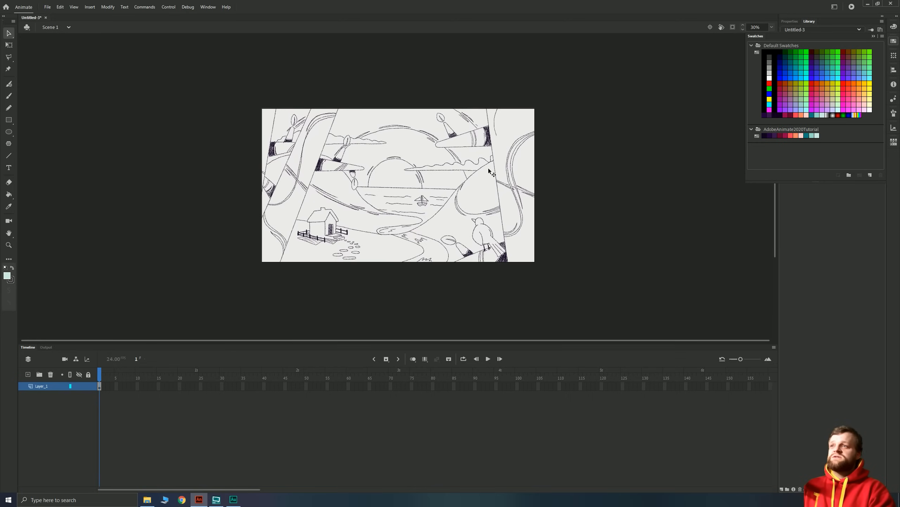
pyautogui.hotkey('ctrl', 'F9')
pyautogui.press('i')
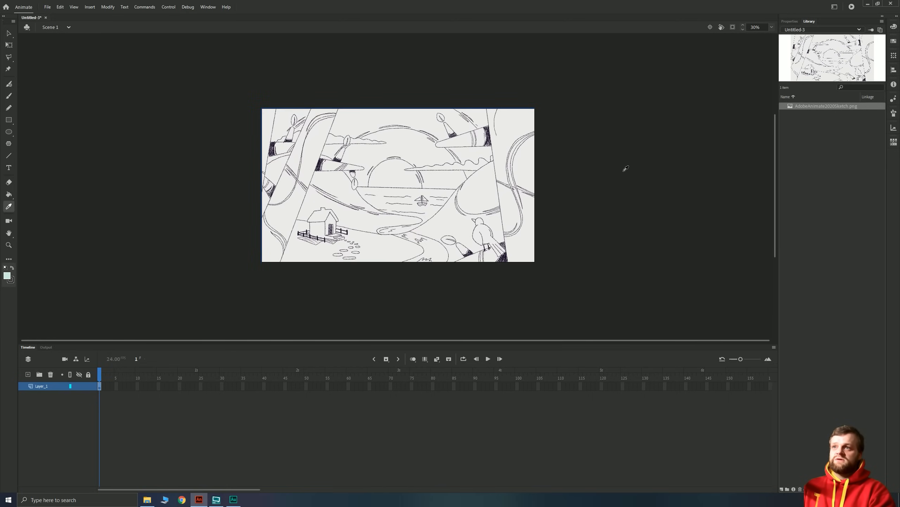
pyautogui.click(524, 120)
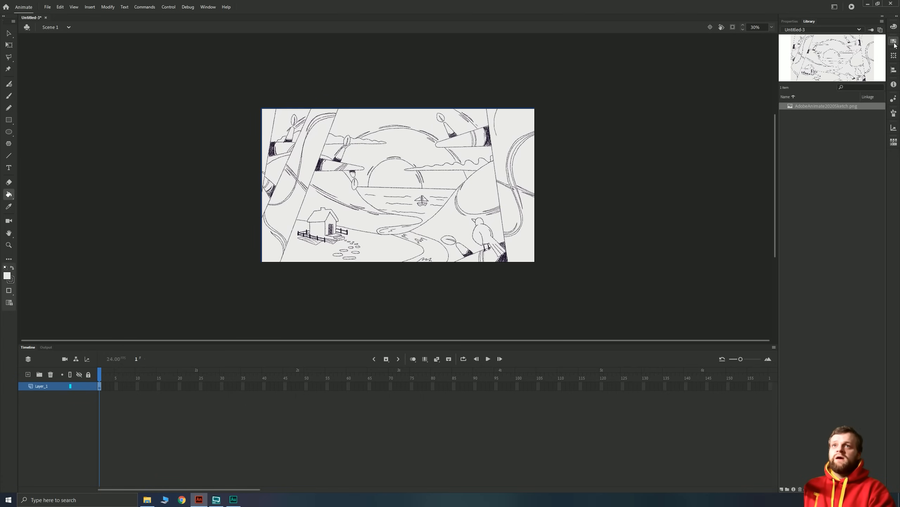
pyautogui.click(894, 43)
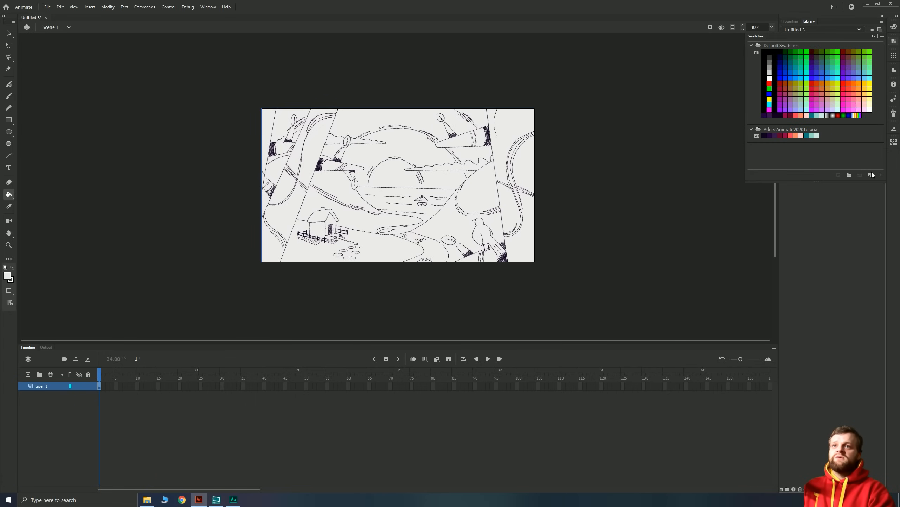
pyautogui.click(871, 175)
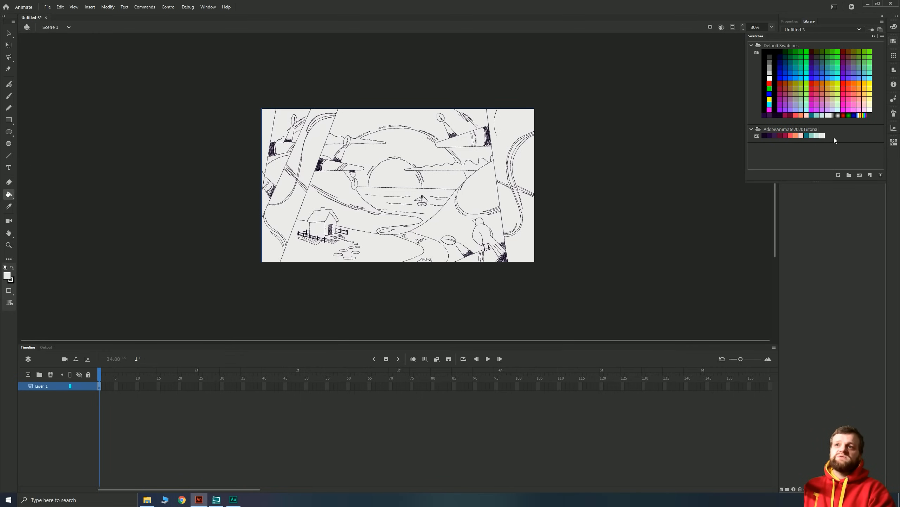
pyautogui.click(624, 190)
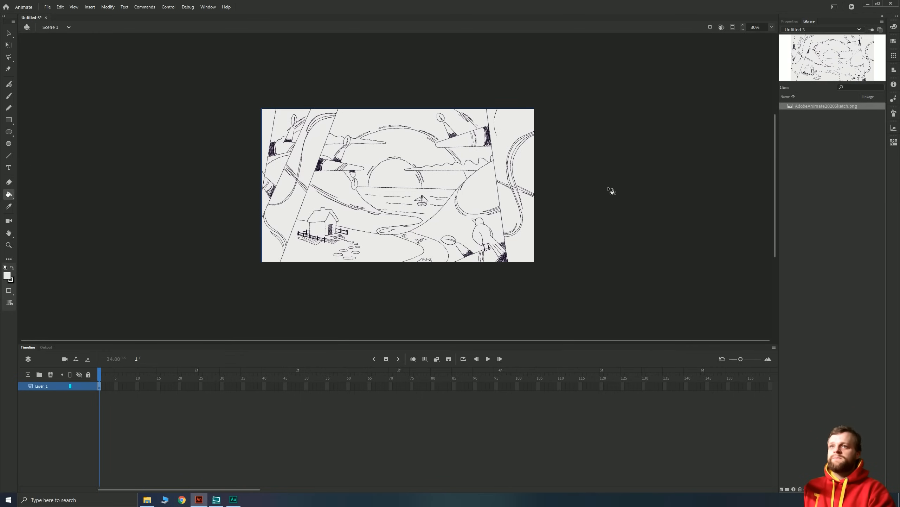
# Step: Float the Swatches panel beside the sketch, collapse the Default Swatches folder, and shorten the panel
pyautogui.click(894, 41)
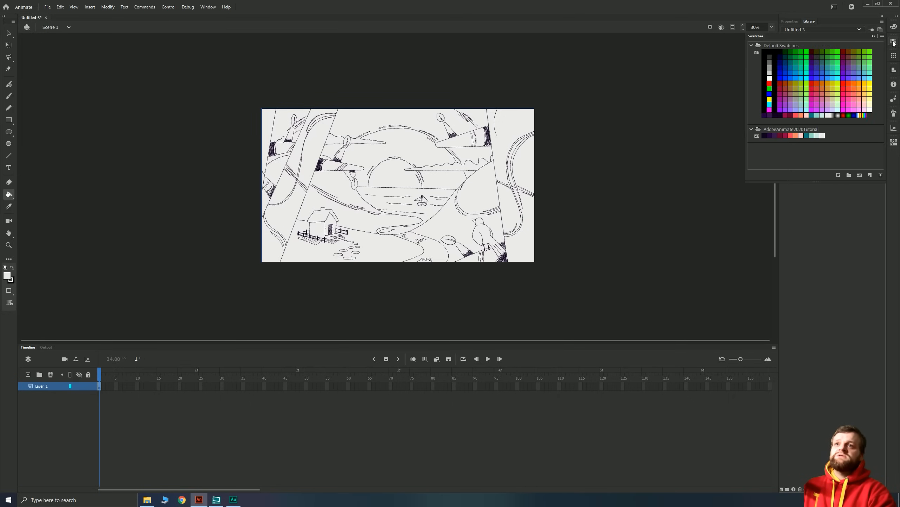
pyautogui.moveTo(759, 37); pyautogui.dragTo(575, 98)
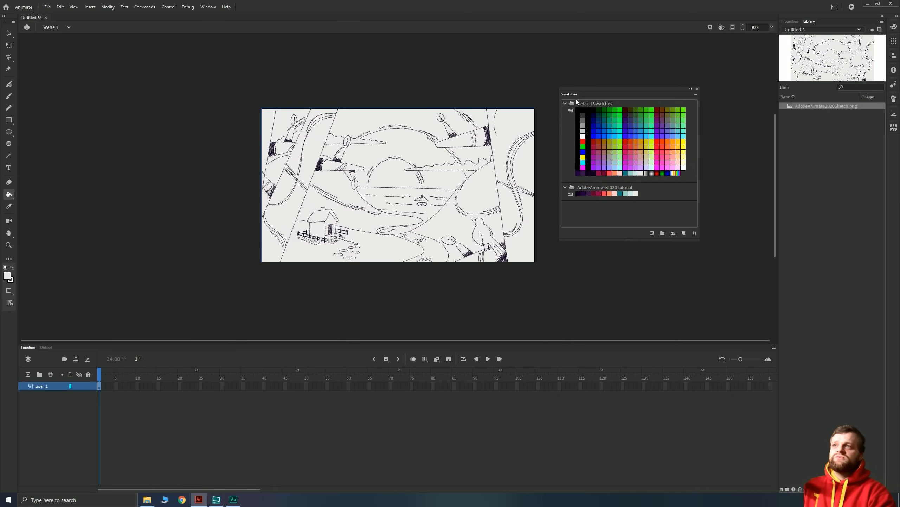
pyautogui.click(565, 103)
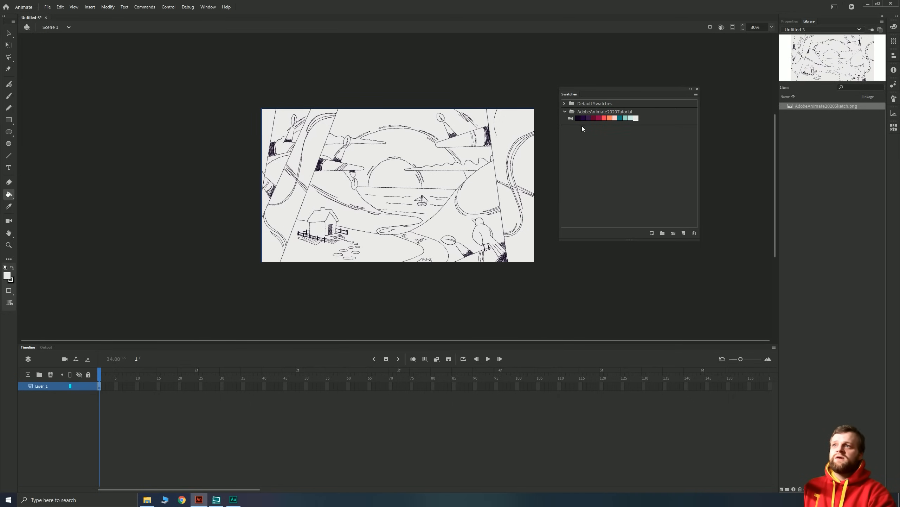
pyautogui.moveTo(664, 91); pyautogui.dragTo(738, 44)
pyautogui.moveTo(772, 194); pyautogui.dragTo(771, 93)
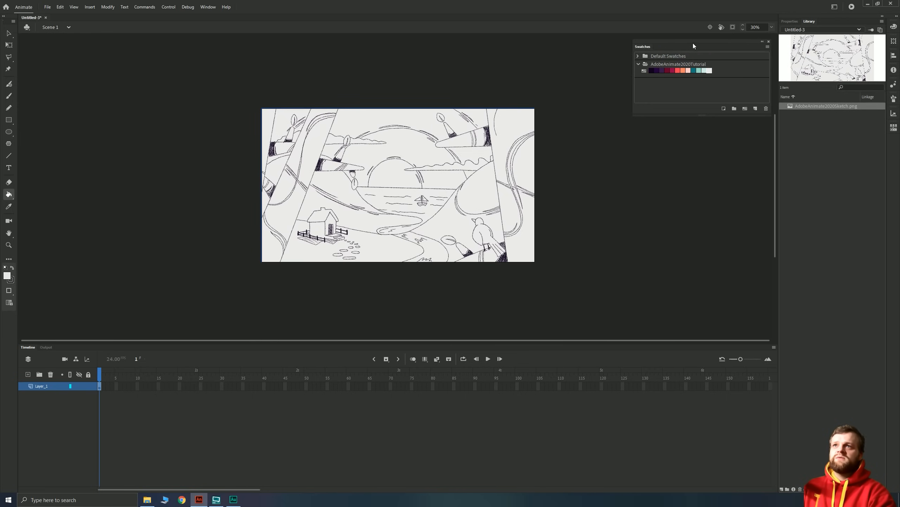
# Step: Dock the Swatches panel above the Properties panel, with Properties shown instead of the Library
pyautogui.moveTo(642, 47); pyautogui.dragTo(789, 467)
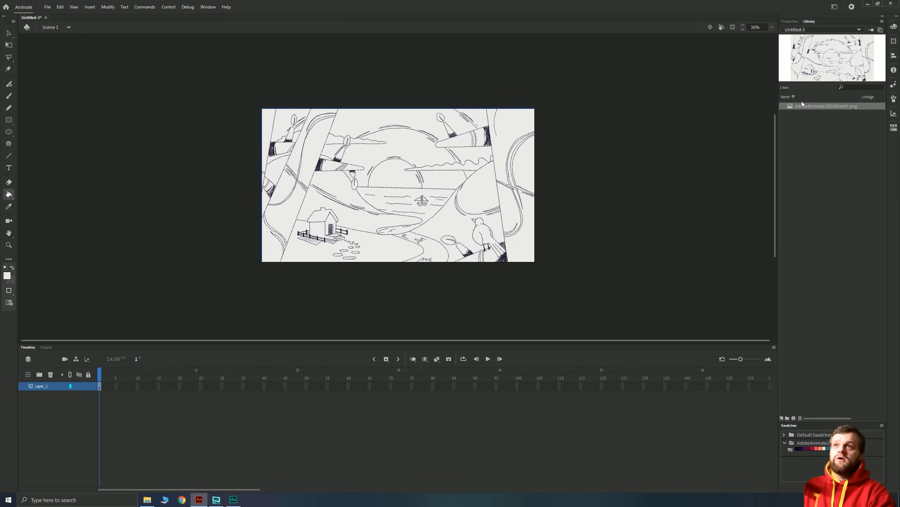
pyautogui.click(790, 20)
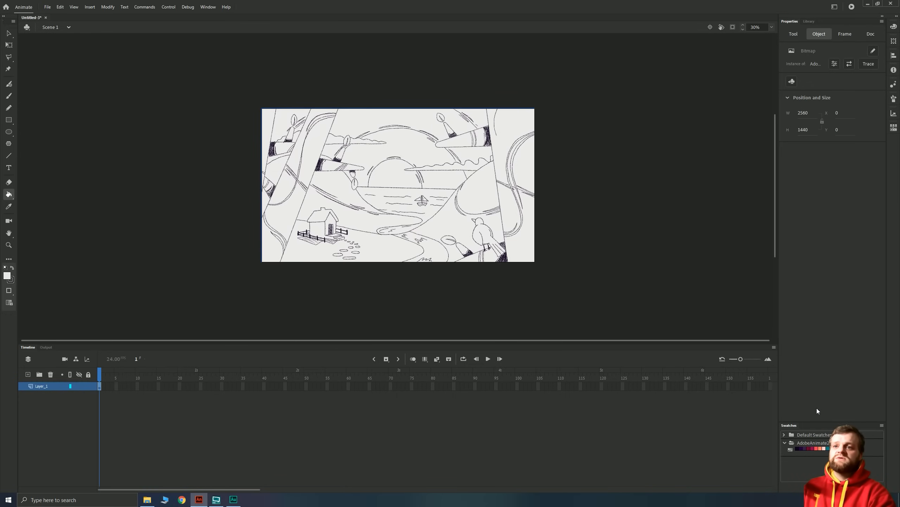
pyautogui.moveTo(790, 425); pyautogui.dragTo(799, 21)
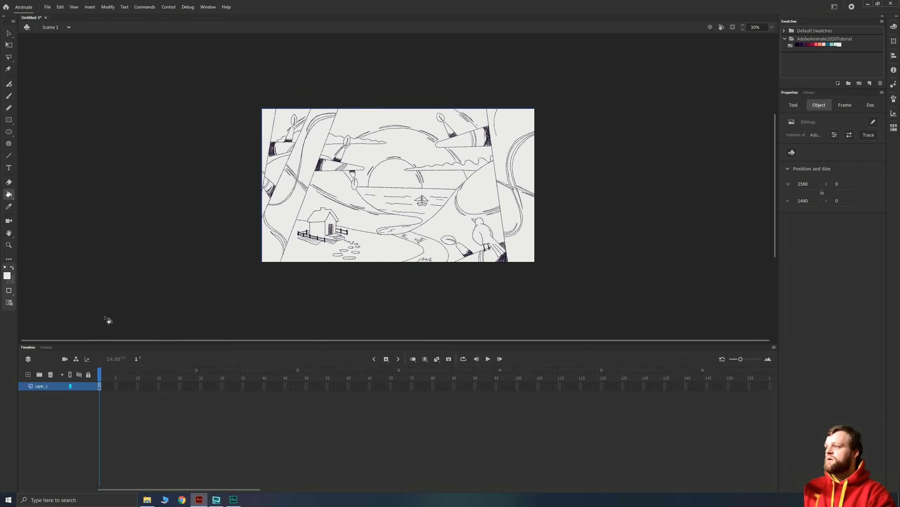
# Step: Add four new layers above Layer_1 in the timeline
pyautogui.click(770, 31)
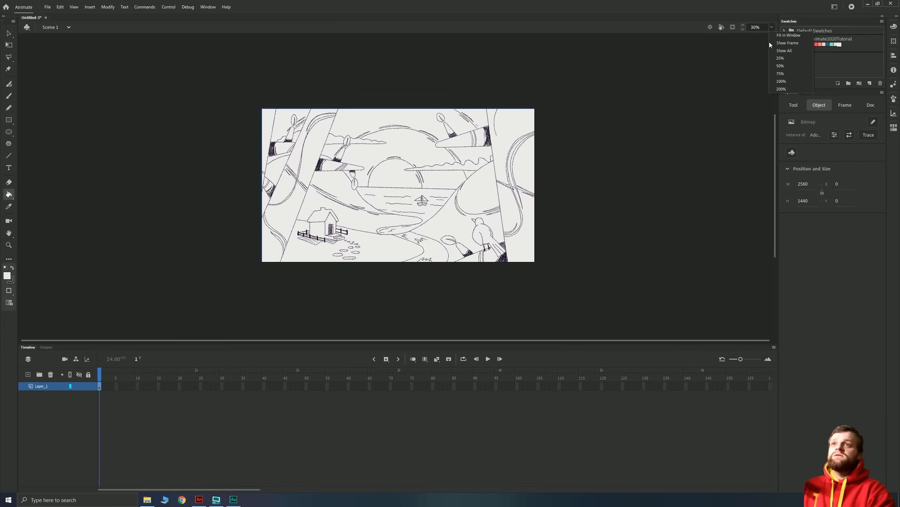
pyautogui.click(783, 45)
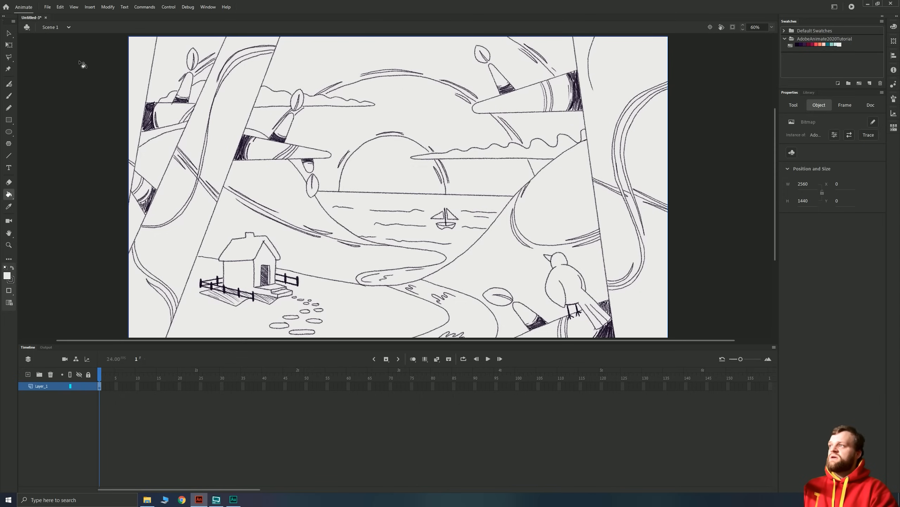
pyautogui.click(8, 33)
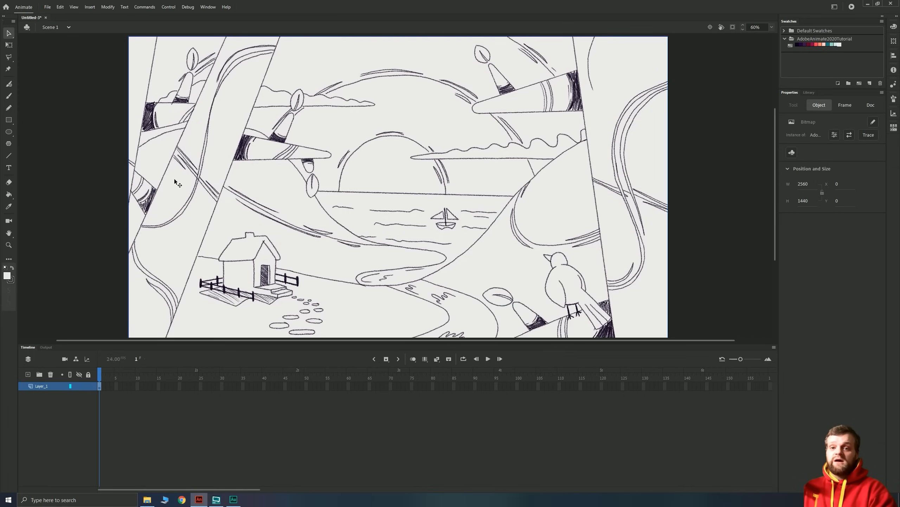
pyautogui.click(32, 387)
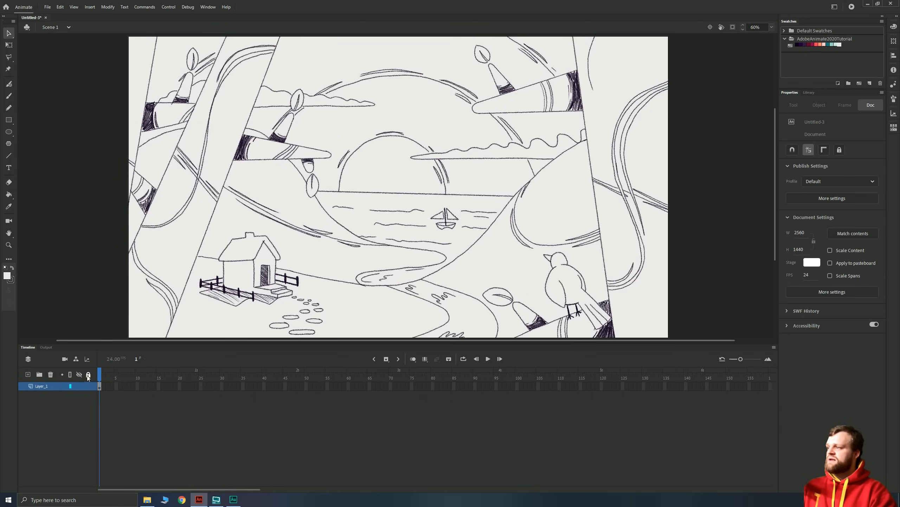
pyautogui.click(26, 375)
pyautogui.click(26, 375)
pyautogui.click(26, 375)
pyautogui.click(26, 375)
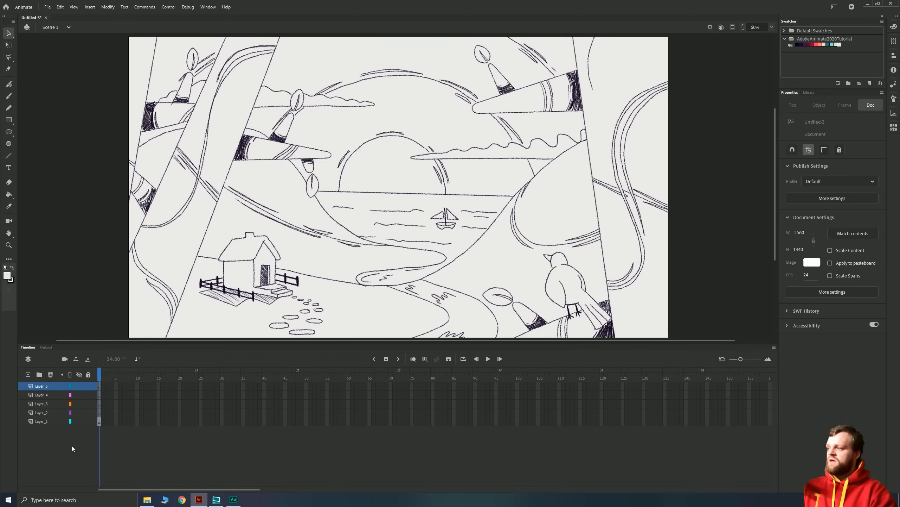
# Step: Rename the bottom layer that holds the sketch image as sketch and lock it
pyautogui.doubleClick(41, 421)
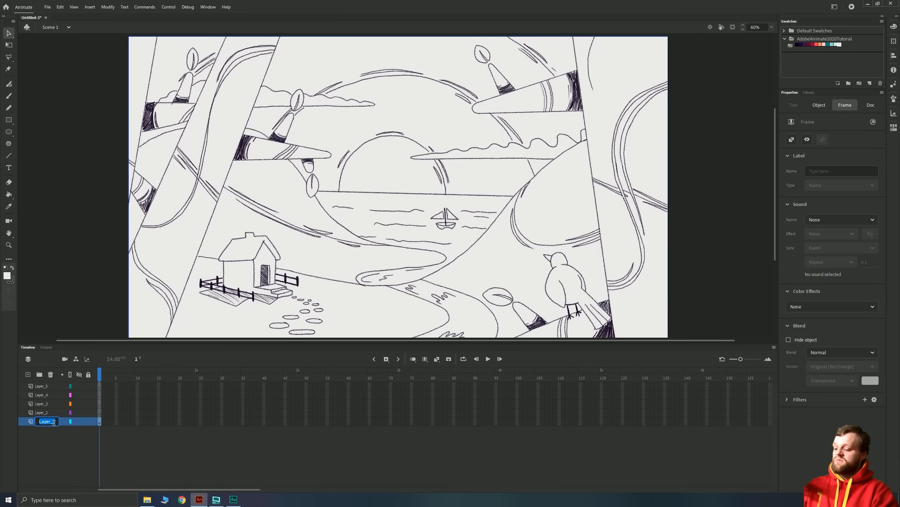
pyautogui.write('sketch')
pyautogui.press('Return')
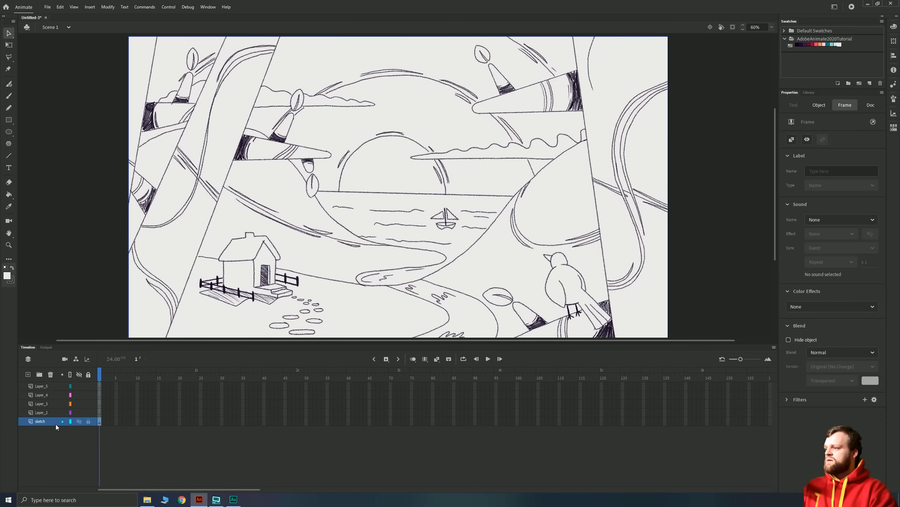
pyautogui.click(89, 421)
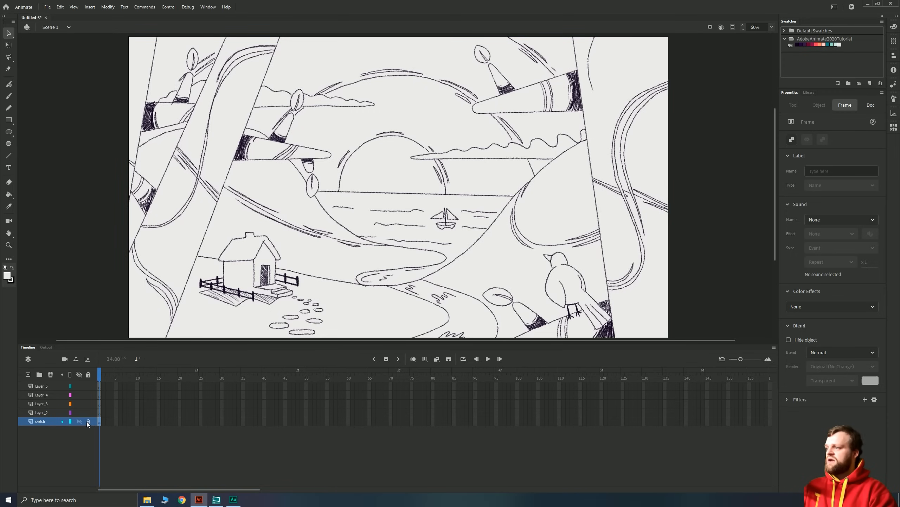
# Step: Rename the layer directly above the sketch layer as sky
pyautogui.click(41, 413)
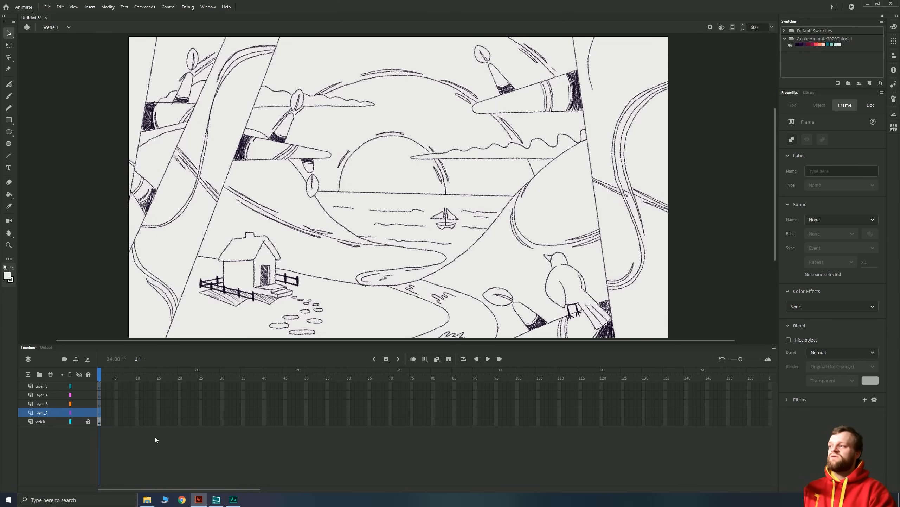
pyautogui.doubleClick(41, 412)
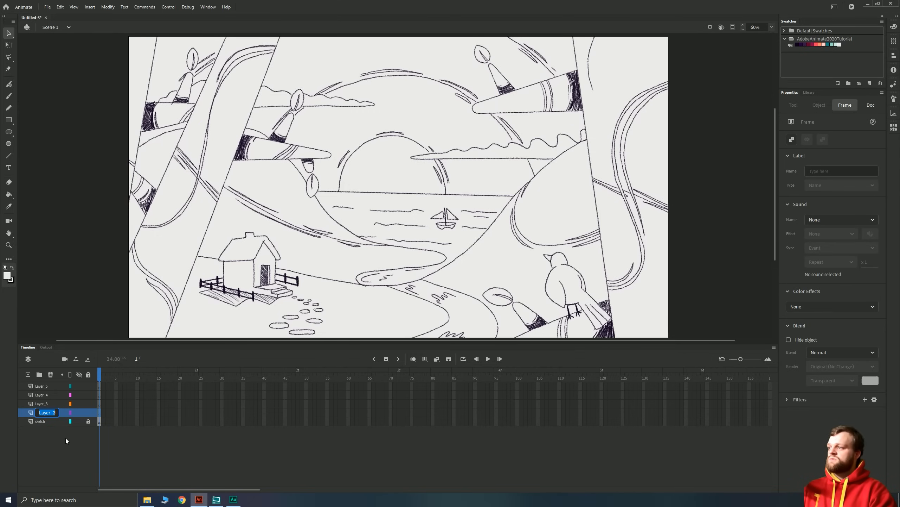
pyautogui.write('sky')
pyautogui.press('Return')
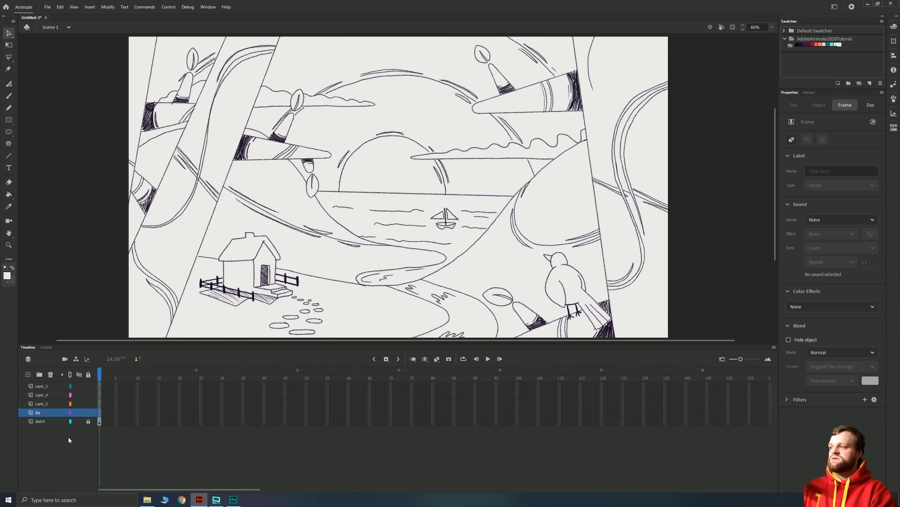
# Step: Extend all five layers with frames up to frame 111
pyautogui.moveTo(312, 423); pyautogui.dragTo(565, 383)
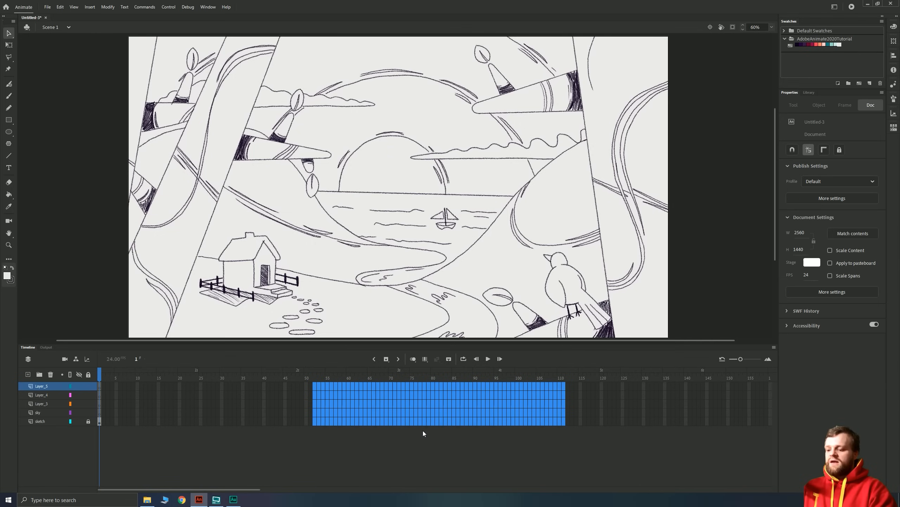
pyautogui.press('F5')
pyautogui.click(412, 448)
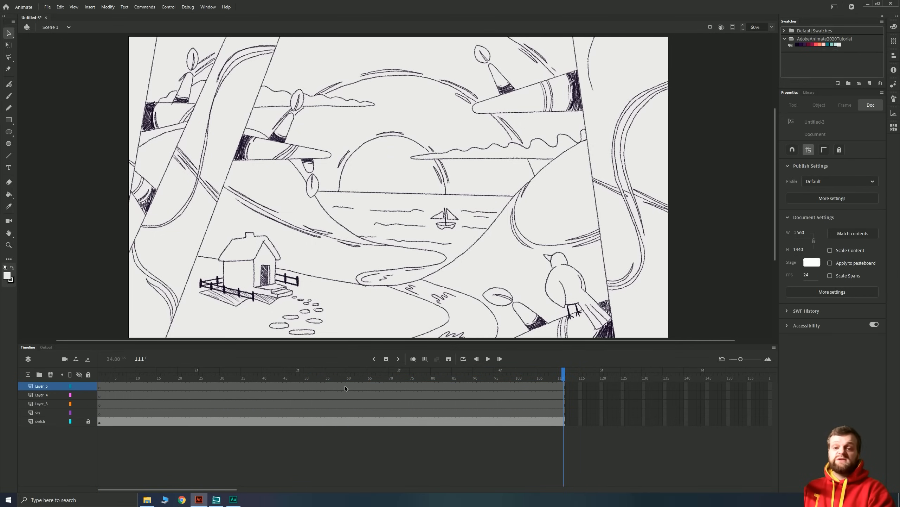
# Step: Switch to File Explorer and open an image in the photo viewer, keeping it clear of the drawing window
pyautogui.click(33, 412)
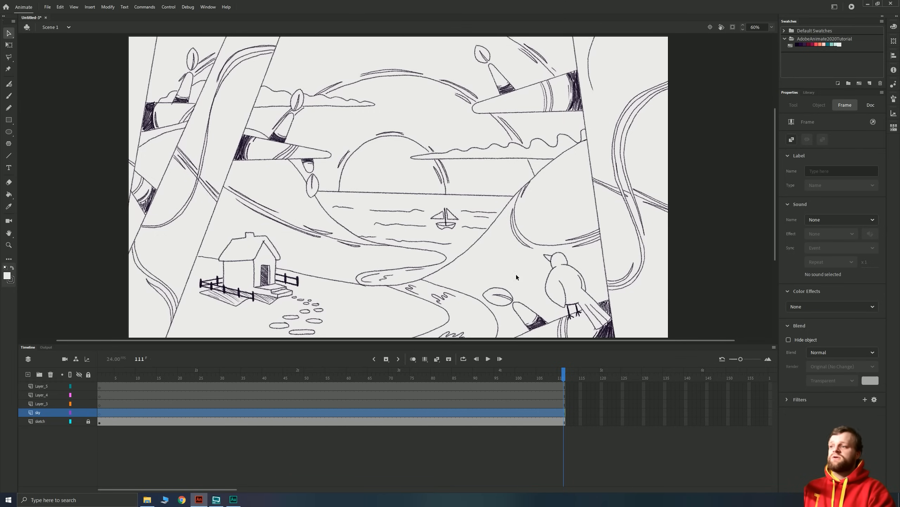
pyautogui.click(147, 499)
pyautogui.moveTo(345, 176); pyautogui.dragTo(0, 174)
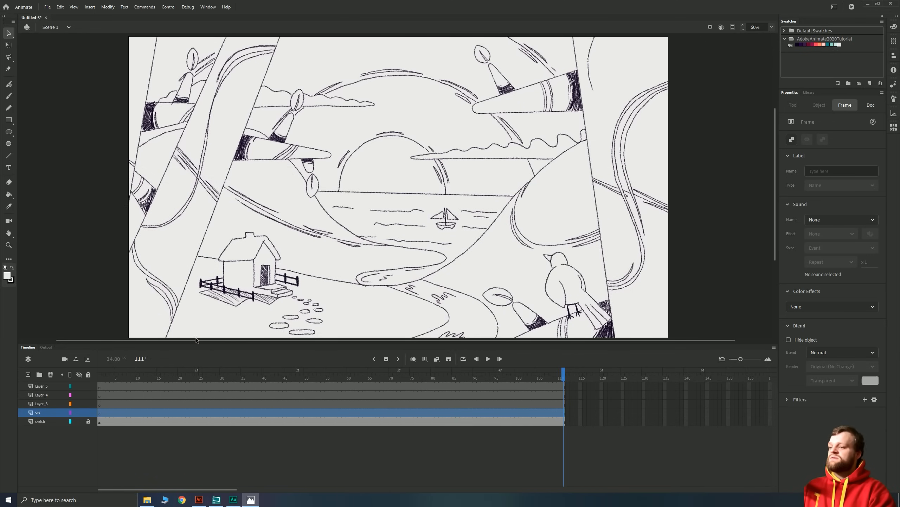
pyautogui.moveTo(334, 506); pyautogui.dragTo(0, 185)
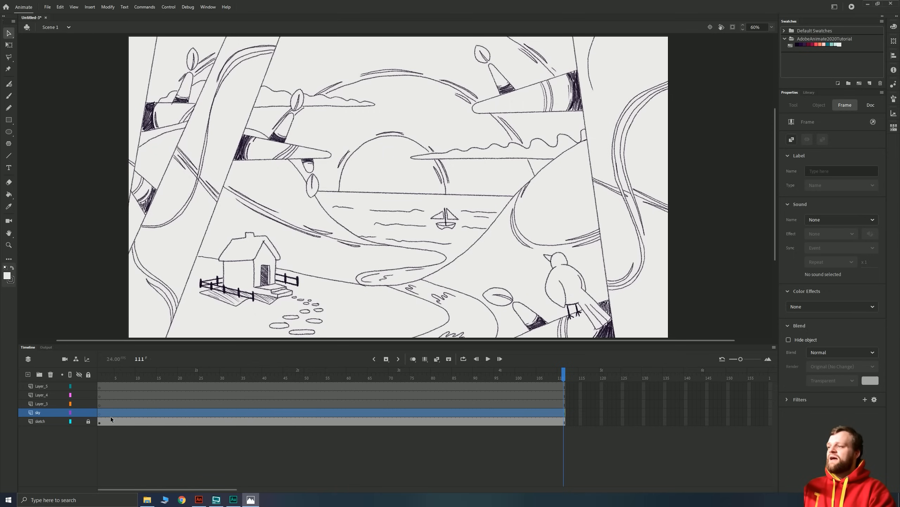
# Step: Select frame 1 of the sky layer and set the Classic Brush to the coral red swatch, size 60 and smoothing 100
pyautogui.click(100, 413)
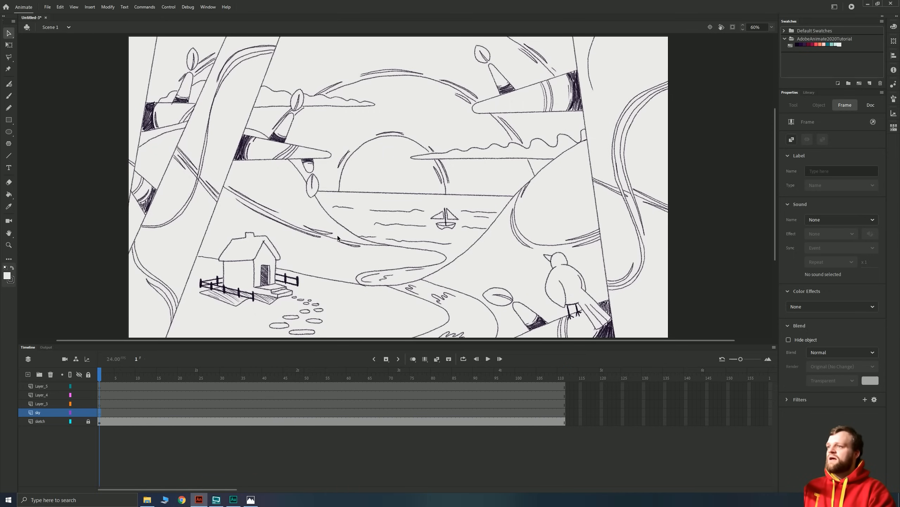
pyautogui.press('b')
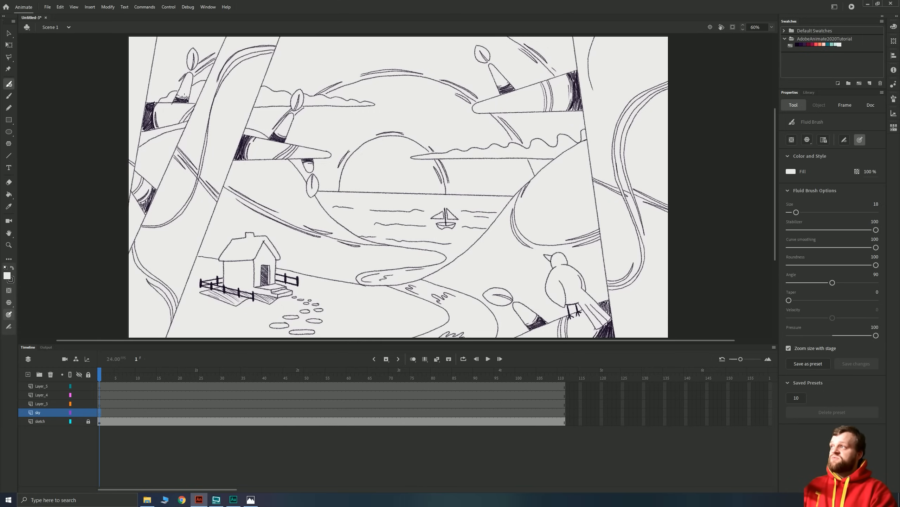
pyautogui.click(9, 96)
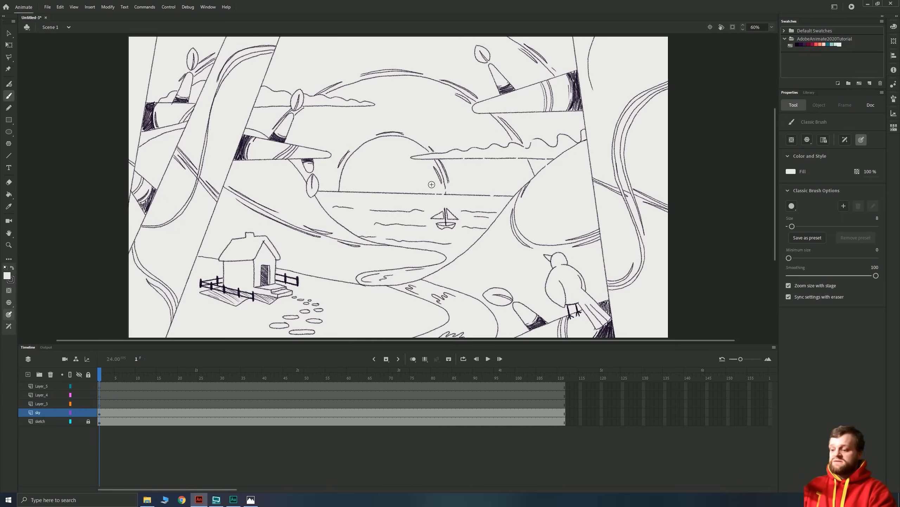
pyautogui.click(817, 44)
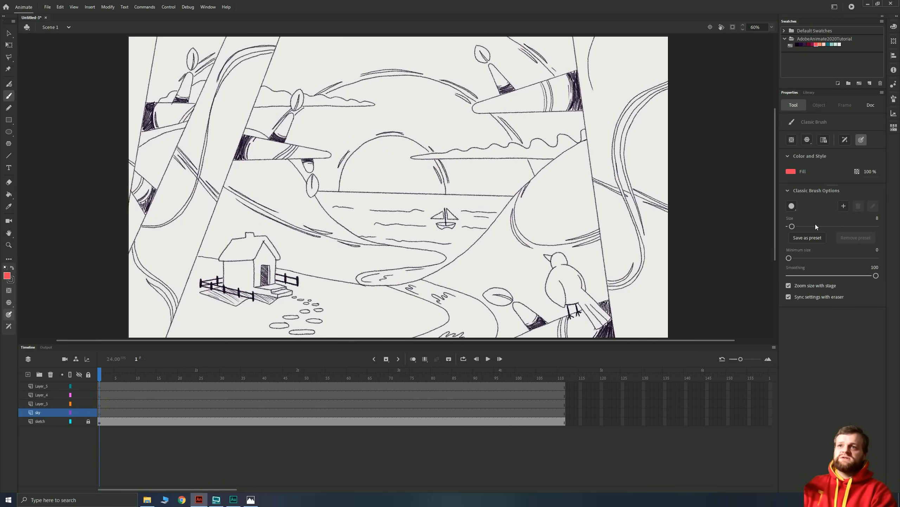
pyautogui.moveTo(793, 226); pyautogui.dragTo(815, 226)
pyautogui.moveTo(876, 276)
pyautogui.mouseDown()
pyautogui.moveTo(866, 277)
pyautogui.moveTo(877, 276)
pyautogui.mouseUp()
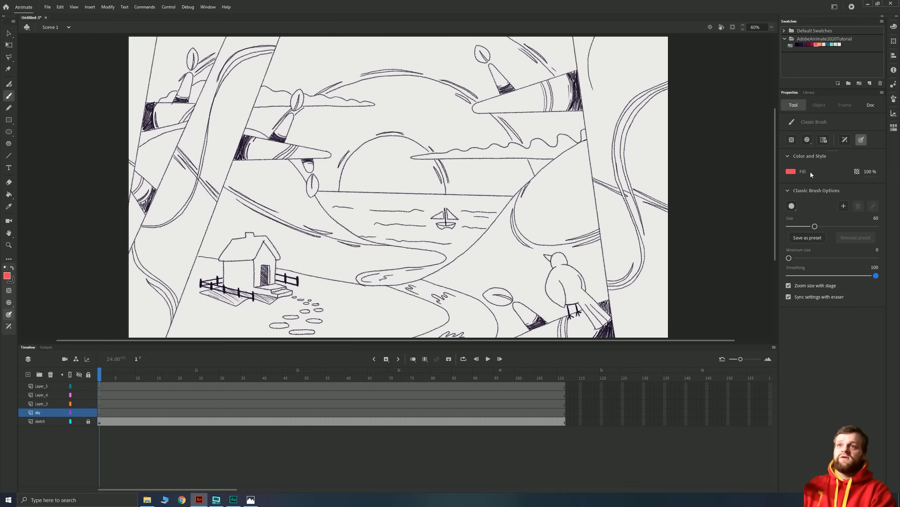
# Step: Switch to the Fluid Brush, try a wavy stroke across the stage and undo it, and set the brush size to 10
pyautogui.press('b')
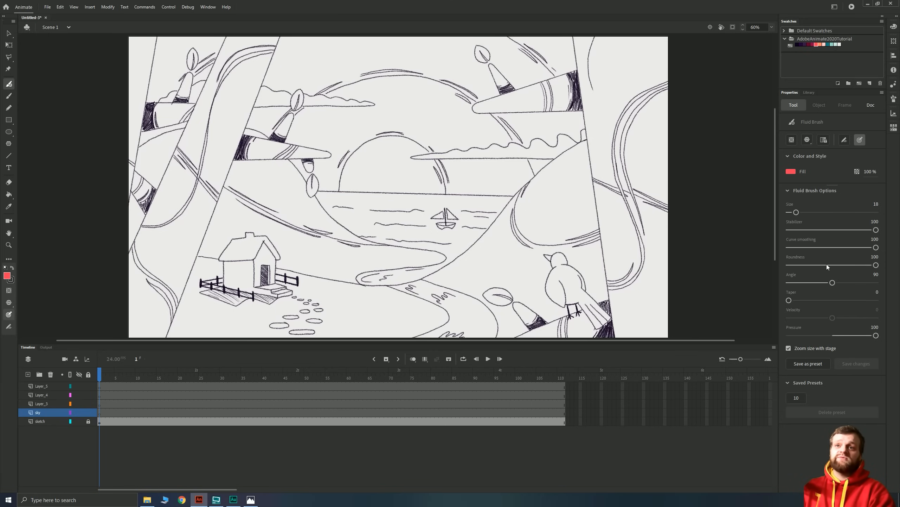
pyautogui.moveTo(790, 300)
pyautogui.mouseDown()
pyautogui.moveTo(832, 300)
pyautogui.moveTo(789, 300)
pyautogui.mouseUp()
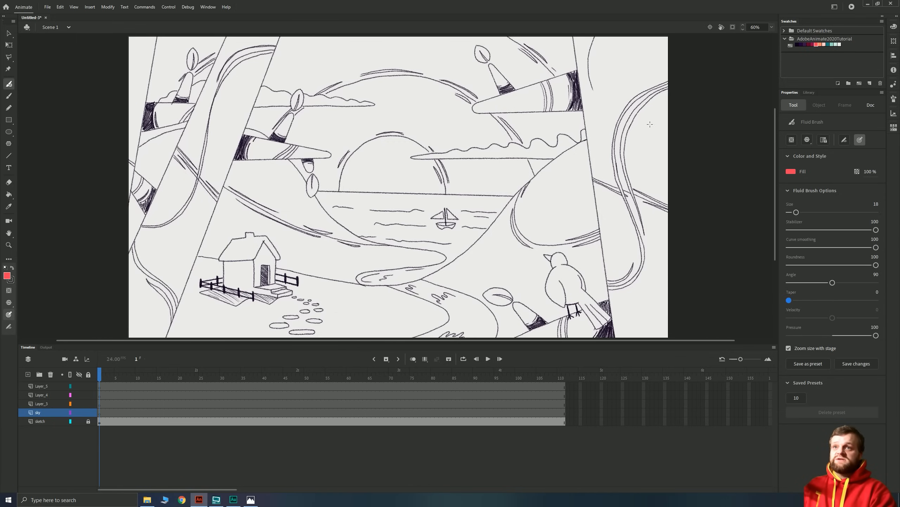
pyautogui.moveTo(568, 188)
pyautogui.mouseDown()
pyautogui.moveTo(546, 139)
pyautogui.moveTo(475, 194)
pyautogui.moveTo(402, 227)
pyautogui.moveTo(333, 145)
pyautogui.moveTo(329, 191)
pyautogui.mouseUp()
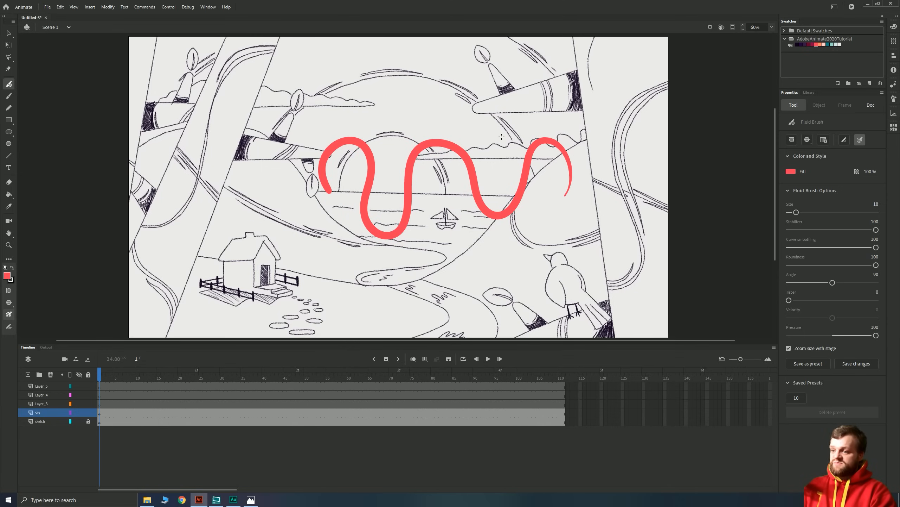
pyautogui.hotkey('ctrl', 'z')
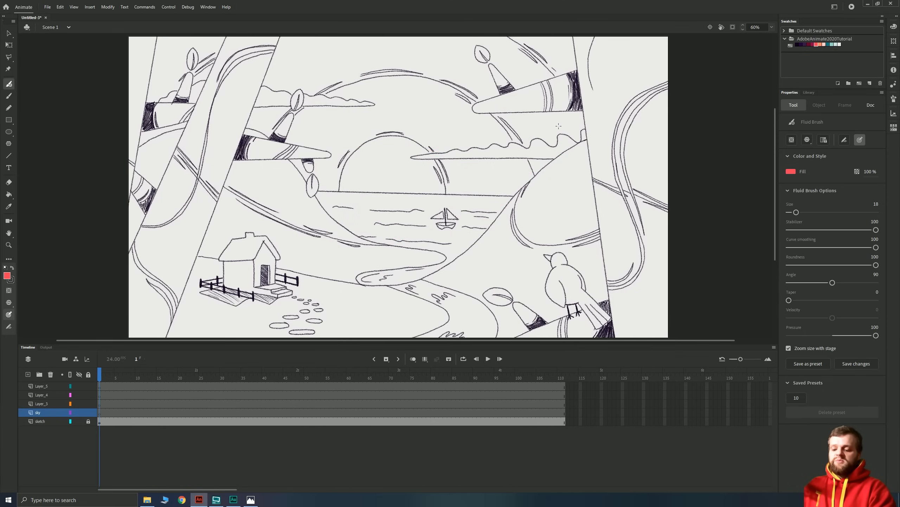
pyautogui.press('[')
pyautogui.press('[')
pyautogui.press('[')
pyautogui.press('[')
pyautogui.press('[')
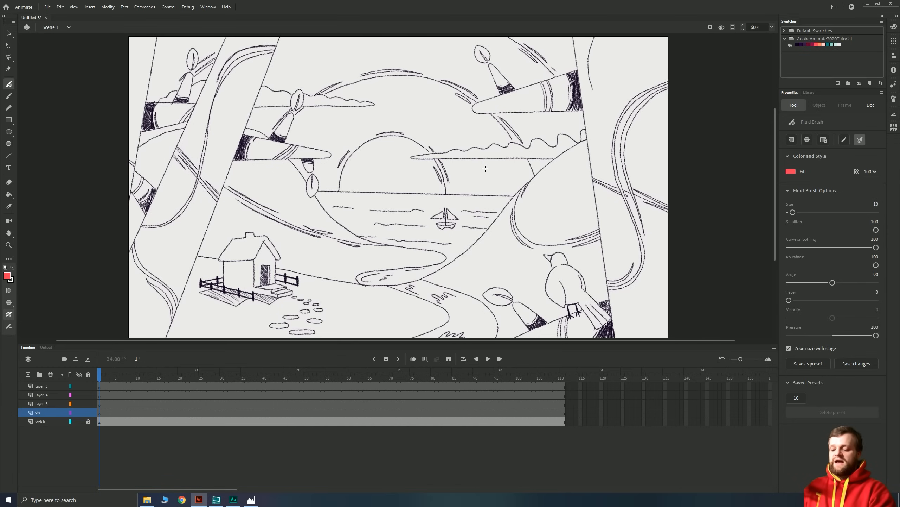
# Step: Set the Fluid Brush fill to the dark magenta swatch of the AdobeAnimate2020Tutorial palette
pyautogui.hotkey('ctrl', '=')
pyautogui.hotkey('ctrl', '-')
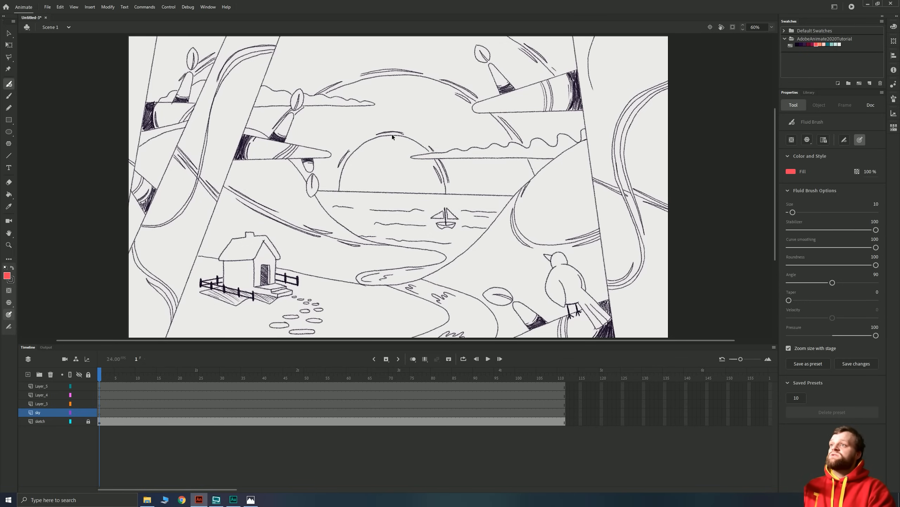
pyautogui.hotkey('ctrl', '=')
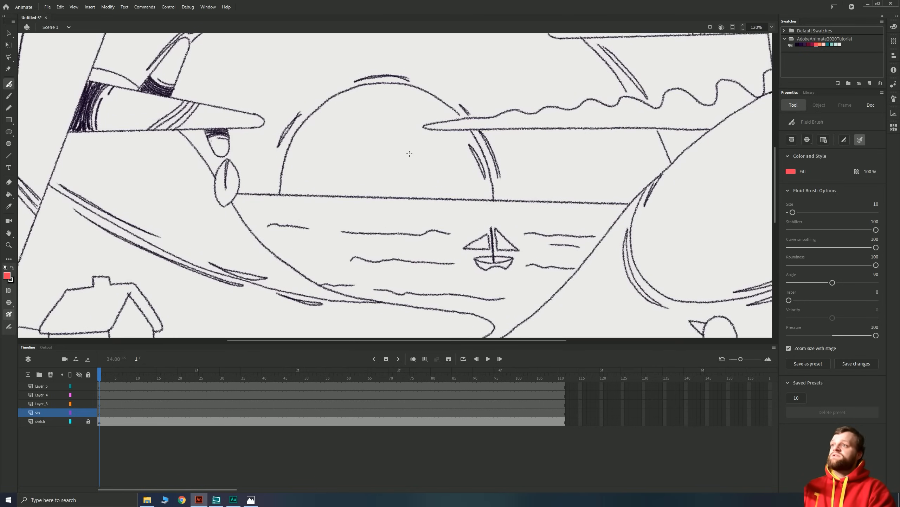
pyautogui.click(813, 45)
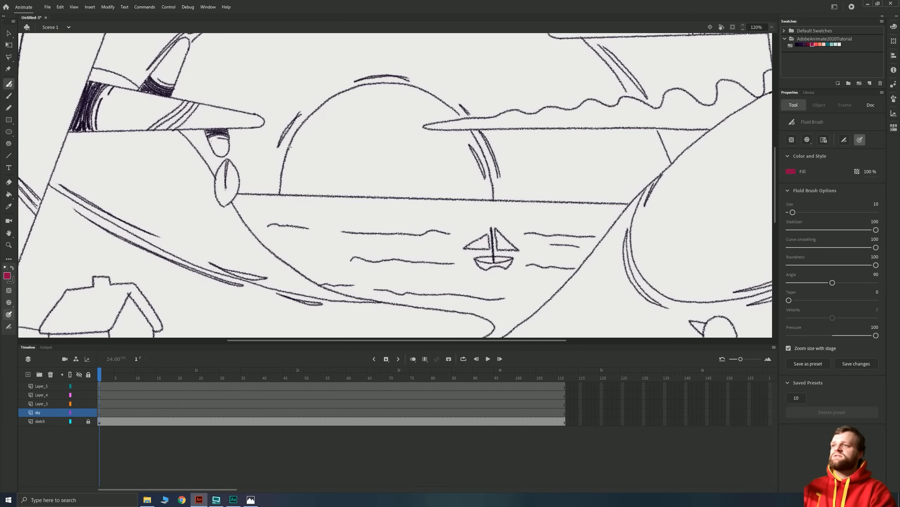
# Step: Try to trace the sun as a full circle at 120% zoom with the Fluid Brush, and undo the strokes
pyautogui.moveTo(322, 189)
pyautogui.mouseDown()
pyautogui.moveTo(306, 135)
pyautogui.moveTo(267, 209)
pyautogui.moveTo(392, 234)
pyautogui.moveTo(432, 119)
pyautogui.mouseUp()
pyautogui.hotkey('ctrl', 'z')
pyautogui.moveTo(355, 176); pyautogui.dragTo(413, 224)
pyautogui.moveTo(551, 253)
pyautogui.mouseDown()
pyautogui.moveTo(527, 178)
pyautogui.moveTo(494, 153)
pyautogui.moveTo(447, 140)
pyautogui.moveTo(384, 153)
pyautogui.moveTo(342, 203)
pyautogui.moveTo(334, 243)
pyautogui.moveTo(352, 293)
pyautogui.moveTo(434, 324)
pyautogui.moveTo(532, 299)
pyautogui.moveTo(566, 245)
pyautogui.moveTo(564, 217)
pyautogui.mouseUp()
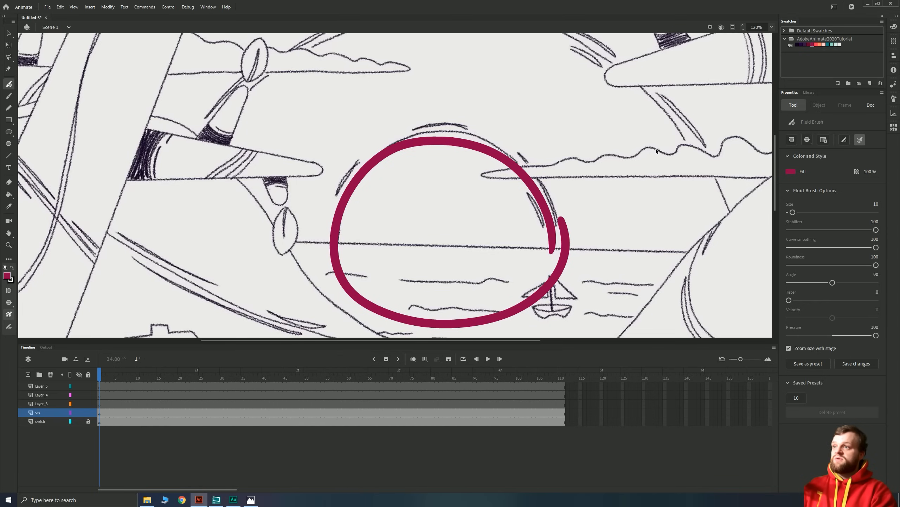
pyautogui.hotkey('ctrl', 'z')
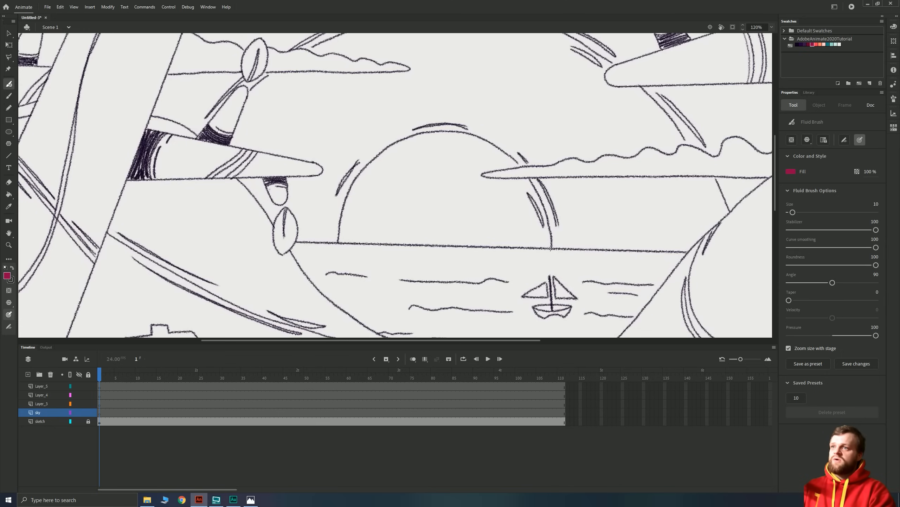
# Step: Trace the sketched sun's half-circle on the sky layer in dark magenta and close the outline with a line just below the horizon
pyautogui.hotkey('ctrl', '-')
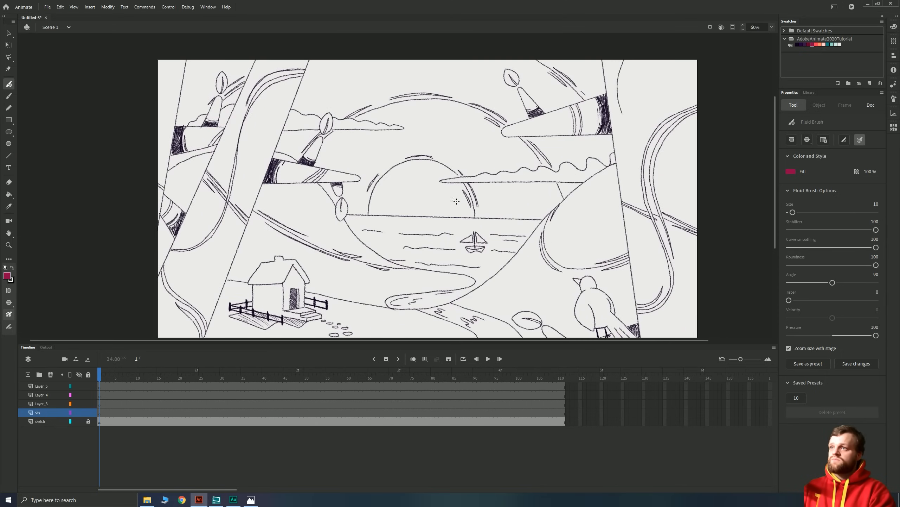
pyautogui.moveTo(474, 221)
pyautogui.mouseDown()
pyautogui.moveTo(456, 172)
pyautogui.moveTo(409, 161)
pyautogui.moveTo(375, 192)
pyautogui.moveTo(365, 230)
pyautogui.mouseUp()
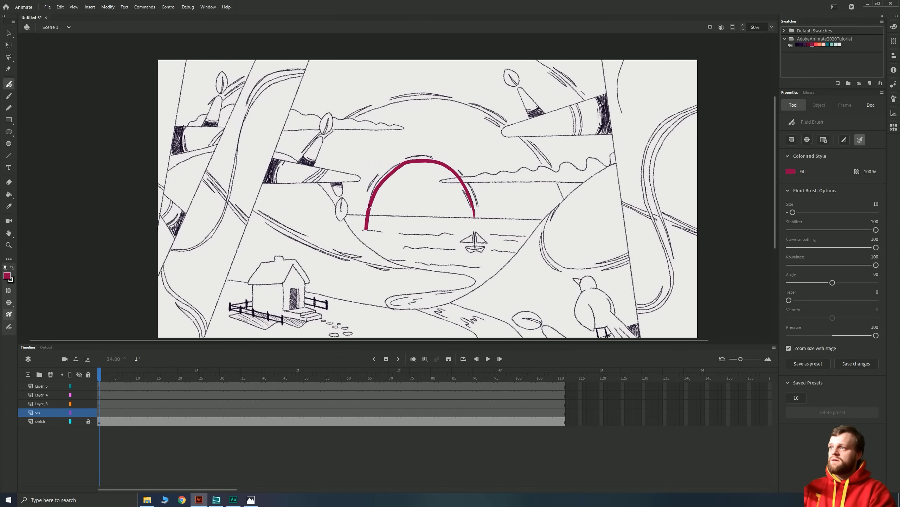
pyautogui.moveTo(393, 169)
pyautogui.mouseDown()
pyautogui.moveTo(445, 166)
pyautogui.moveTo(473, 228)
pyautogui.moveTo(464, 186)
pyautogui.mouseUp()
pyautogui.moveTo(471, 223)
pyautogui.mouseDown()
pyautogui.moveTo(474, 230)
pyautogui.moveTo(368, 228)
pyautogui.mouseUp()
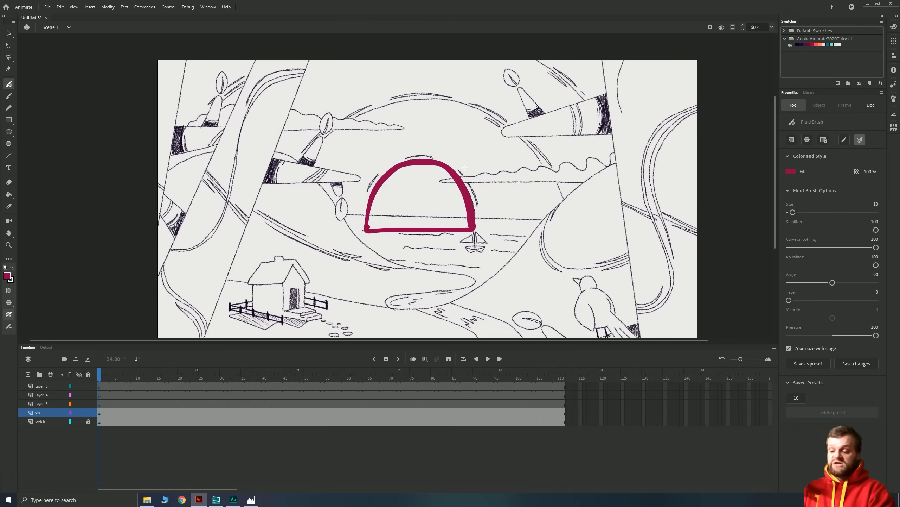
# Step: Fill the inside of the sun outline with dark magenta using the Paint Bucket, and return to the Fluid Brush
pyautogui.press('k')
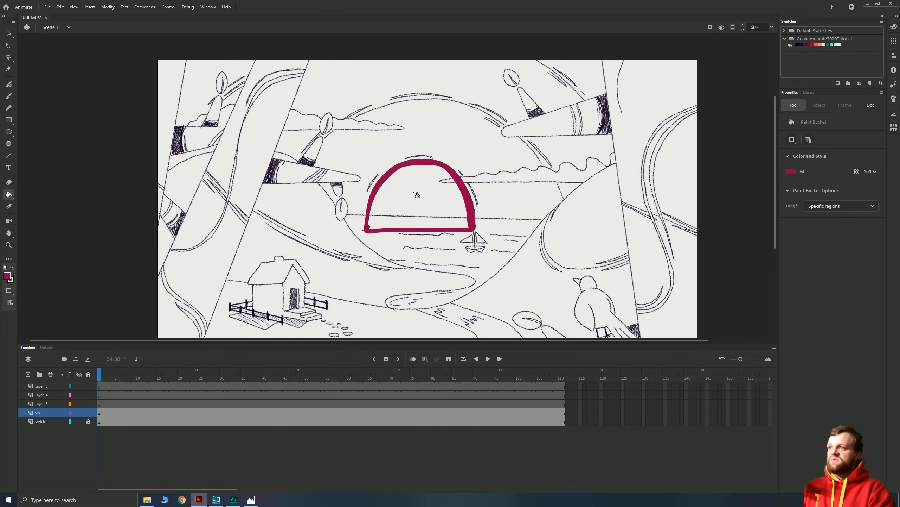
pyautogui.click(413, 193)
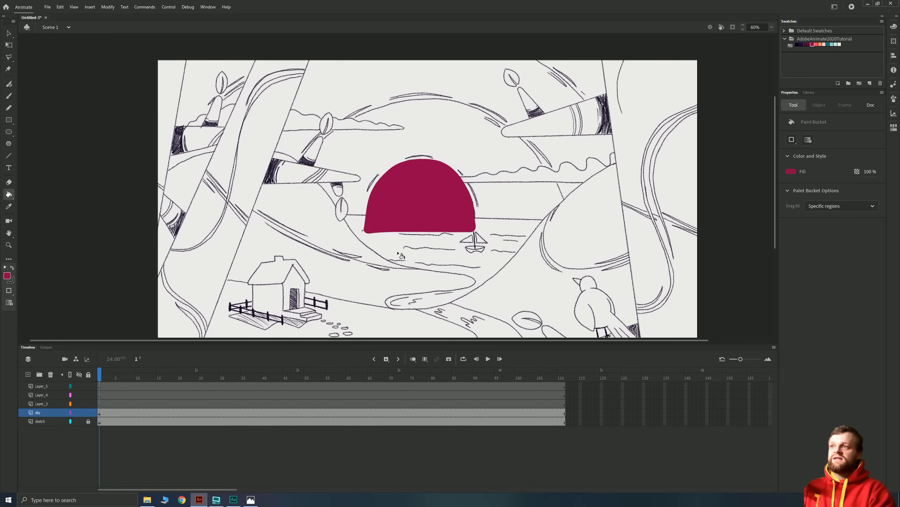
pyautogui.press('b')
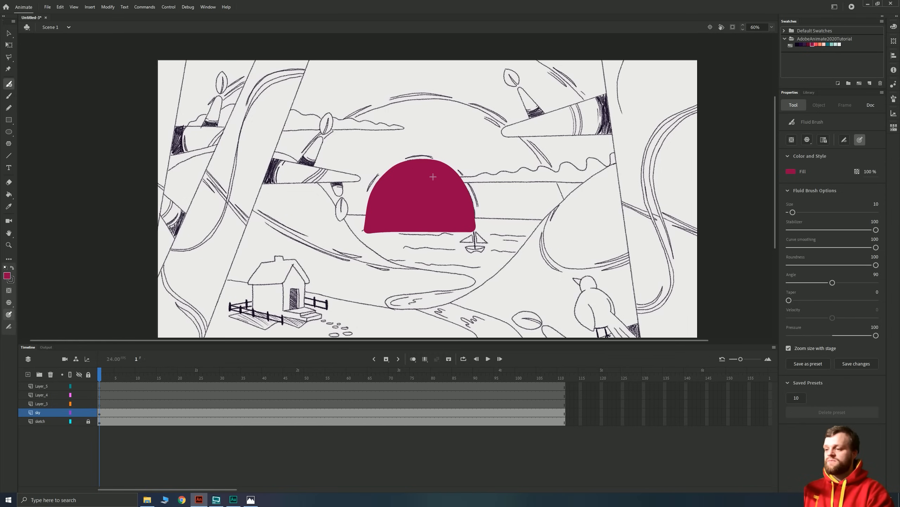
# Step: Move the filled sun down below the horizon, try a Free Transform adjustment on it, and undo the transform
pyautogui.press('v')
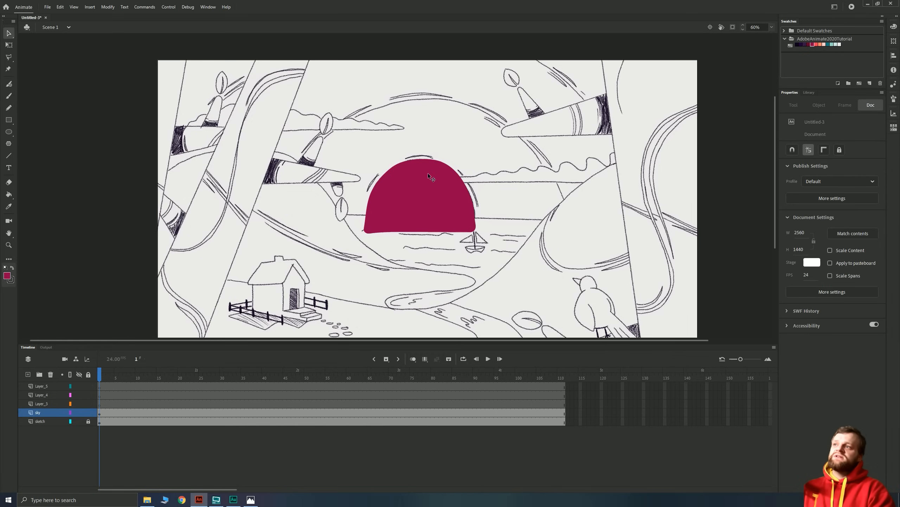
pyautogui.click(428, 175)
pyautogui.moveTo(407, 196); pyautogui.dragTo(472, 209)
pyautogui.press('q')
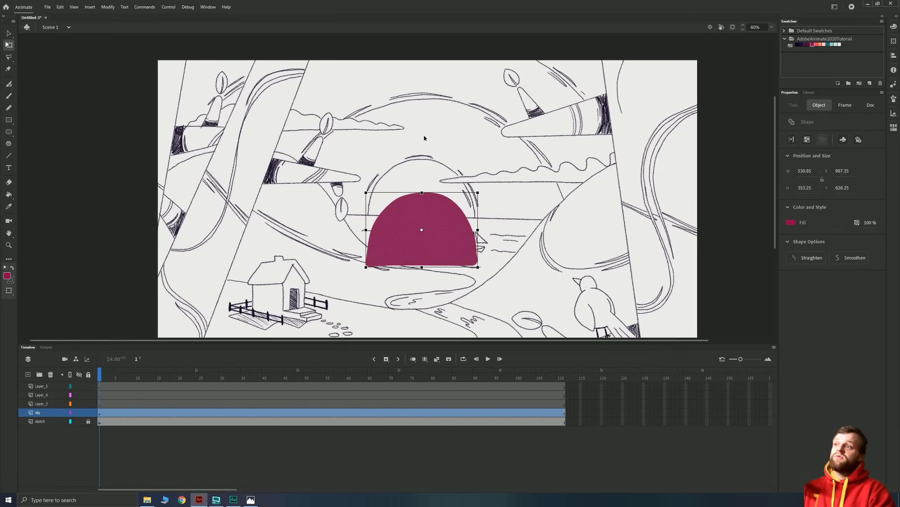
pyautogui.moveTo(366, 192)
pyautogui.mouseDown()
pyautogui.moveTo(388, 177)
pyautogui.moveTo(380, 214)
pyautogui.moveTo(358, 192)
pyautogui.moveTo(363, 201)
pyautogui.mouseUp()
pyautogui.hotkey('ctrl', 'z')
pyautogui.press('v')
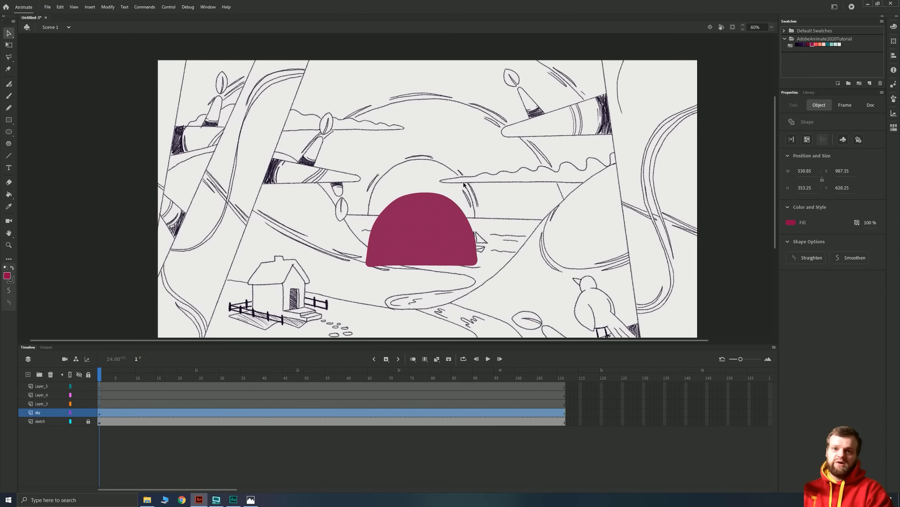
# Step: Move the sun back up over its sketched outline, nudge it left into alignment, and deselect it
pyautogui.moveTo(406, 225); pyautogui.dragTo(430, 171)
pyautogui.press('Left')
pyautogui.press('Left')
pyautogui.press('Left')
pyautogui.press('Left')
pyautogui.press('Left')
pyautogui.press('Left')
pyautogui.press('Left')
pyautogui.press('Left')
pyautogui.press('Left')
pyautogui.press('Left')
pyautogui.press('Left')
pyautogui.press('Left')
pyautogui.press('Left')
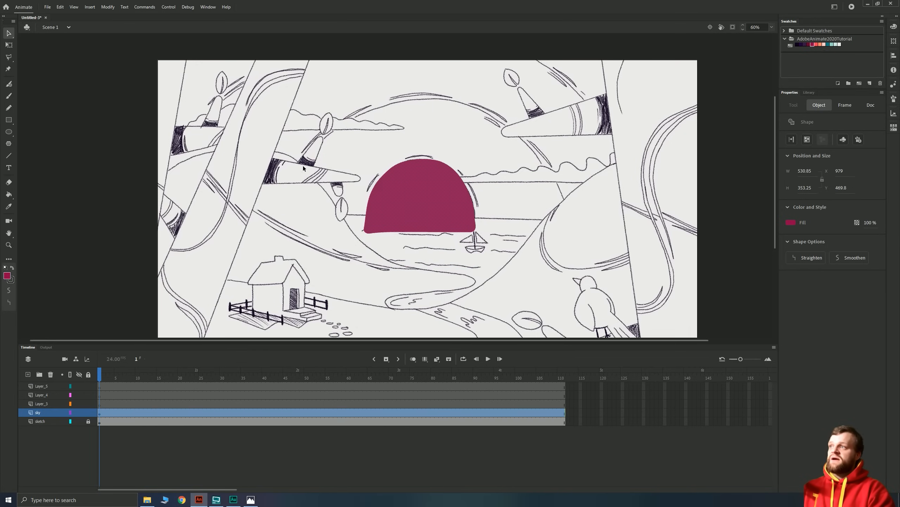
pyautogui.click(118, 182)
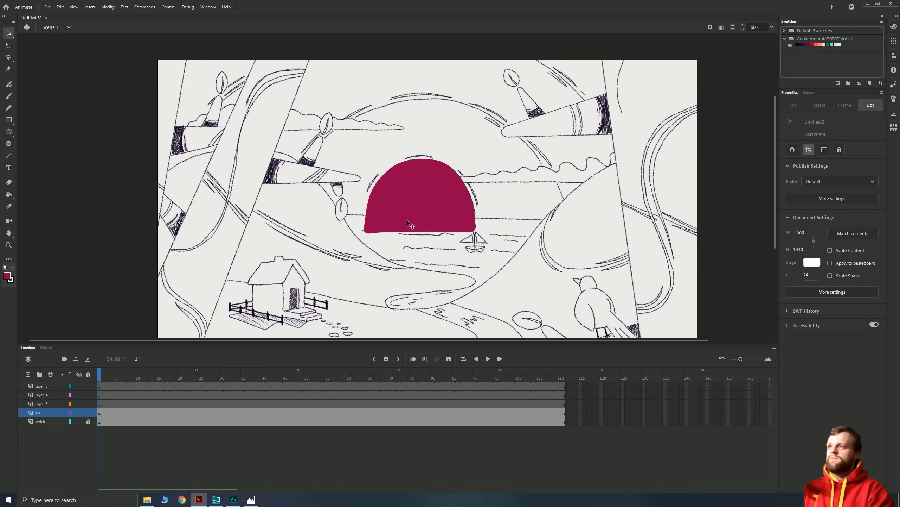
# Step: Frame the sun at 120% zoom and examine the coloured reference picture AdobeAnimate2020.jpg in Photos
pyautogui.scroll(4, 410, 218)
pyautogui.scroll(-2, 339, 212)
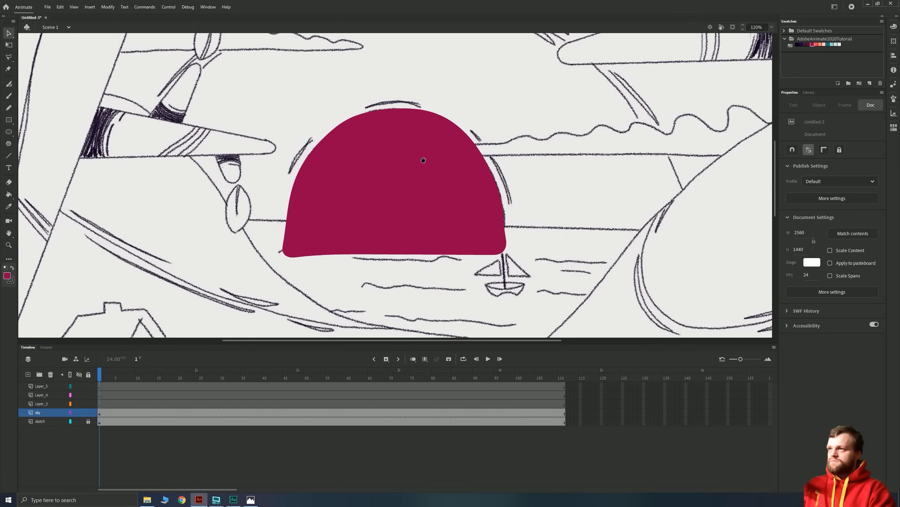
pyautogui.moveTo(422, 157); pyautogui.dragTo(439, 190)
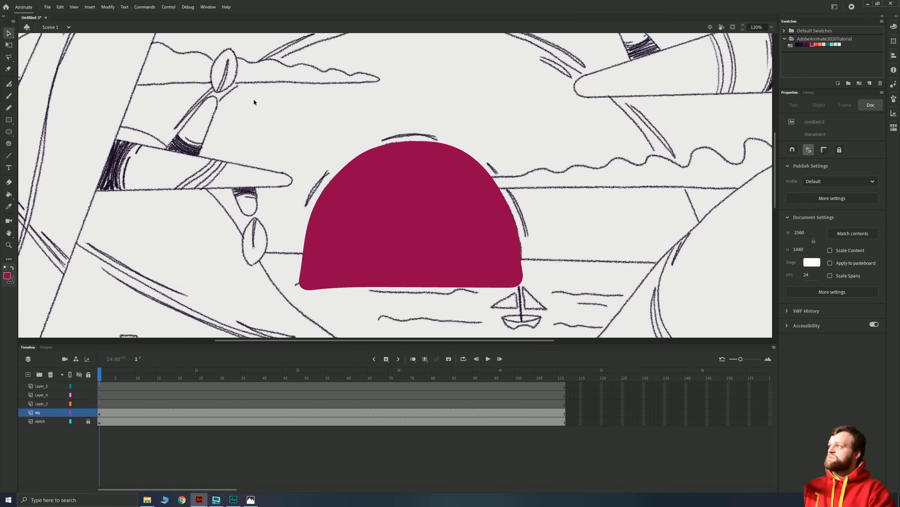
pyautogui.click(250, 499)
pyautogui.moveTo(163, 169); pyautogui.dragTo(209, 153)
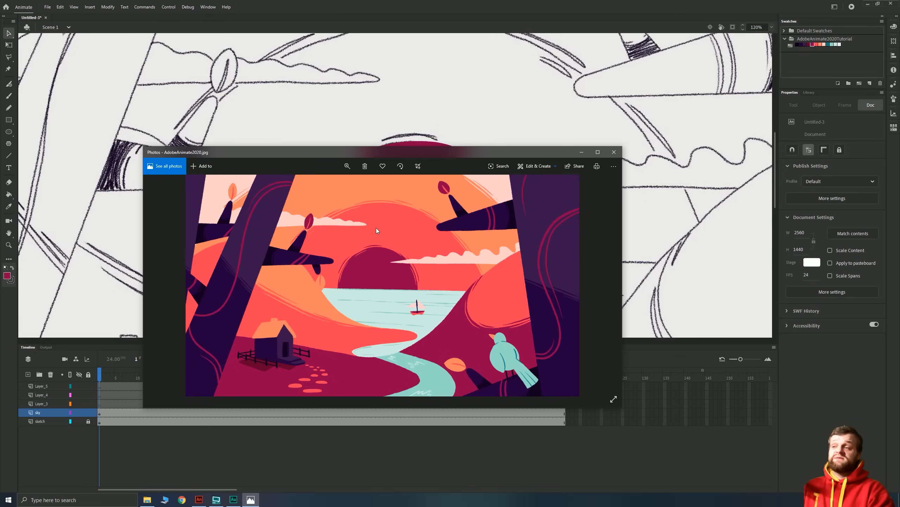
pyautogui.moveTo(424, 155); pyautogui.dragTo(0, 106)
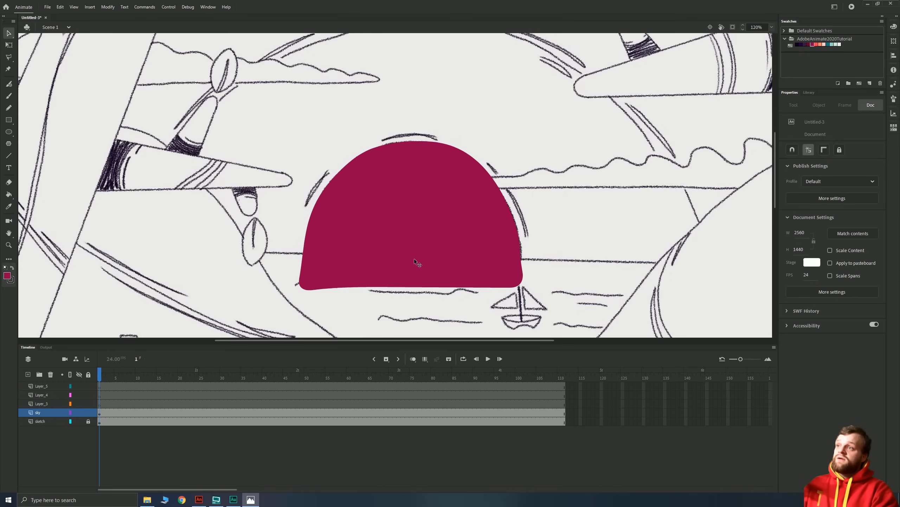
# Step: Insert a blank keyframe at frame 2 of the sky layer and trace the sun's arc there with the Fluid Brush
pyautogui.click(104, 414)
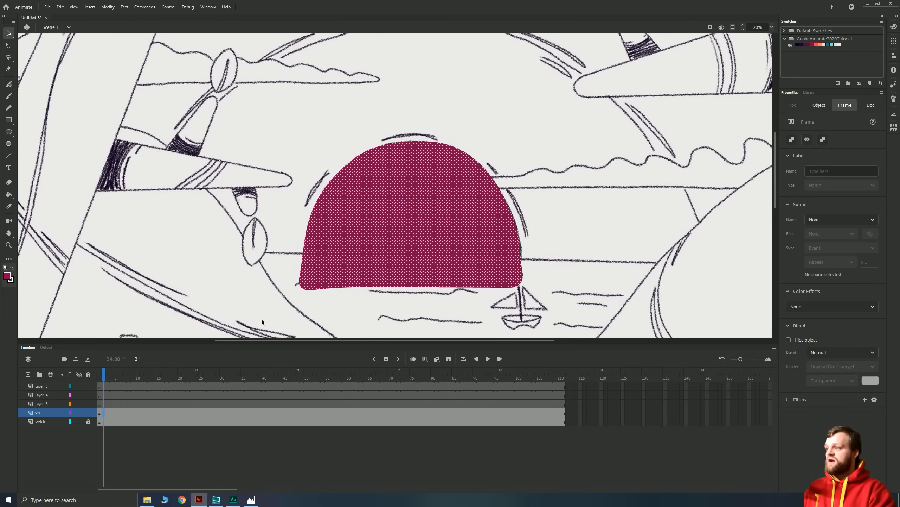
pyautogui.press('F5')
pyautogui.hotkey('ctrl', 'z')
pyautogui.press('F7')
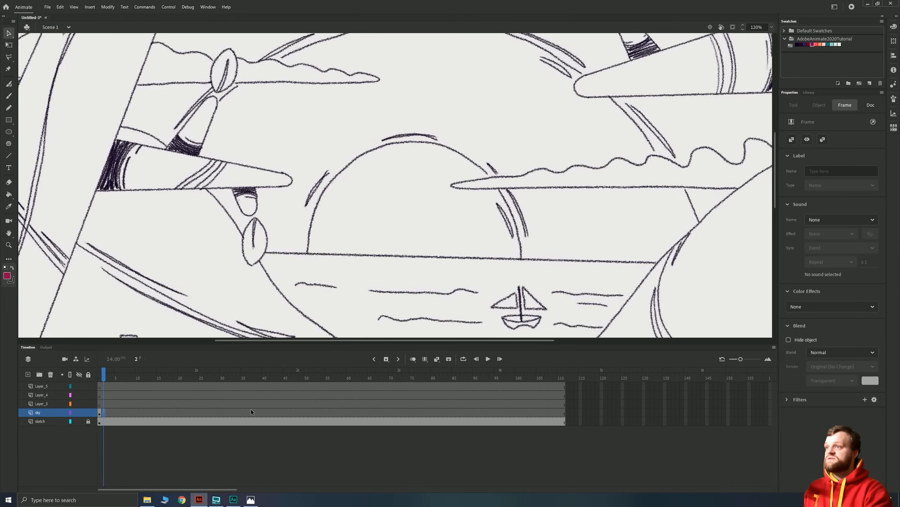
pyautogui.press('b')
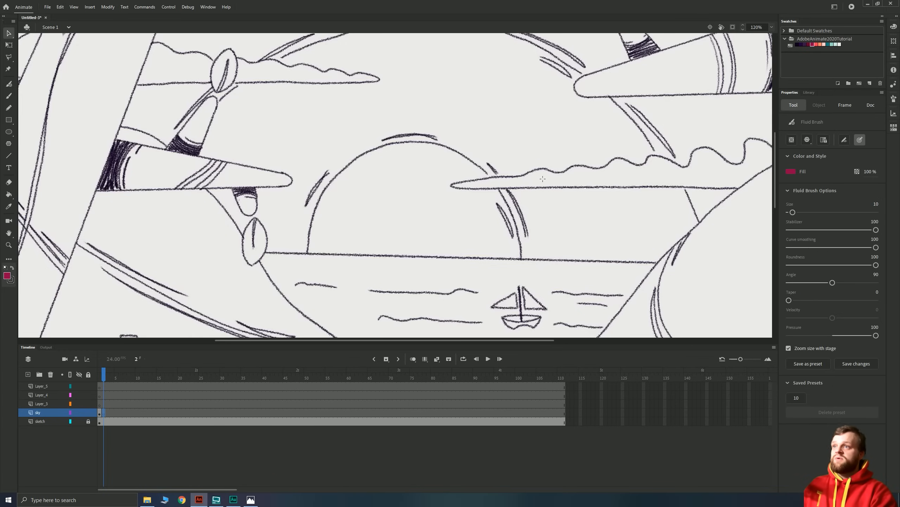
pyautogui.moveTo(520, 264)
pyautogui.mouseDown()
pyautogui.moveTo(490, 181)
pyautogui.moveTo(467, 164)
pyautogui.moveTo(410, 150)
pyautogui.moveTo(341, 176)
pyautogui.moveTo(312, 224)
pyautogui.moveTo(309, 281)
pyautogui.mouseUp()
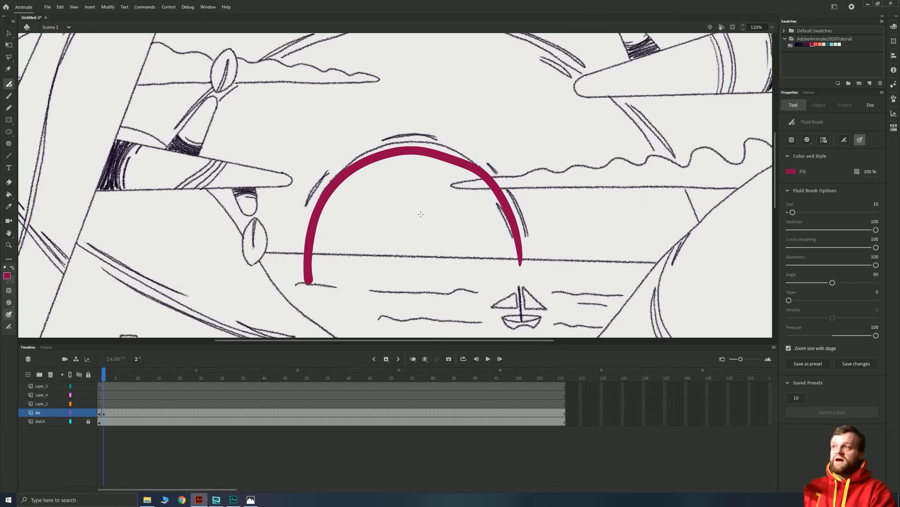
# Step: Flip back and forth between frames 1 and 2 to compare the two sun drawings
pyautogui.press(',')
pyautogui.press('.')
pyautogui.press(',')
pyautogui.press('.')
pyautogui.press(',')
pyautogui.press('.')
pyautogui.press(',')
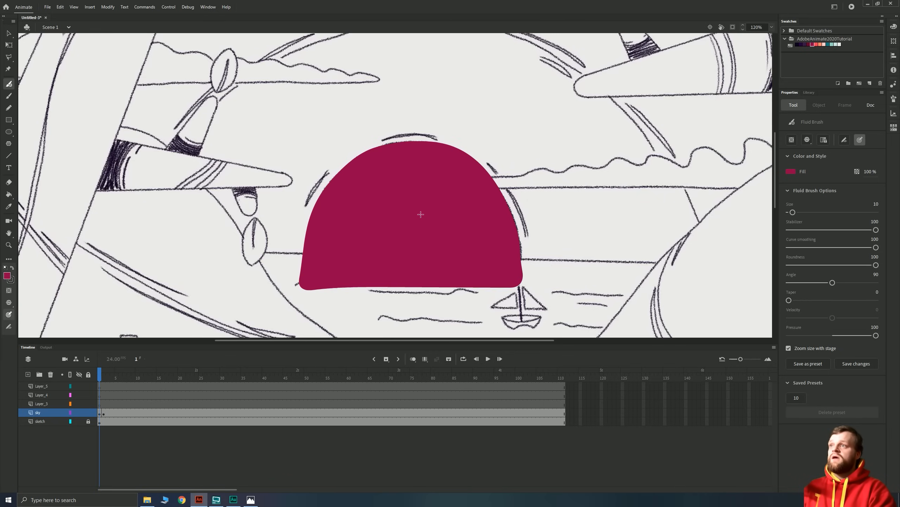
pyautogui.press('.')
pyautogui.press(',')
pyautogui.press('.')
pyautogui.press(',')
pyautogui.press('.')
pyautogui.press(',')
pyautogui.press('.')
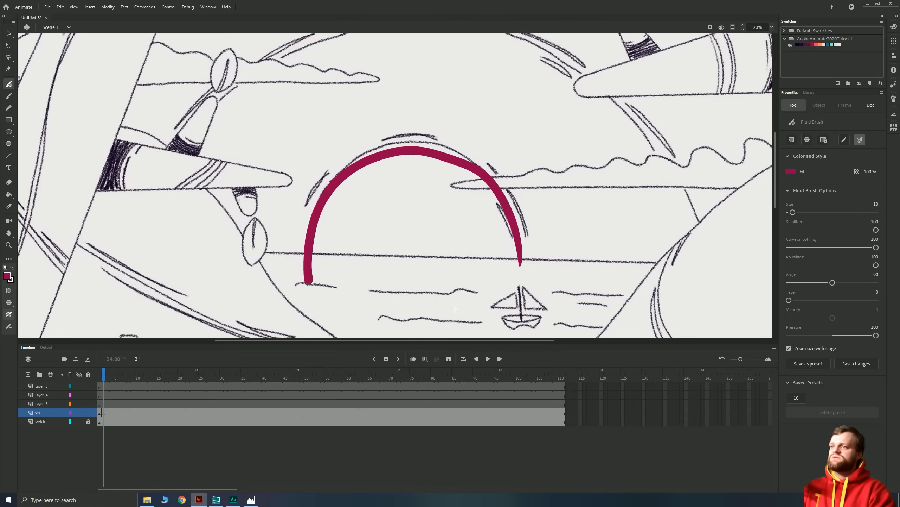
# Step: Turn on onion skinning and check the overlaid sun drawings by alternating between frames 1 and 2
pyautogui.click(412, 359)
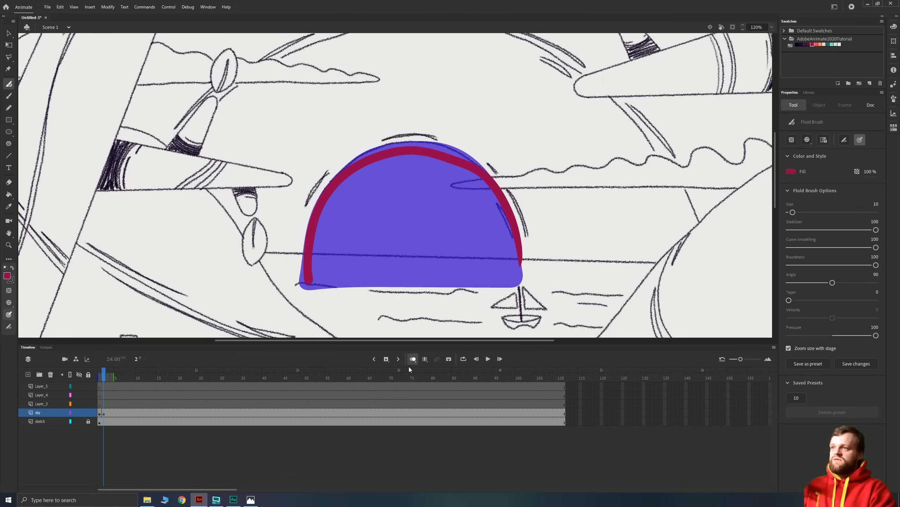
pyautogui.press(',')
pyautogui.press('.')
pyautogui.press(',')
pyautogui.press('.')
pyautogui.press(',')
pyautogui.press('.')
pyautogui.press(',')
pyautogui.press('.')
pyautogui.press(',')
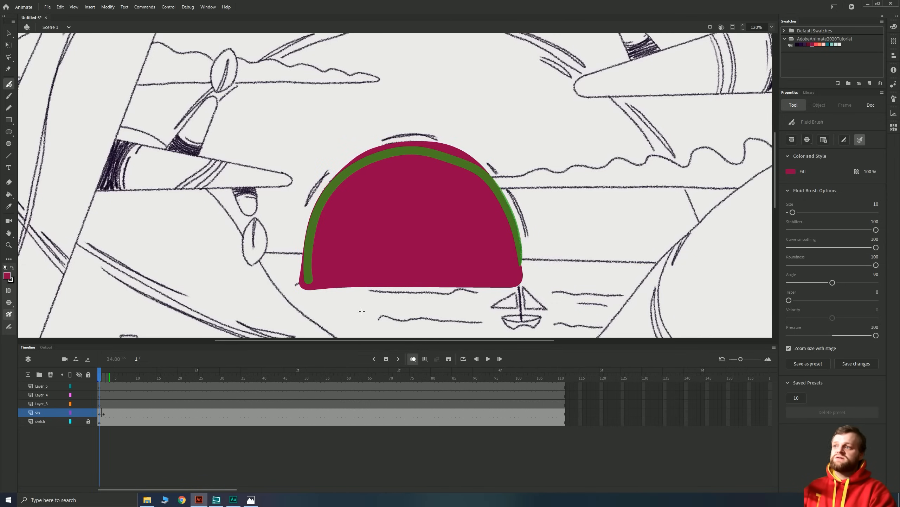
# Step: Open the advanced onion skin settings
pyautogui.click(414, 359)
pyautogui.click(414, 359)
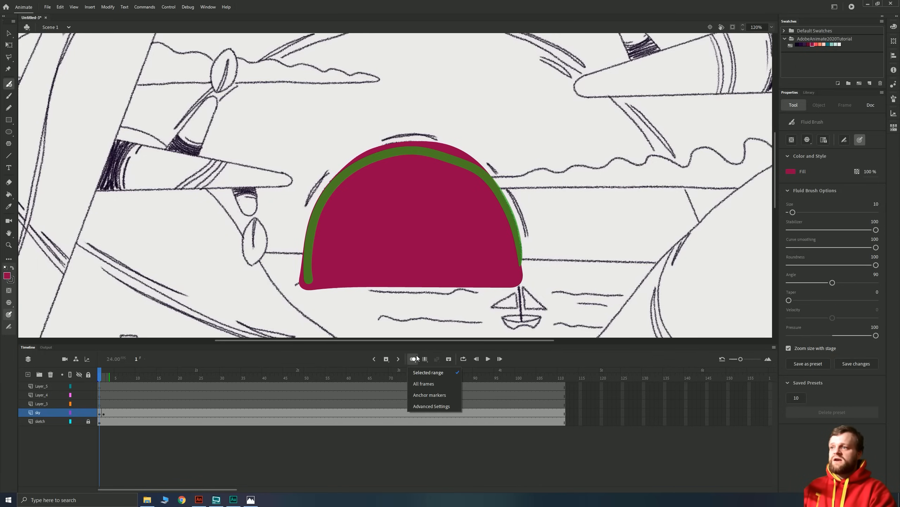
pyautogui.click(421, 406)
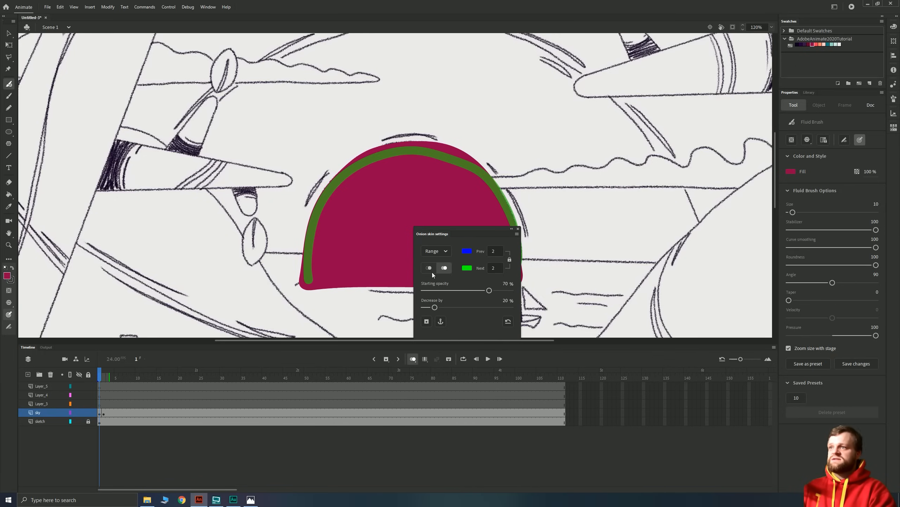
# Step: Set the onion skin colour for previous frames to #666666 and for next frames to light grey
pyautogui.click(467, 251)
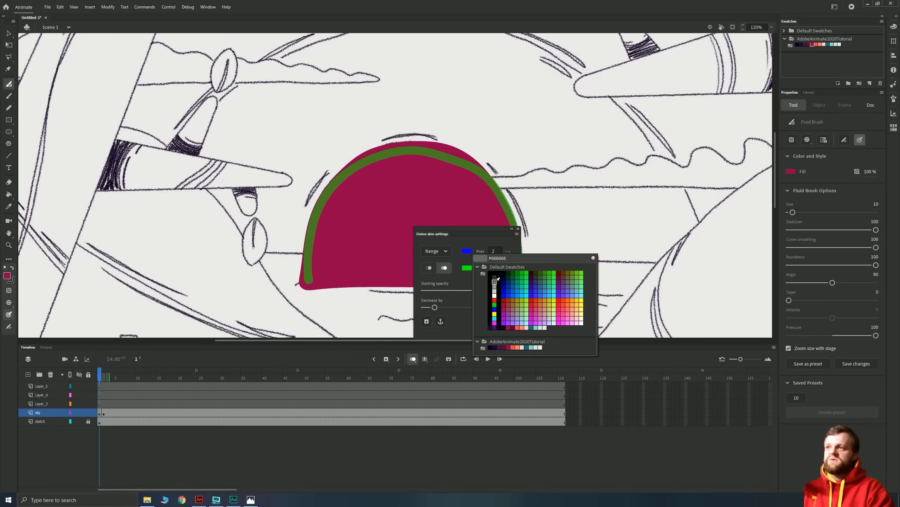
pyautogui.click(495, 281)
pyautogui.click(466, 267)
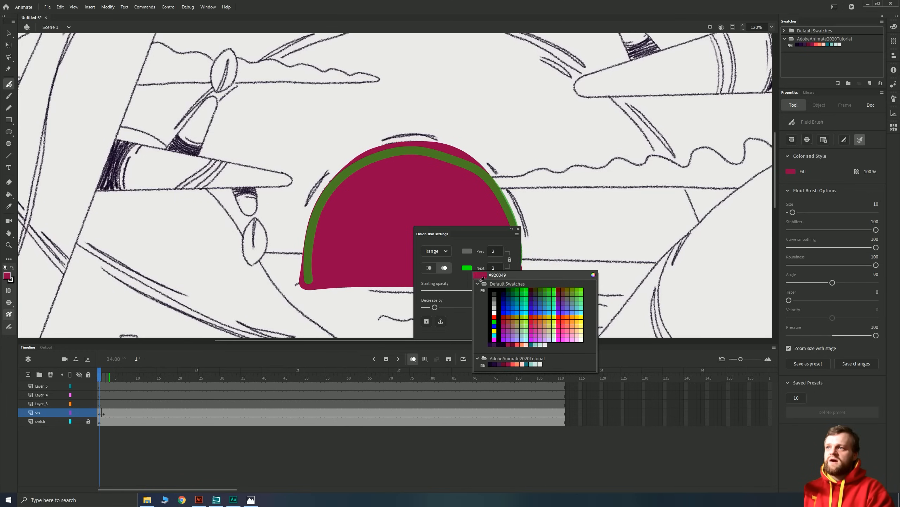
pyautogui.click(495, 305)
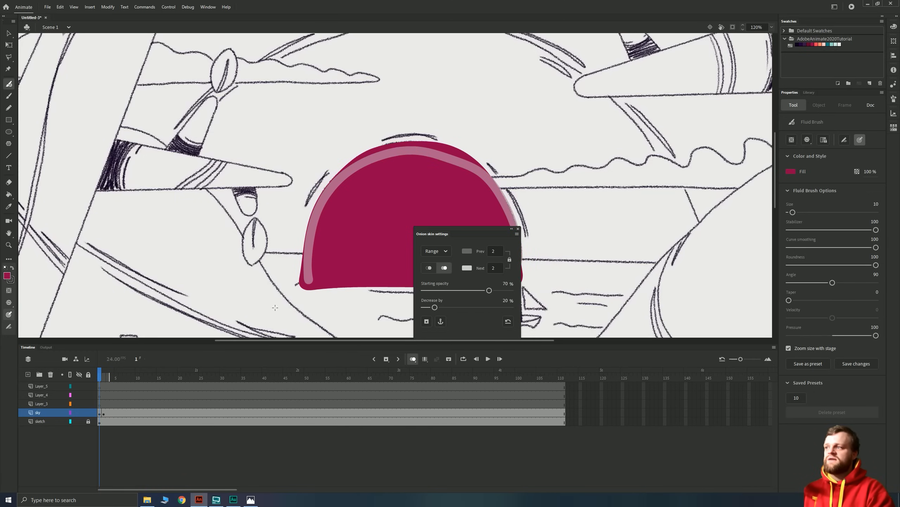
# Step: Try the palette's dark magenta as the onion skin colour for previous frames, and replace it with bright green
pyautogui.click(104, 411)
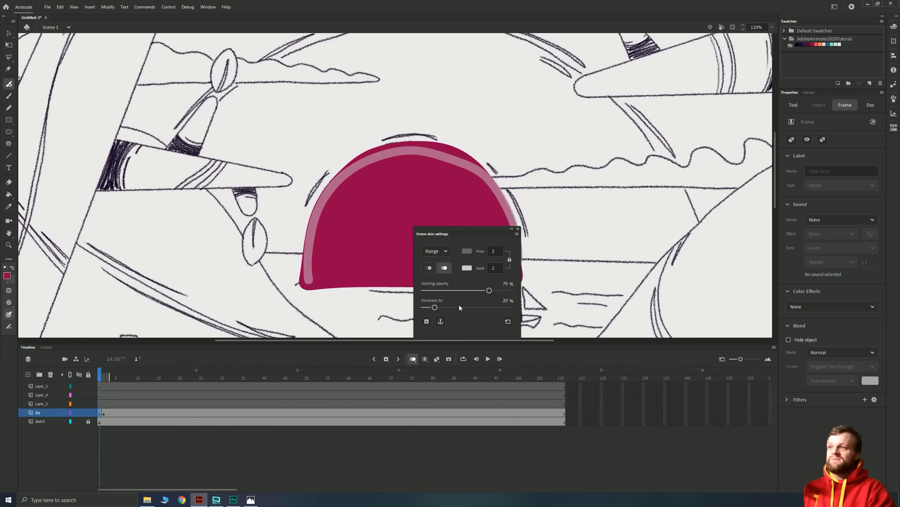
pyautogui.click(467, 251)
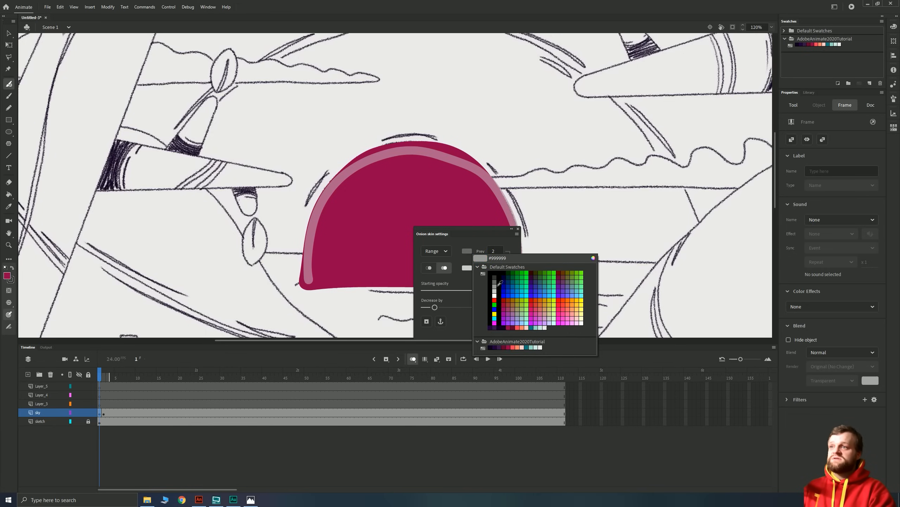
pyautogui.click(508, 347)
pyautogui.click(517, 236)
pyautogui.click(480, 249)
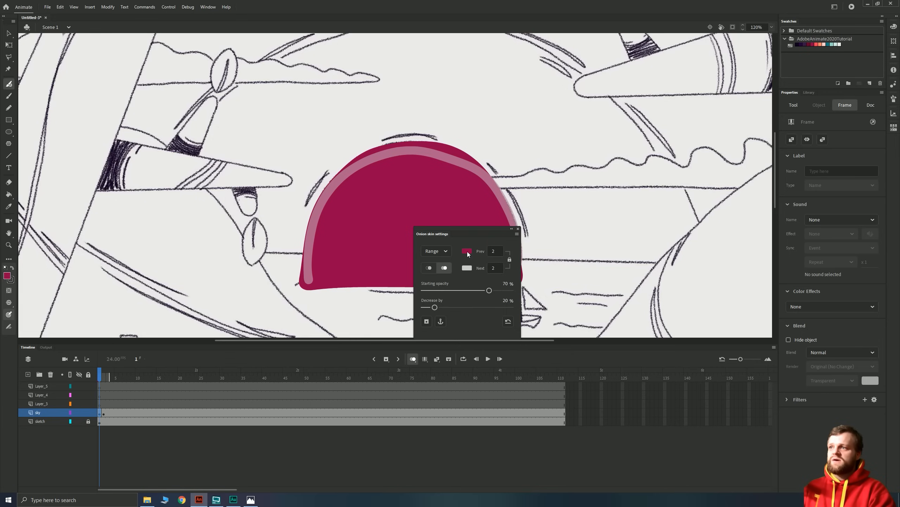
pyautogui.click(467, 252)
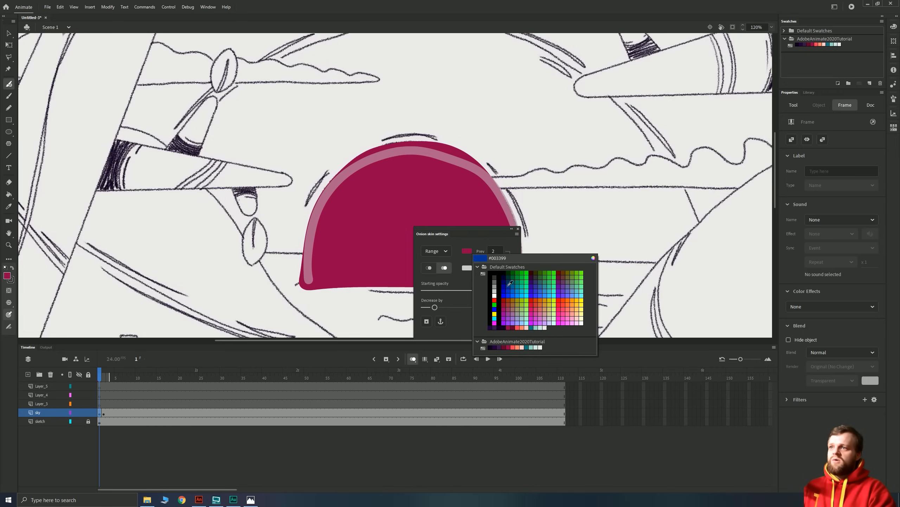
pyautogui.click(527, 273)
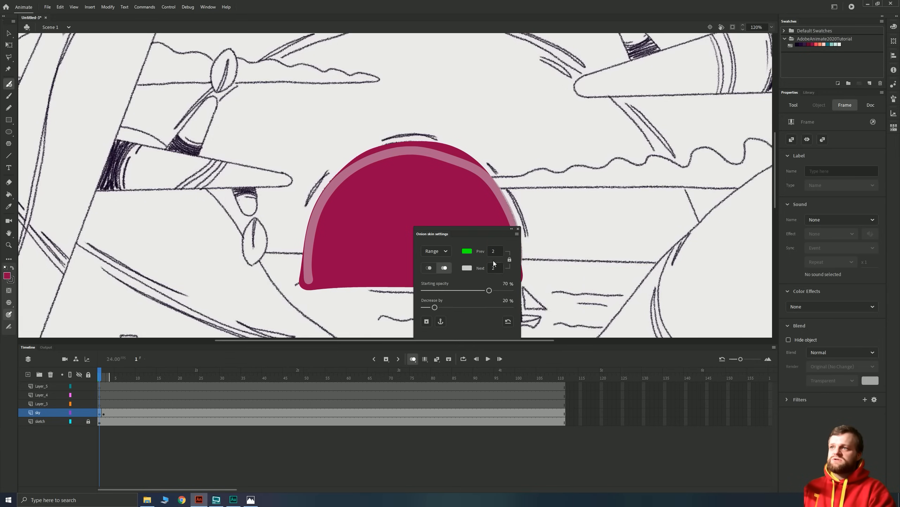
# Step: Set the onion skin colour for next frames to light blue and for previous frames to a darker green
pyautogui.click(467, 268)
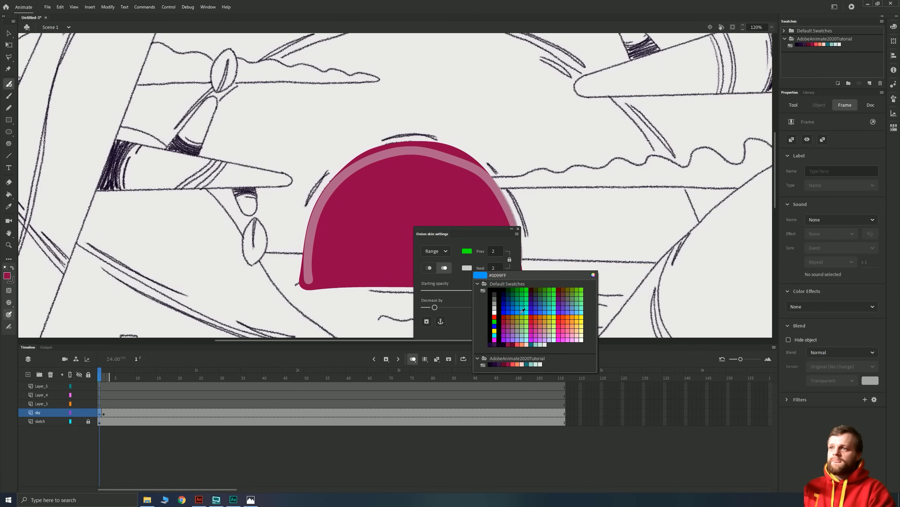
pyautogui.click(550, 311)
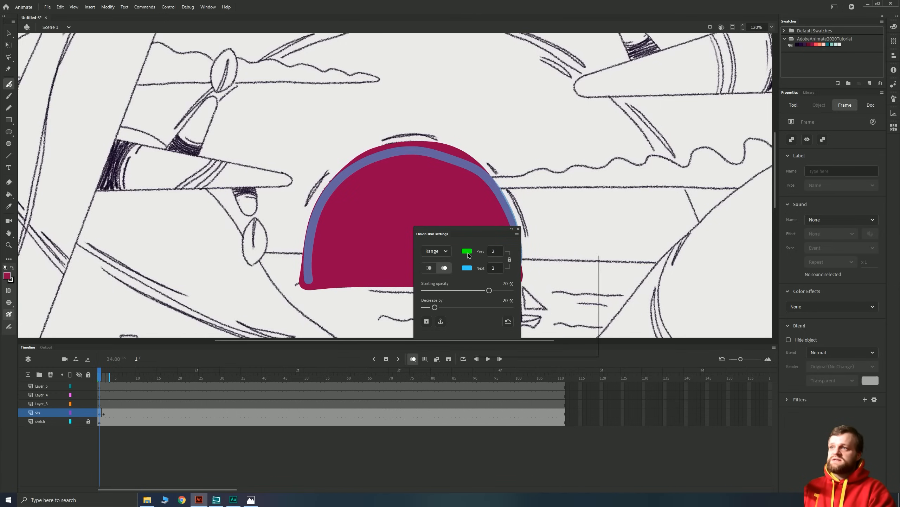
pyautogui.click(467, 252)
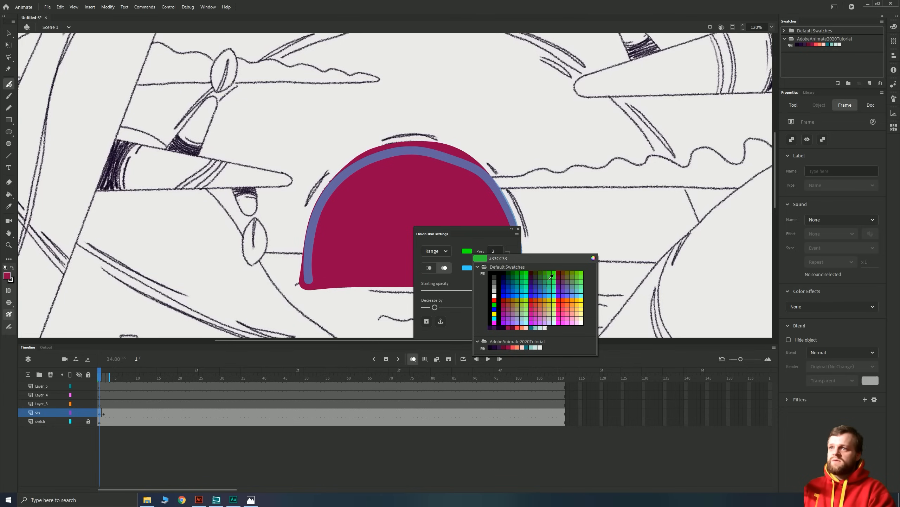
pyautogui.click(546, 275)
pyautogui.click(467, 251)
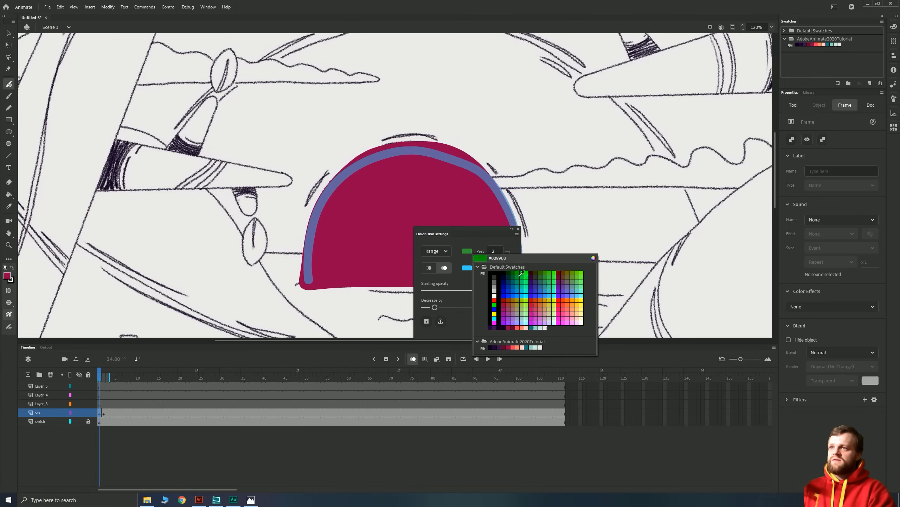
pyautogui.click(510, 283)
pyautogui.click(498, 250)
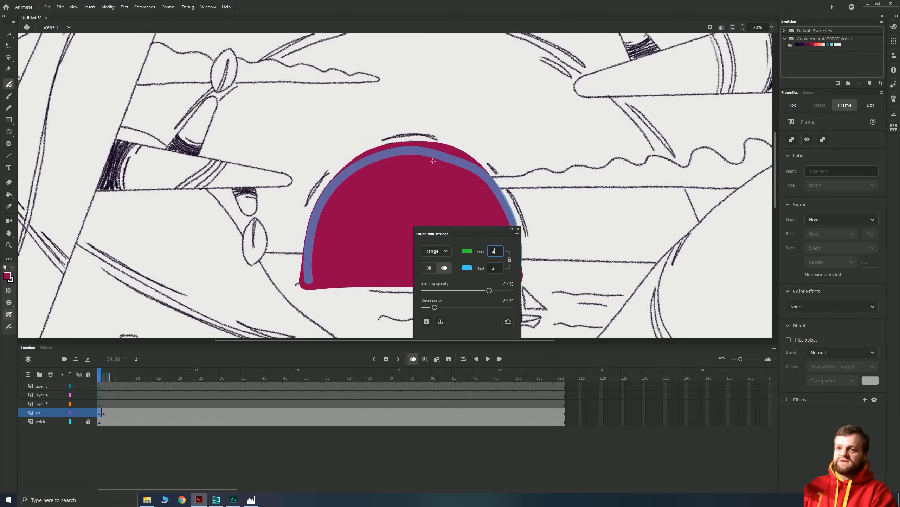
# Step: Close the onion skin settings and check the coloured onion skin on the sky layer's second frame
pyautogui.click(485, 261)
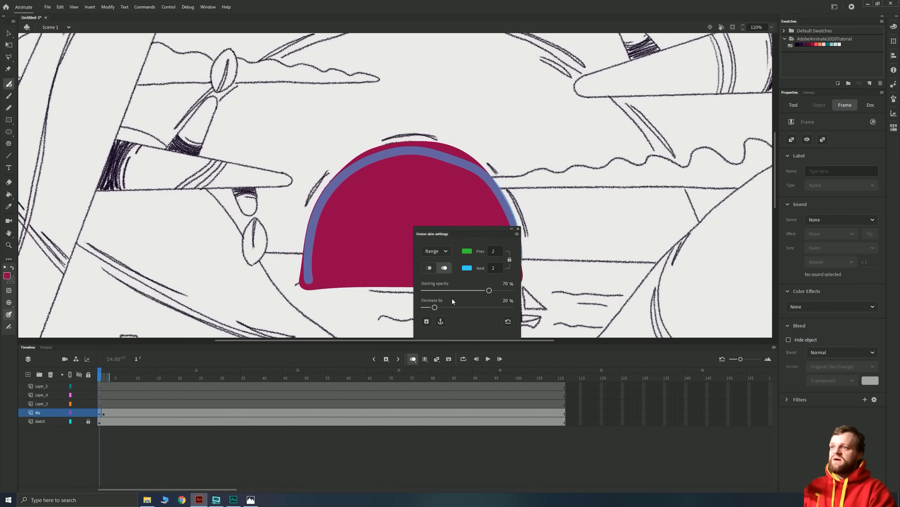
pyautogui.click(518, 229)
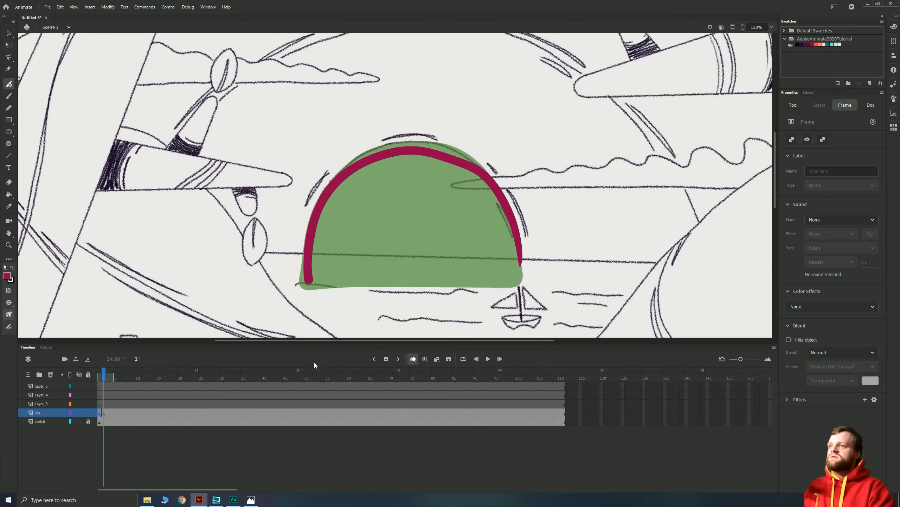
pyautogui.press('.')
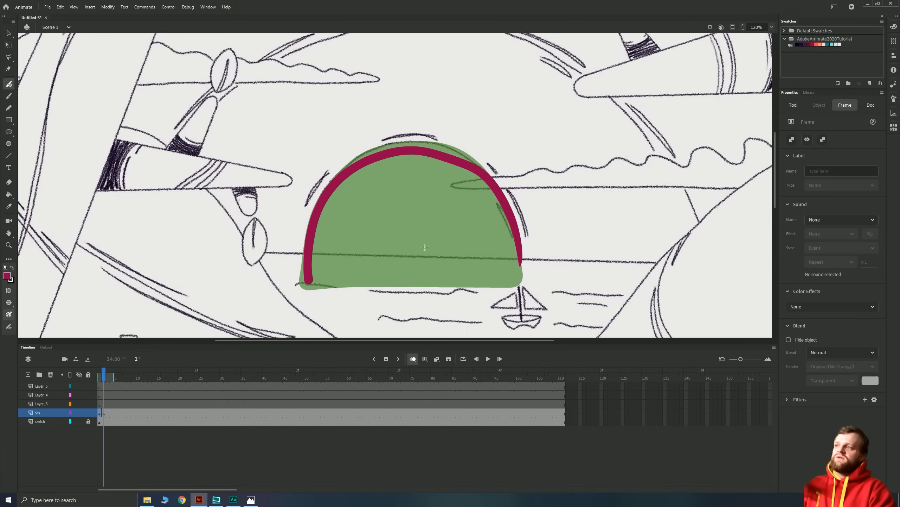
pyautogui.moveTo(519, 280)
pyautogui.mouseDown()
pyautogui.moveTo(521, 246)
pyautogui.moveTo(499, 187)
pyautogui.moveTo(445, 145)
pyautogui.moveTo(373, 158)
pyautogui.moveTo(316, 232)
pyautogui.moveTo(387, 298)
pyautogui.moveTo(521, 279)
pyautogui.mouseUp()
# Step: Delete the sun drawings from the sky layer's first two frames and clear the keyframe on frame 2
pyautogui.press('v')
pyautogui.click(102, 414)
pyautogui.press('Delete')
pyautogui.click(100, 416)
pyautogui.press('Delete')
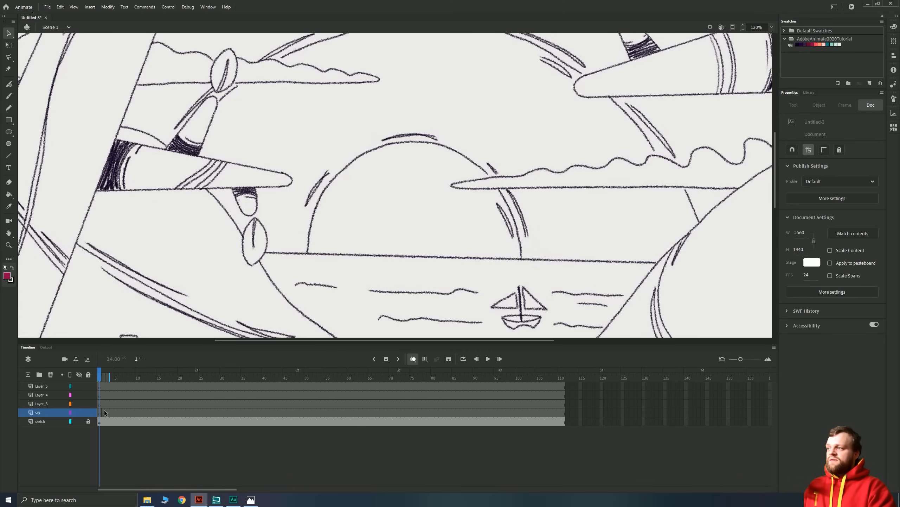
pyautogui.rightClick(103, 412)
pyautogui.click(119, 281)
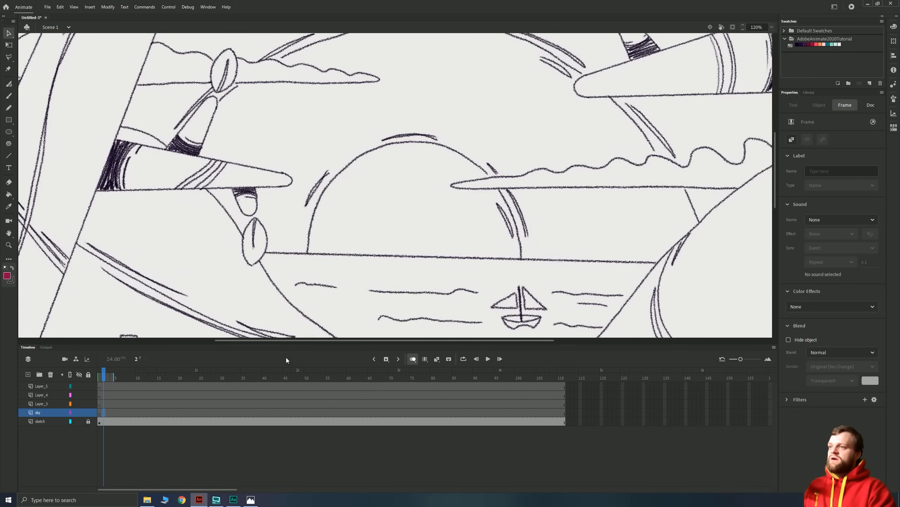
pyautogui.click(100, 414)
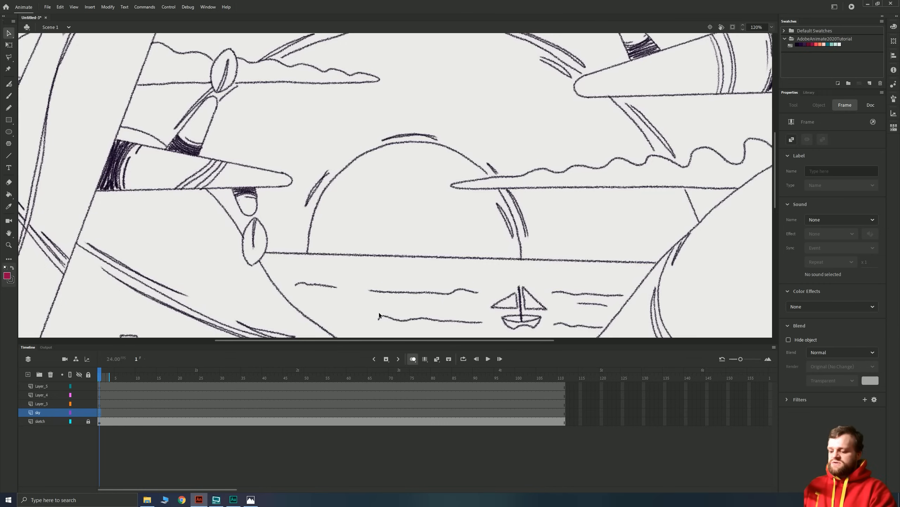
# Step: Paint a closed dark magenta outline about 518 by 396 px over the sketched sun on frame 1 of the sky layer and fill it
pyautogui.press('b')
pyautogui.moveTo(521, 258)
pyautogui.mouseDown()
pyautogui.moveTo(507, 199)
pyautogui.moveTo(485, 172)
pyautogui.moveTo(437, 149)
pyautogui.moveTo(388, 147)
pyautogui.moveTo(334, 178)
pyautogui.moveTo(311, 226)
pyautogui.moveTo(308, 269)
pyautogui.moveTo(315, 289)
pyautogui.moveTo(382, 307)
pyautogui.moveTo(454, 301)
pyautogui.moveTo(516, 273)
pyautogui.moveTo(515, 217)
pyautogui.mouseUp()
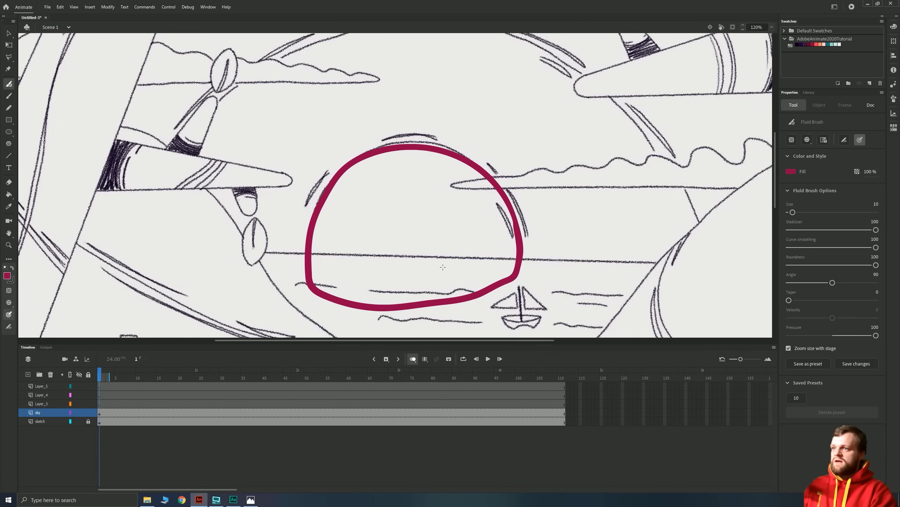
pyautogui.press('k')
pyautogui.click(426, 282)
# Step: Convert the filled sun shape to a Graphic symbol named "sun"
pyautogui.press('v')
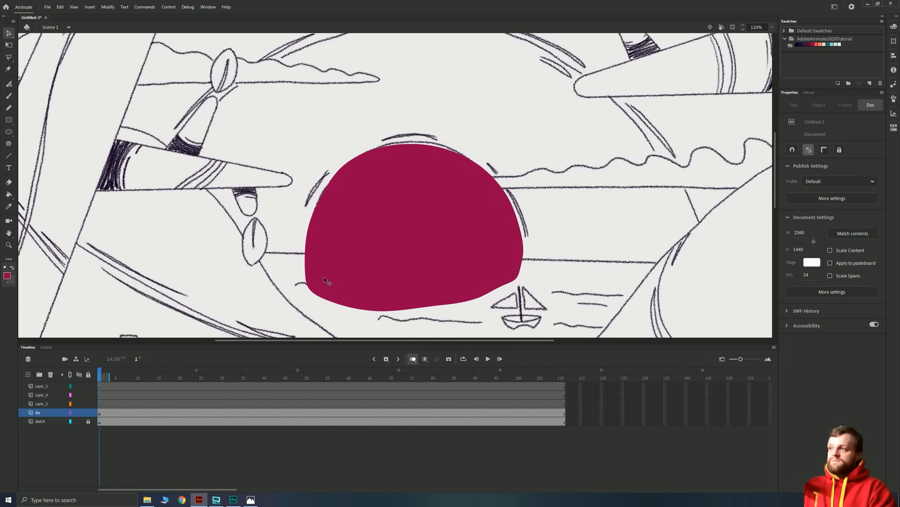
pyautogui.click(344, 256)
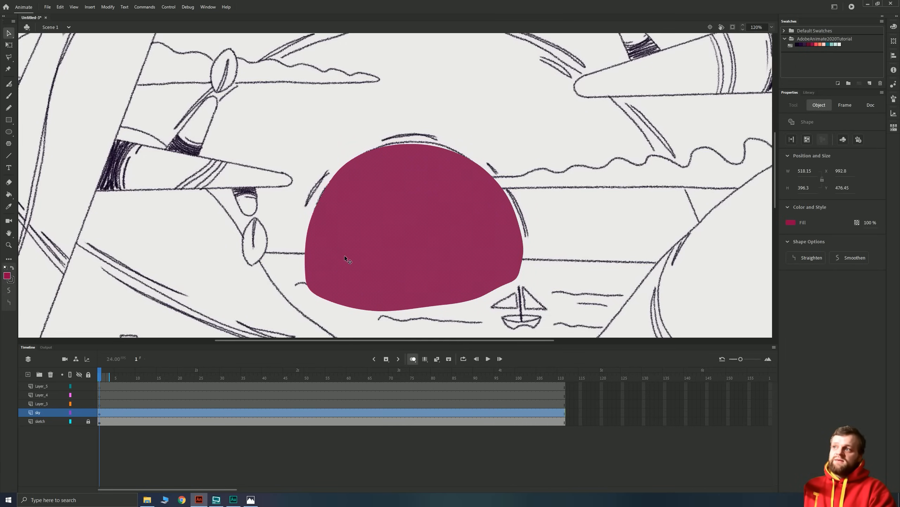
pyautogui.rightClick(392, 221)
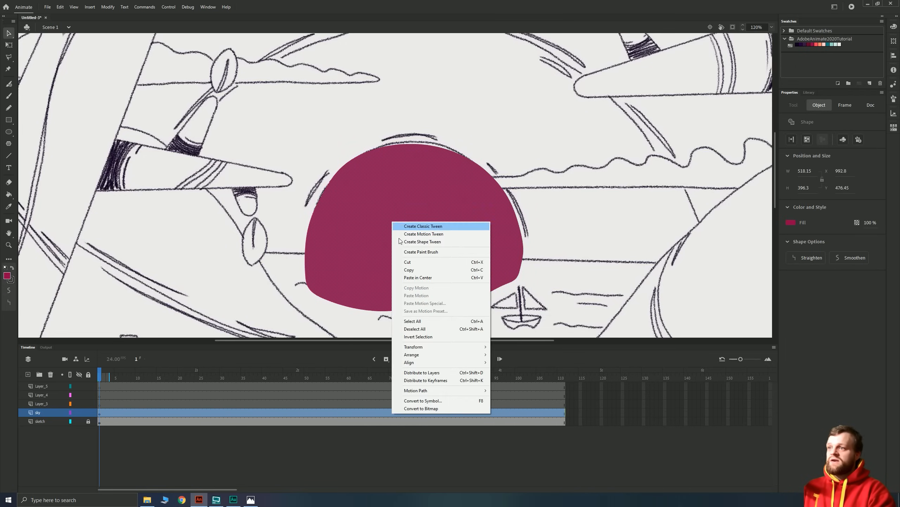
pyautogui.click(424, 401)
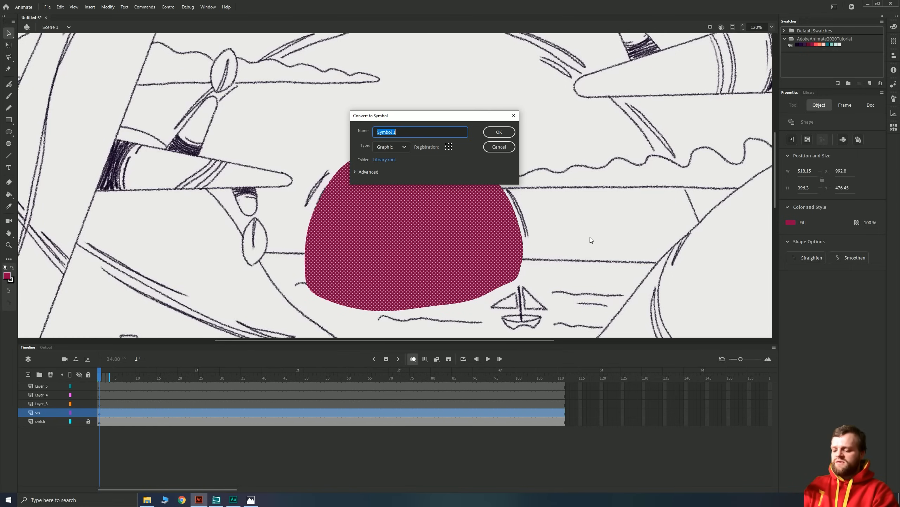
pyautogui.write('sun')
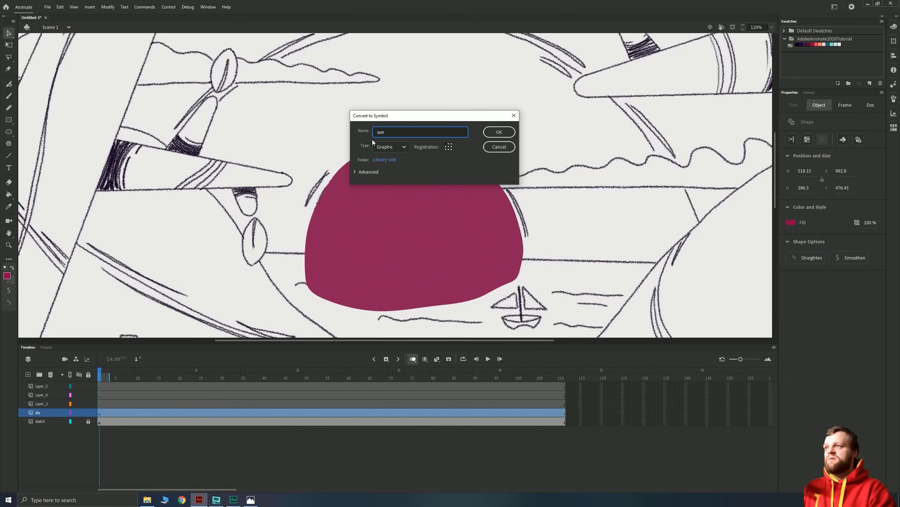
pyautogui.click(387, 149)
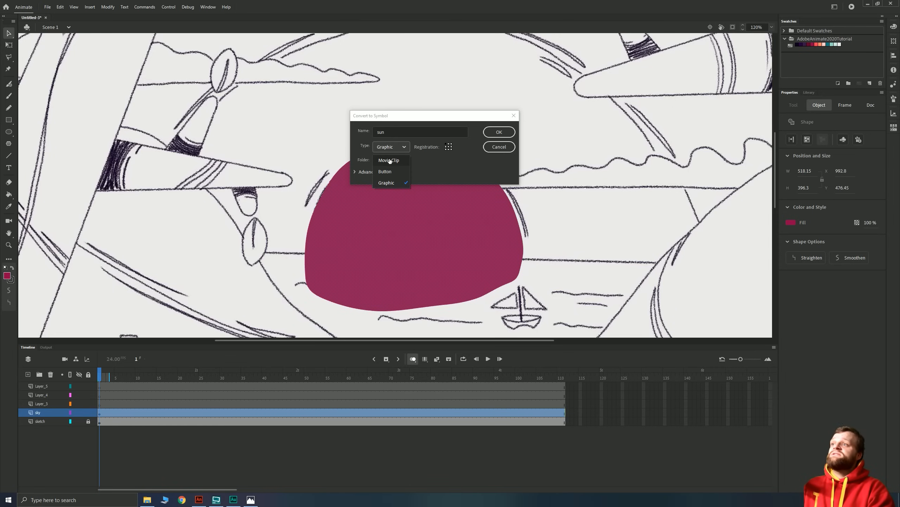
pyautogui.click(438, 175)
pyautogui.click(397, 131)
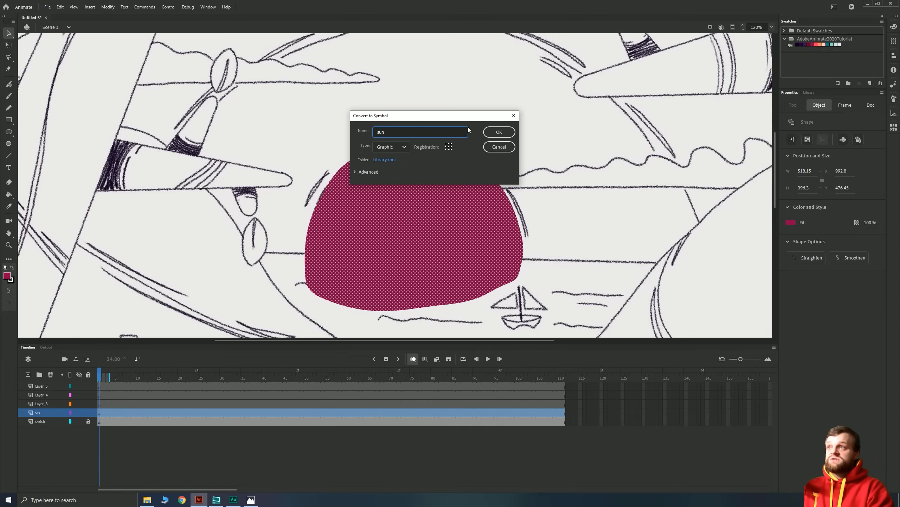
pyautogui.press('Return')
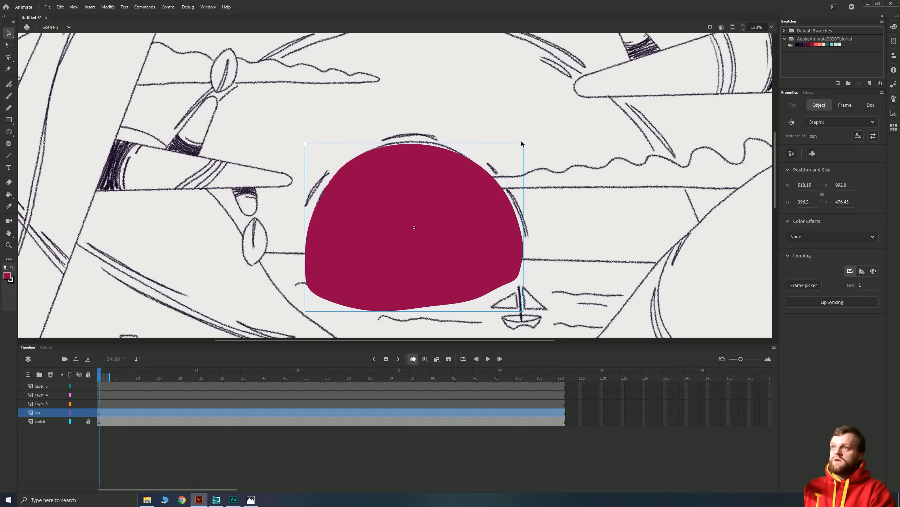
# Step: Paint a wavy test stroke across the sun symbol's upper edge, select stroke and symbol separately, and delete the stroke
pyautogui.press('b')
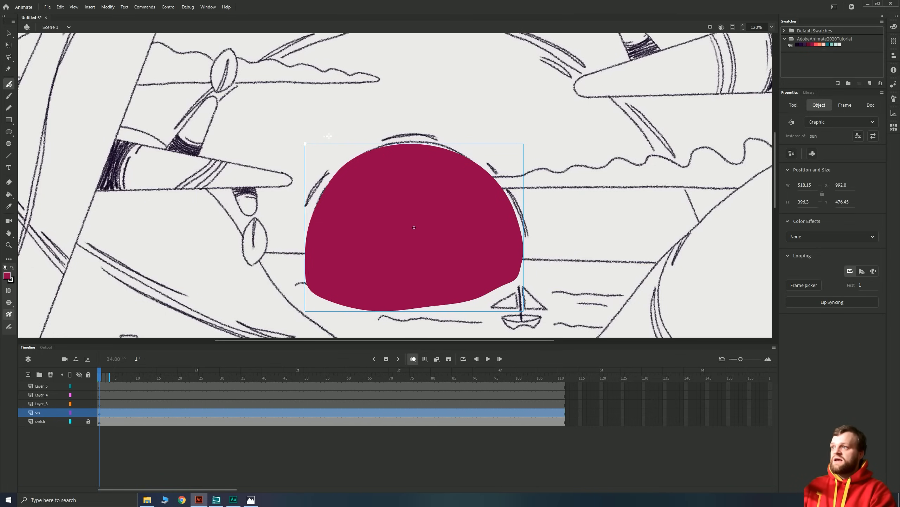
pyautogui.moveTo(439, 146)
pyautogui.mouseDown()
pyautogui.moveTo(351, 108)
pyautogui.moveTo(267, 95)
pyautogui.mouseUp()
pyautogui.press('v')
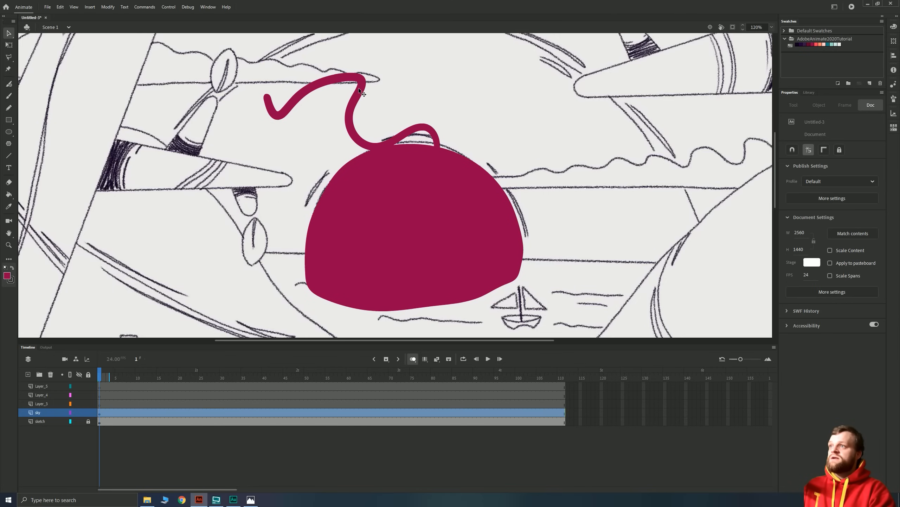
pyautogui.click(359, 88)
pyautogui.click(400, 153)
pyautogui.click(405, 138)
pyautogui.click(408, 173)
pyautogui.click(352, 127)
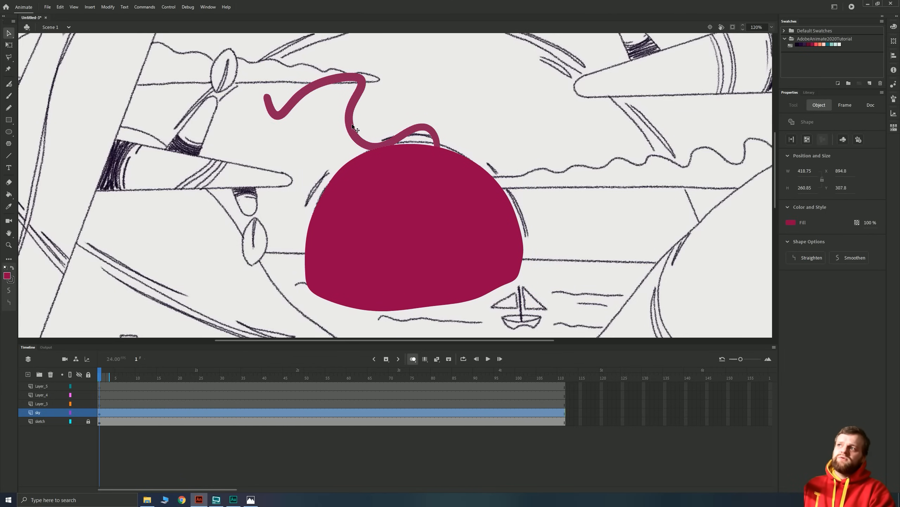
pyautogui.click(398, 177)
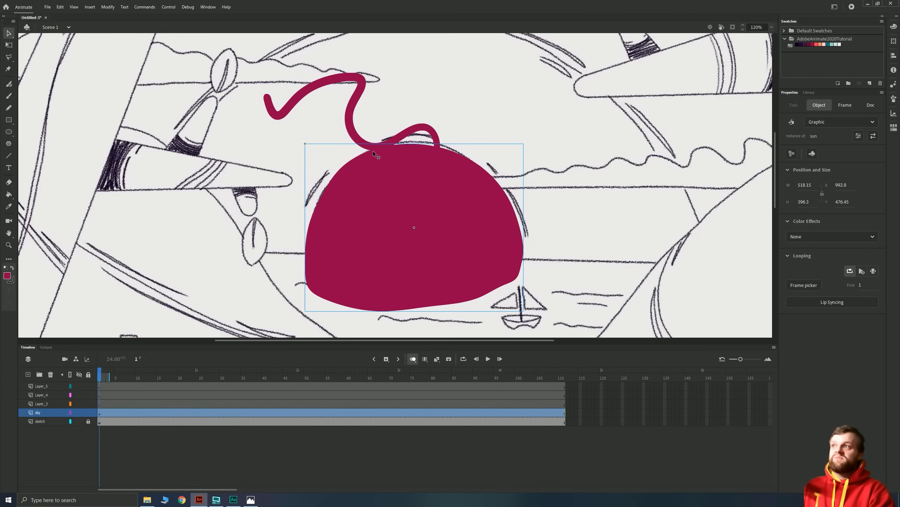
pyautogui.click(355, 135)
pyautogui.press('Delete')
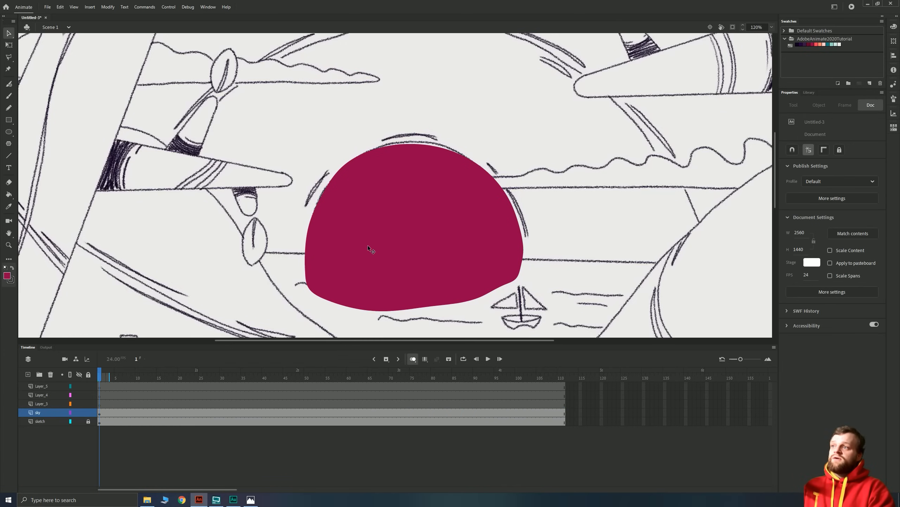
# Step: Look inside the sun symbol's own timeline and return to Scene 1
pyautogui.click(385, 217)
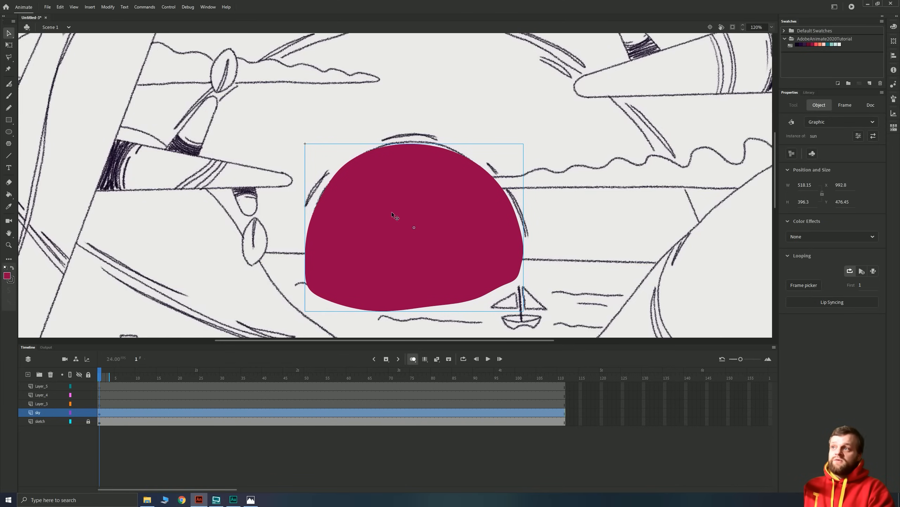
pyautogui.doubleClick(392, 211)
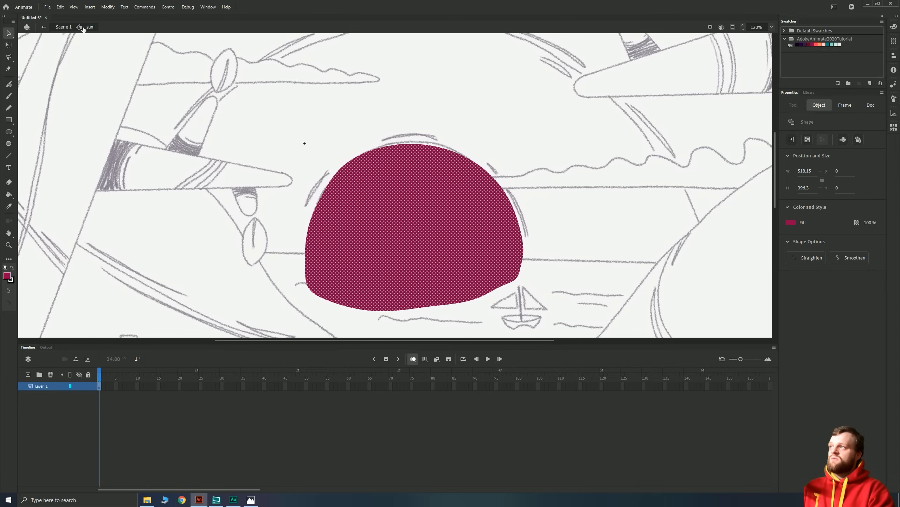
pyautogui.click(64, 27)
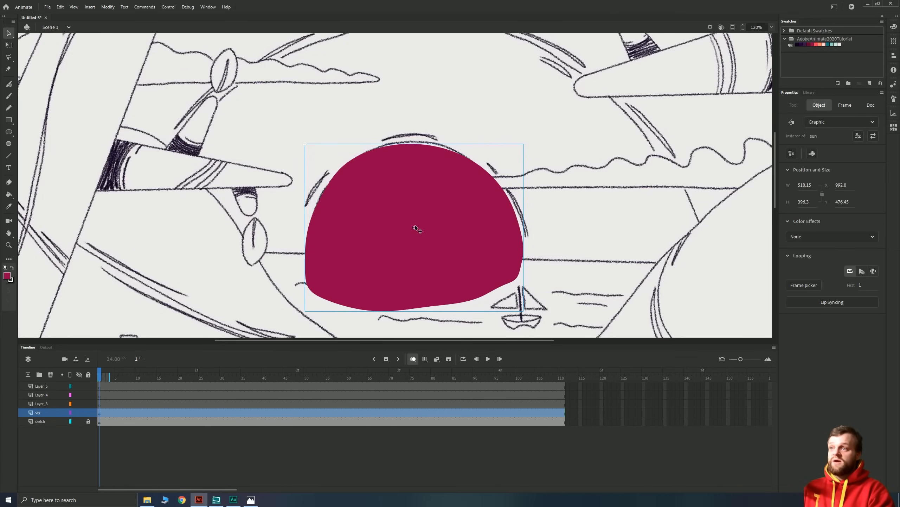
# Step: Open the sun symbol for editing, extend its first drawing to two frames, and insert a blank keyframe at frame 3
pyautogui.doubleClick(401, 231)
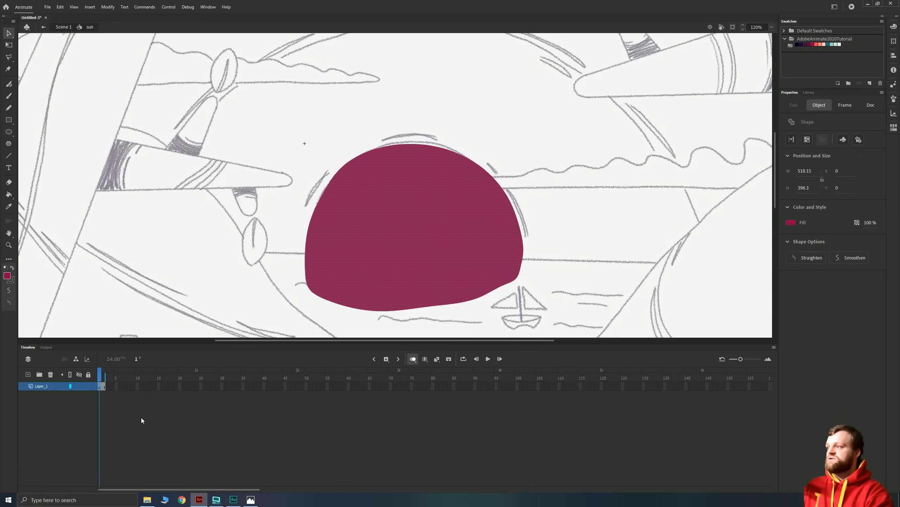
pyautogui.click(104, 386)
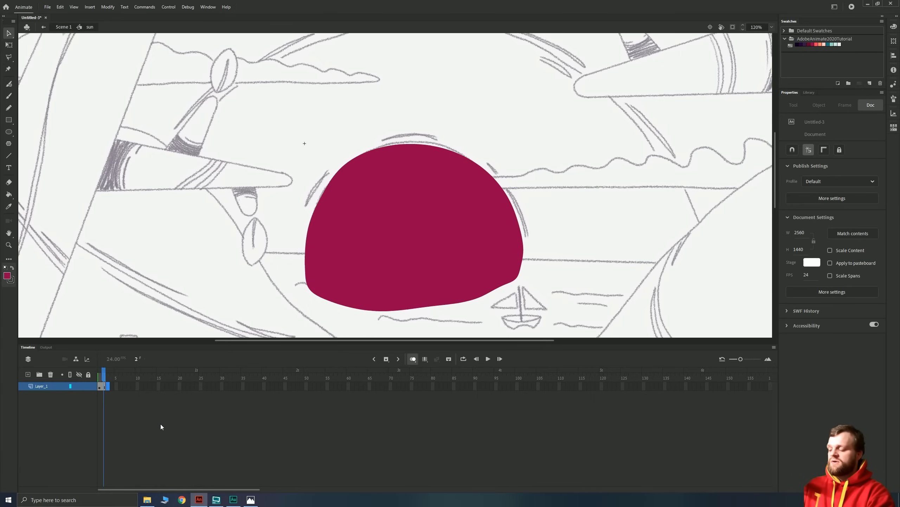
pyautogui.press('F7')
pyautogui.click(102, 387)
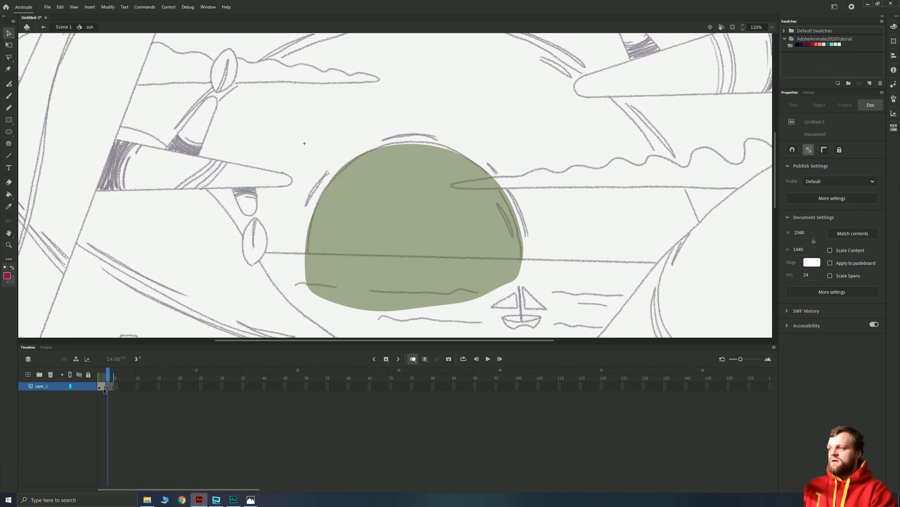
pyautogui.click(107, 385)
pyautogui.click(100, 387)
pyautogui.click(106, 385)
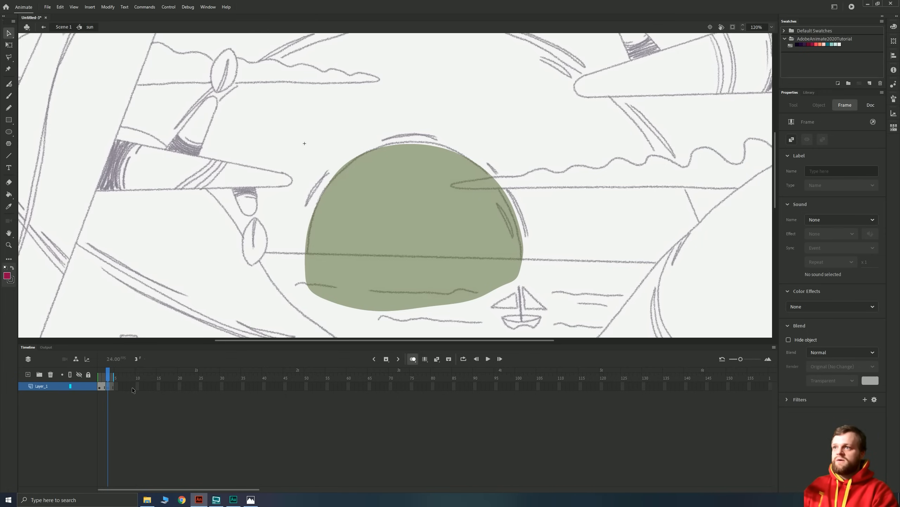
# Step: Paint a second closed sun outline about 525 by 402 px over the onion-skinned first drawing on frame 3 and fill it
pyautogui.press('b')
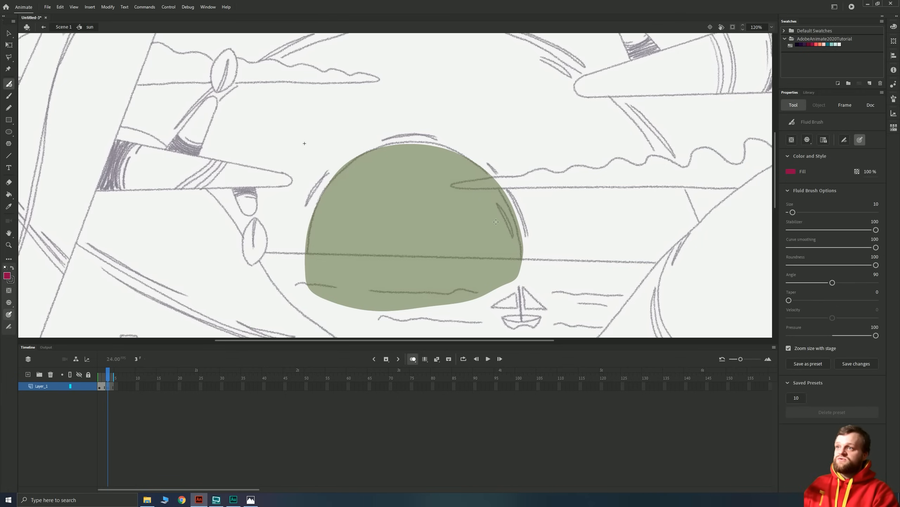
pyautogui.moveTo(517, 272)
pyautogui.mouseDown()
pyautogui.moveTo(520, 236)
pyautogui.moveTo(479, 167)
pyautogui.moveTo(400, 143)
pyautogui.moveTo(356, 156)
pyautogui.moveTo(331, 188)
pyautogui.moveTo(314, 219)
pyautogui.moveTo(311, 298)
pyautogui.moveTo(408, 307)
pyautogui.moveTo(483, 299)
pyautogui.moveTo(522, 264)
pyautogui.moveTo(518, 239)
pyautogui.moveTo(492, 214)
pyautogui.mouseUp()
pyautogui.press('k')
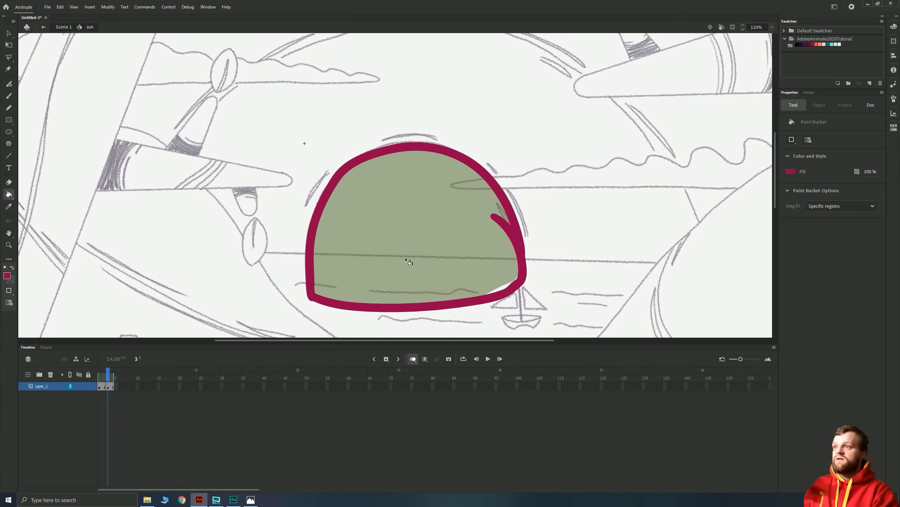
pyautogui.click(411, 264)
pyautogui.press('b')
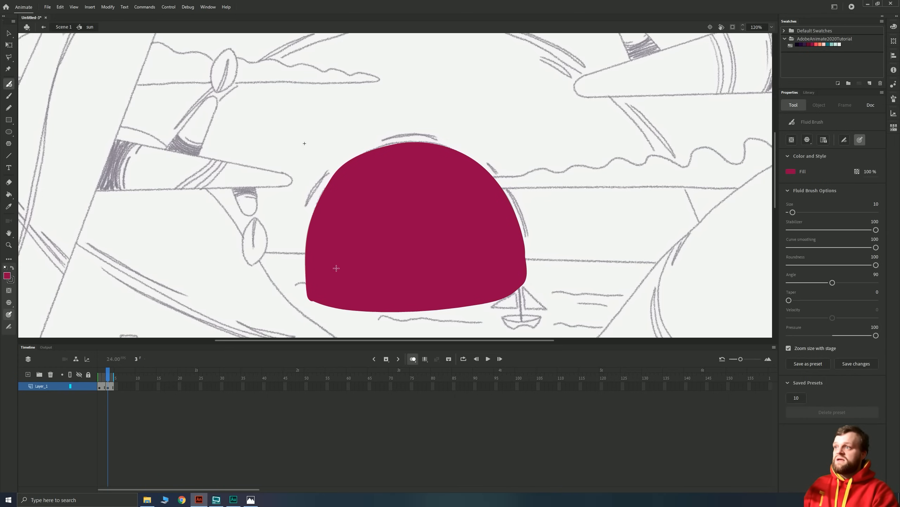
# Step: Step through the sun symbol's frames and play back the two drawings inside the symbol
pyautogui.press(',')
pyautogui.press('.')
pyautogui.press('.')
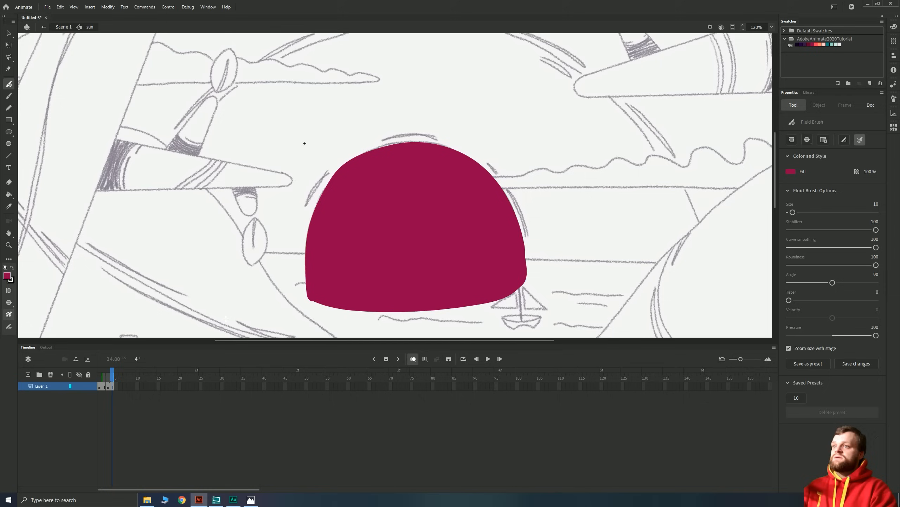
pyautogui.press('Return')
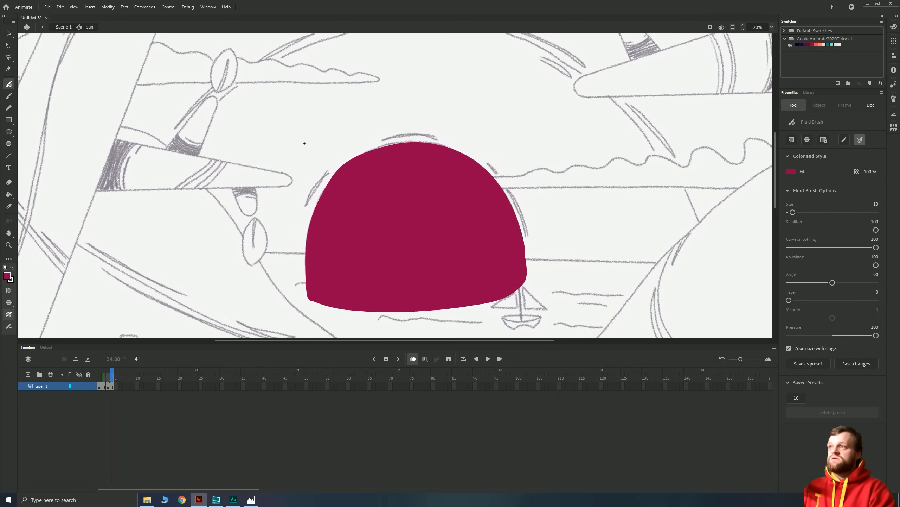
pyautogui.press('Return')
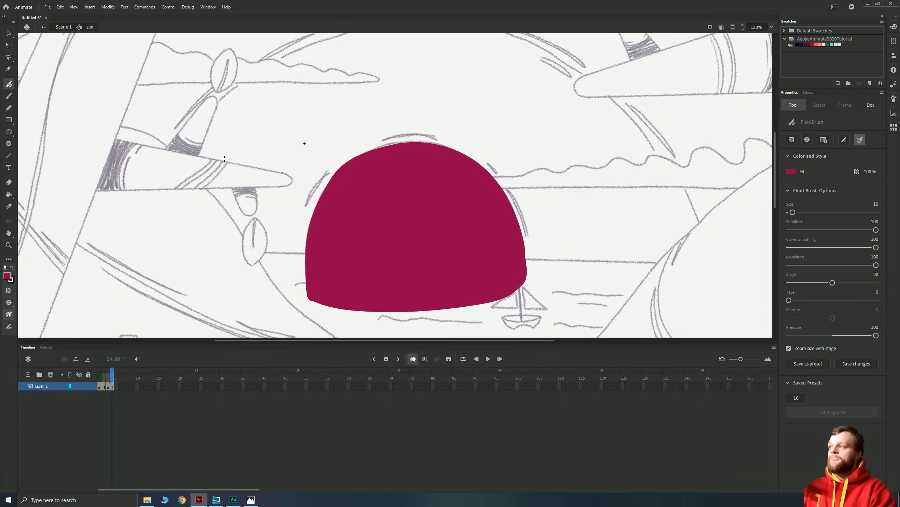
# Step: Return to Scene 1 and play the main timeline from frame 2 to preview the animated sun
pyautogui.click(62, 28)
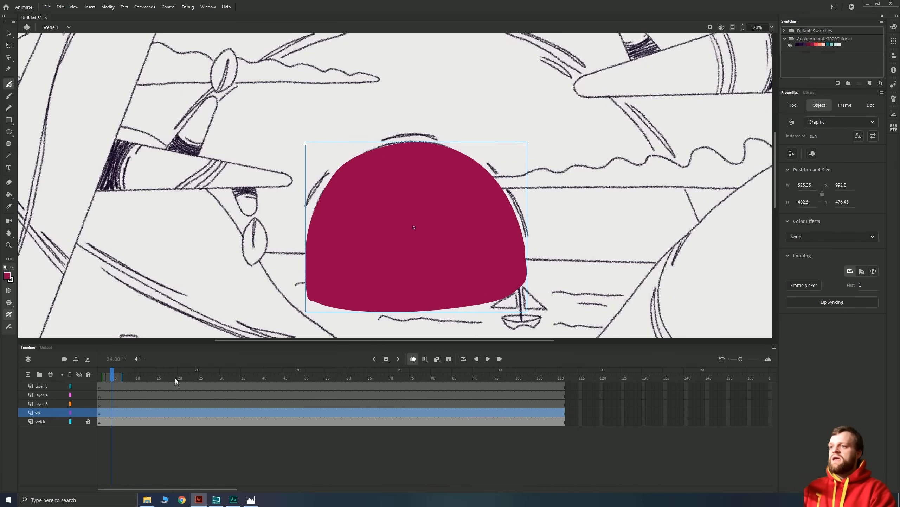
pyautogui.click(104, 379)
pyautogui.click(103, 391)
pyautogui.press('Return')
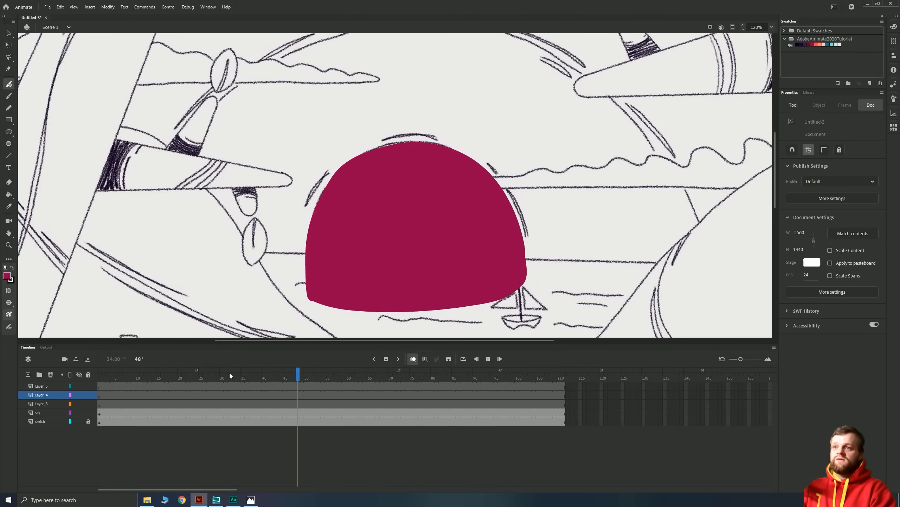
# Step: Stop the main timeline preview and open the sun symbol for editing
pyautogui.press('Return')
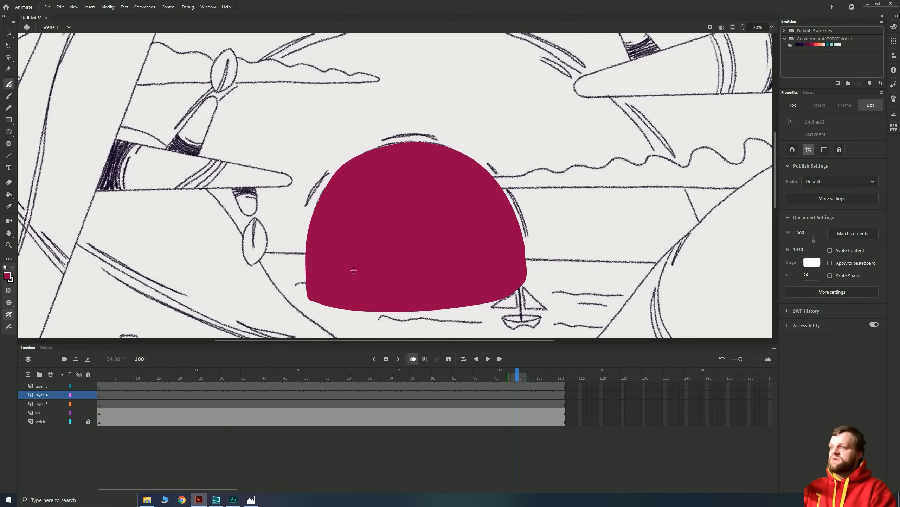
pyautogui.press('v')
pyautogui.doubleClick(374, 256)
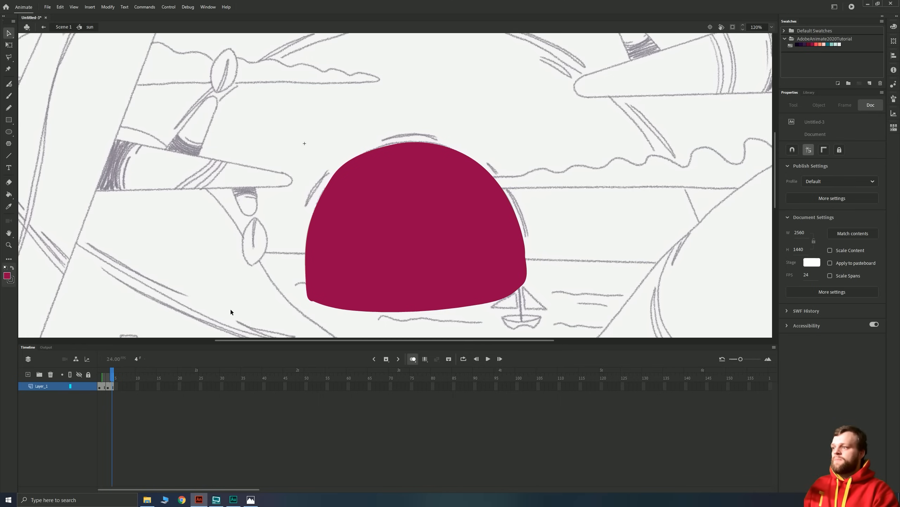
# Step: Examine the sun shape on frame 3, flipping back and forth between it and the previous frame's drawing to compare their outlines
pyautogui.click(108, 387)
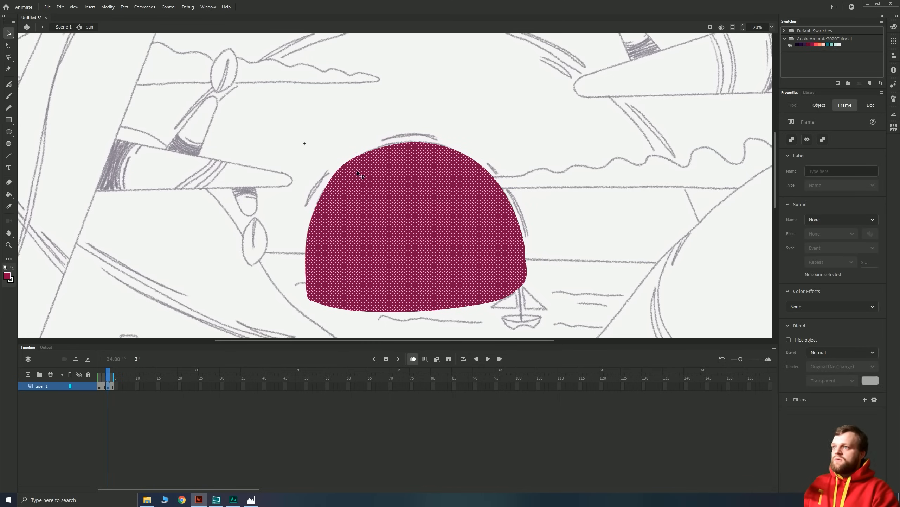
pyautogui.click(364, 179)
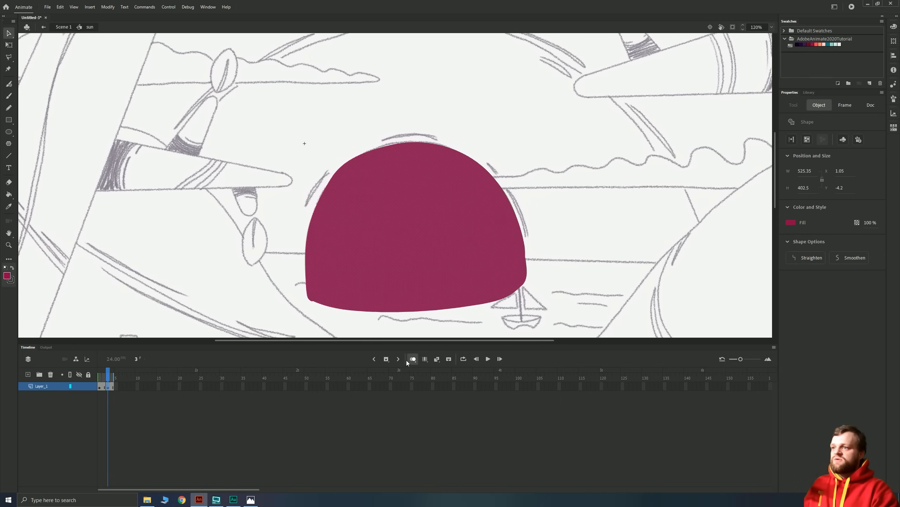
pyautogui.click(408, 403)
pyautogui.press(',')
pyautogui.press('.')
pyautogui.press(',')
pyautogui.press('.')
pyautogui.press(',')
pyautogui.press('.')
# Step: Bend the sun's top edge on frame 3 slightly downward just right of the peak, comparing it with the first drawing
pyautogui.scroll(5, 433, 144)
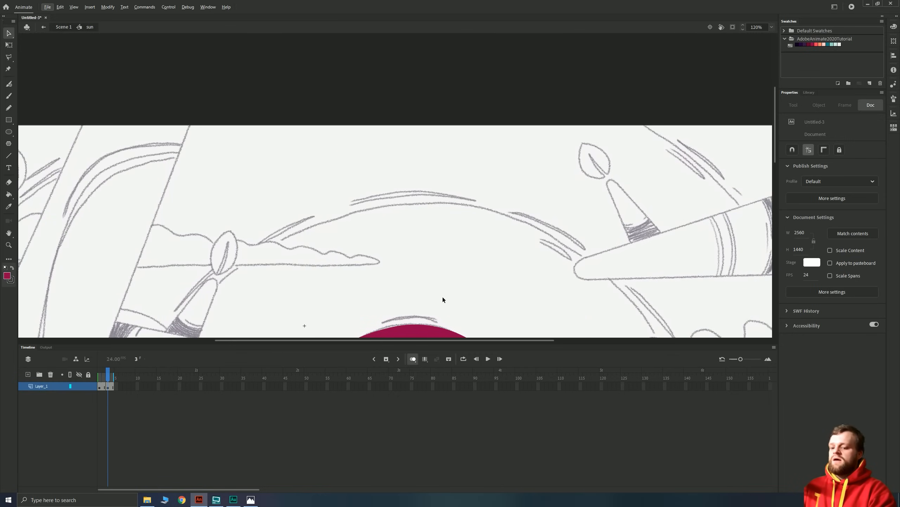
pyautogui.hotkey('ctrl', '=')
pyautogui.moveTo(394, 127); pyautogui.dragTo(402, 281)
pyautogui.moveTo(452, 232)
pyautogui.mouseDown()
pyautogui.moveTo(466, 242)
pyautogui.moveTo(496, 217)
pyautogui.mouseUp()
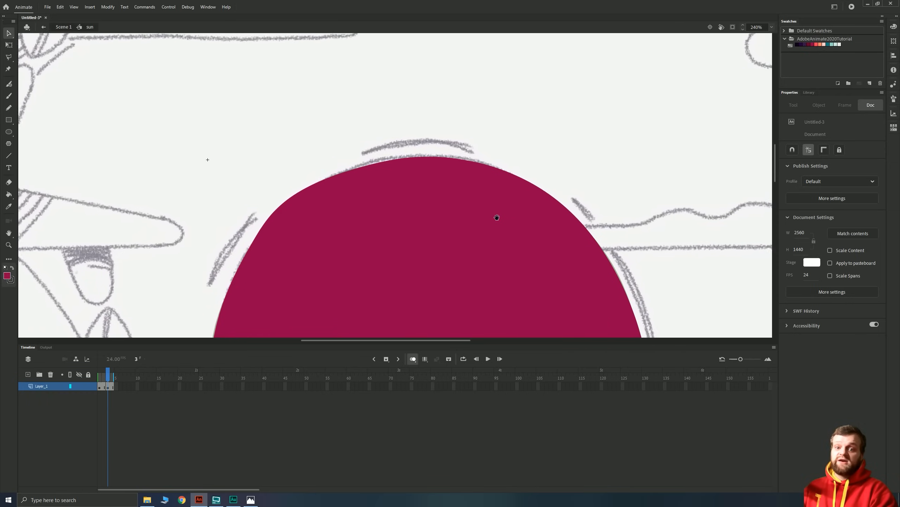
pyautogui.moveTo(446, 185); pyautogui.dragTo(428, 329)
pyautogui.hotkey('ctrl', '=')
pyautogui.moveTo(429, 187); pyautogui.dragTo(433, 310)
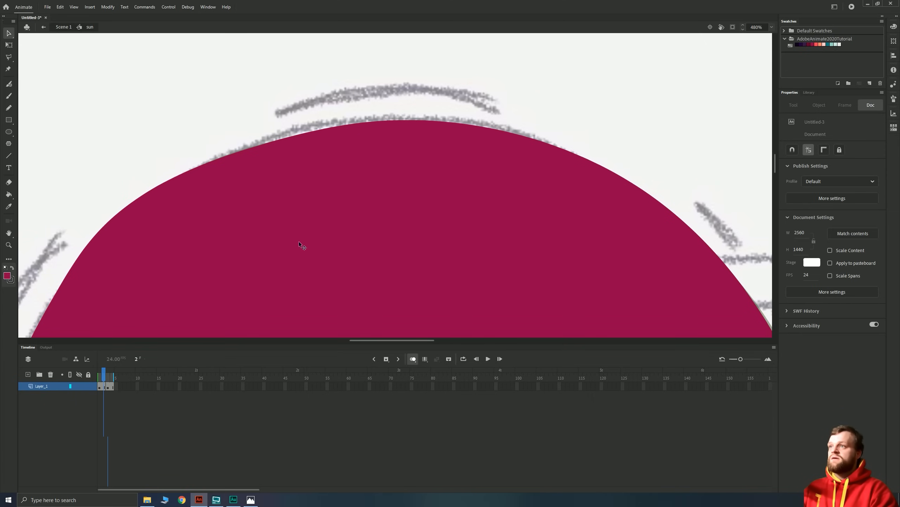
pyautogui.press(',')
pyautogui.press('.')
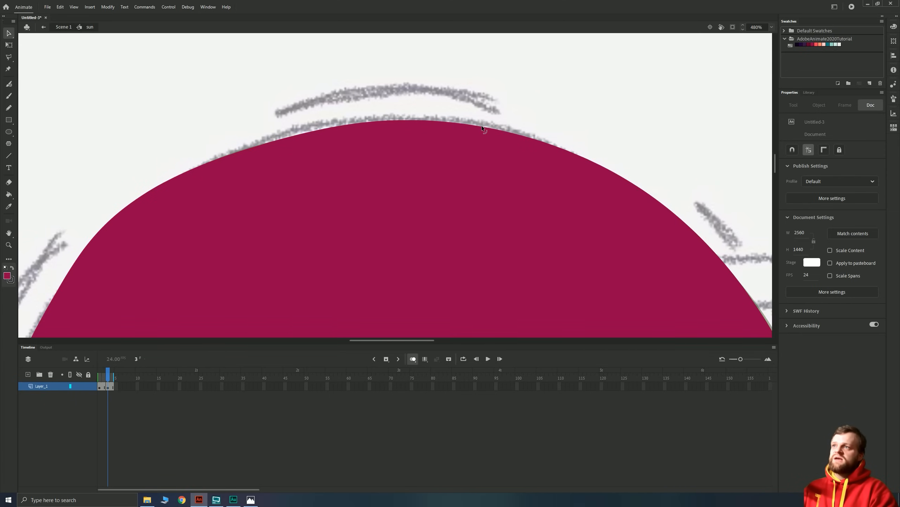
pyautogui.moveTo(481, 125)
pyautogui.mouseDown()
pyautogui.moveTo(472, 164)
pyautogui.moveTo(504, 213)
pyautogui.moveTo(585, 124)
pyautogui.moveTo(447, 140)
pyautogui.moveTo(483, 132)
pyautogui.mouseUp()
pyautogui.press(',')
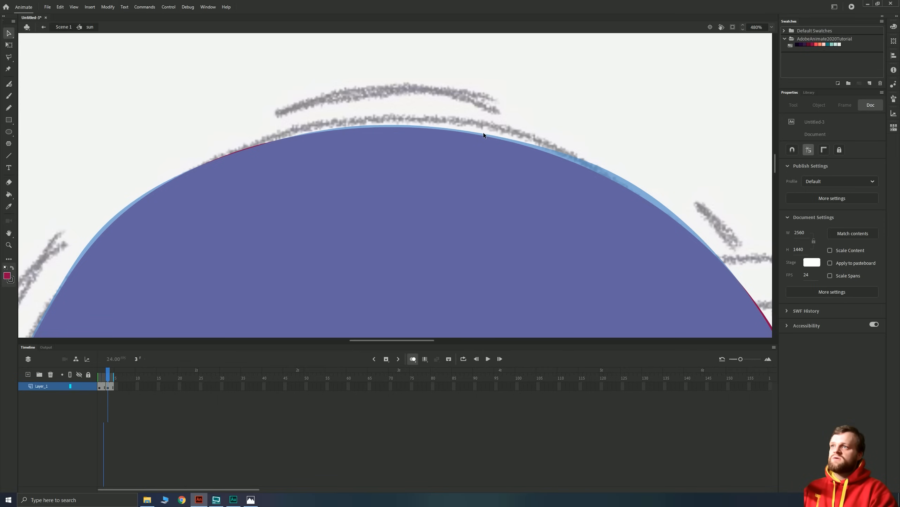
pyautogui.press('.')
pyautogui.press(',')
pyautogui.press('.')
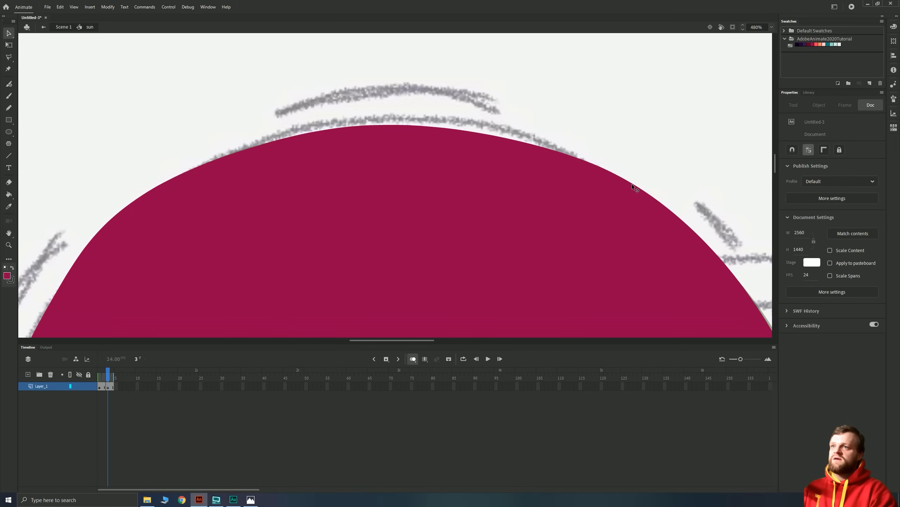
# Step: Bend the sun's upper-right edge on frame 3 slightly inward and compare it with the previous frame
pyautogui.moveTo(630, 181); pyautogui.dragTo(628, 184)
pyautogui.press(',')
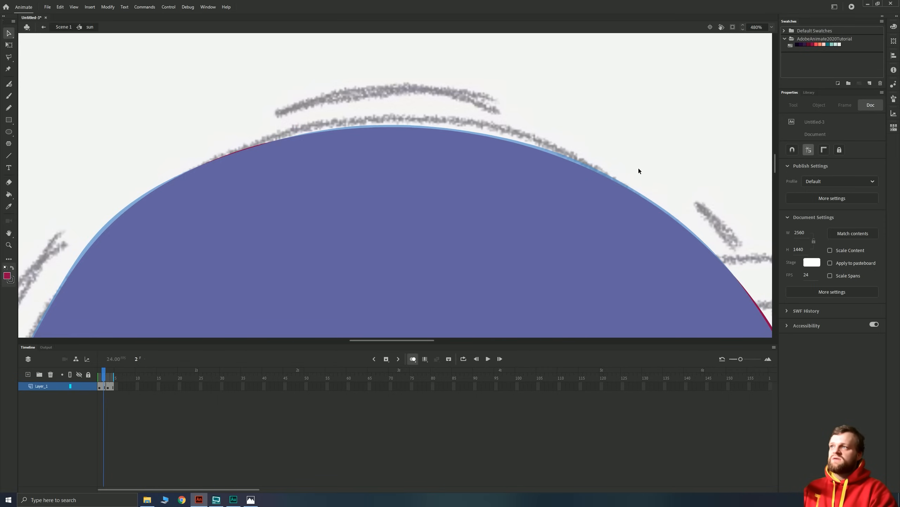
pyautogui.press('.')
# Step: Play back the sun symbol's two drawings with the whole sun in view to check the reshaped outline
pyautogui.scroll(-5, 357, 203)
pyautogui.hotkey('ctrl', '-')
pyautogui.hotkey('ctrl', '-')
pyautogui.hotkey('ctrl', '-')
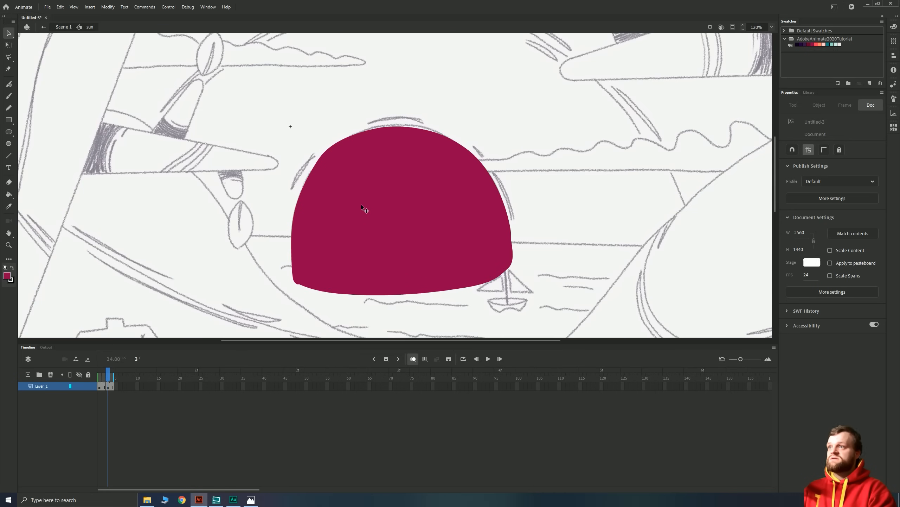
pyautogui.press('Return')
pyautogui.press('Return')
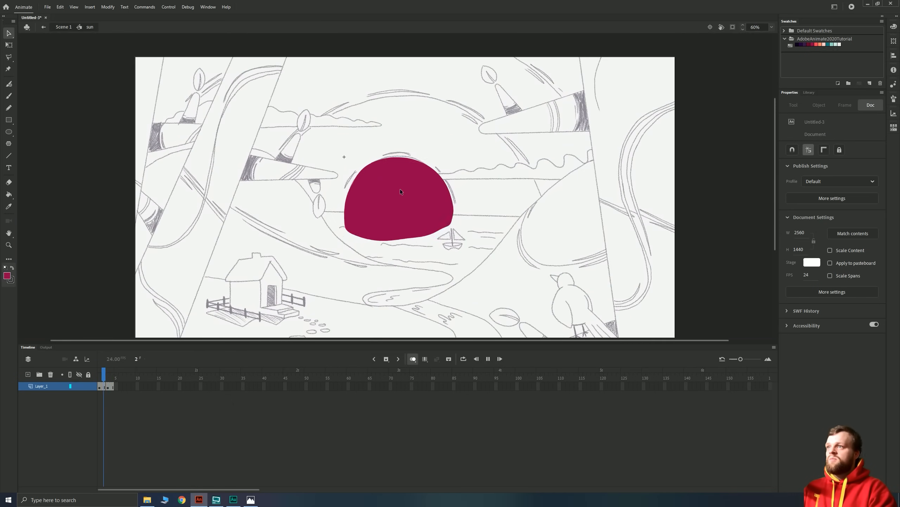
pyautogui.scroll(3, 400, 188)
pyautogui.scroll(-4, 401, 188)
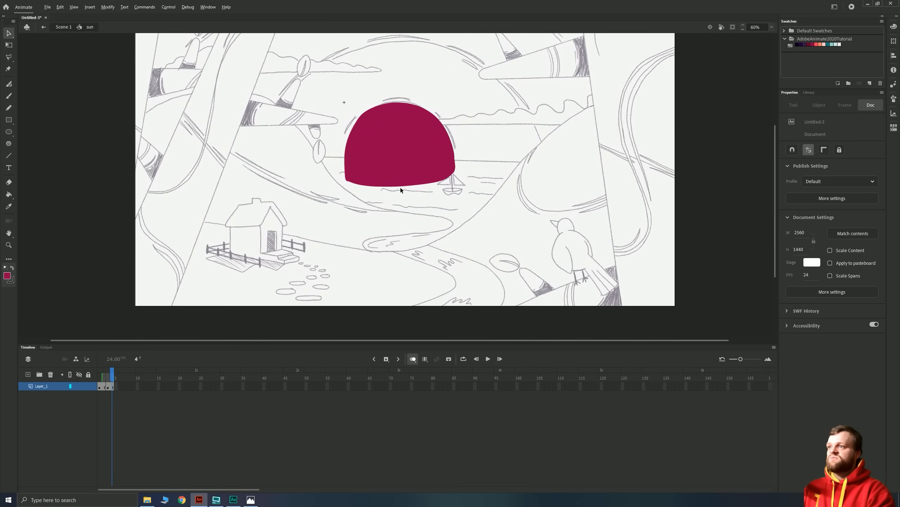
# Step: Insert blank keyframes at frames 5 and 7 of the sun symbol, extending the layer to frame 8
pyautogui.hotkey('ctrl', '=')
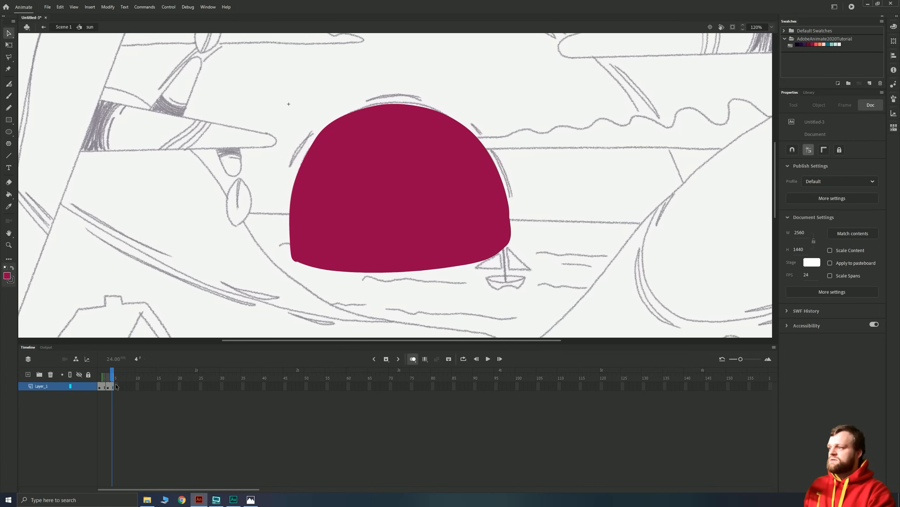
pyautogui.press('F7')
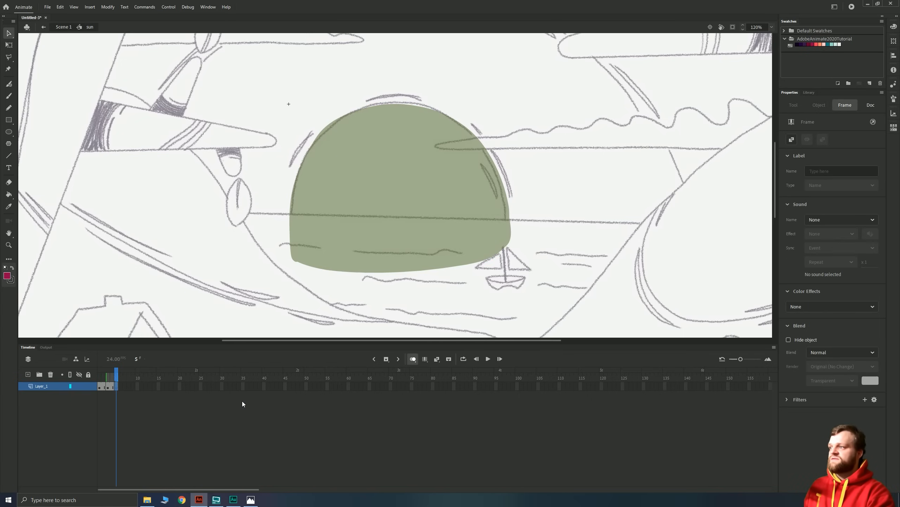
pyautogui.click(123, 387)
pyautogui.click(125, 386)
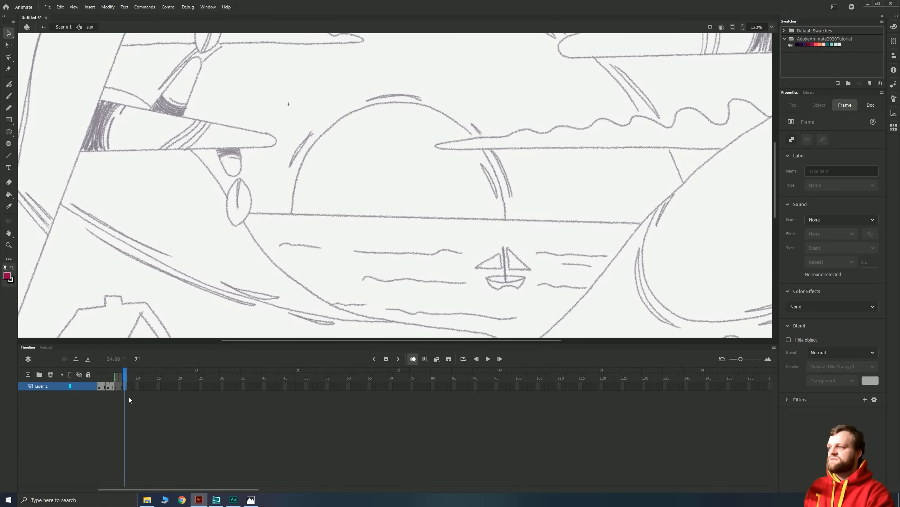
# Step: Paint a closed sun outline over the onion-skinned drawing on frame 5 with the size 10 Fluid Brush and fill it
pyautogui.click(117, 387)
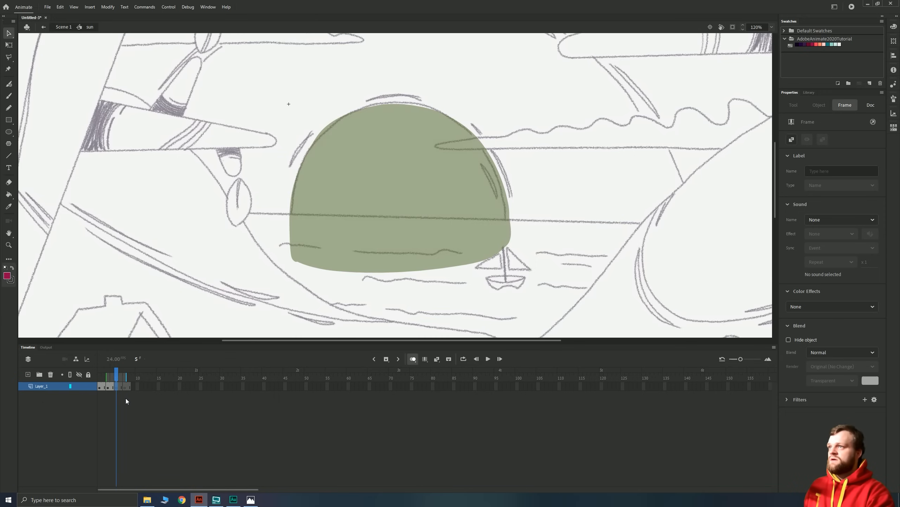
pyautogui.press('b')
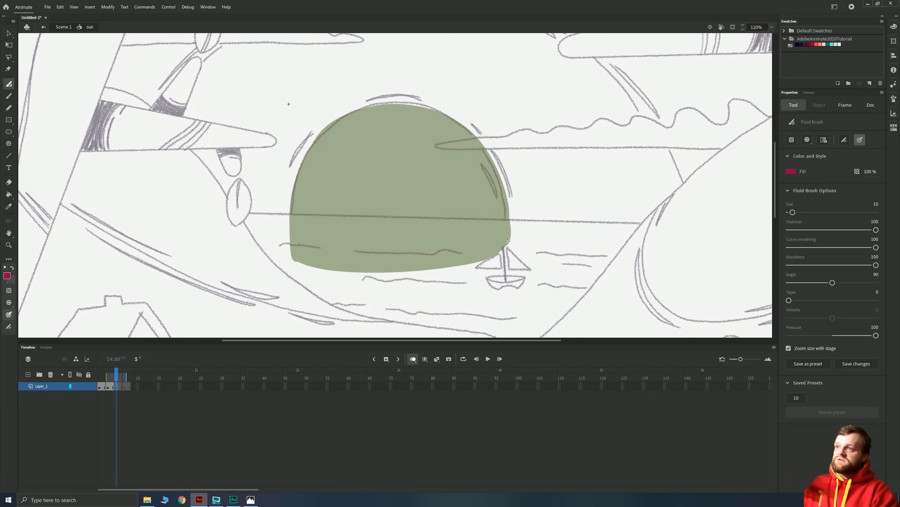
pyautogui.moveTo(505, 198)
pyautogui.mouseDown()
pyautogui.moveTo(469, 134)
pyautogui.moveTo(397, 103)
pyautogui.moveTo(368, 107)
pyautogui.moveTo(317, 139)
pyautogui.moveTo(291, 215)
pyautogui.moveTo(300, 259)
pyautogui.moveTo(435, 269)
pyautogui.moveTo(504, 251)
pyautogui.moveTo(506, 223)
pyautogui.mouseUp()
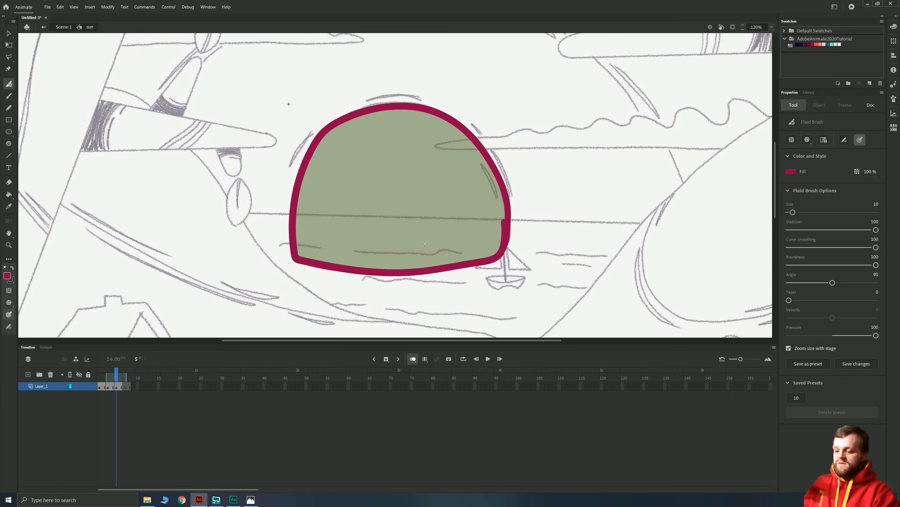
pyautogui.press('k')
pyautogui.click(412, 250)
# Step: Paint a closed, slightly wider and deeper sun outline over the onion skin on frame 7 and fill it
pyautogui.click(125, 388)
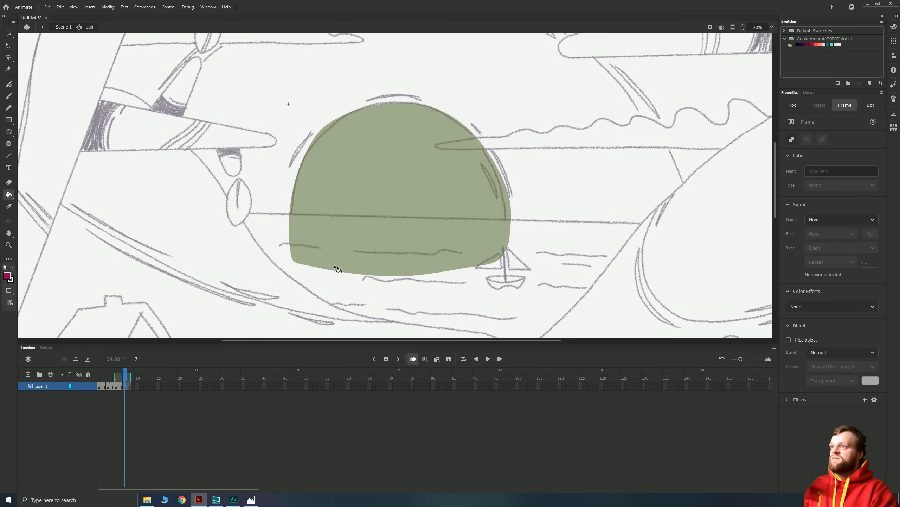
pyautogui.press('b')
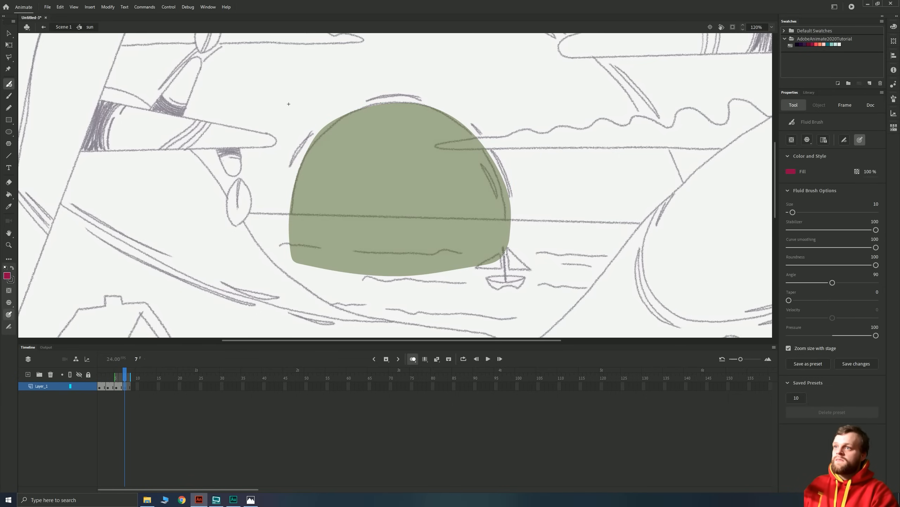
pyautogui.moveTo(504, 249)
pyautogui.mouseDown()
pyautogui.moveTo(500, 185)
pyautogui.moveTo(476, 143)
pyautogui.moveTo(441, 115)
pyautogui.moveTo(390, 107)
pyautogui.moveTo(336, 123)
pyautogui.moveTo(307, 151)
pyautogui.moveTo(289, 260)
pyautogui.moveTo(451, 278)
pyautogui.moveTo(507, 268)
pyautogui.moveTo(509, 227)
pyautogui.mouseUp()
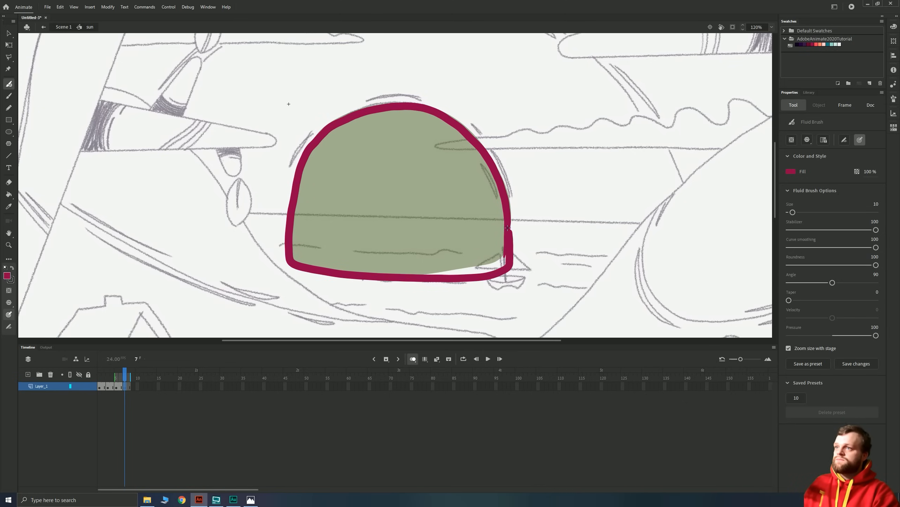
pyautogui.press('k')
pyautogui.click(459, 245)
# Step: Step back through the sun drawings and play the symbol, turning on looping over frames 1 to 8
pyautogui.press('v')
pyautogui.press(',')
pyautogui.press(',')
pyautogui.press(',')
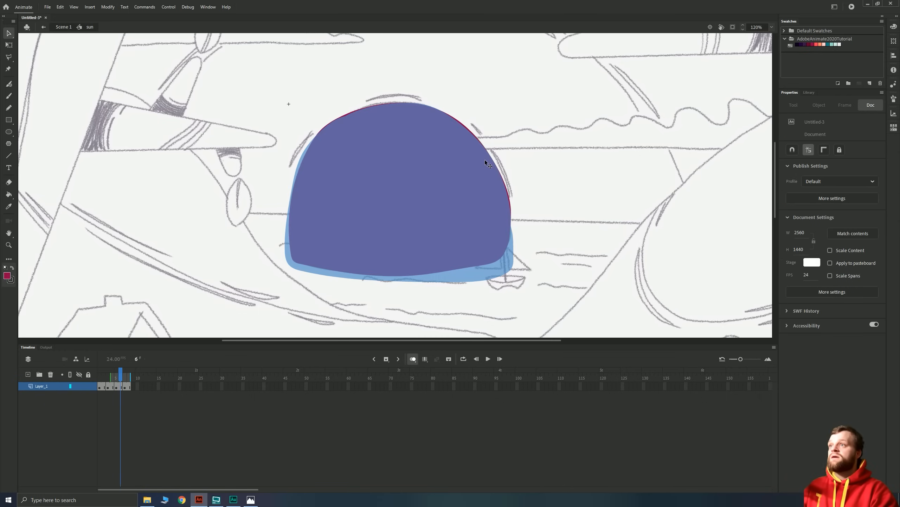
pyautogui.press('Return')
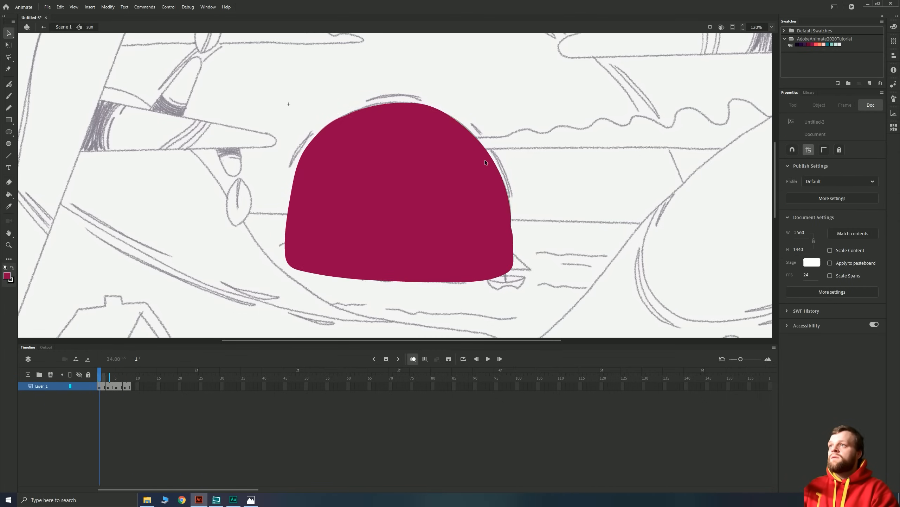
pyautogui.press('Return')
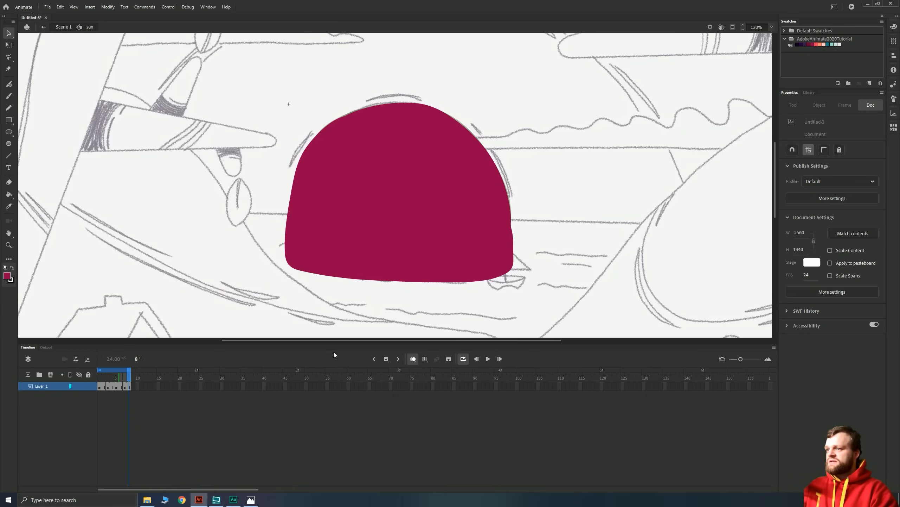
pyautogui.press('Return')
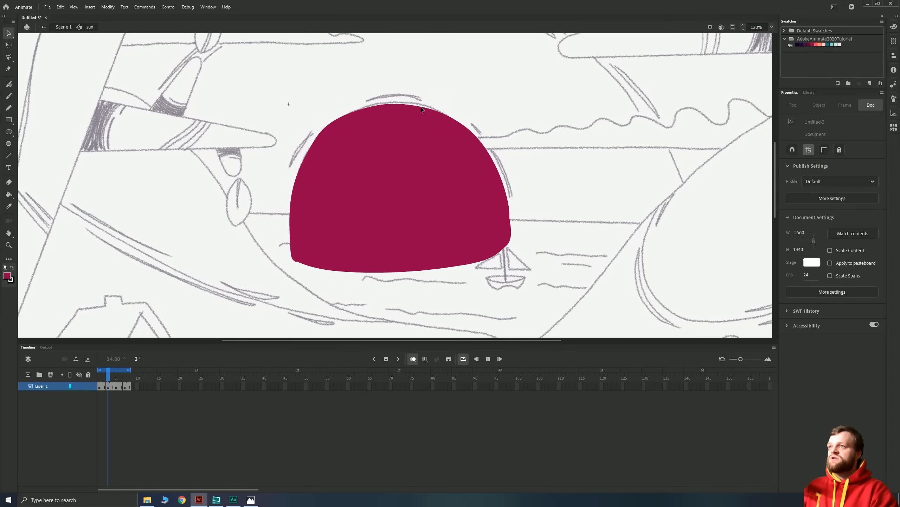
# Step: Build up the sun's upper edge on frame 1 with Fluid Brush strokes, undoing the first attempt, and play the loop
pyautogui.click(101, 386)
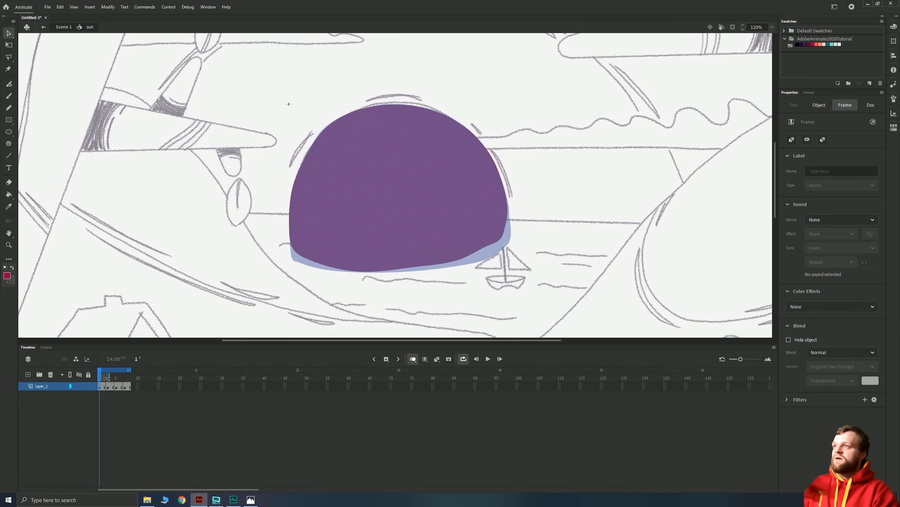
pyautogui.press('b')
pyautogui.moveTo(463, 140)
pyautogui.mouseDown()
pyautogui.moveTo(479, 155)
pyautogui.moveTo(463, 132)
pyautogui.moveTo(413, 103)
pyautogui.moveTo(358, 104)
pyautogui.moveTo(343, 116)
pyautogui.mouseUp()
pyautogui.hotkey('ctrl', 'z')
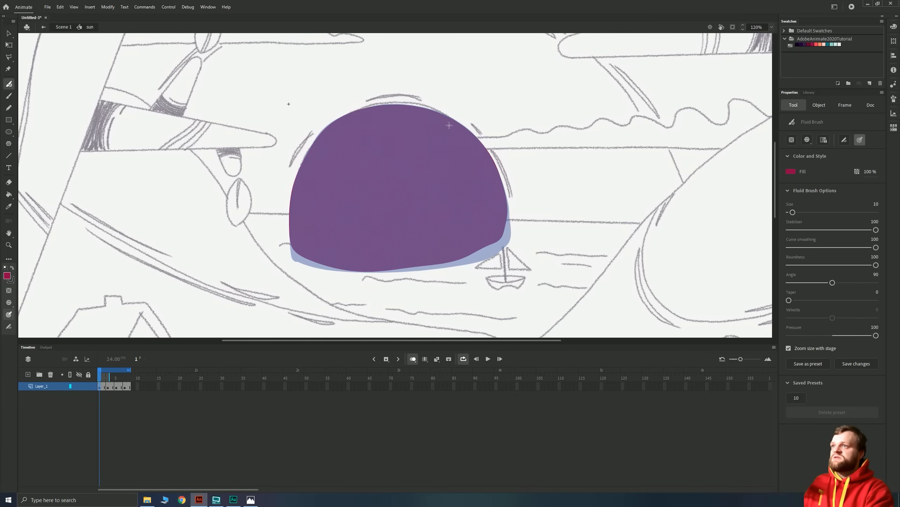
pyautogui.moveTo(403, 107); pyautogui.dragTo(351, 117)
pyautogui.moveTo(469, 137)
pyautogui.mouseDown()
pyautogui.moveTo(393, 105)
pyautogui.moveTo(333, 128)
pyautogui.mouseUp()
pyautogui.press('Return')
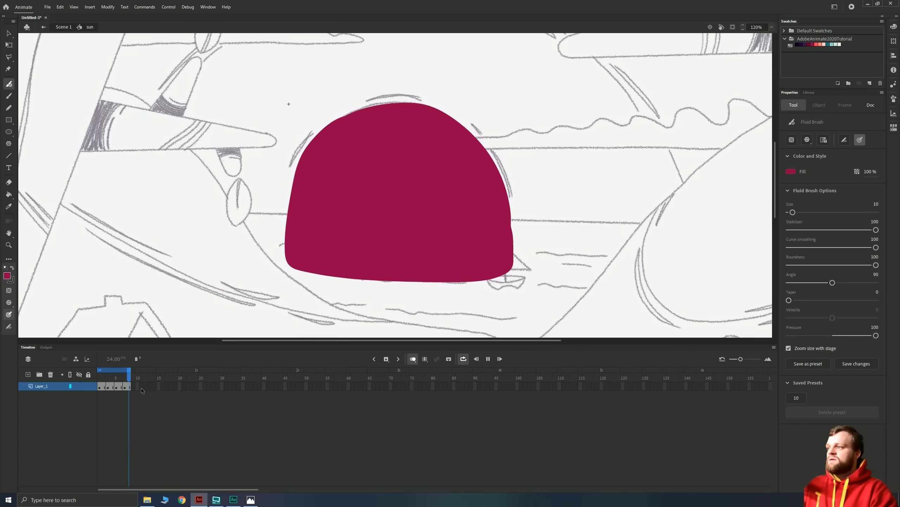
# Step: Bend the sun's top edge on frame 3 slightly upward and play the loop to check the motion
pyautogui.click(103, 387)
pyautogui.click(108, 386)
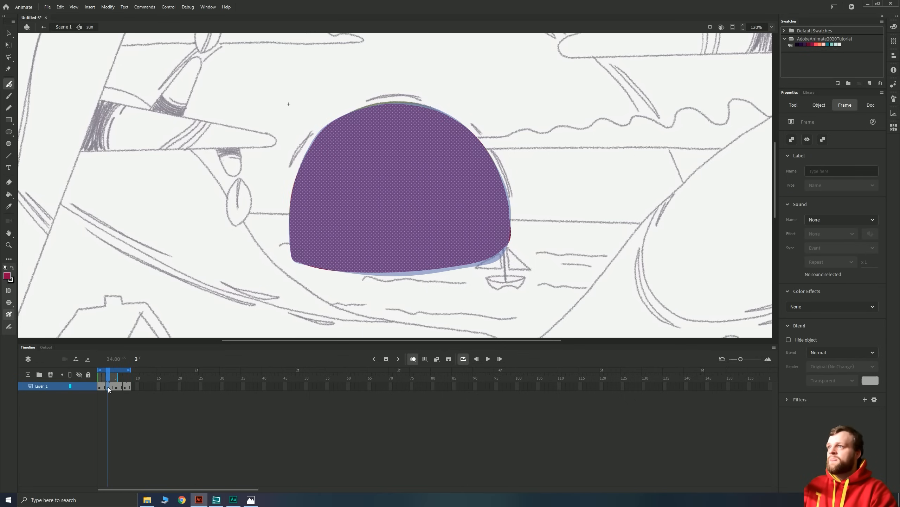
pyautogui.click(300, 398)
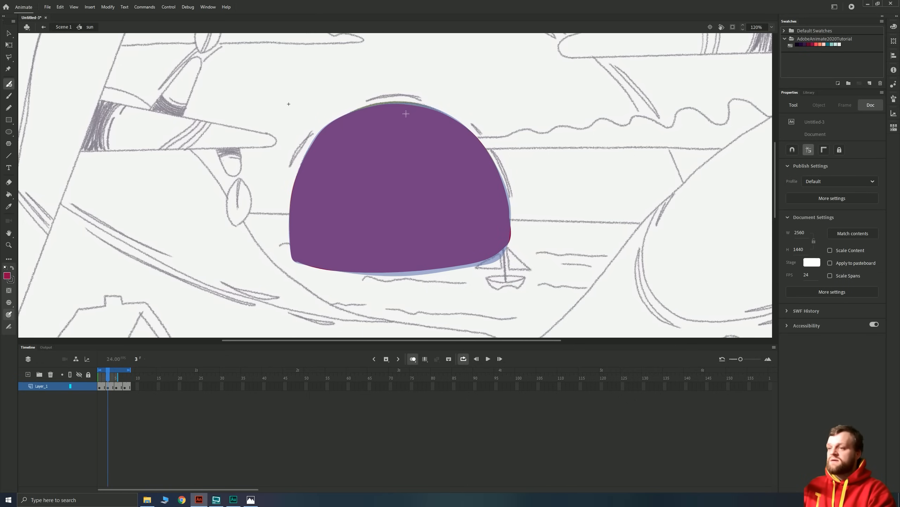
pyautogui.press('v')
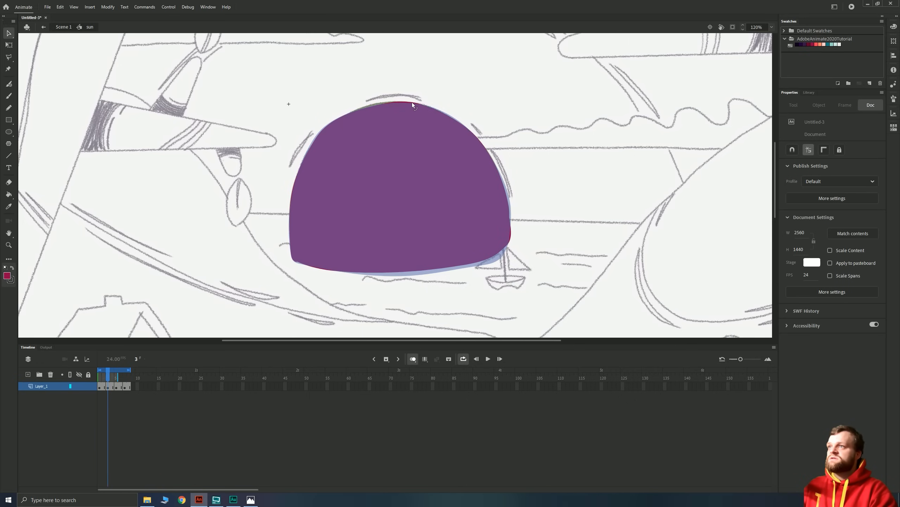
pyautogui.press('Return')
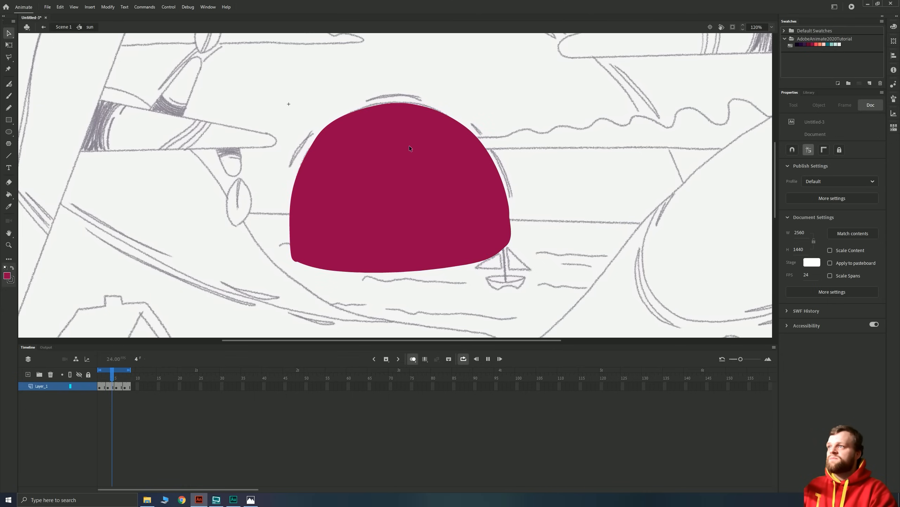
pyautogui.press('Return')
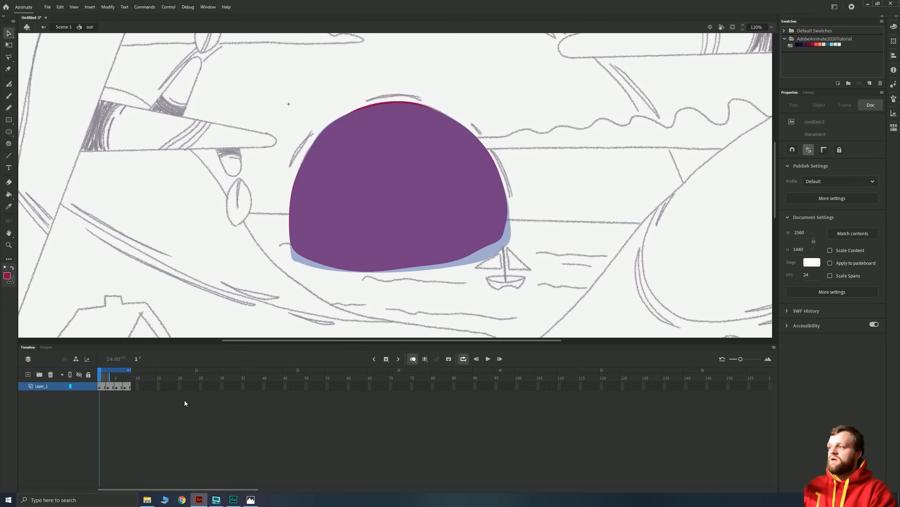
# Step: Cut the sun off along a flat line just below the horizon on frames 1 and 3, deleting the part underneath
pyautogui.click(99, 387)
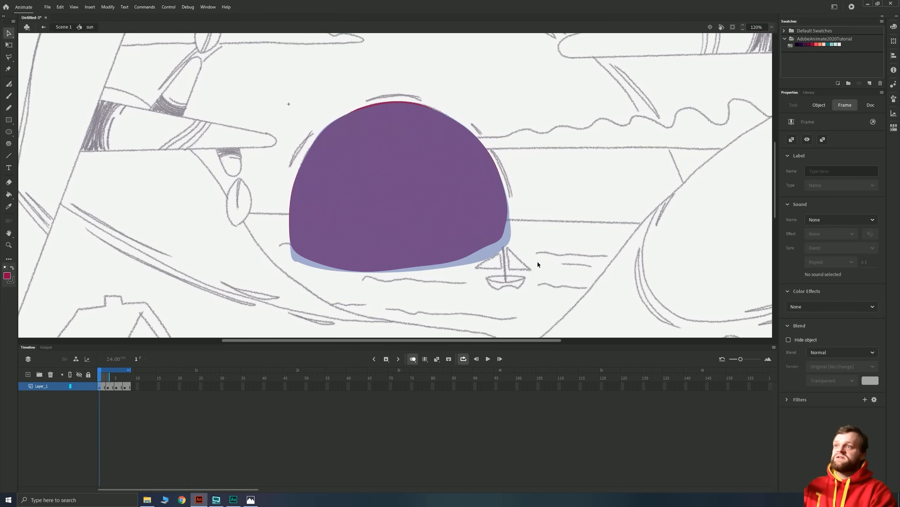
pyautogui.click(553, 298)
pyautogui.moveTo(579, 312); pyautogui.dragTo(250, 230)
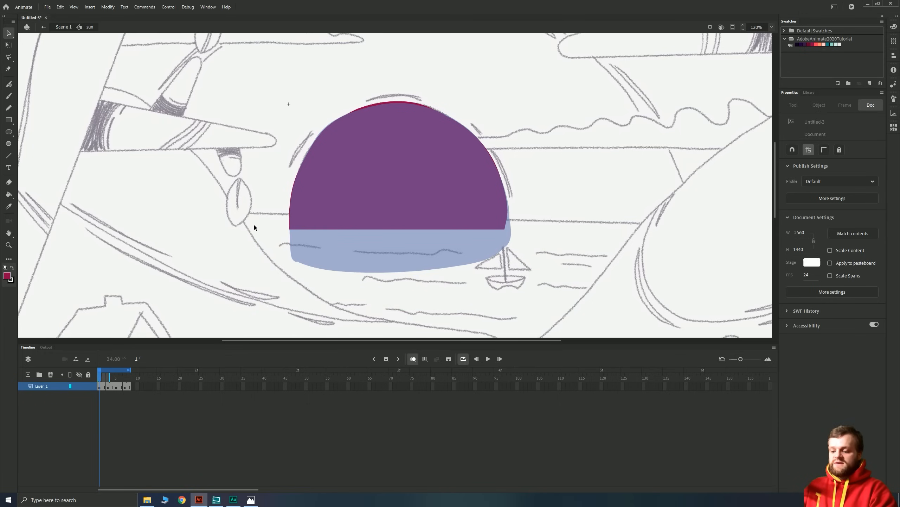
pyautogui.press('.')
pyautogui.press('.')
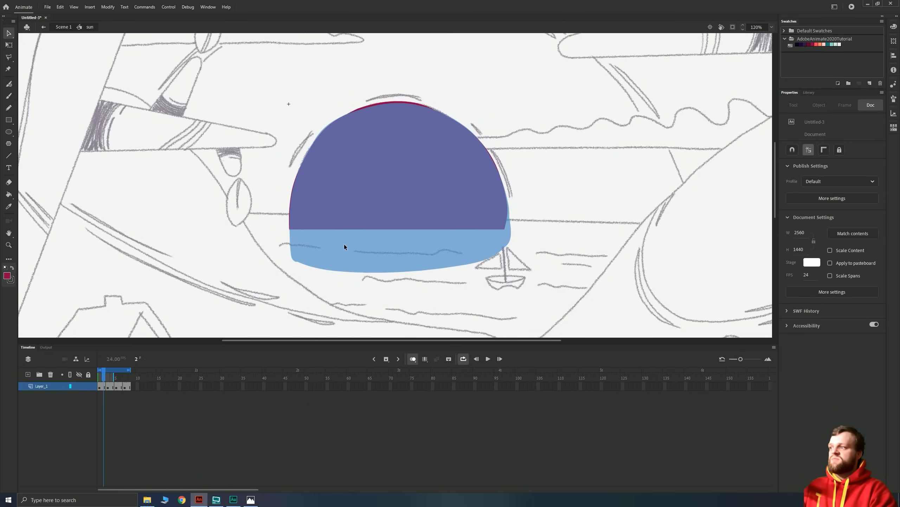
pyautogui.moveTo(565, 306); pyautogui.dragTo(247, 234)
# Step: Trim the sun's lower part to a similar flat base on frames 5 and 7 and play the loop
pyautogui.press('.')
pyautogui.press('.')
pyautogui.moveTo(539, 288); pyautogui.dragTo(222, 234)
pyautogui.press('.')
pyautogui.press('.')
pyautogui.moveTo(546, 297); pyautogui.dragTo(226, 232)
pyautogui.press('Delete')
pyautogui.press('Return')
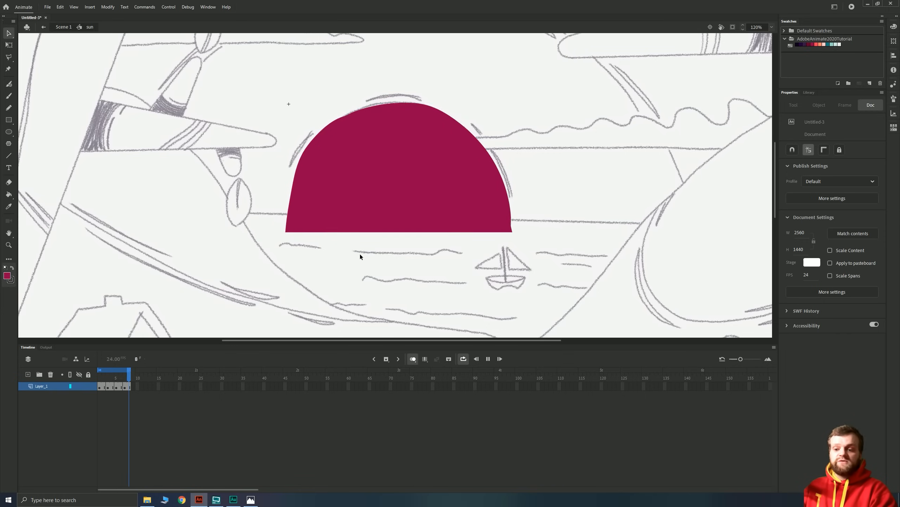
# Step: Add a layer above the sun drawings with blank keyframes on frames 3, 5 and 7, and play the loop
pyautogui.click(108, 386)
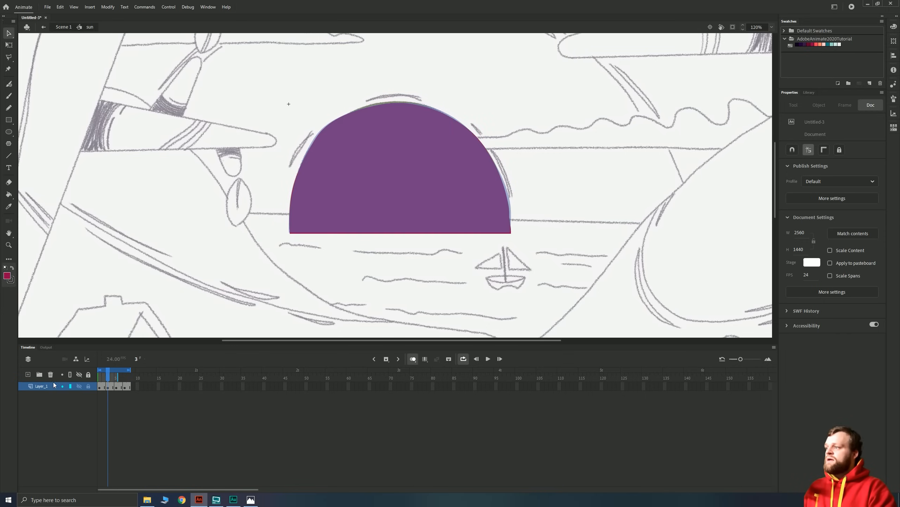
pyautogui.click(28, 374)
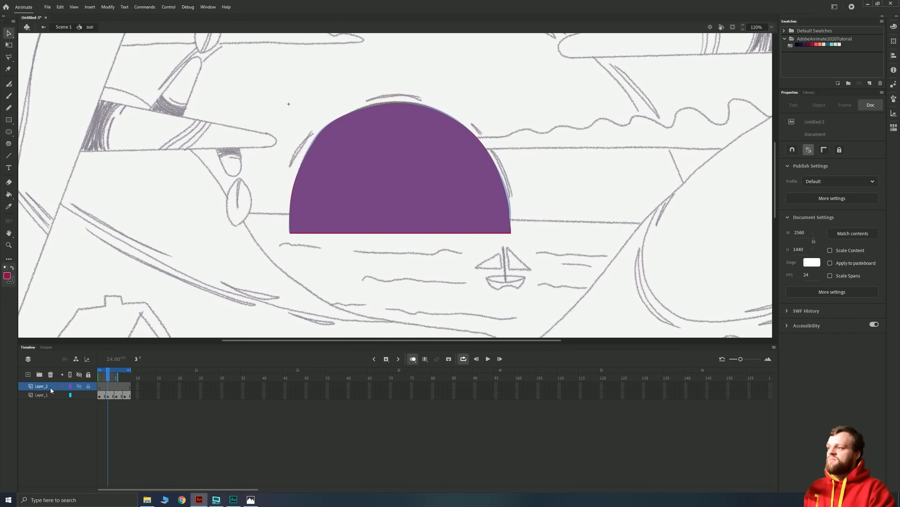
pyautogui.click(108, 388)
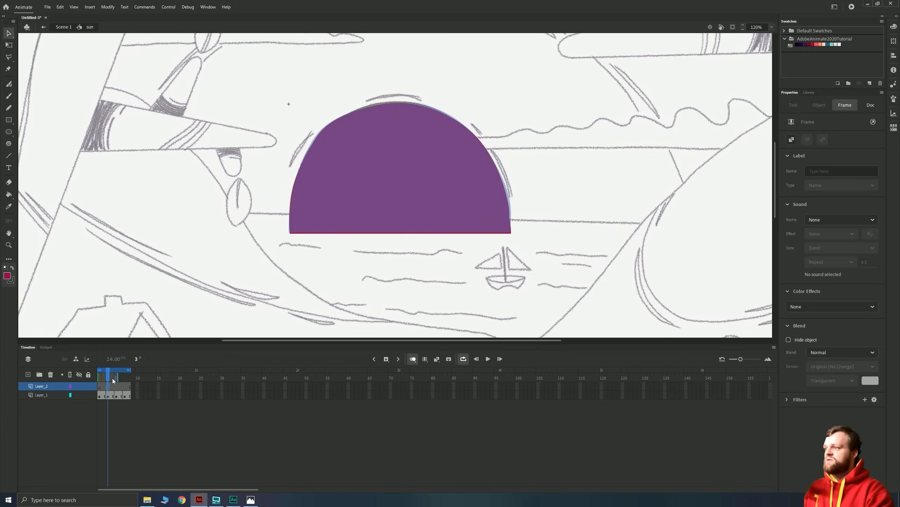
pyautogui.click(116, 388)
pyautogui.click(125, 389)
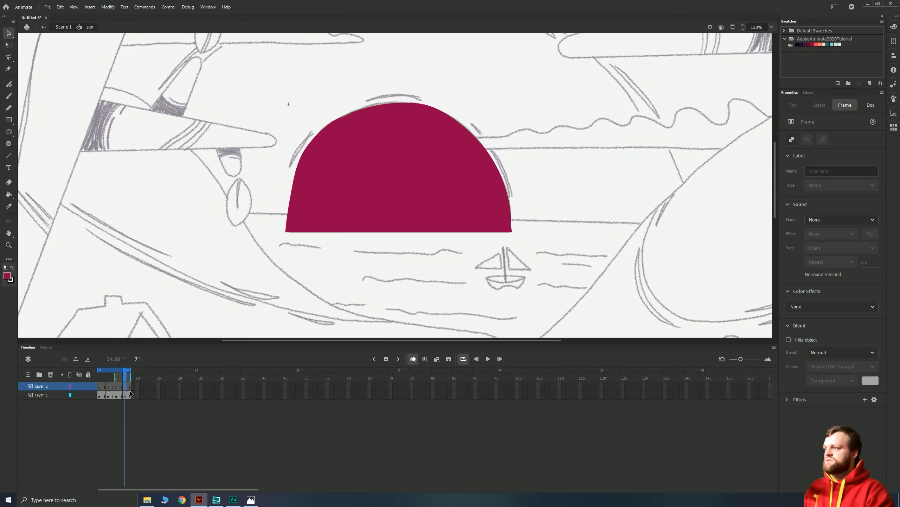
pyautogui.press('Return')
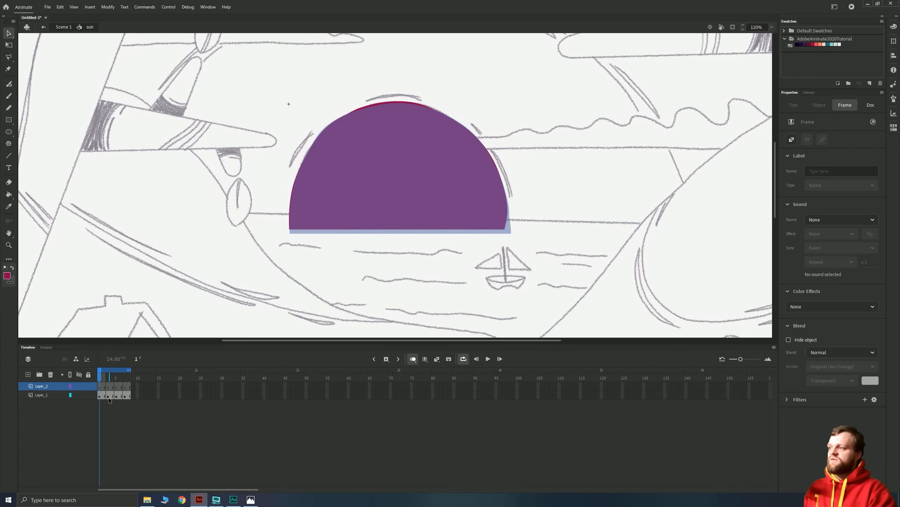
pyautogui.press('Return')
# Step: Paint four separate Fluid Brush arcs just outside the sun's edge on Layer_2 at frame 1, following the sketch's marks
pyautogui.press('b')
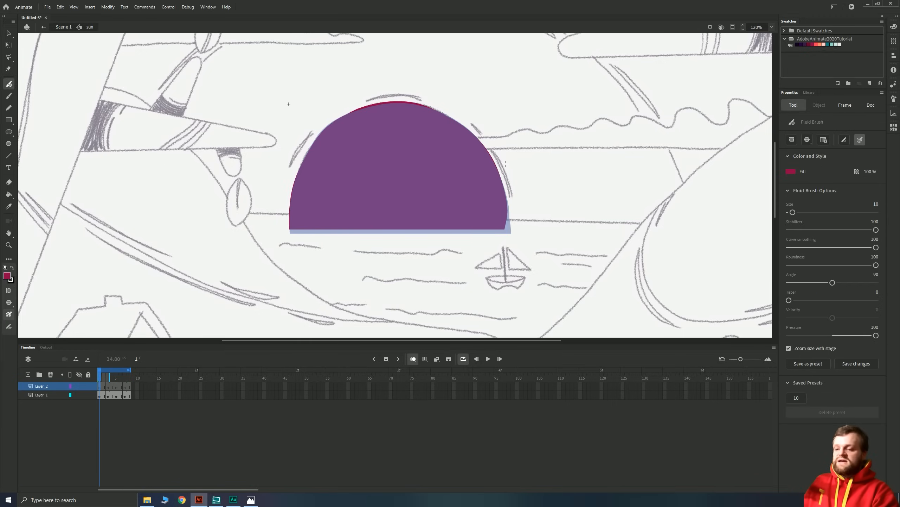
pyautogui.hotkey('ctrl', '=')
pyautogui.moveTo(535, 197); pyautogui.dragTo(431, 221)
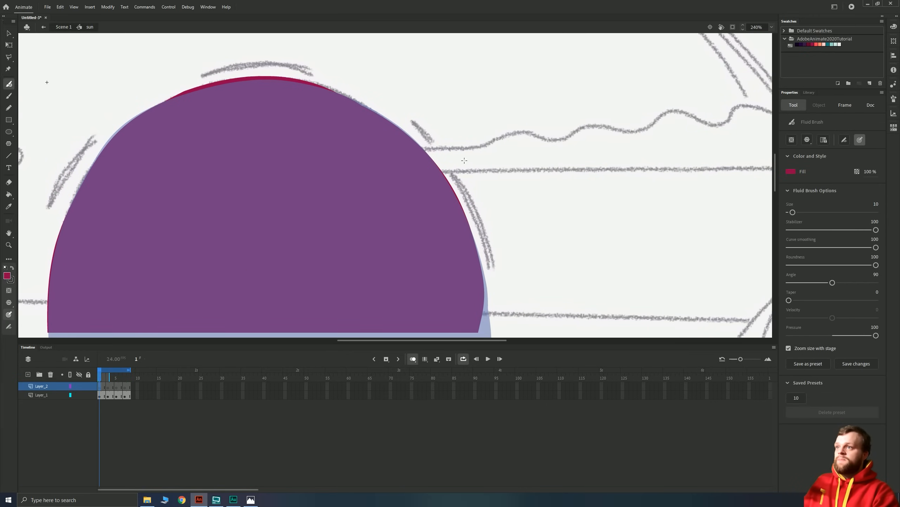
pyautogui.moveTo(458, 182); pyautogui.dragTo(491, 280)
pyautogui.moveTo(434, 144); pyautogui.dragTo(397, 109)
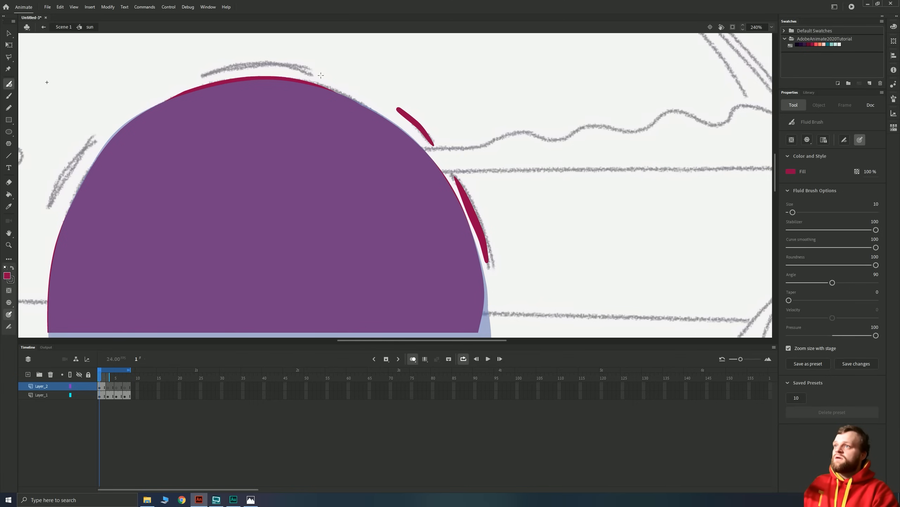
pyautogui.moveTo(304, 72)
pyautogui.mouseDown()
pyautogui.moveTo(238, 68)
pyautogui.moveTo(194, 81)
pyautogui.mouseUp()
pyautogui.moveTo(156, 149); pyautogui.dragTo(482, 136)
pyautogui.moveTo(440, 113)
pyautogui.mouseDown()
pyautogui.moveTo(396, 164)
pyautogui.moveTo(370, 243)
pyautogui.mouseUp()
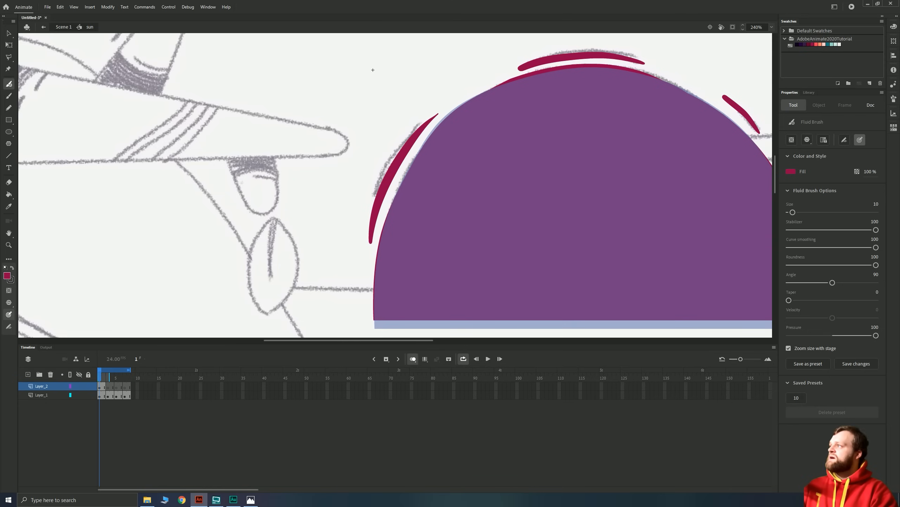
pyautogui.moveTo(0, 145); pyautogui.dragTo(0, 181)
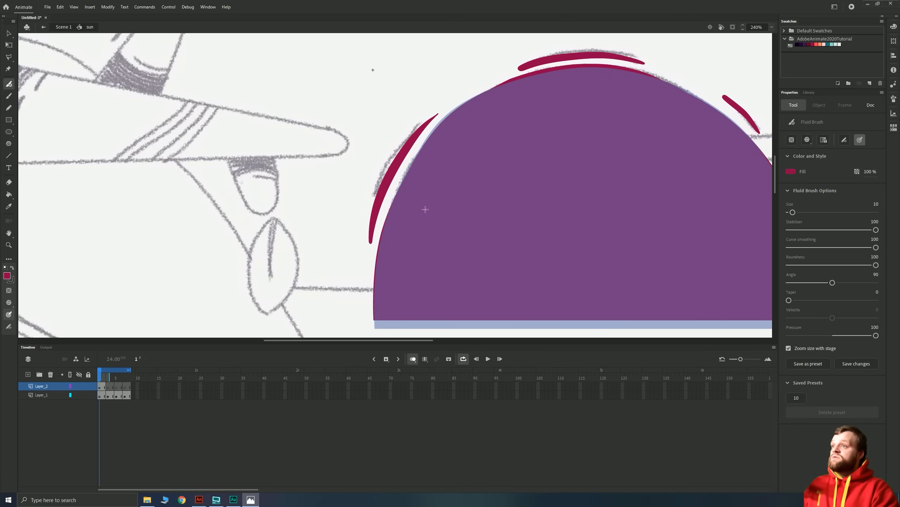
# Step: Paint slightly offset arcs outside the sun's left and top edges on frame 3 of Layer_2, using the onion skin
pyautogui.click(108, 386)
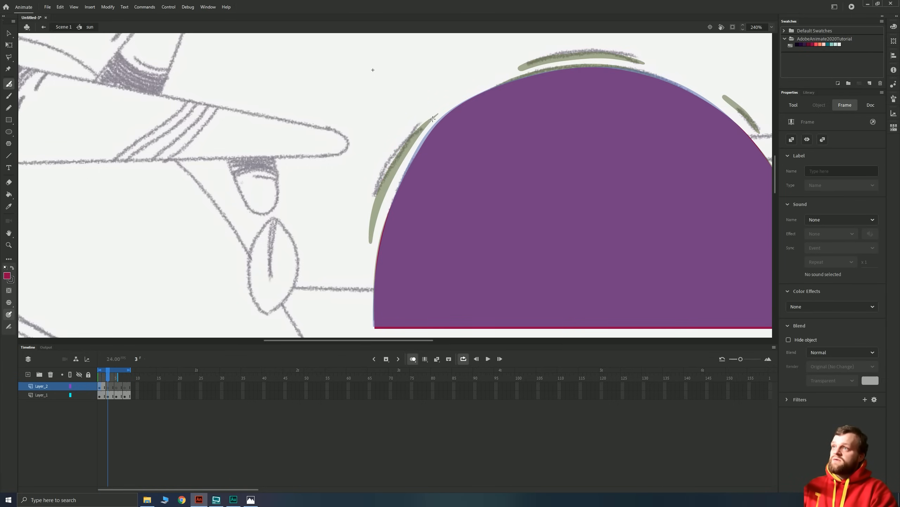
pyautogui.moveTo(433, 117)
pyautogui.mouseDown()
pyautogui.moveTo(388, 174)
pyautogui.moveTo(369, 234)
pyautogui.mouseUp()
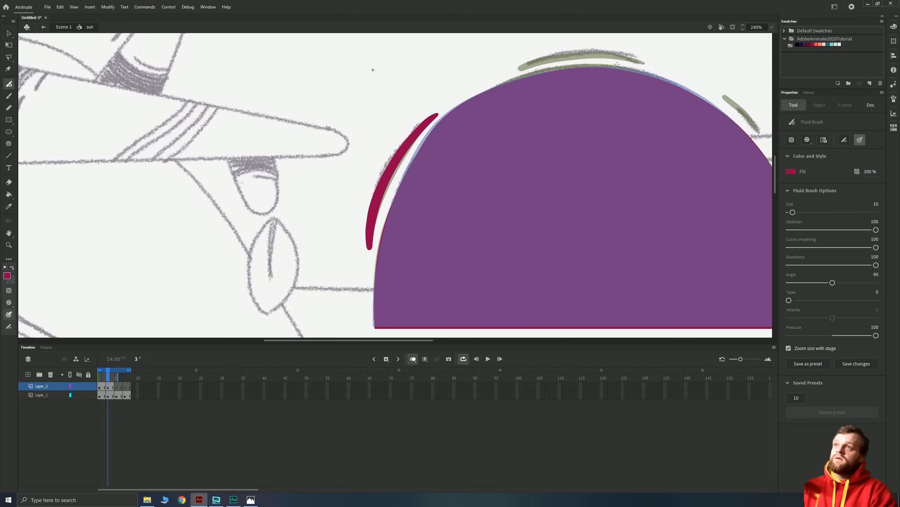
pyautogui.moveTo(643, 61)
pyautogui.mouseDown()
pyautogui.moveTo(568, 55)
pyautogui.moveTo(517, 65)
pyautogui.mouseUp()
# Step: Rotate the stage and paint the short arc outside the sun's upper-right edge on frame 3
pyautogui.moveTo(542, 154); pyautogui.dragTo(341, 194)
pyautogui.press('r')
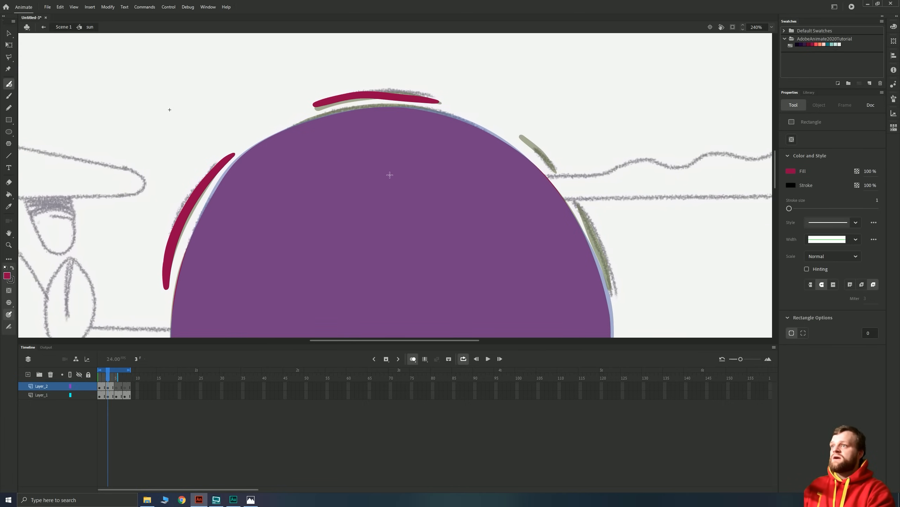
pyautogui.press('h')
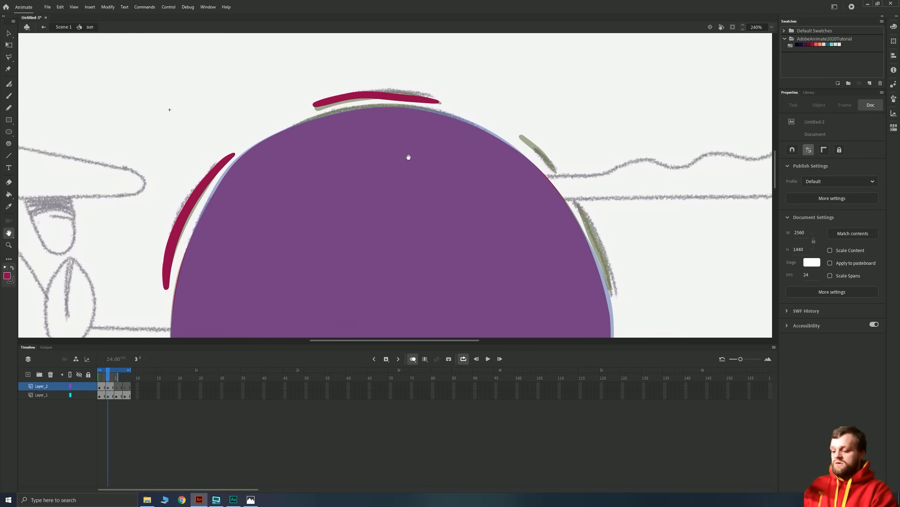
pyautogui.hotkey('shift', 'h')
pyautogui.moveTo(399, 129); pyautogui.dragTo(427, 149)
pyautogui.moveTo(475, 240); pyautogui.dragTo(409, 149)
pyautogui.moveTo(453, 125)
pyautogui.mouseDown()
pyautogui.moveTo(458, 143)
pyautogui.moveTo(451, 117)
pyautogui.moveTo(465, 168)
pyautogui.mouseUp()
# Step: Paint the arc outside the sun's right edge on frame 3, undoing the first attempt and repainting it
pyautogui.press('b')
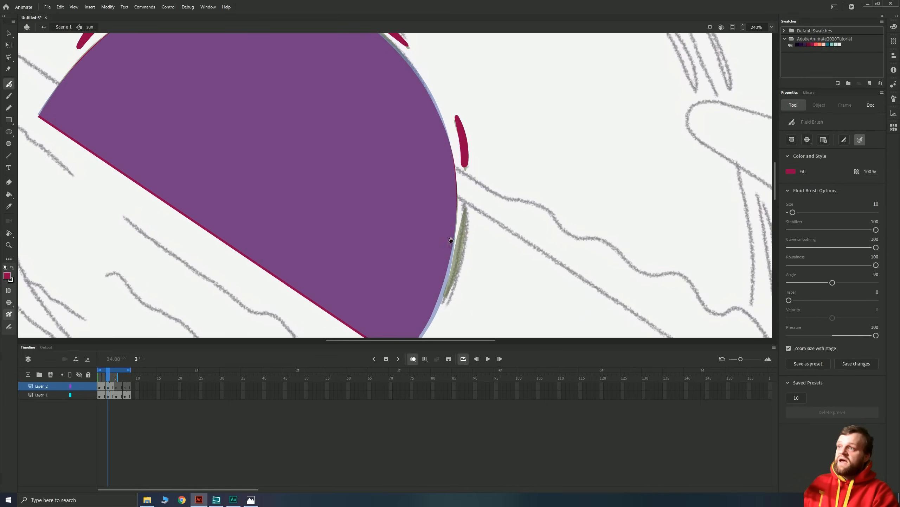
pyautogui.moveTo(451, 248); pyautogui.dragTo(443, 185)
pyautogui.press('h')
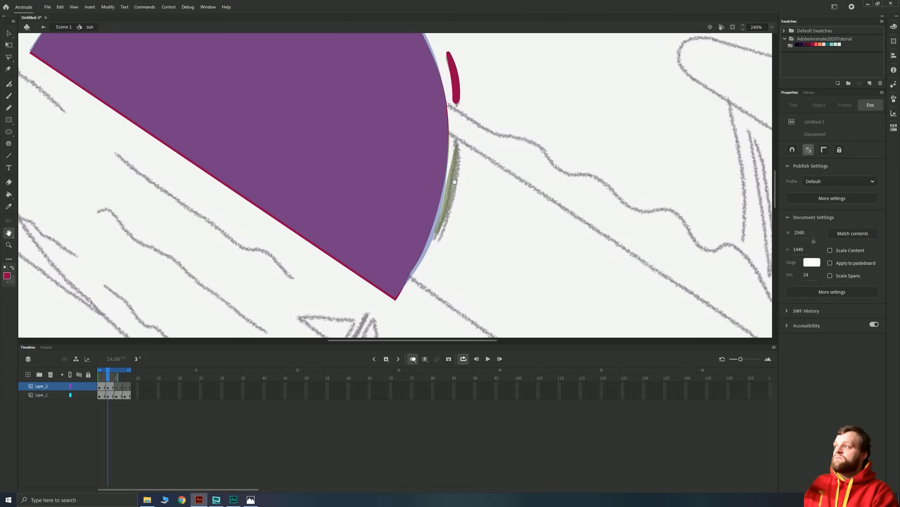
pyautogui.moveTo(452, 191)
pyautogui.mouseDown()
pyautogui.moveTo(448, 152)
pyautogui.moveTo(461, 177)
pyautogui.mouseUp()
pyautogui.hotkey('shift', 'h')
pyautogui.press('space')
pyautogui.moveTo(445, 137); pyautogui.dragTo(449, 225)
pyautogui.hotkey('ctrl', 'z')
pyautogui.moveTo(446, 153); pyautogui.dragTo(448, 230)
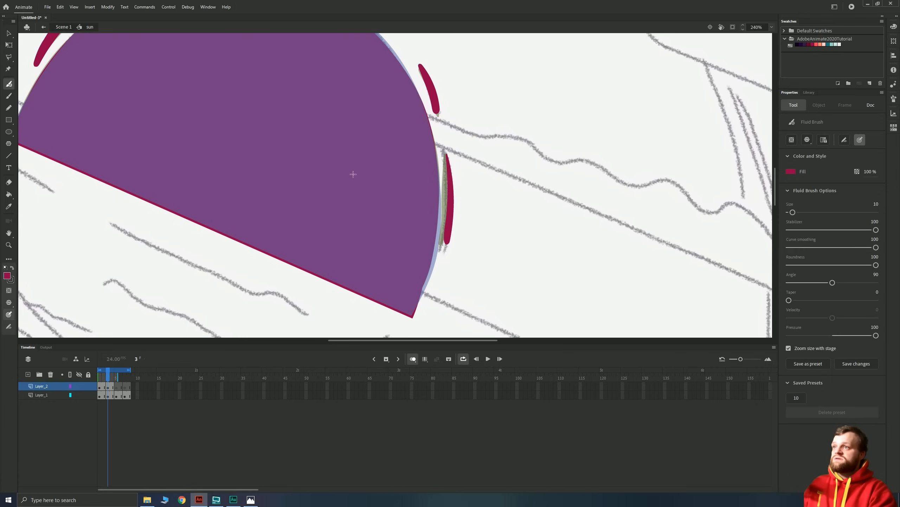
# Step: Paint the arcs outside the sun's right and upper-right edges on frame 5 over the onion skin
pyautogui.press('.')
pyautogui.press('.')
pyautogui.moveTo(444, 146); pyautogui.dragTo(446, 250)
pyautogui.moveTo(420, 139)
pyautogui.mouseDown()
pyautogui.moveTo(458, 297)
pyautogui.moveTo(477, 257)
pyautogui.moveTo(457, 221)
pyautogui.mouseUp()
# Step: Rotate the stage and paint the arcs outside the sun's top and left edges on frame 5
pyautogui.moveTo(400, 177)
pyautogui.mouseDown()
pyautogui.moveTo(457, 204)
pyautogui.moveTo(503, 246)
pyautogui.mouseUp()
pyautogui.moveTo(428, 188); pyautogui.dragTo(356, 186)
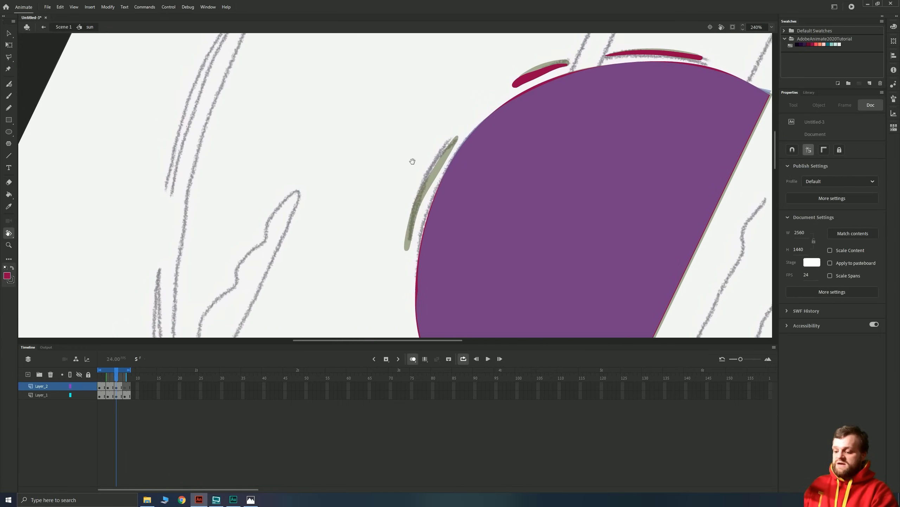
pyautogui.press('b')
pyautogui.moveTo(455, 137)
pyautogui.mouseDown()
pyautogui.moveTo(419, 199)
pyautogui.moveTo(410, 250)
pyautogui.mouseUp()
pyautogui.moveTo(384, 302); pyautogui.dragTo(334, 129)
pyautogui.hotkey('shift', 'h')
pyautogui.moveTo(337, 205); pyautogui.dragTo(333, 169)
pyautogui.press('h')
pyautogui.moveTo(323, 225); pyautogui.dragTo(341, 194)
pyautogui.press('b')
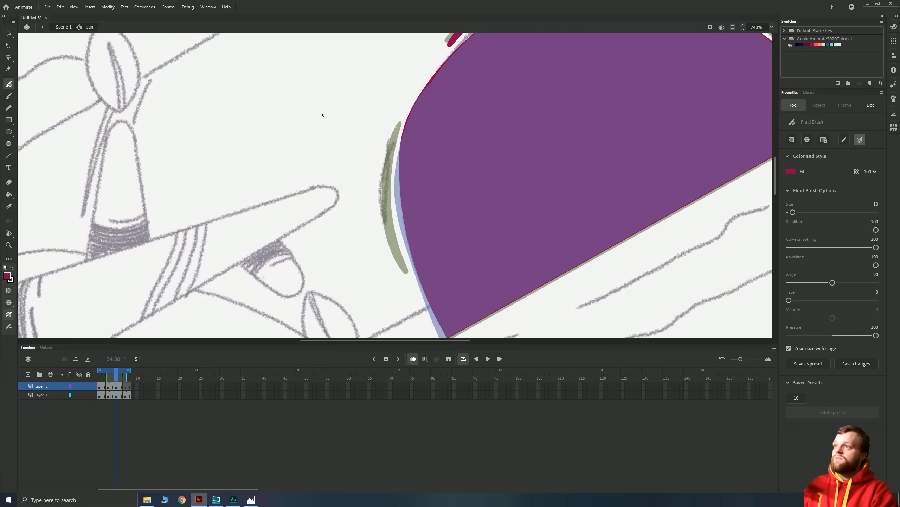
pyautogui.moveTo(398, 124)
pyautogui.mouseDown()
pyautogui.moveTo(384, 183)
pyautogui.moveTo(405, 271)
pyautogui.mouseUp()
# Step: Paint the arc outside the sun's left edge on frame 7 over the onion skin
pyautogui.press('.')
pyautogui.press('.')
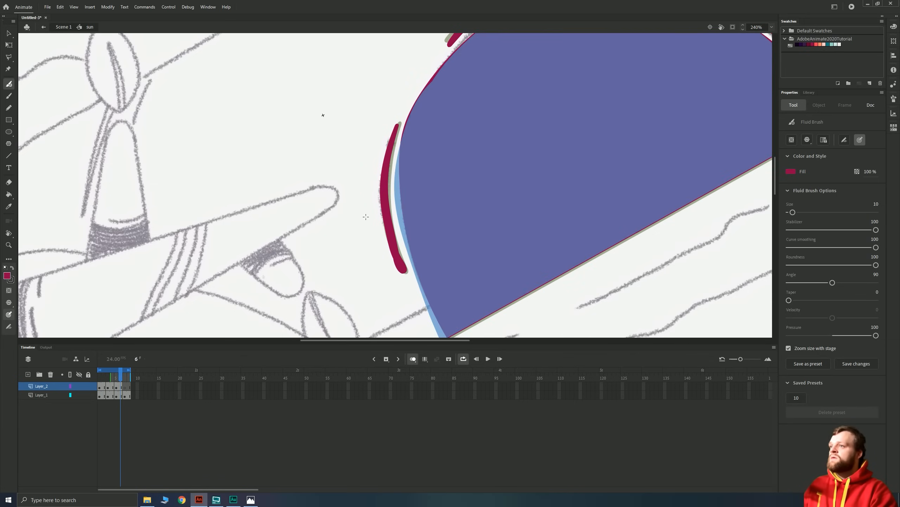
pyautogui.moveTo(395, 119)
pyautogui.mouseDown()
pyautogui.moveTo(384, 190)
pyautogui.moveTo(406, 273)
pyautogui.mouseUp()
# Step: Paint the arcs outside the sun's top, upper-right and right edges on frame 7, redoing the top one
pyautogui.moveTo(393, 178); pyautogui.dragTo(376, 322)
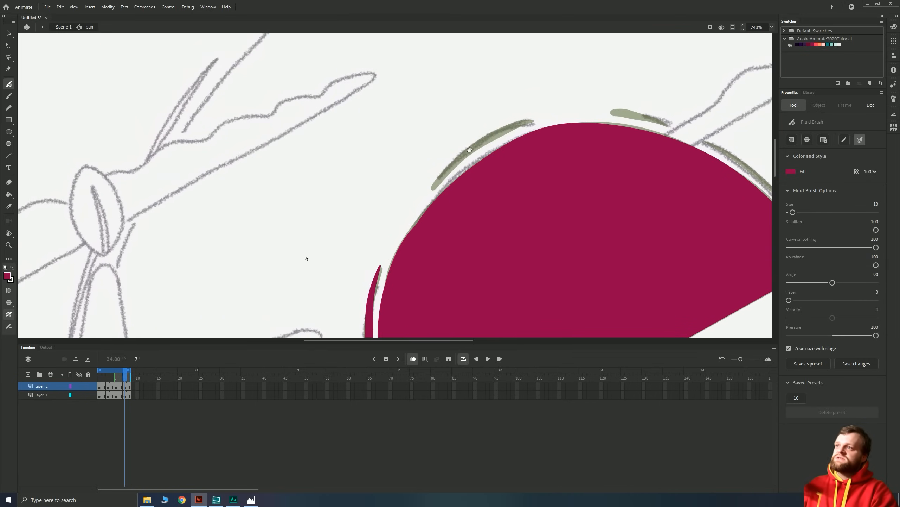
pyautogui.hotkey('shift', 'h')
pyautogui.moveTo(364, 201)
pyautogui.mouseDown()
pyautogui.moveTo(318, 145)
pyautogui.moveTo(360, 118)
pyautogui.moveTo(301, 165)
pyautogui.moveTo(286, 164)
pyautogui.moveTo(288, 120)
pyautogui.mouseUp()
pyautogui.press('y')
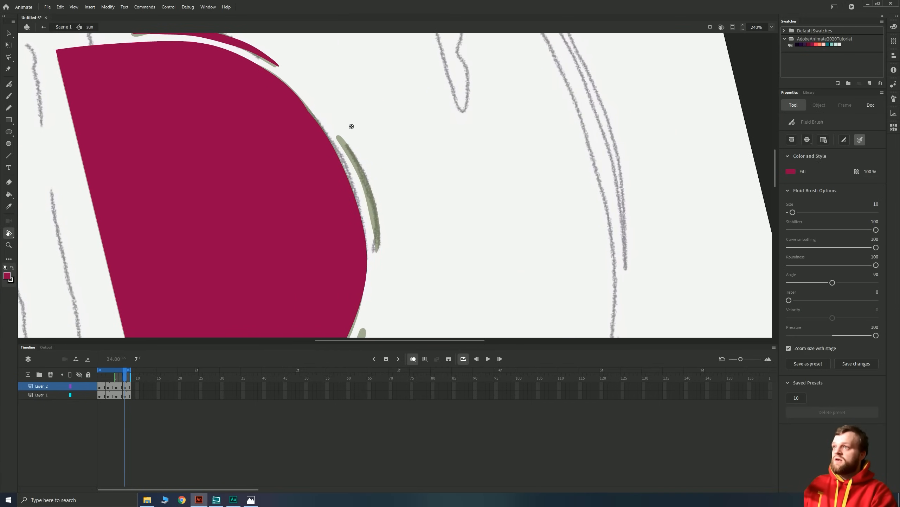
pyautogui.moveTo(343, 139); pyautogui.dragTo(374, 225)
pyautogui.hotkey('ctrl', 'z')
pyautogui.moveTo(342, 139)
pyautogui.mouseDown()
pyautogui.moveTo(355, 152)
pyautogui.moveTo(375, 238)
pyautogui.mouseUp()
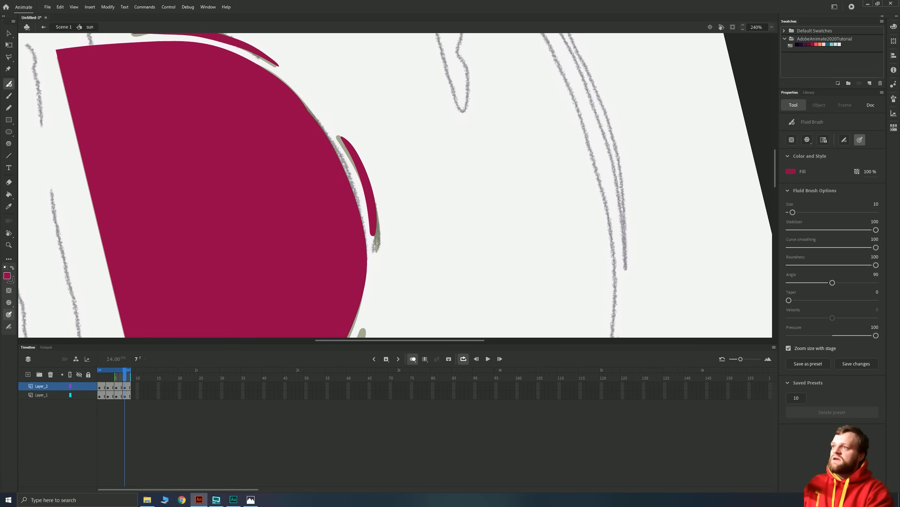
pyautogui.moveTo(367, 286)
pyautogui.mouseDown()
pyautogui.moveTo(410, 164)
pyautogui.moveTo(412, 205)
pyautogui.moveTo(392, 244)
pyautogui.mouseUp()
pyautogui.moveTo(344, 301)
pyautogui.mouseDown()
pyautogui.moveTo(472, 189)
pyautogui.moveTo(416, 222)
pyautogui.mouseUp()
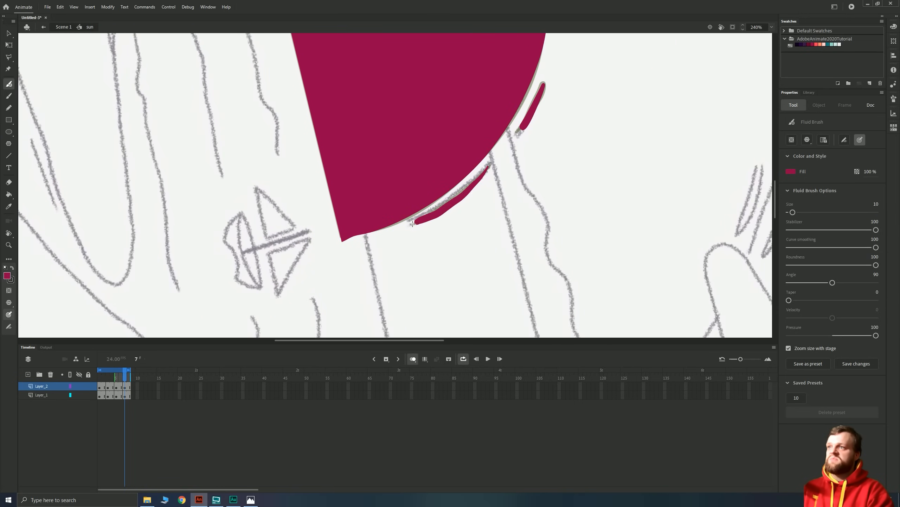
# Step: Restore the stage to its unrotated view at 60% zoom and play the loop of the sun with its arcs
pyautogui.press('h')
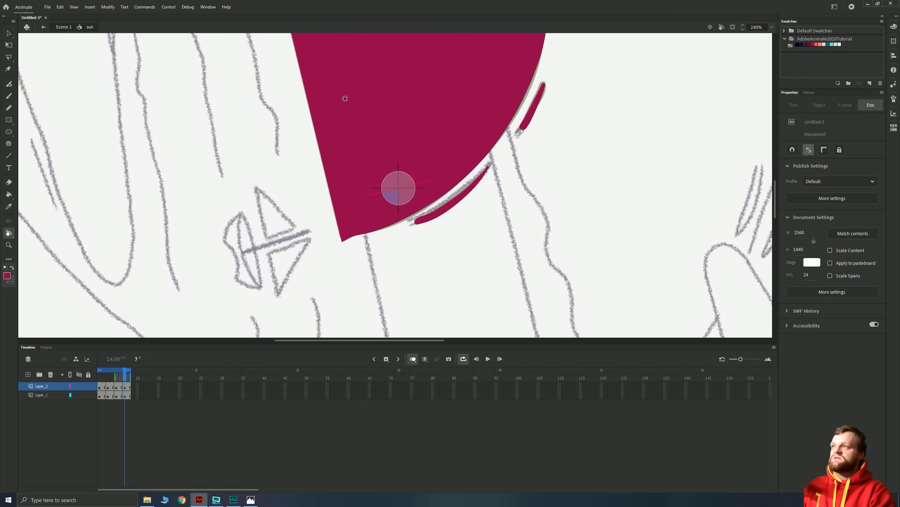
pyautogui.moveTo(354, 91); pyautogui.dragTo(335, 216)
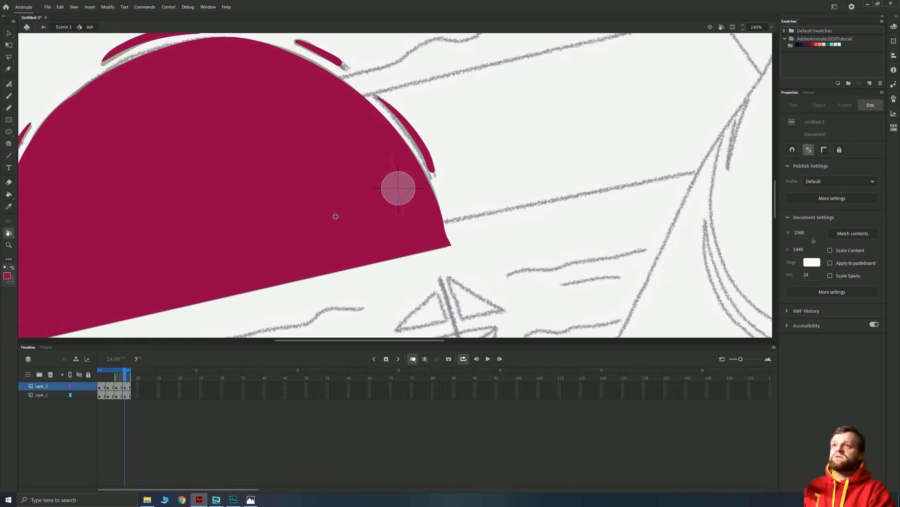
pyautogui.click(722, 28)
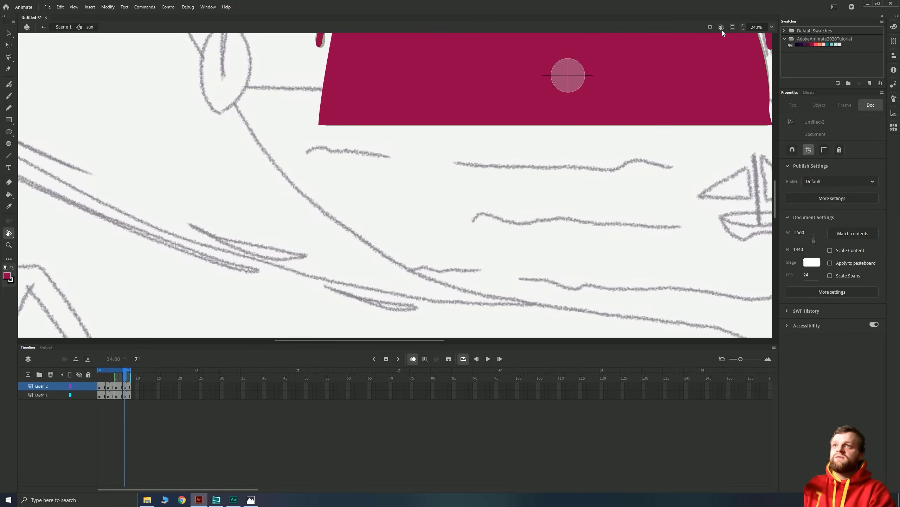
pyautogui.hotkey('ctrl', '-')
pyautogui.hotkey('ctrl', '-')
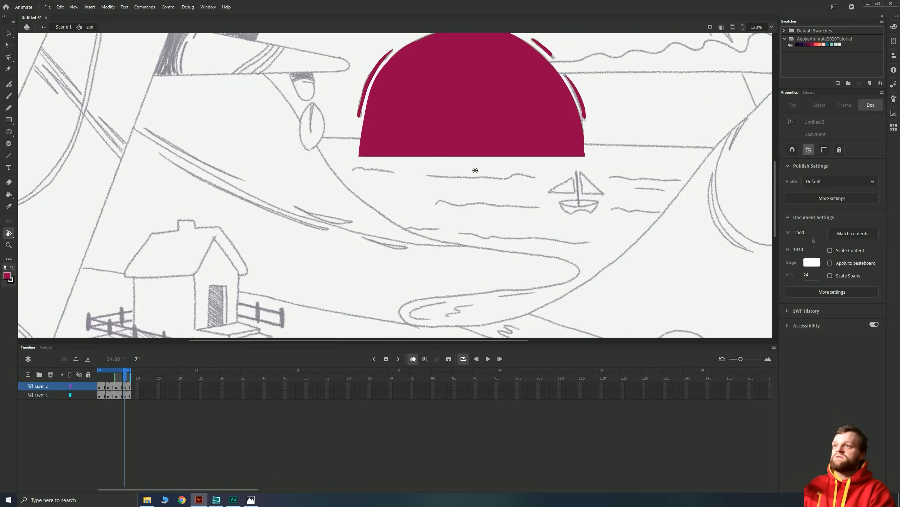
pyautogui.moveTo(449, 135); pyautogui.dragTo(448, 224)
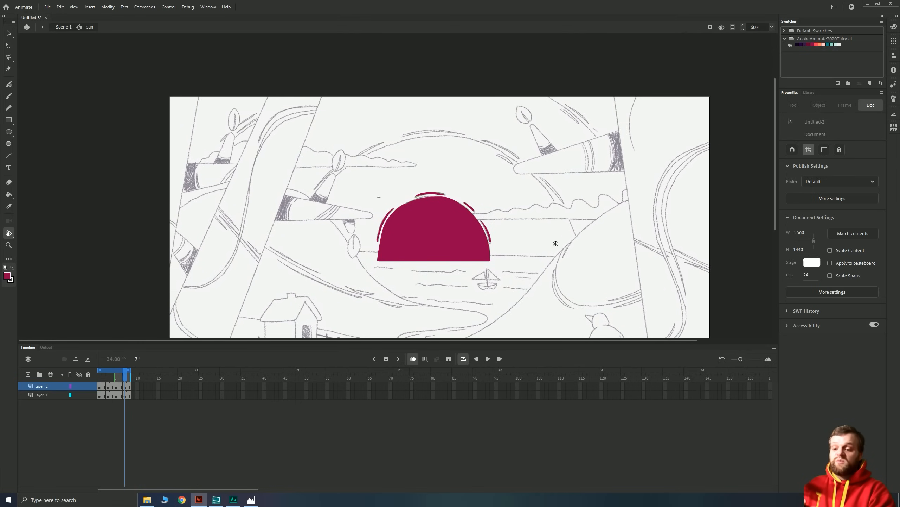
pyautogui.press('Return')
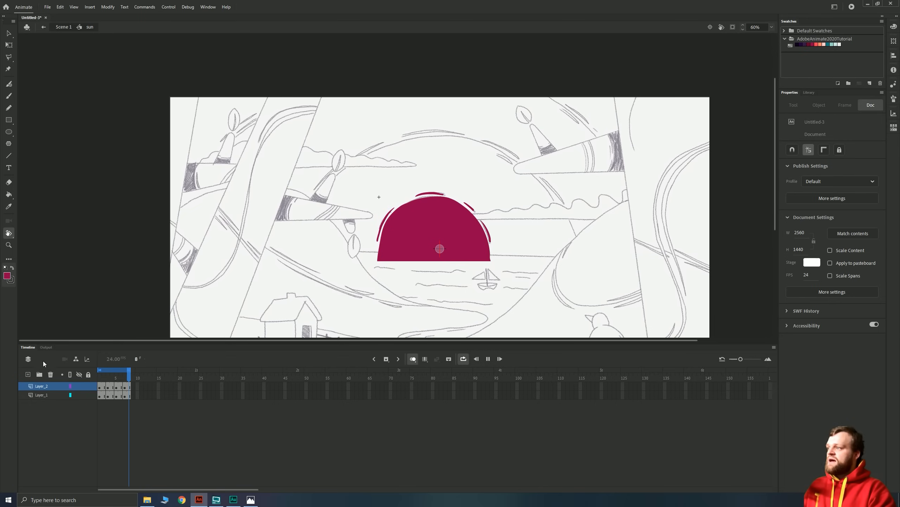
# Step: Add a new top layer inside the sun symbol and give it blank keyframes on frames 3, 5 and 7
pyautogui.click(28, 374)
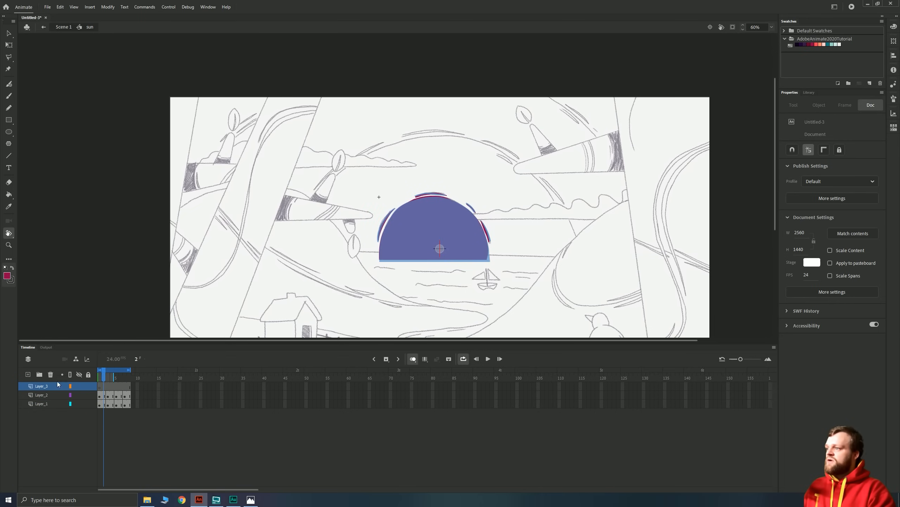
pyautogui.click(108, 386)
pyautogui.click(119, 389)
pyautogui.click(117, 388)
pyautogui.click(125, 388)
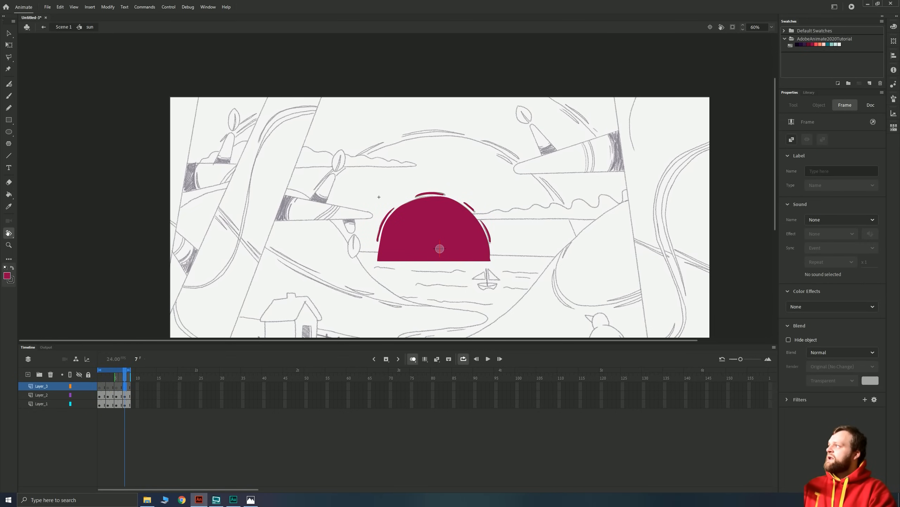
# Step: Check the finished illustration in Photos and set the Fluid Brush fill to the coral red swatch
pyautogui.click(250, 499)
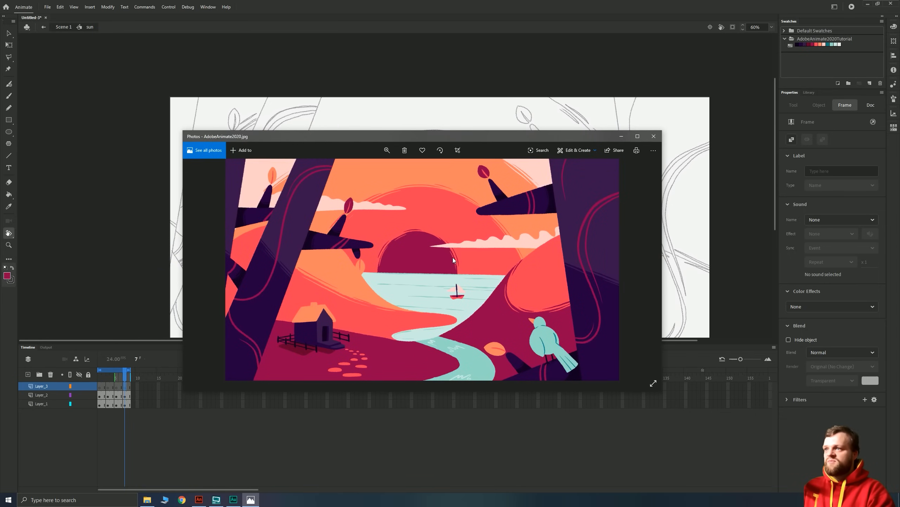
pyautogui.click(654, 135)
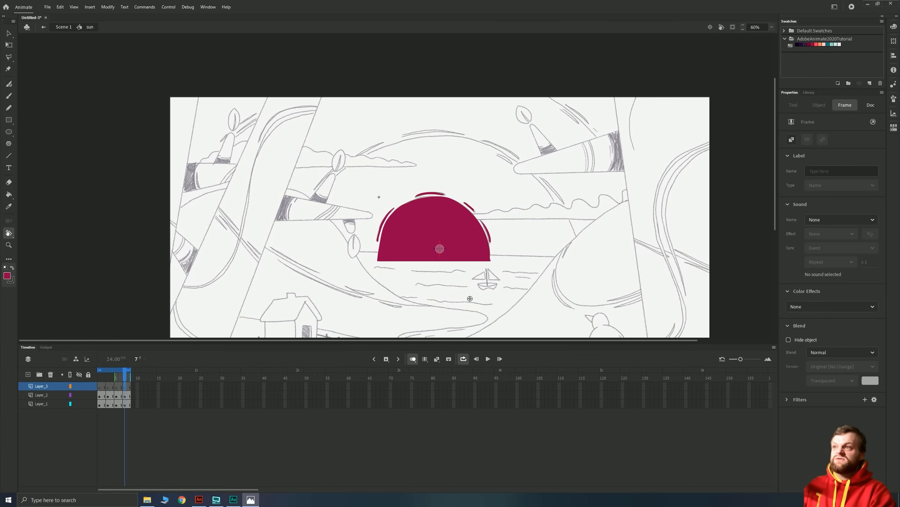
pyautogui.scroll(2, 451, 257)
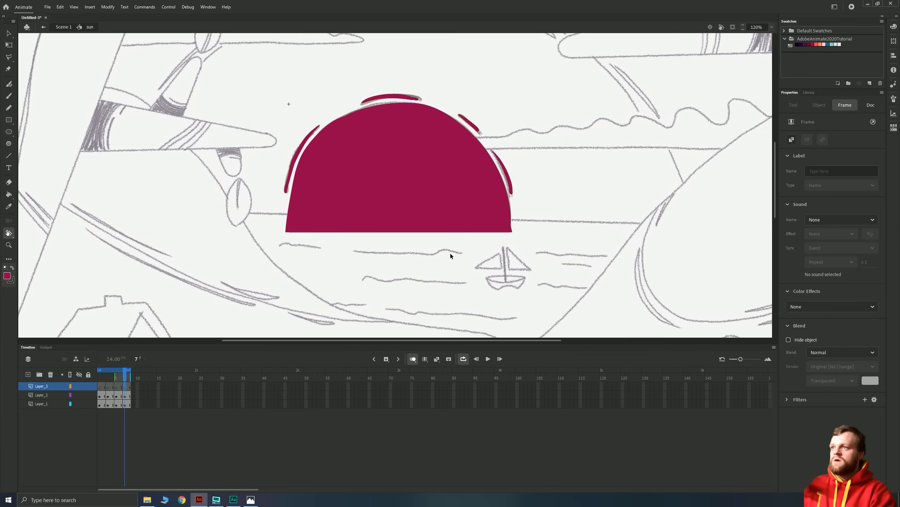
pyautogui.moveTo(375, 142); pyautogui.dragTo(407, 228)
pyautogui.press('b')
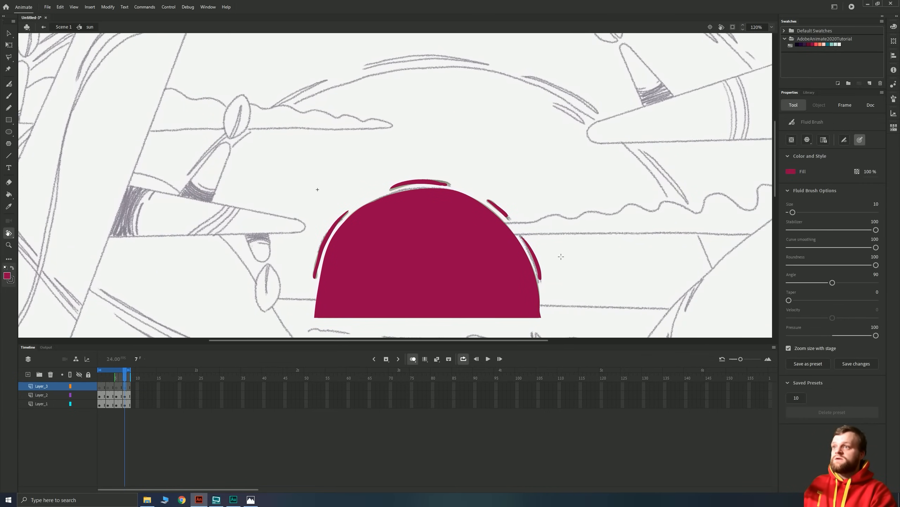
pyautogui.click(813, 45)
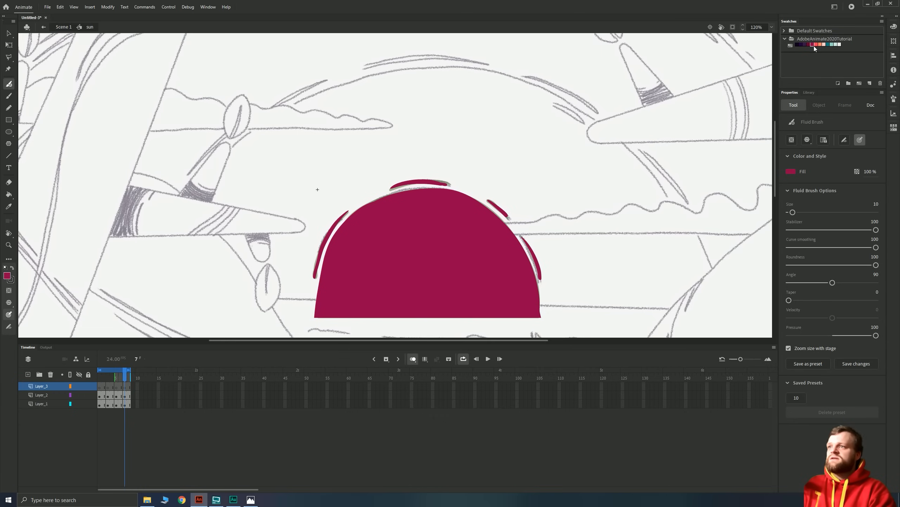
pyautogui.moveTo(496, 184)
pyautogui.mouseDown()
pyautogui.moveTo(482, 161)
pyautogui.moveTo(474, 200)
pyautogui.mouseUp()
pyautogui.hotkey('ctrl', 'z')
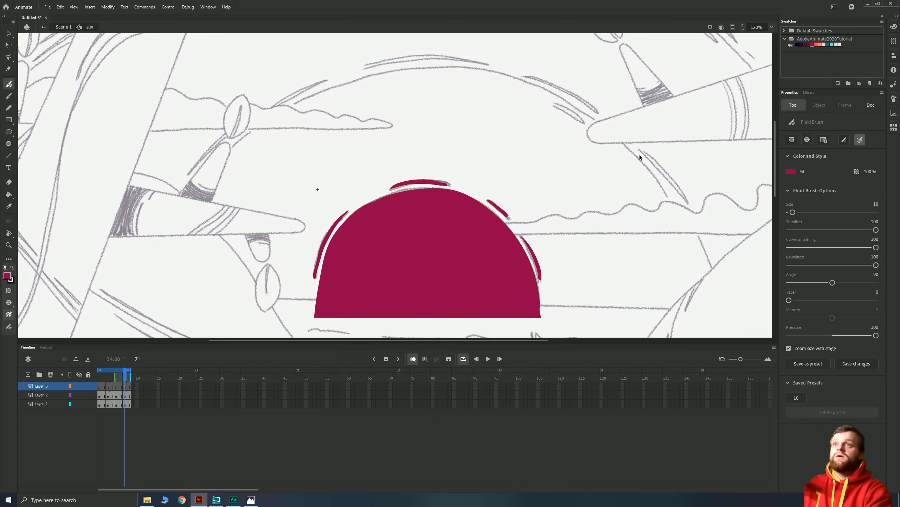
pyautogui.click(816, 45)
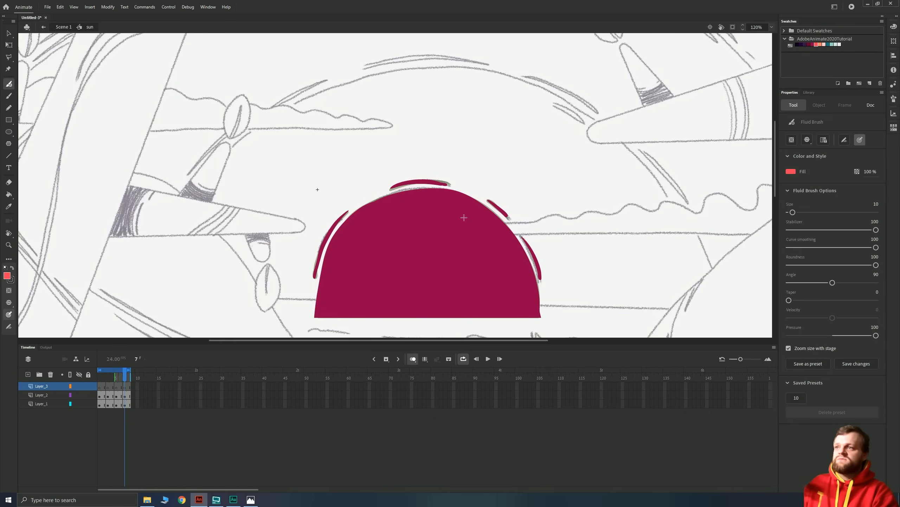
# Step: Rotate the stage and paint coral highlight arcs inside the sun's left and right edges on frame 1 of Layer_3
pyautogui.hotkey('shift', 'h')
pyautogui.moveTo(342, 253); pyautogui.dragTo(341, 200)
pyautogui.moveTo(380, 259); pyautogui.dragTo(394, 168)
pyautogui.press('b')
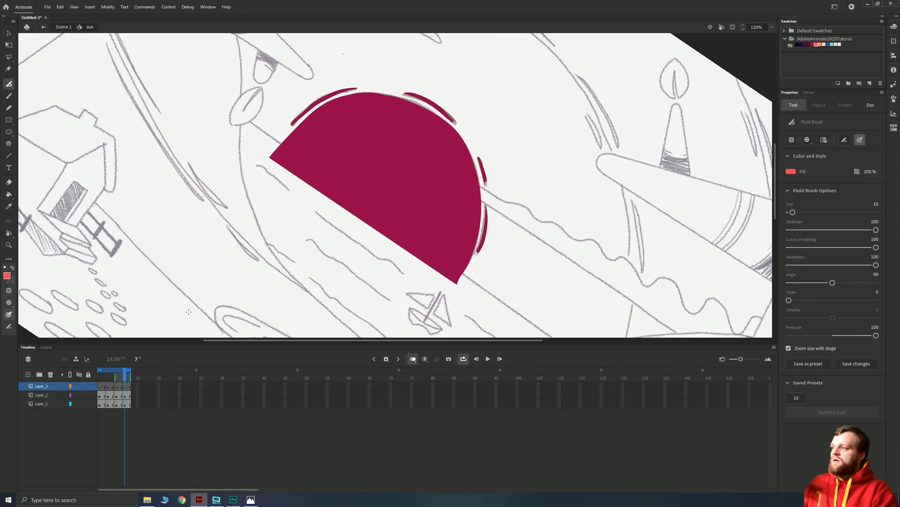
pyautogui.click(100, 386)
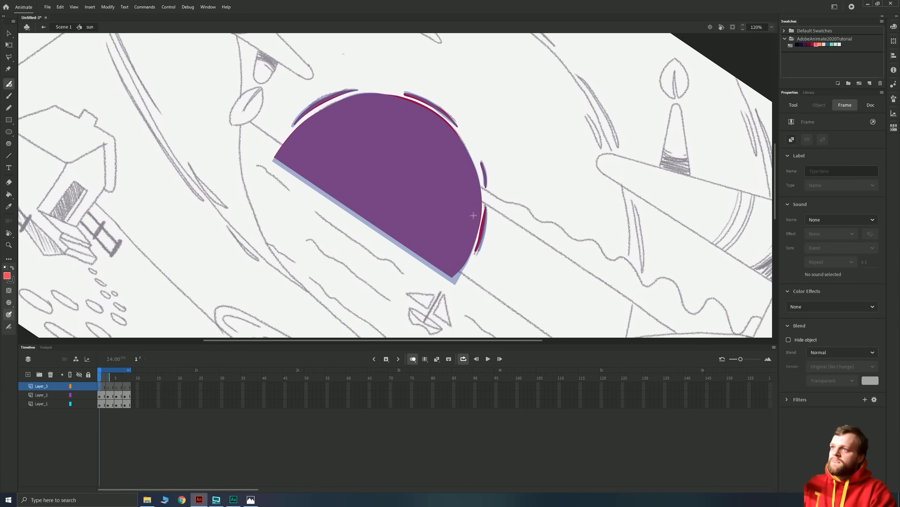
pyautogui.moveTo(474, 181); pyautogui.dragTo(470, 241)
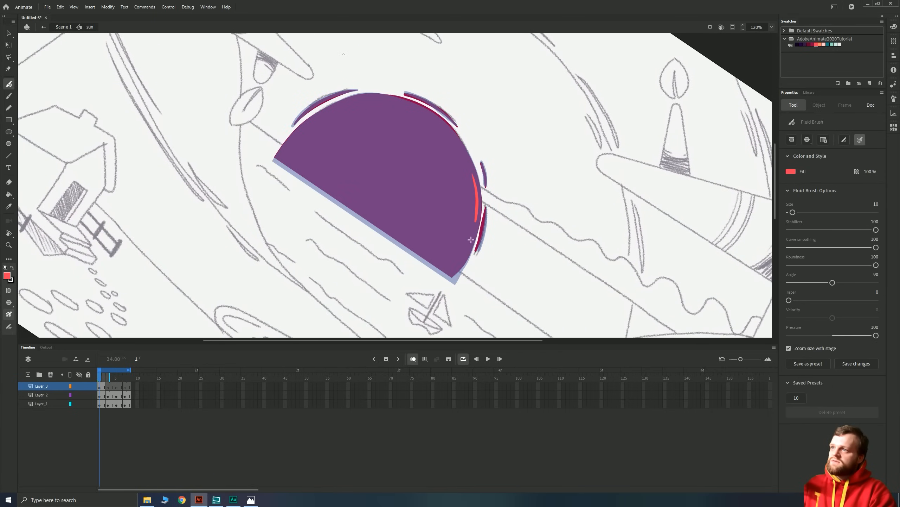
pyautogui.moveTo(377, 100)
pyautogui.mouseDown()
pyautogui.moveTo(339, 107)
pyautogui.moveTo(291, 144)
pyautogui.mouseUp()
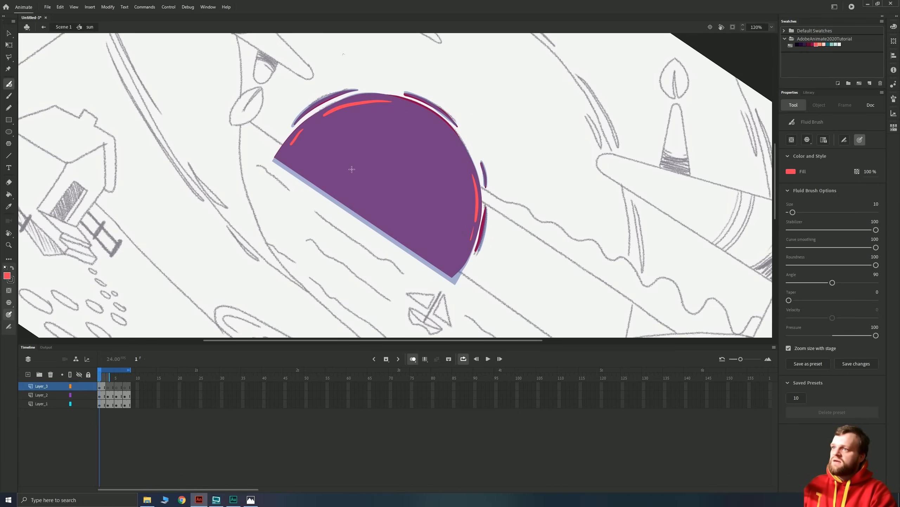
# Step: Paint the coral highlight arcs on frame 3, following the onion-skinned ones from frame 1
pyautogui.press('.')
pyautogui.press('.')
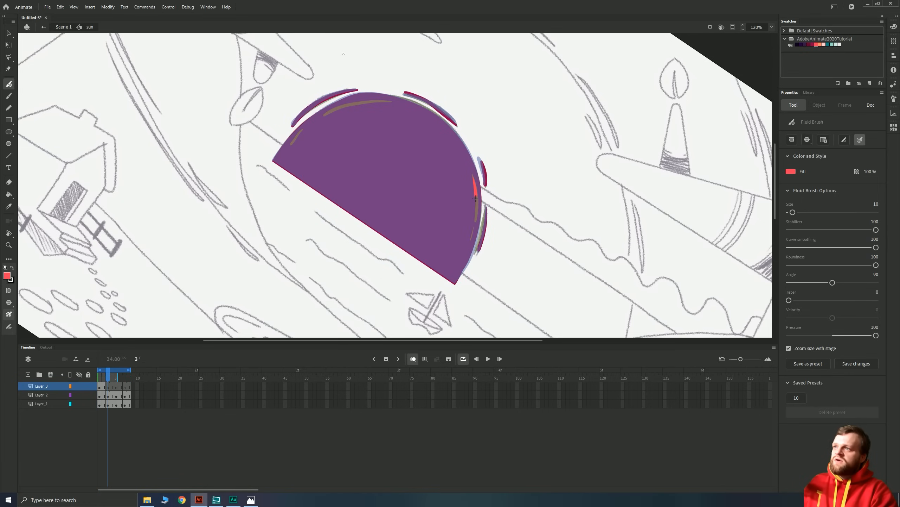
pyautogui.moveTo(475, 221); pyautogui.dragTo(471, 237)
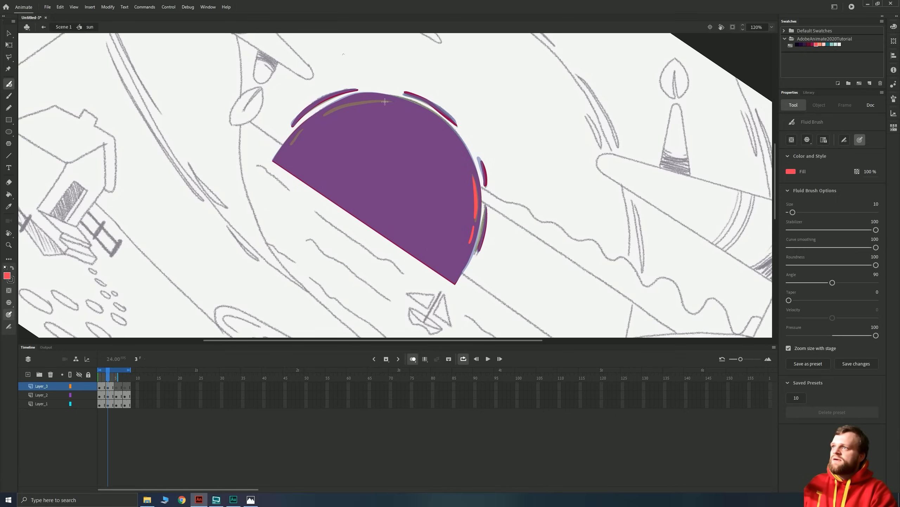
pyautogui.moveTo(381, 100); pyautogui.dragTo(350, 103)
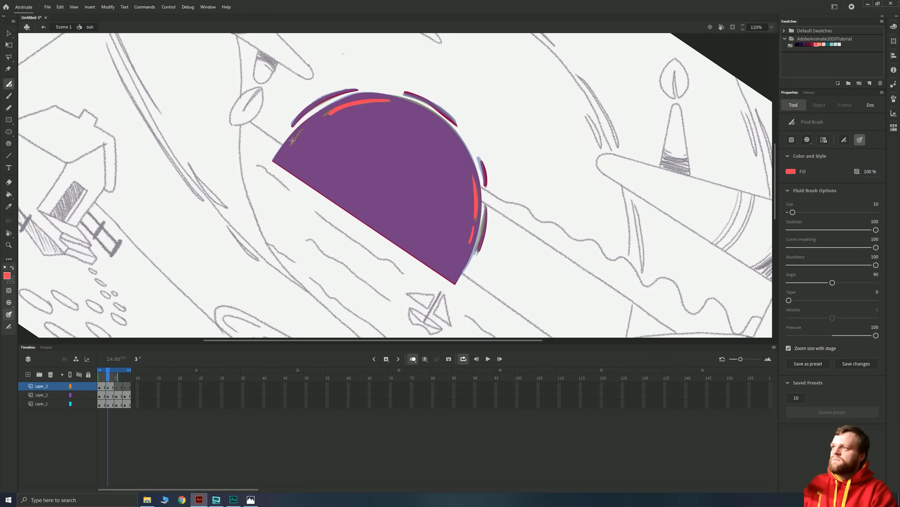
# Step: Paint slightly varied coral highlight arcs inside the sun's edges on frame 5 over the onion skin
pyautogui.press('.')
pyautogui.press('.')
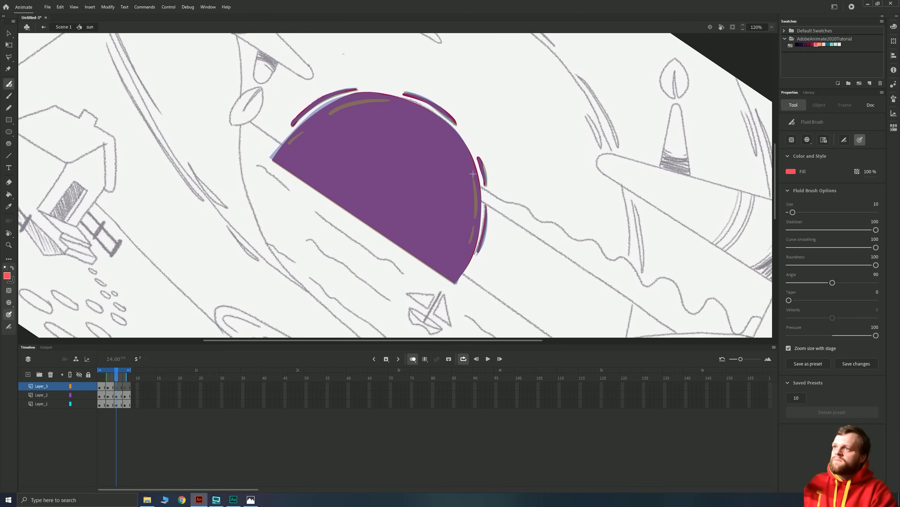
pyautogui.moveTo(476, 206); pyautogui.dragTo(475, 217)
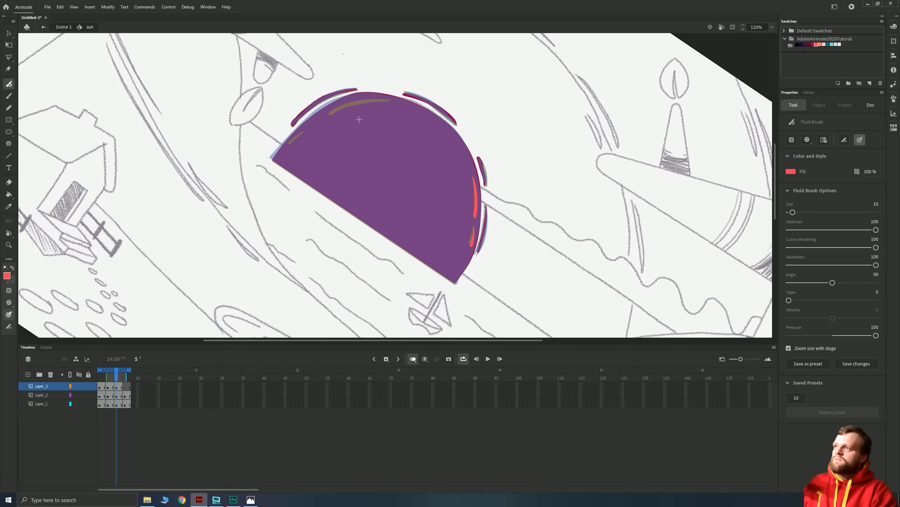
pyautogui.moveTo(390, 101)
pyautogui.mouseDown()
pyautogui.moveTo(335, 113)
pyautogui.moveTo(306, 139)
pyautogui.mouseUp()
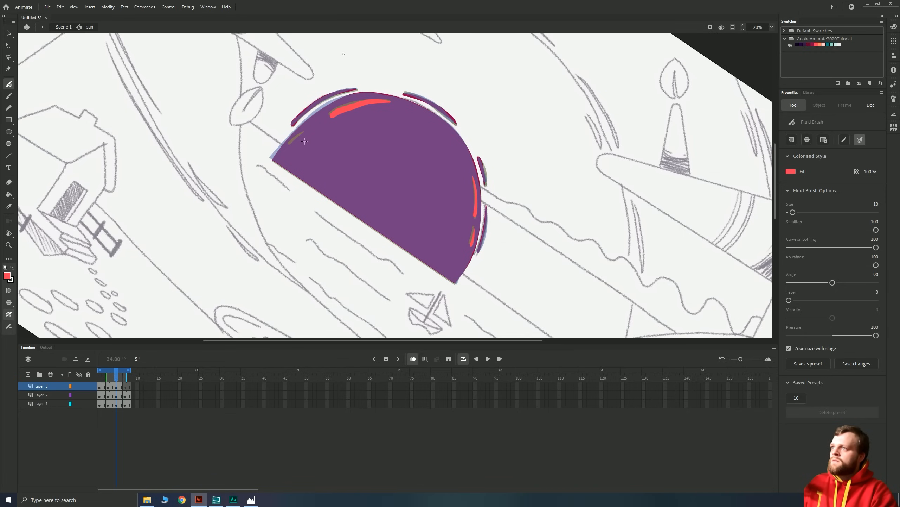
# Step: Paint the coral highlight arcs inside the sun's edges on frame 7 and play the loop
pyautogui.press('.')
pyautogui.press('.')
pyautogui.moveTo(377, 101)
pyautogui.mouseDown()
pyautogui.moveTo(328, 110)
pyautogui.moveTo(305, 131)
pyautogui.mouseUp()
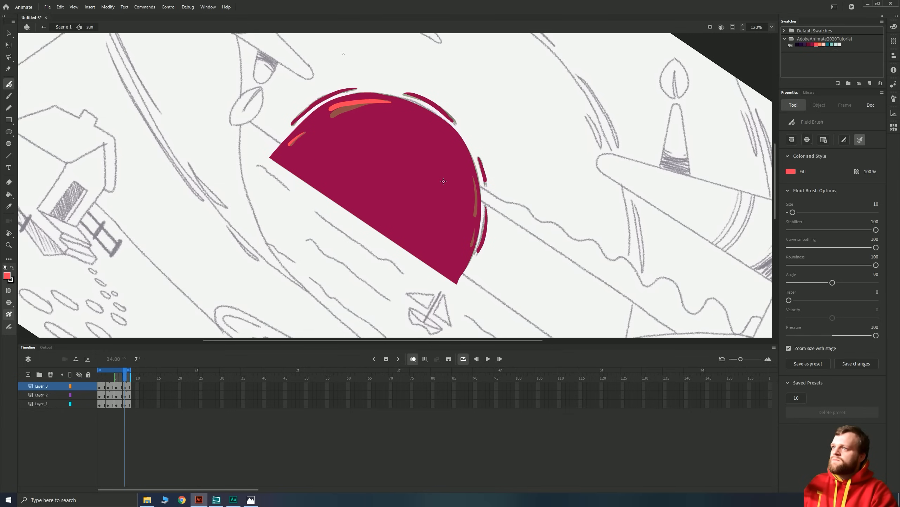
pyautogui.moveTo(473, 178); pyautogui.dragTo(475, 221)
pyautogui.moveTo(474, 229); pyautogui.dragTo(465, 252)
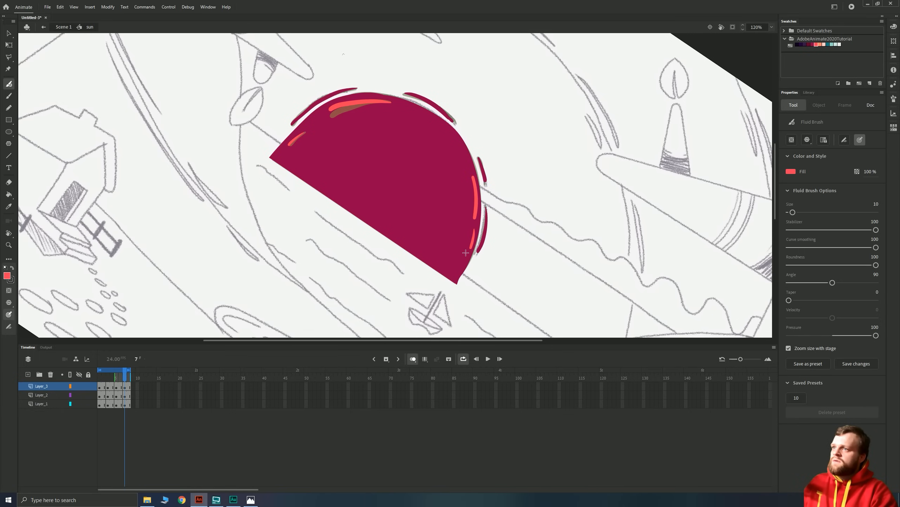
pyautogui.press('Return')
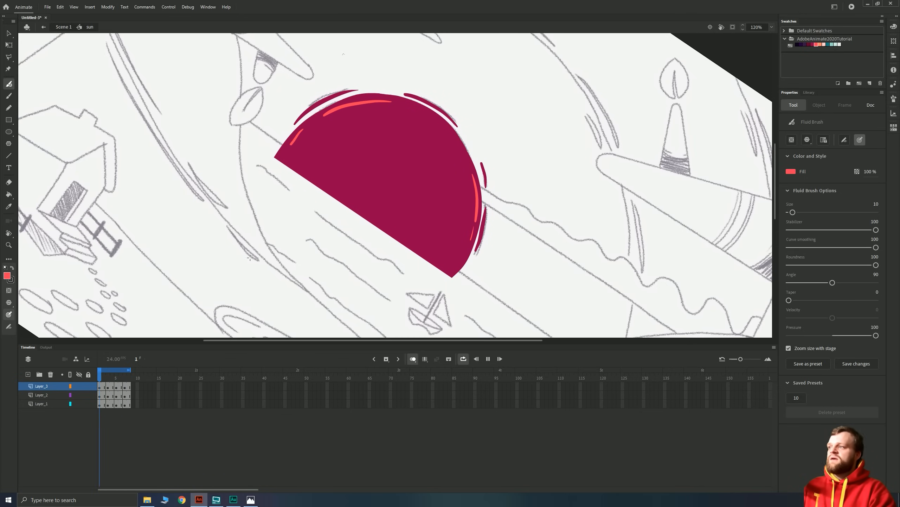
pyautogui.press('Return')
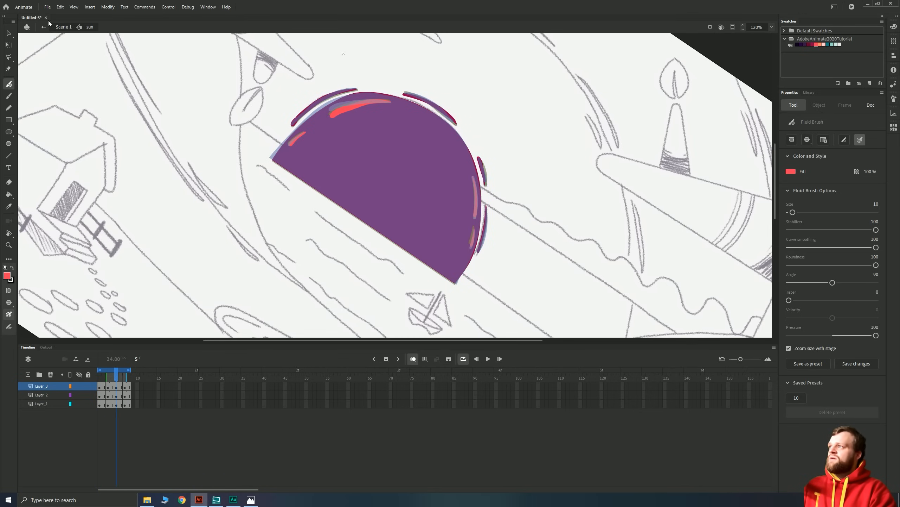
# Step: Return to Scene 1, restore the unrotated stage at 60% zoom and deselect the sun
pyautogui.click(63, 27)
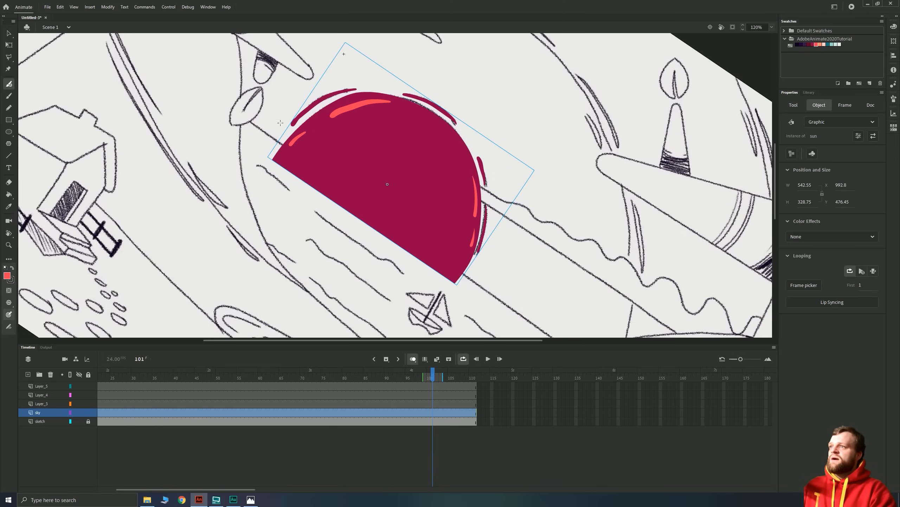
pyautogui.click(721, 28)
pyautogui.hotkey('ctrl', '-')
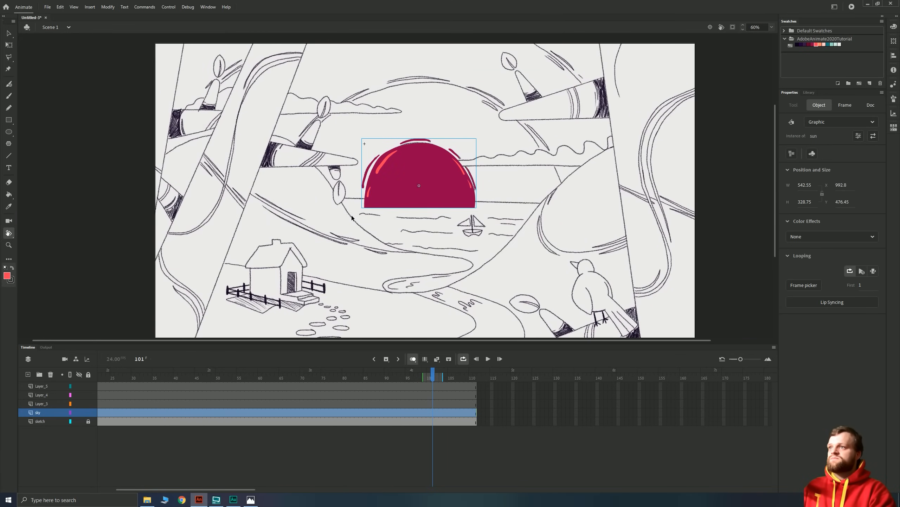
pyautogui.click(8, 33)
pyautogui.click(91, 165)
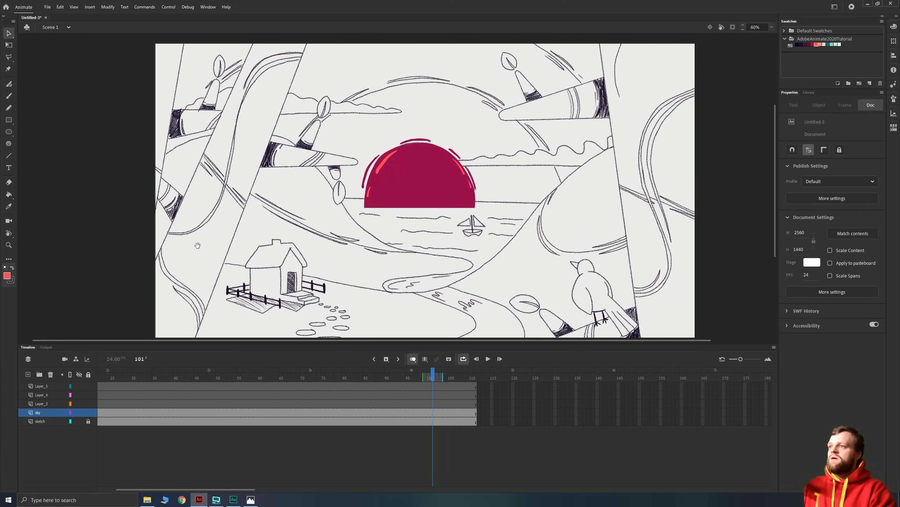
# Step: Turn off timeline looping and play the main scene through at 30% zoom
pyautogui.hotkey('ctrl', '-')
pyautogui.press('Return')
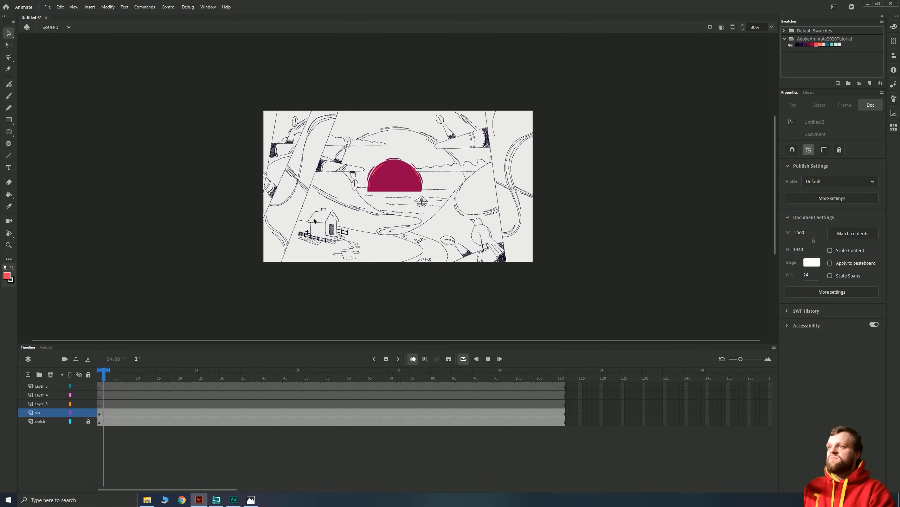
pyautogui.press('Return')
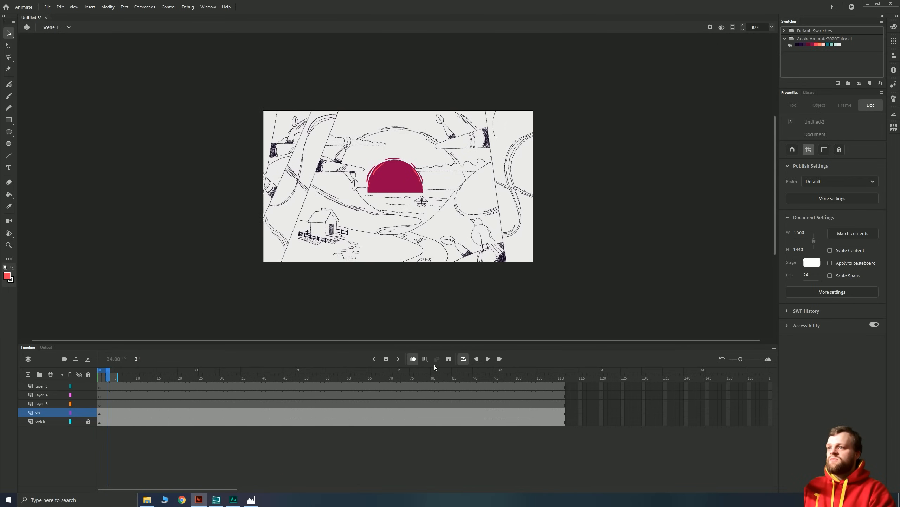
pyautogui.click(463, 359)
pyautogui.press('Return')
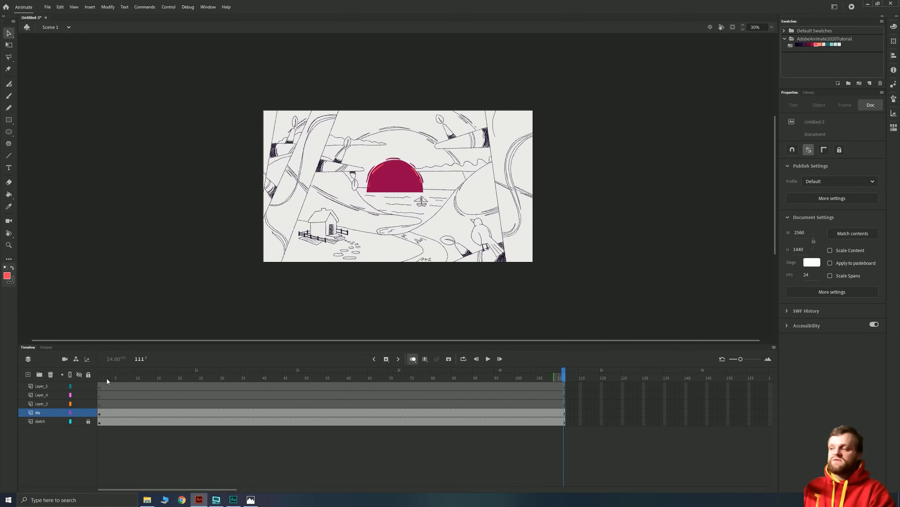
# Step: Paint a coral test squiggle across the sun's upper-left side on the sky layer at frame 3, using the Fluid Brush
pyautogui.click(107, 404)
pyautogui.click(37, 413)
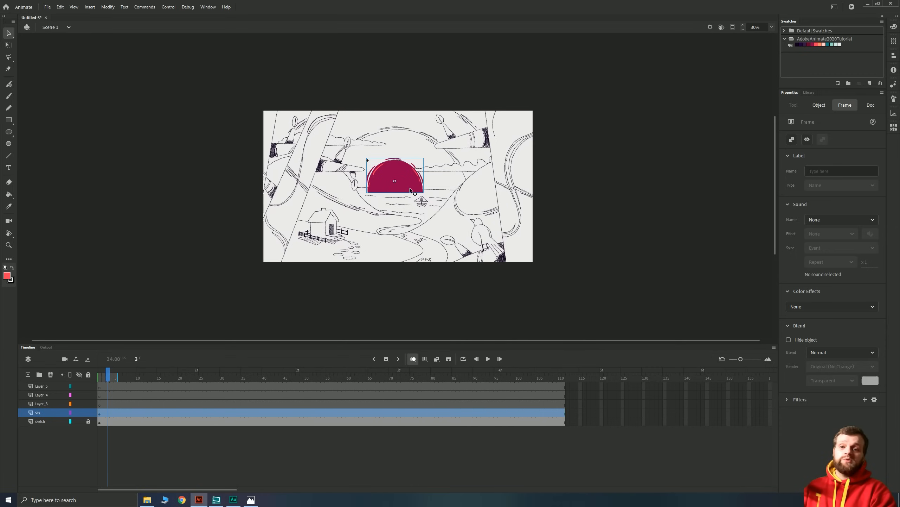
pyautogui.click(179, 174)
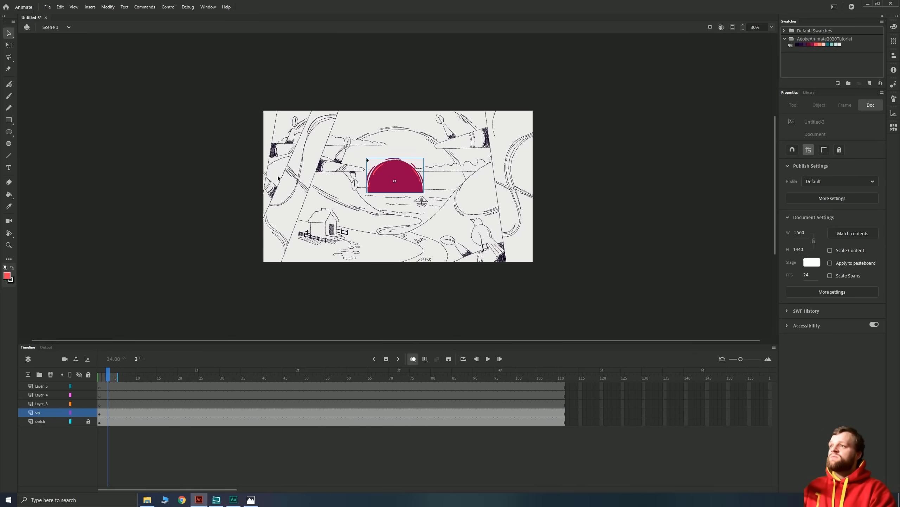
pyautogui.hotkey('ctrl', '=')
pyautogui.moveTo(395, 140); pyautogui.dragTo(399, 174)
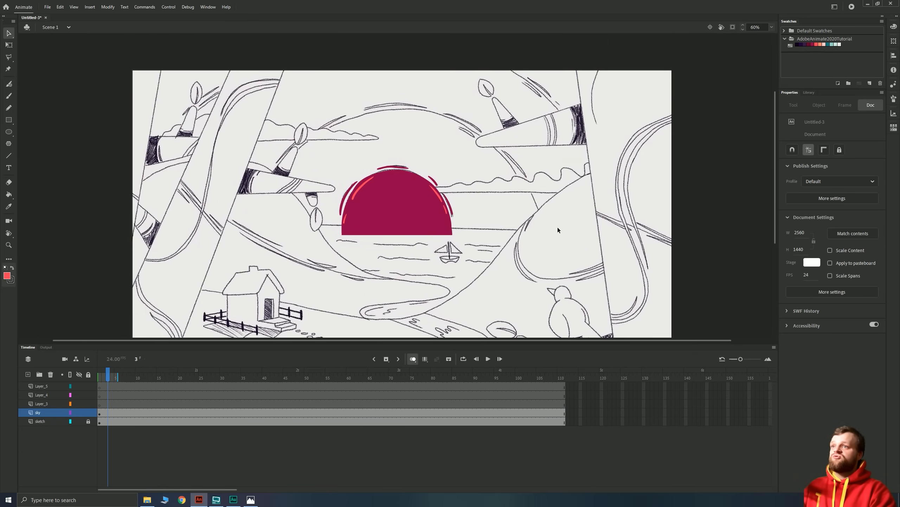
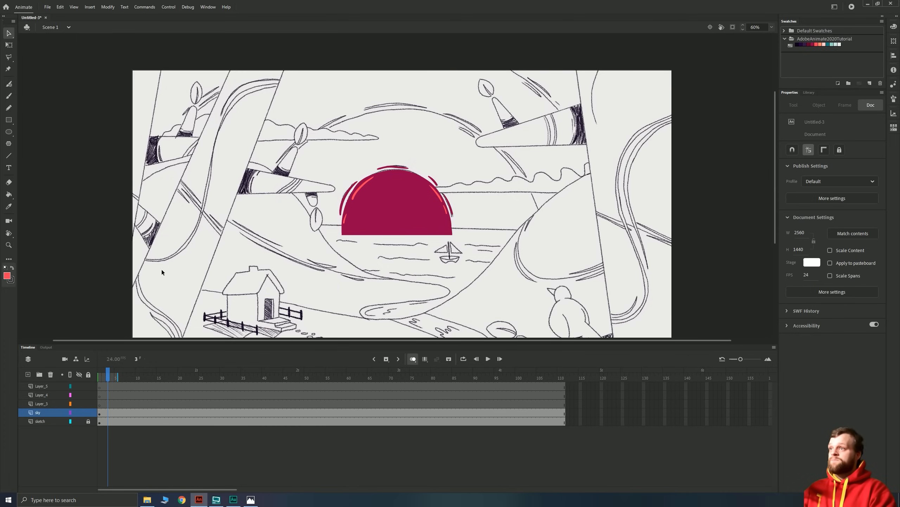
pyautogui.click(374, 218)
pyautogui.click(117, 189)
pyautogui.hotkey('shift', 'b')
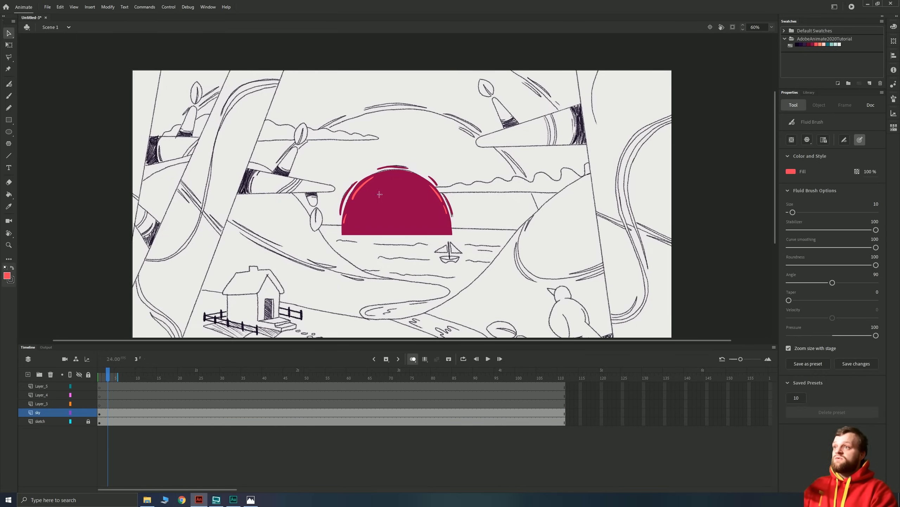
pyautogui.moveTo(447, 148)
pyautogui.mouseDown()
pyautogui.moveTo(418, 157)
pyautogui.moveTo(361, 144)
pyautogui.moveTo(377, 218)
pyautogui.moveTo(323, 199)
pyautogui.mouseUp()
pyautogui.press('v')
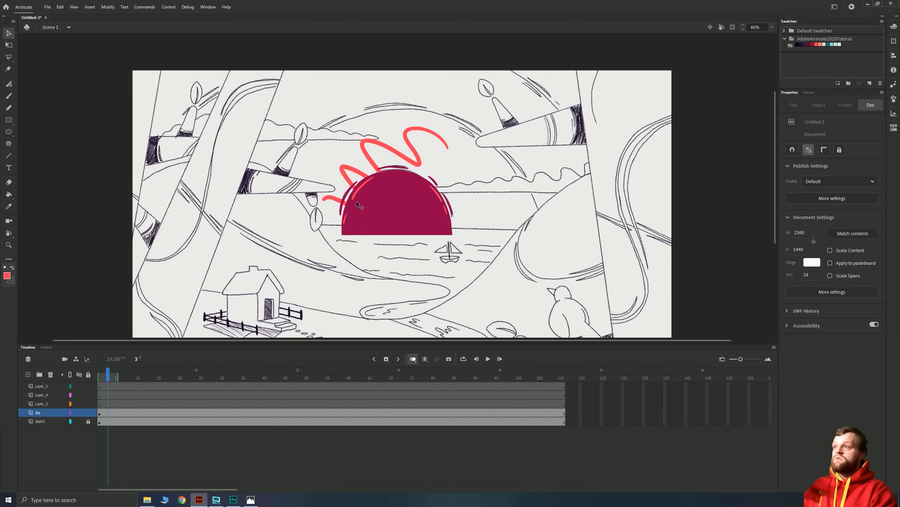
# Step: Move the sun symbol up and left over the coral squiggle, and delete the squiggle
pyautogui.click(377, 200)
pyautogui.moveTo(374, 222)
pyautogui.mouseDown()
pyautogui.moveTo(373, 189)
pyautogui.moveTo(382, 237)
pyautogui.moveTo(401, 188)
pyautogui.mouseUp()
pyautogui.click(369, 173)
pyautogui.press('Delete')
# Step: Bring the sun symbol to the front and move it down toward the sketched horizon
pyautogui.rightClick(385, 163)
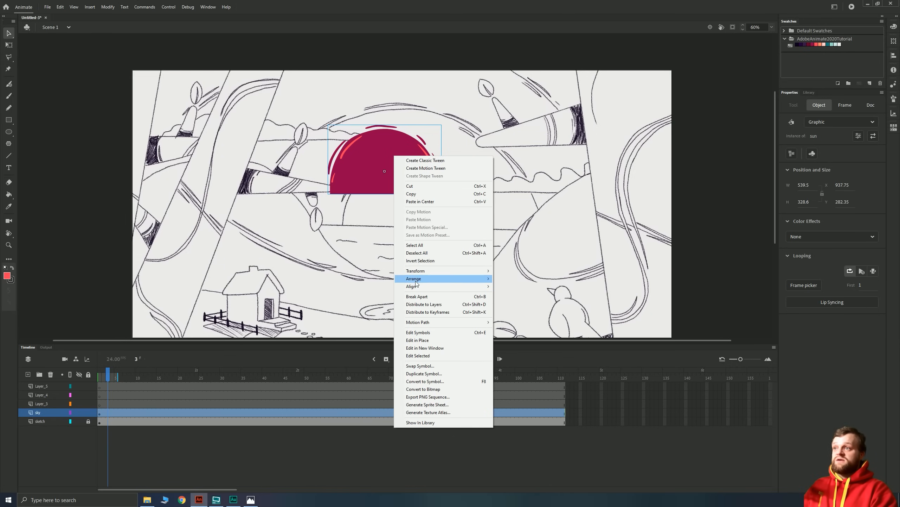
pyautogui.moveTo(419, 280)
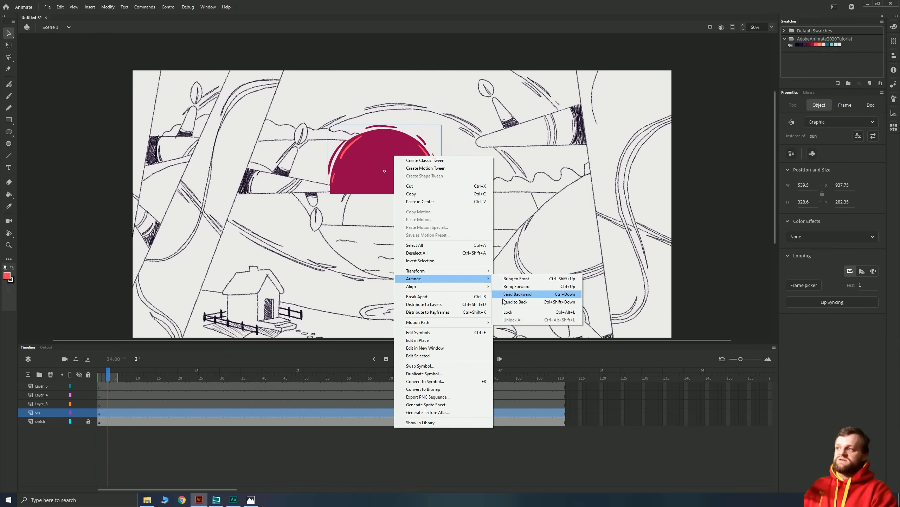
pyautogui.click(504, 280)
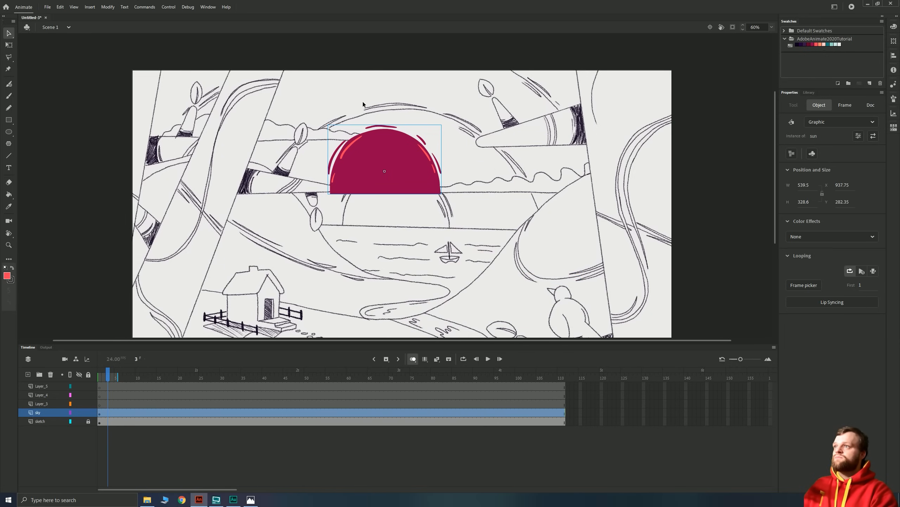
pyautogui.moveTo(358, 174); pyautogui.dragTo(376, 227)
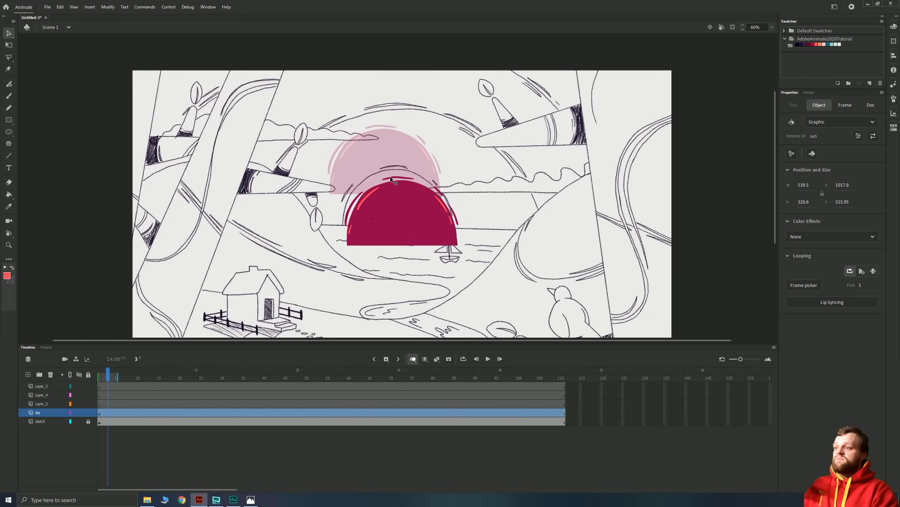
# Step: Undo the sun's moves and stacking change, the squiggle's deletion and the squiggle itself
pyautogui.hotkey('ctrl', 'z')
pyautogui.hotkey('ctrl', 'z')
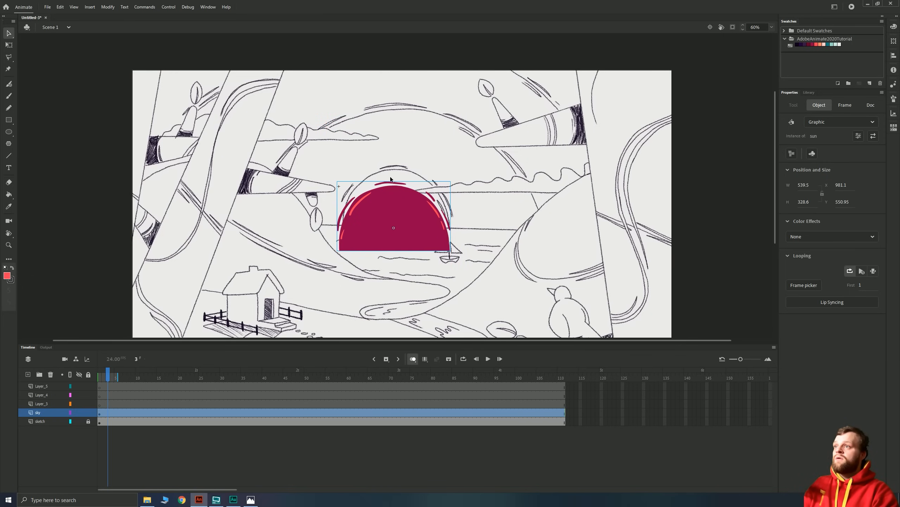
pyautogui.hotkey('ctrl', 'z')
pyautogui.hotkey('ctrl', 'z')
pyautogui.hotkey('ctrl', 'z')
pyautogui.hotkey('ctrl', 'z')
pyautogui.hotkey('ctrl', 'z')
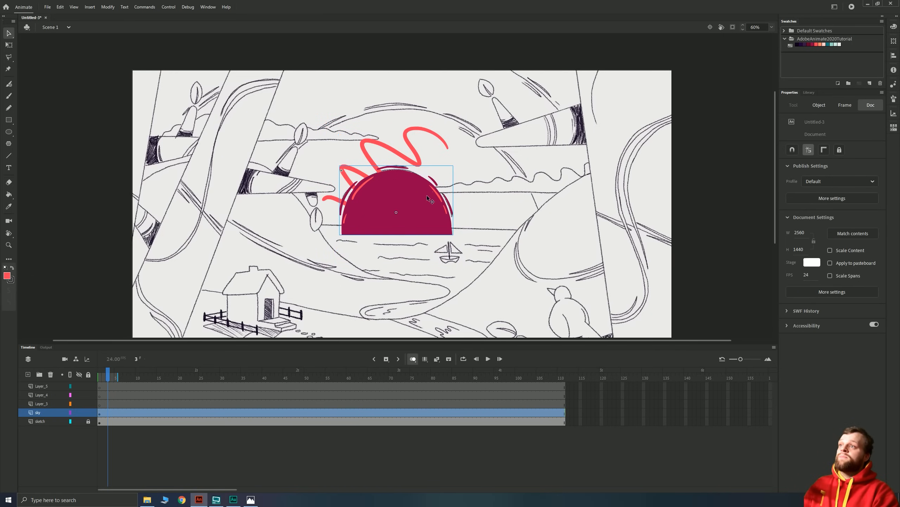
pyautogui.hotkey('ctrl', 'z')
pyautogui.hotkey('ctrl', 'z')
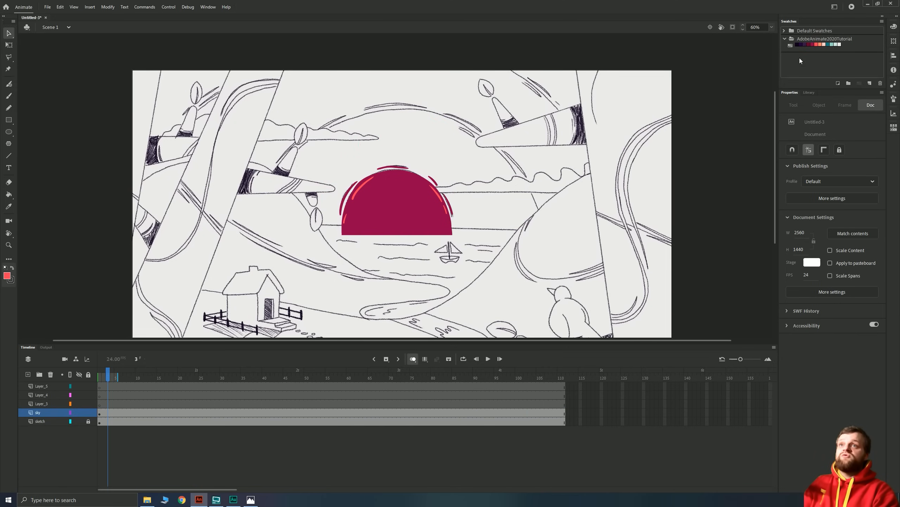
# Step: Outline a large closed coral dome around the sun along the sketched outer ring with the size 10 Fluid Brush and fill it coral
pyautogui.click(817, 44)
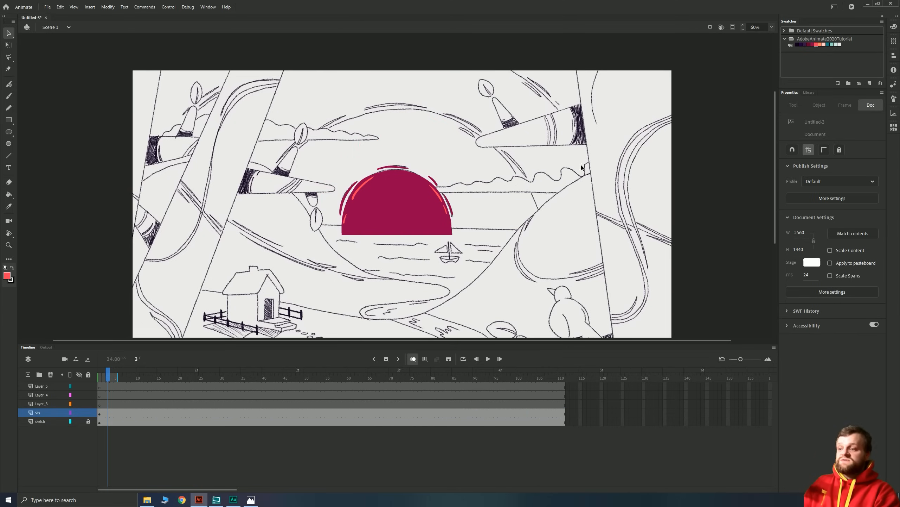
pyautogui.press('b')
pyautogui.moveTo(358, 179); pyautogui.dragTo(369, 172)
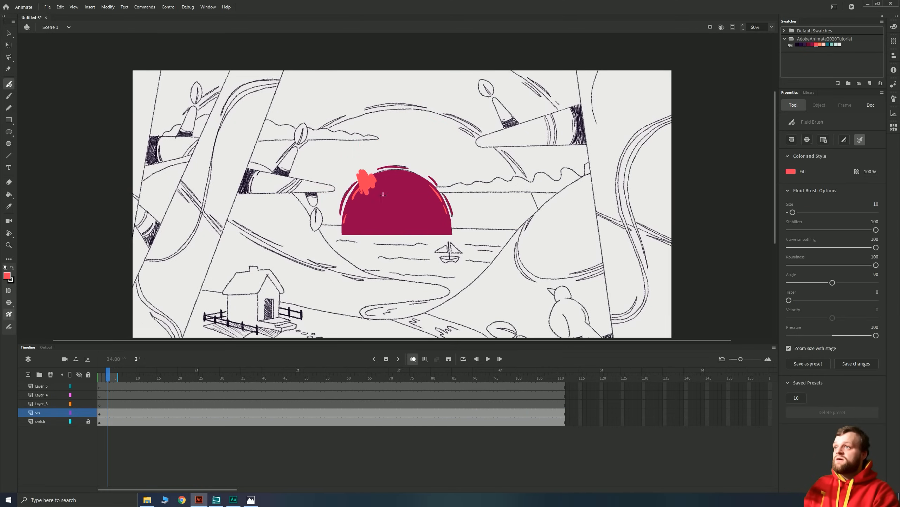
pyautogui.hotkey('ctrl', 'z')
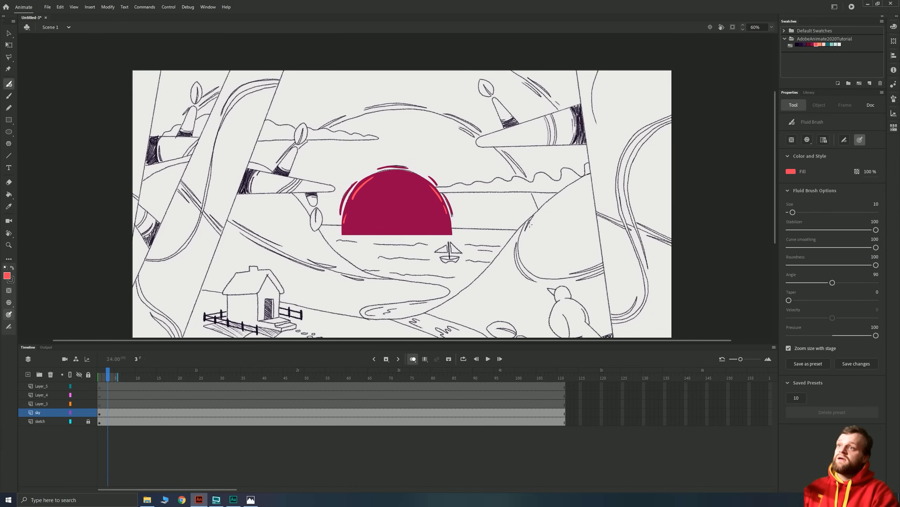
pyautogui.moveTo(549, 260)
pyautogui.mouseDown()
pyautogui.moveTo(536, 201)
pyautogui.moveTo(505, 159)
pyautogui.moveTo(475, 132)
pyautogui.moveTo(411, 114)
pyautogui.moveTo(337, 125)
pyautogui.moveTo(301, 145)
pyautogui.moveTo(274, 186)
pyautogui.moveTo(261, 264)
pyautogui.mouseUp()
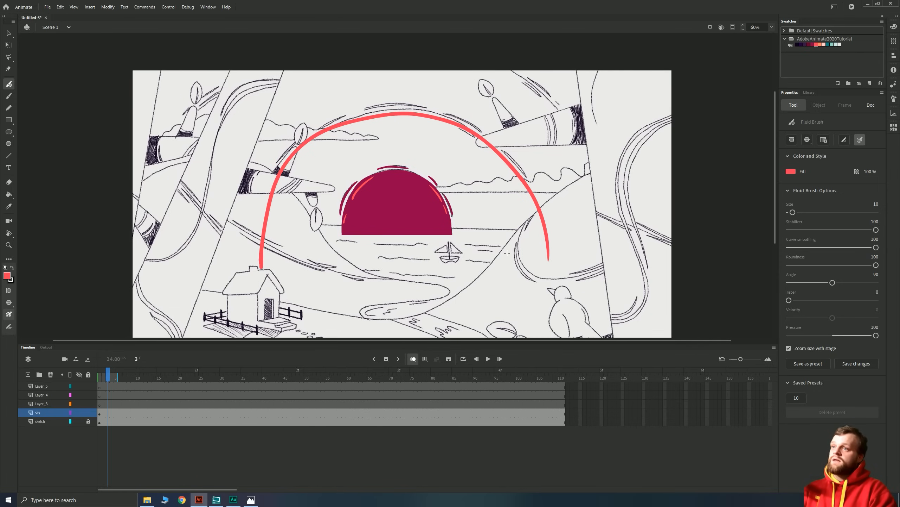
pyautogui.moveTo(547, 260)
pyautogui.mouseDown()
pyautogui.moveTo(409, 253)
pyautogui.moveTo(324, 235)
pyautogui.moveTo(263, 239)
pyautogui.mouseUp()
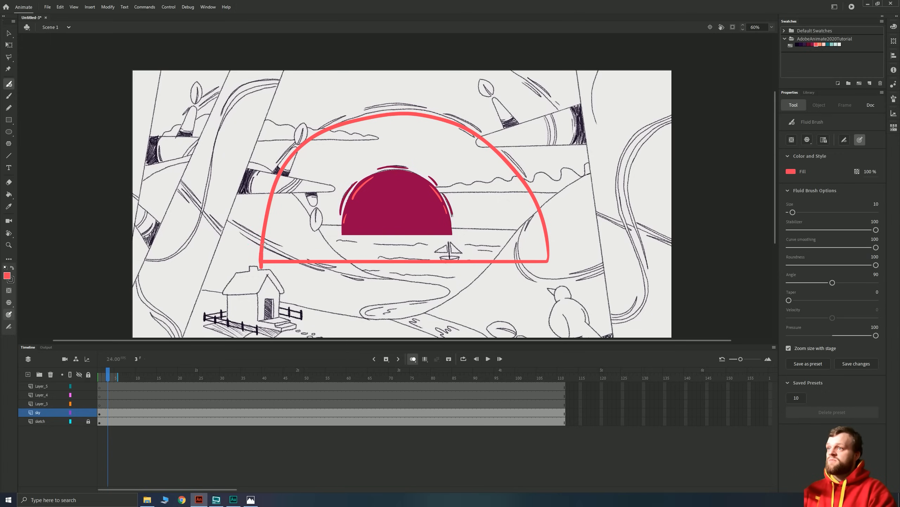
pyautogui.press('k')
pyautogui.click(424, 206)
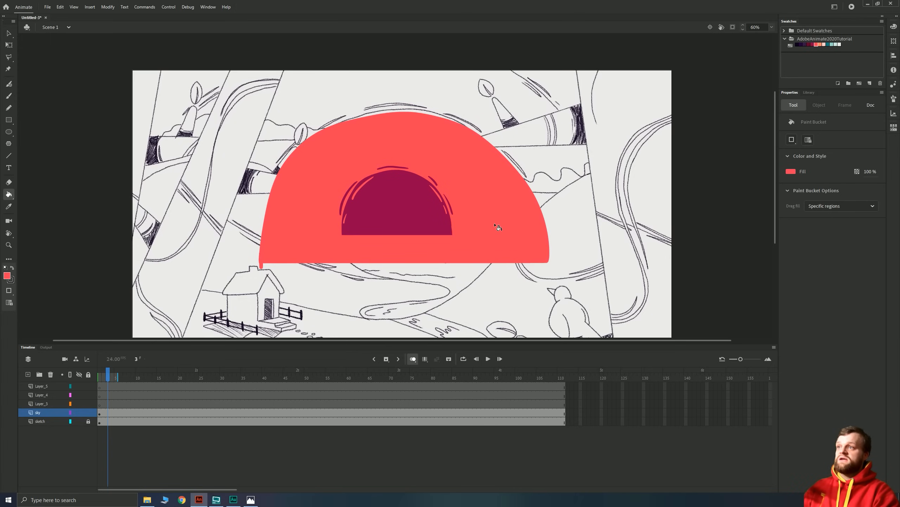
# Step: Try drawing a coral circle beside the dome, moving it over the sun and enlarging it with Free Transform
pyautogui.press('v')
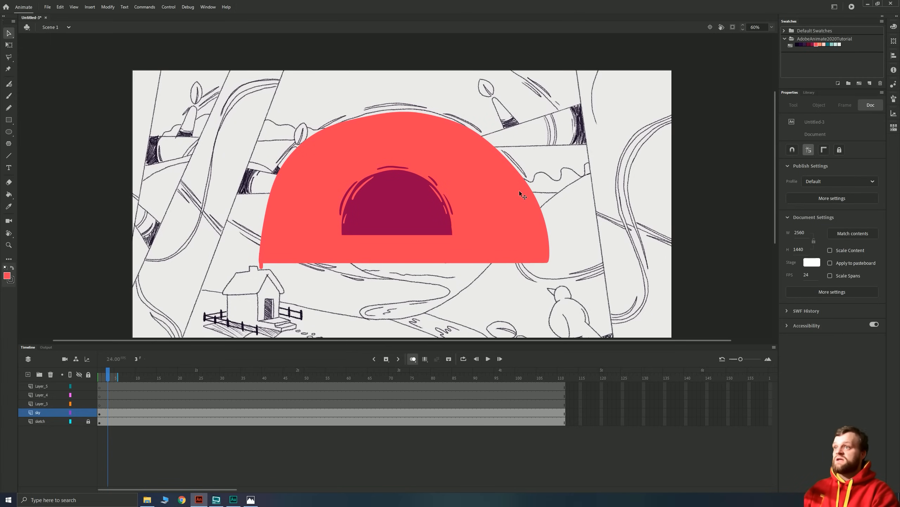
pyautogui.click(9, 134)
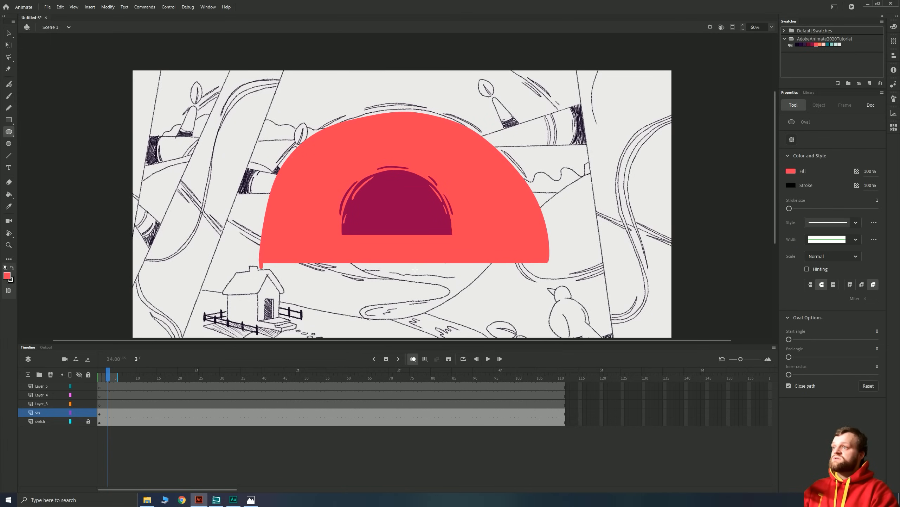
pyautogui.moveTo(228, 262); pyautogui.dragTo(51, 82)
pyautogui.press('v')
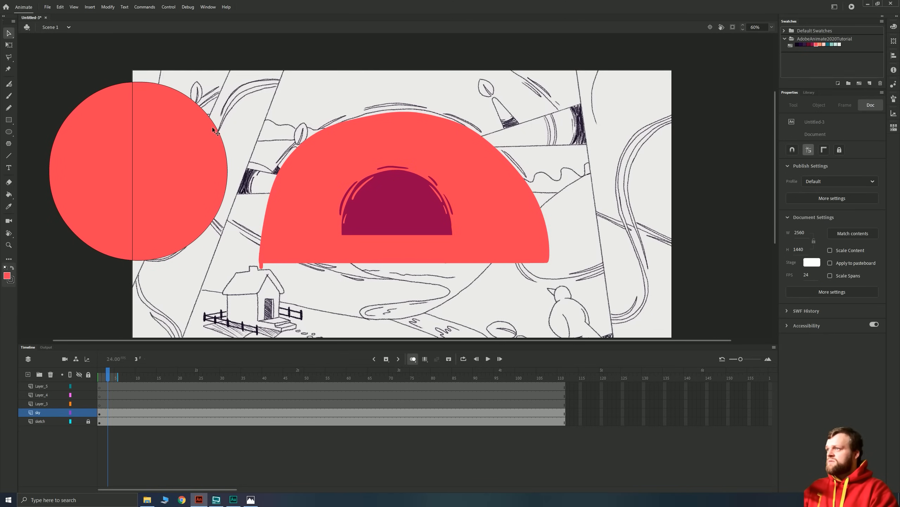
pyautogui.click(214, 123)
pyautogui.moveTo(179, 226); pyautogui.dragTo(448, 282)
pyautogui.press('q')
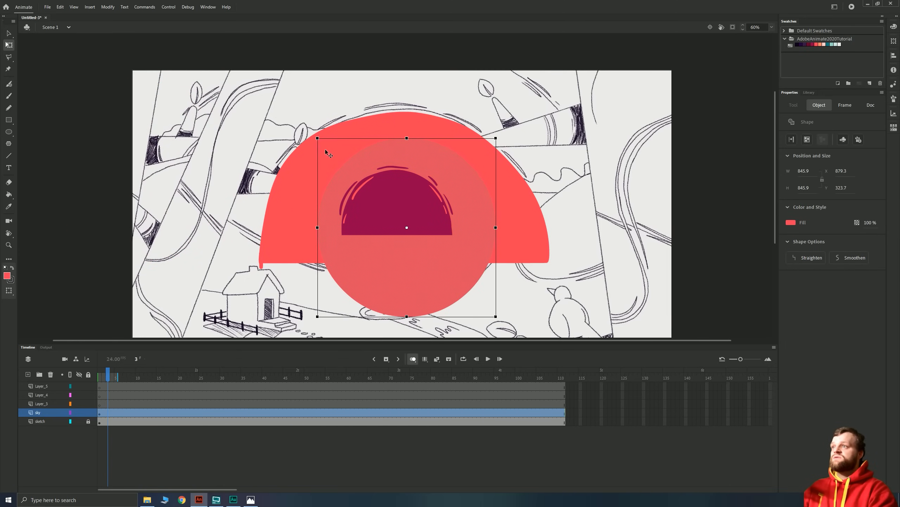
pyautogui.moveTo(317, 137); pyautogui.dragTo(276, 108)
pyautogui.click(301, 121)
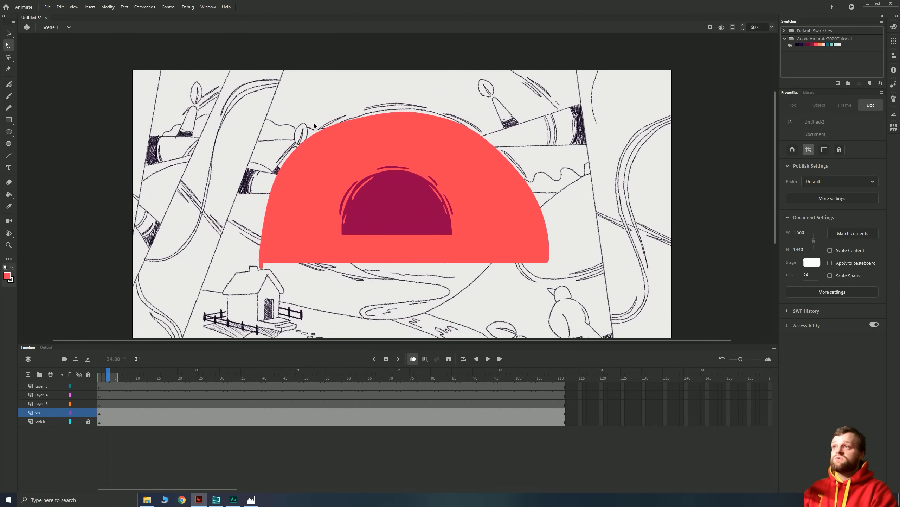
# Step: Scale the coral dome to about 1360 by 776 px and widen its left edge with a coral Fluid Brush stroke
pyautogui.click(374, 132)
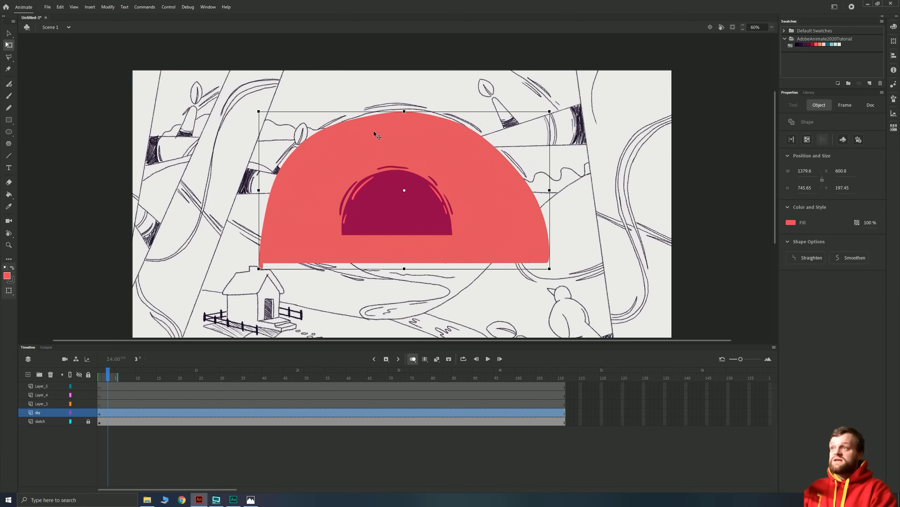
pyautogui.moveTo(405, 112); pyautogui.dragTo(404, 108)
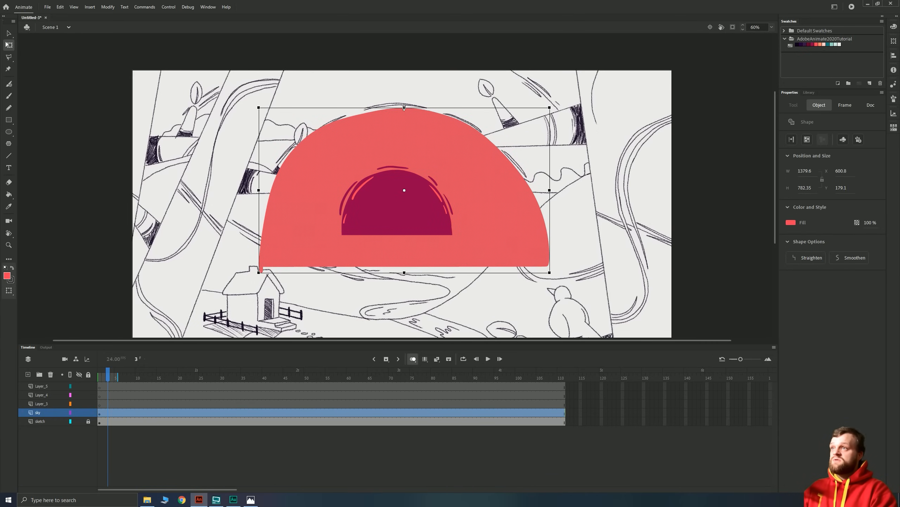
pyautogui.moveTo(259, 190)
pyautogui.mouseDown()
pyautogui.moveTo(287, 191)
pyautogui.moveTo(261, 186)
pyautogui.mouseUp()
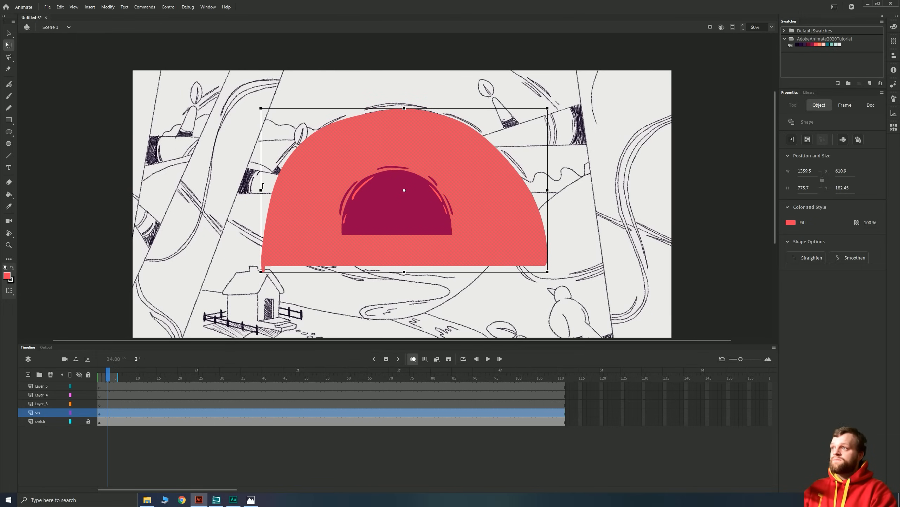
pyautogui.press('b')
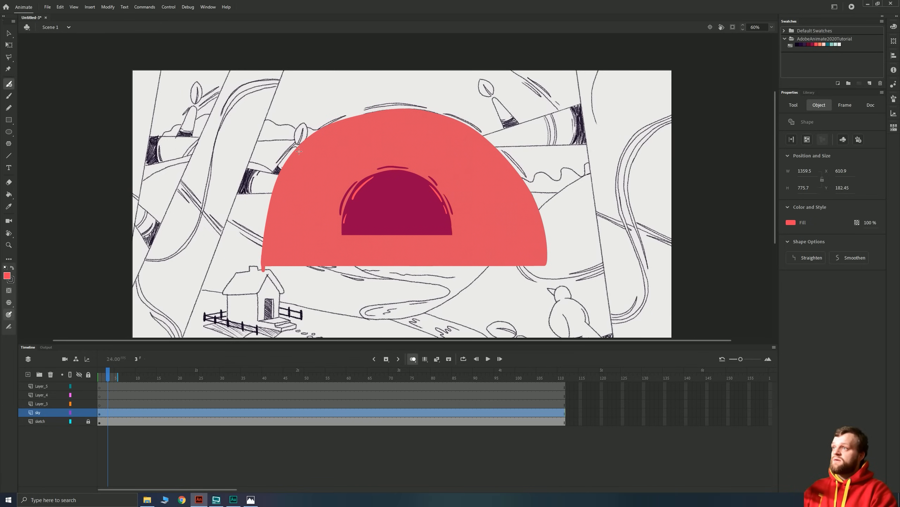
pyautogui.moveTo(271, 195); pyautogui.dragTo(259, 267)
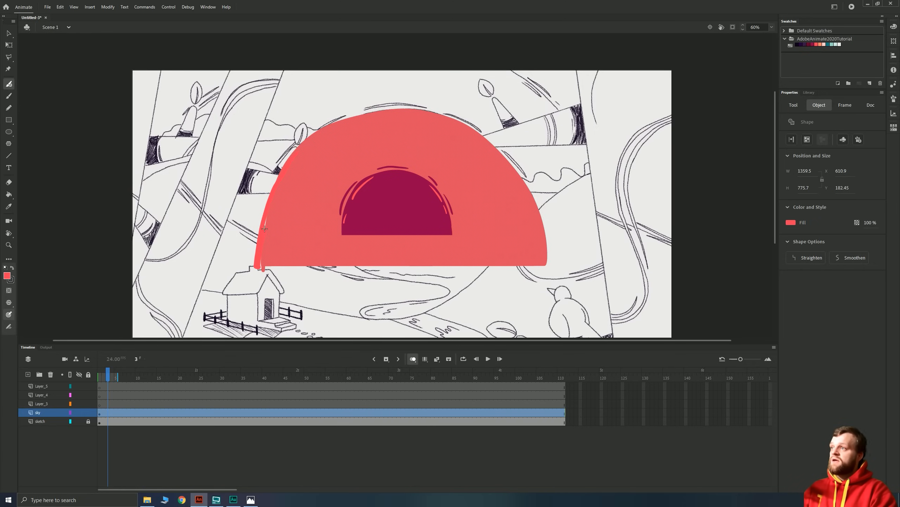
pyautogui.press('Escape')
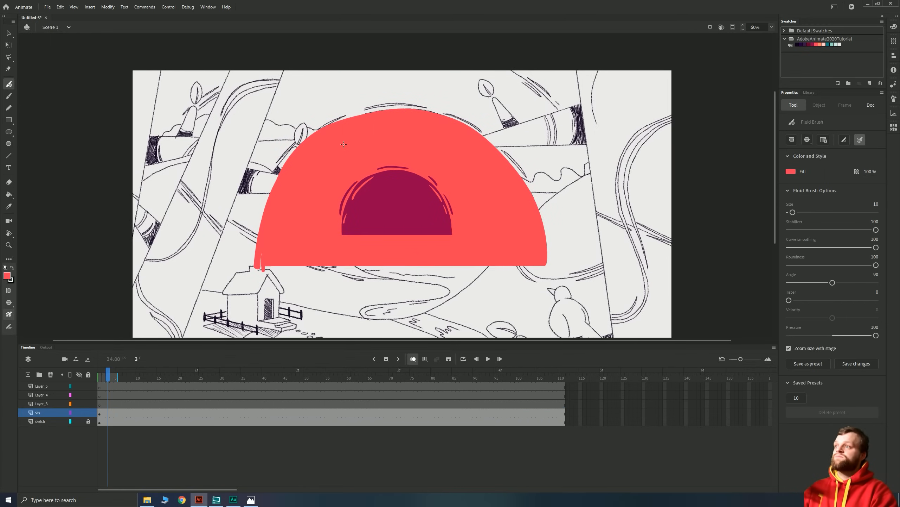
# Step: Delete the strip of the coral dome below the sun's base to leave a straight lower edge
pyautogui.press('v')
pyautogui.moveTo(570, 300)
pyautogui.mouseDown()
pyautogui.moveTo(287, 270)
pyautogui.moveTo(204, 237)
pyautogui.mouseUp()
pyautogui.press('Delete')
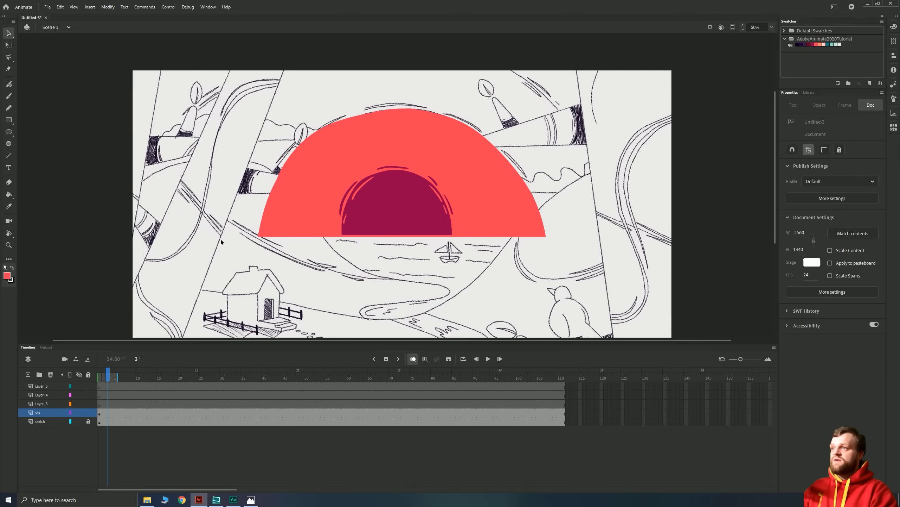
# Step: Convert the coral dome to a graphic symbol named skyMid
pyautogui.click(477, 200)
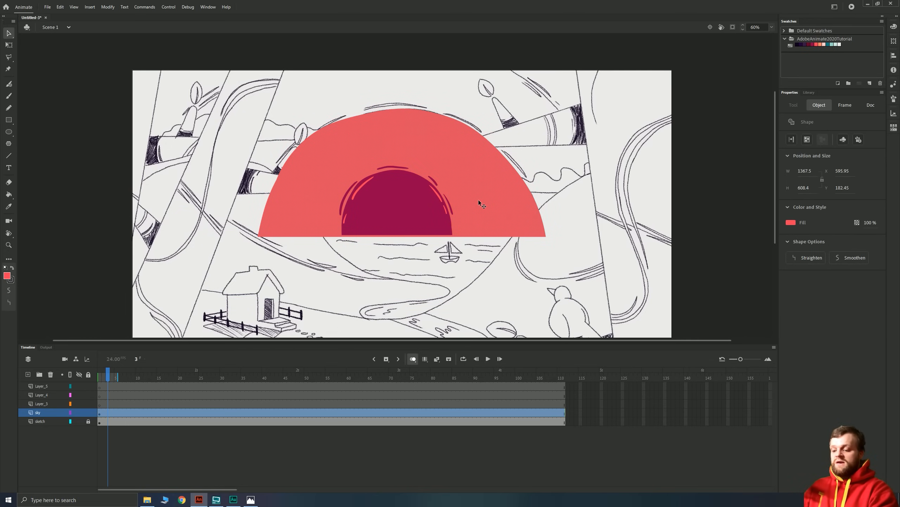
pyautogui.press('F8')
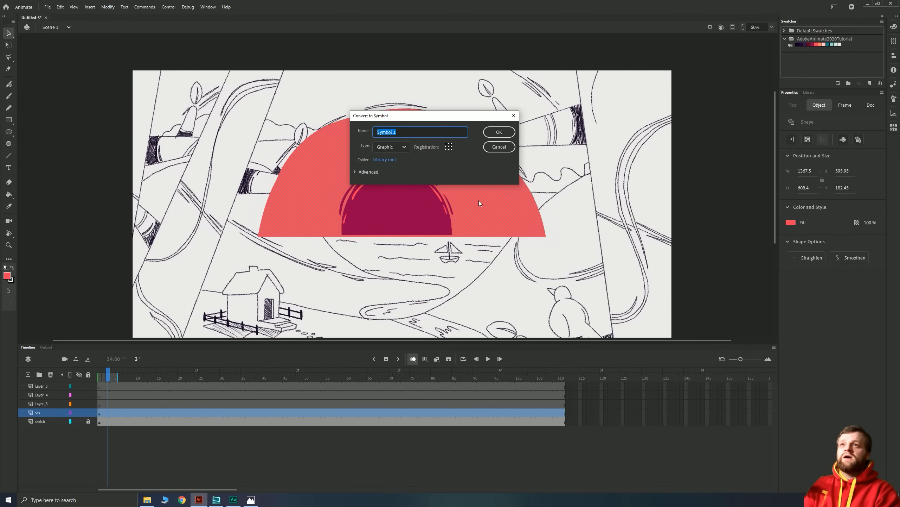
pyautogui.write('skymid')
pyautogui.press('Return')
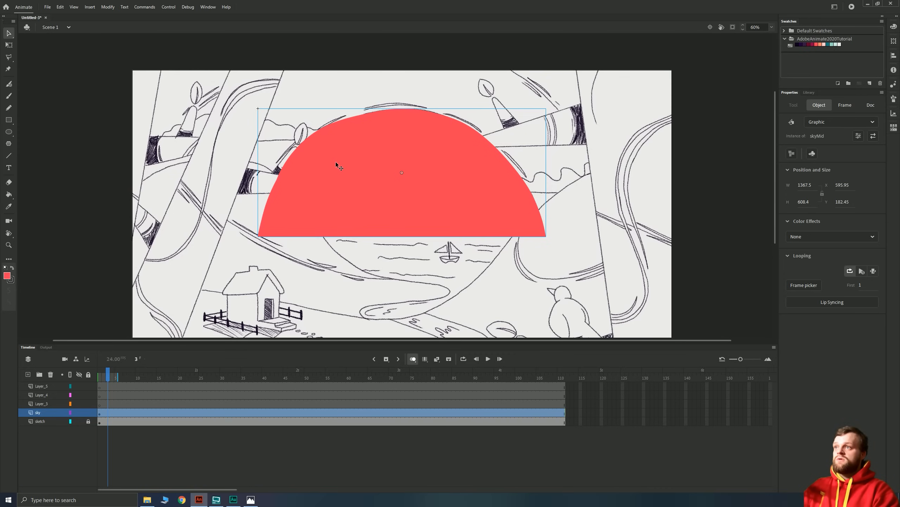
# Step: Send the skyMid symbol backward behind the sun
pyautogui.rightClick(348, 164)
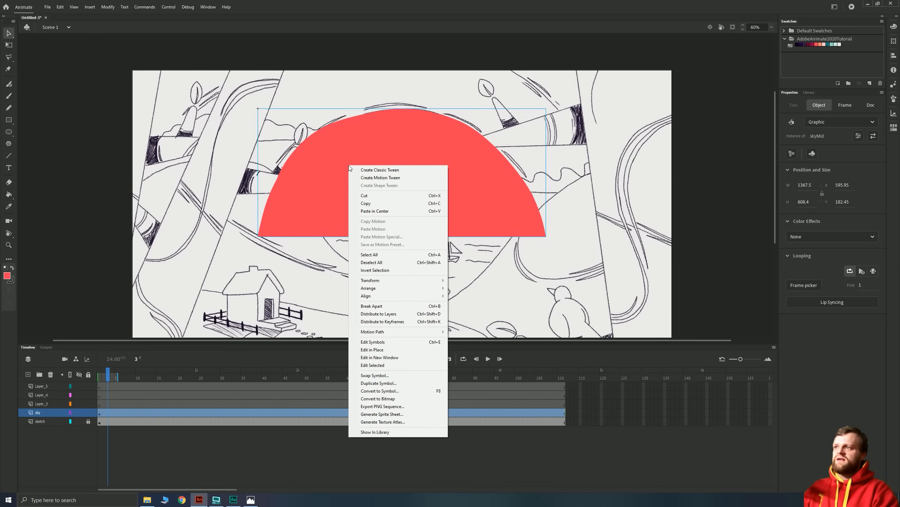
pyautogui.moveTo(389, 288)
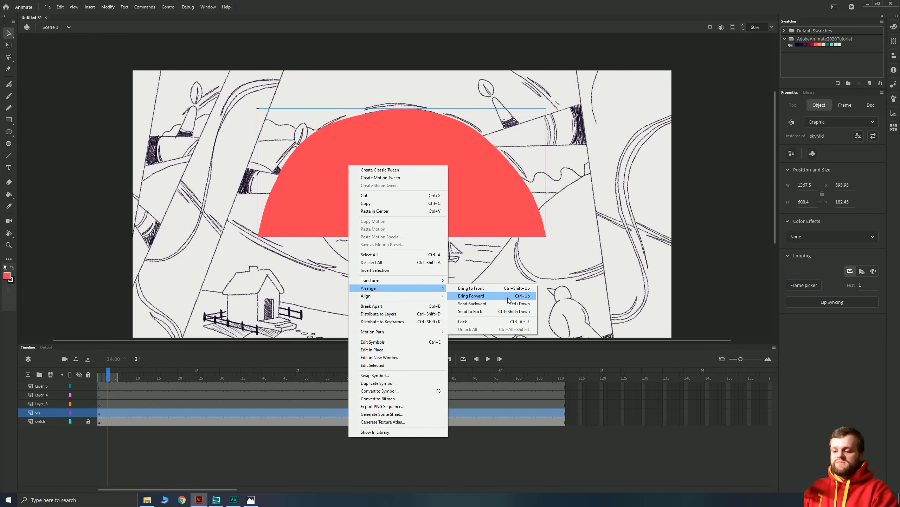
pyautogui.click(497, 303)
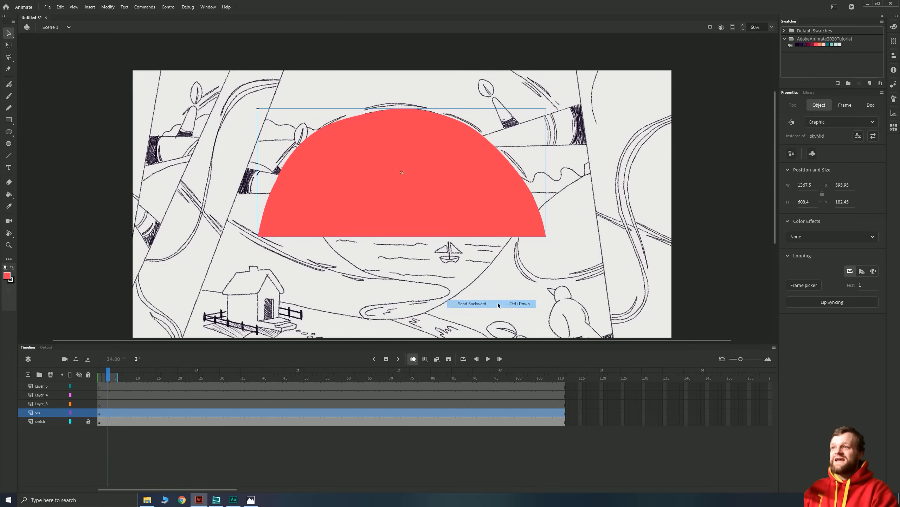
# Step: Open the skyMid symbol for editing, add blank keyframes on Layer_1 at frames 3, 5 and 7, and extend it to frame 8
pyautogui.doubleClick(307, 191)
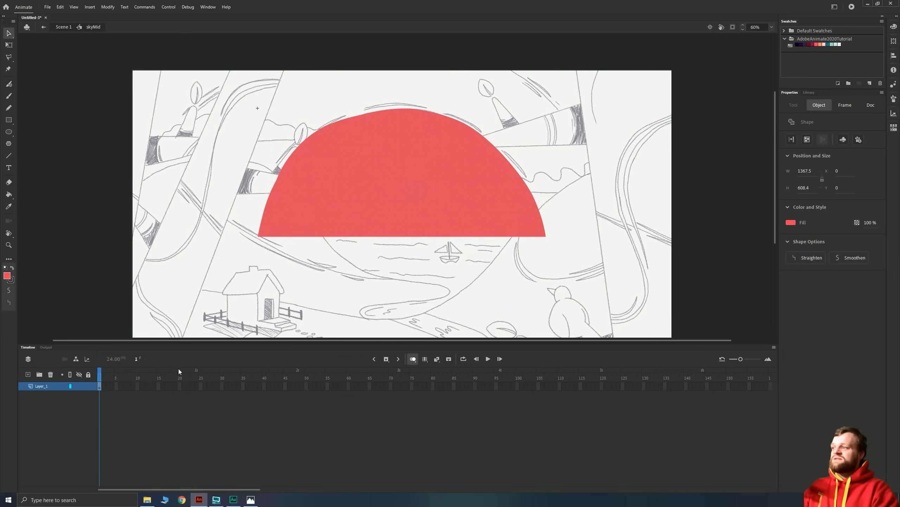
pyautogui.click(109, 387)
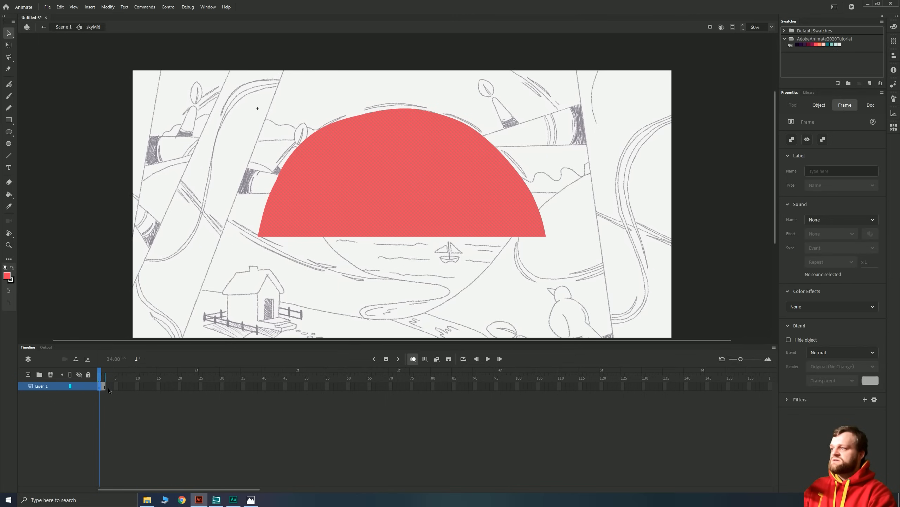
pyautogui.press('F7')
pyautogui.click(116, 388)
pyautogui.press('F7')
pyautogui.click(124, 387)
pyautogui.press('F7')
pyautogui.press('F5')
# Step: Add a second layer in the skyMid symbol with blank keyframes at frames 3, 5 and 7
pyautogui.click(28, 374)
pyautogui.click(108, 387)
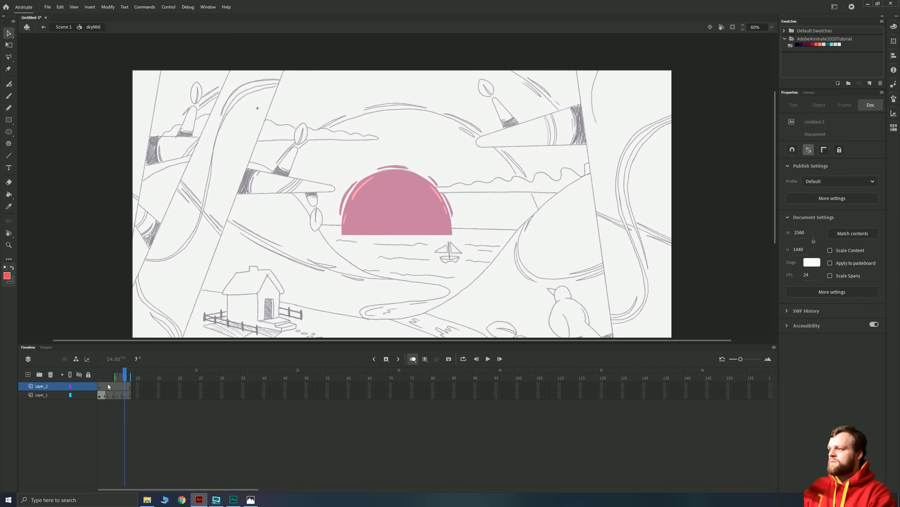
pyautogui.press('F7')
pyautogui.click(117, 388)
pyautogui.press('F7')
pyautogui.click(124, 387)
pyautogui.press('F7')
# Step: Add a third layer in the skyMid symbol with blank keyframes at frames 3, 5 and 7
pyautogui.click(29, 375)
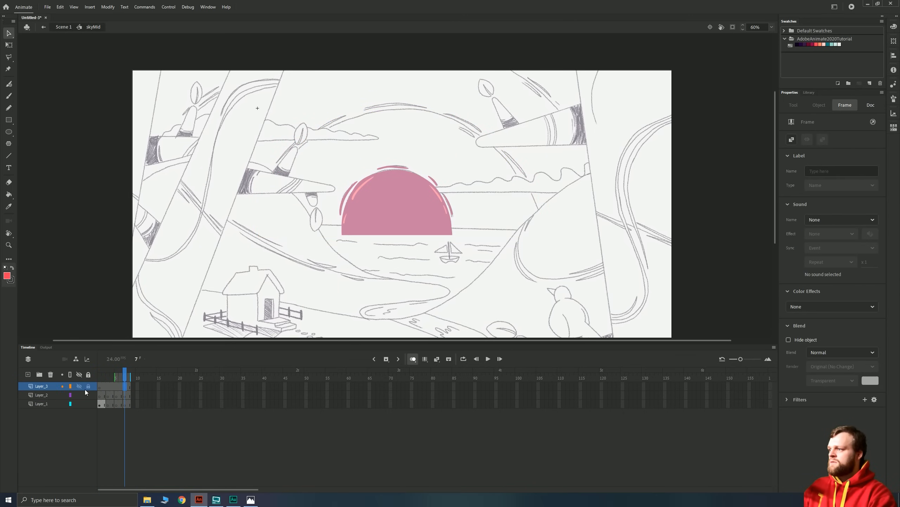
pyautogui.click(108, 388)
pyautogui.press('F7')
pyautogui.click(116, 388)
pyautogui.press('F7')
pyautogui.click(125, 388)
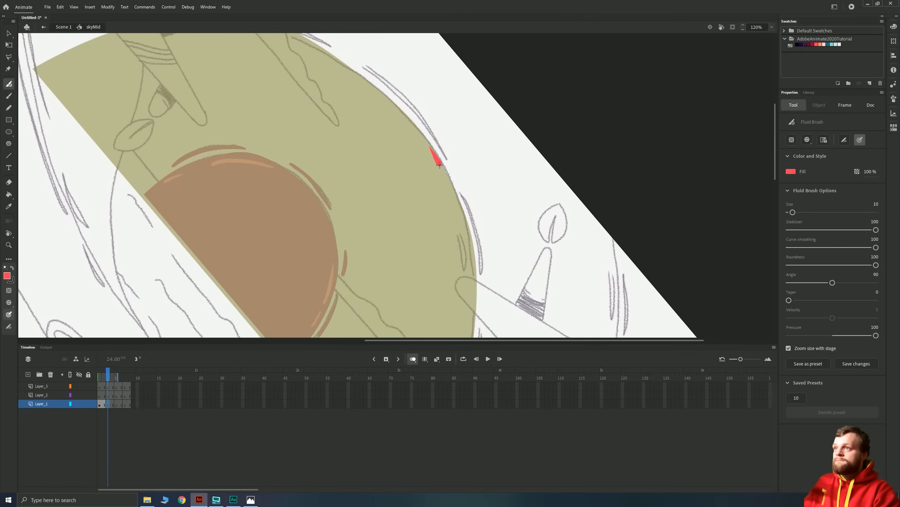
# Step: Redraw the coral dome's outline on Layer_1 at frame 3 with the Fluid Brush and fill it with coral
pyautogui.moveTo(434, 155); pyautogui.dragTo(453, 223)
pyautogui.moveTo(455, 169); pyautogui.dragTo(485, 69)
pyautogui.moveTo(484, 120); pyautogui.dragTo(416, 312)
pyautogui.moveTo(354, 44); pyautogui.dragTo(430, 328)
pyautogui.moveTo(373, 199); pyautogui.dragTo(347, 117)
pyautogui.moveTo(490, 312)
pyautogui.mouseDown()
pyautogui.moveTo(405, 137)
pyautogui.moveTo(246, 73)
pyautogui.moveTo(155, 72)
pyautogui.mouseUp()
pyautogui.moveTo(175, 118); pyautogui.dragTo(342, 136)
pyautogui.hotkey('ctrl', '-')
pyautogui.moveTo(209, 80); pyautogui.dragTo(231, 158)
pyautogui.press('k')
pyautogui.click(391, 185)
# Step: Redraw the dome's outline on Layer_1 at frame 5 with the Fluid Brush and fill it with coral
pyautogui.press('.')
pyautogui.press('.')
pyautogui.press('b')
pyautogui.moveTo(419, 192); pyautogui.dragTo(431, 334)
pyautogui.moveTo(413, 336)
pyautogui.mouseDown()
pyautogui.moveTo(448, 160)
pyautogui.moveTo(360, 321)
pyautogui.mouseUp()
pyautogui.moveTo(359, 323)
pyautogui.mouseDown()
pyautogui.moveTo(483, 222)
pyautogui.moveTo(421, 261)
pyautogui.mouseUp()
pyautogui.moveTo(567, 39); pyautogui.dragTo(593, 393)
pyautogui.moveTo(606, 273)
pyautogui.mouseDown()
pyautogui.moveTo(572, 210)
pyautogui.moveTo(442, 103)
pyautogui.moveTo(280, 91)
pyautogui.mouseUp()
pyautogui.moveTo(430, 96); pyautogui.dragTo(563, 224)
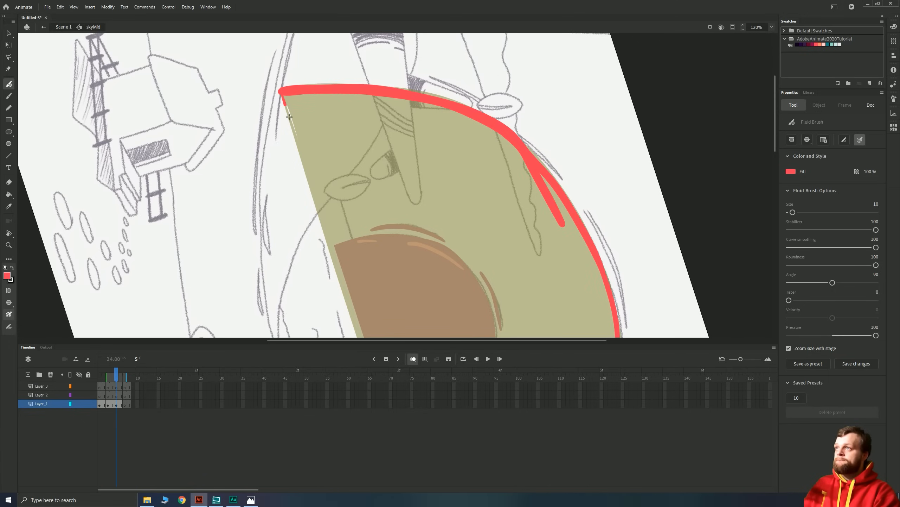
pyautogui.moveTo(422, 330); pyautogui.dragTo(319, 43)
pyautogui.moveTo(262, 37); pyautogui.dragTo(318, 205)
pyautogui.moveTo(319, 42); pyautogui.dragTo(422, 330)
pyautogui.press('k')
pyautogui.click(425, 199)
# Step: Trace the coral dome on Layer_1 at frame 7 with the Fluid Brush
pyautogui.press('.')
pyautogui.press('.')
pyautogui.press('b')
pyautogui.moveTo(532, 284); pyautogui.dragTo(416, 142)
pyautogui.moveTo(482, 109)
pyautogui.mouseDown()
pyautogui.moveTo(505, 232)
pyautogui.moveTo(582, 112)
pyautogui.mouseUp()
pyautogui.moveTo(580, 142); pyautogui.dragTo(484, 312)
pyautogui.moveTo(485, 279); pyautogui.dragTo(539, 199)
pyautogui.moveTo(549, 229); pyautogui.dragTo(471, 286)
pyautogui.moveTo(619, 257)
pyautogui.mouseDown()
pyautogui.moveTo(583, 197)
pyautogui.moveTo(305, 93)
pyautogui.moveTo(573, 210)
pyautogui.mouseUp()
pyautogui.moveTo(305, 93); pyautogui.dragTo(314, 41)
pyautogui.moveTo(313, 42); pyautogui.dragTo(407, 327)
pyautogui.moveTo(406, 328)
pyautogui.mouseDown()
pyautogui.moveTo(342, 151)
pyautogui.moveTo(385, 289)
pyautogui.mouseUp()
pyautogui.moveTo(385, 288); pyautogui.dragTo(340, 149)
pyautogui.moveTo(340, 149); pyautogui.dragTo(379, 259)
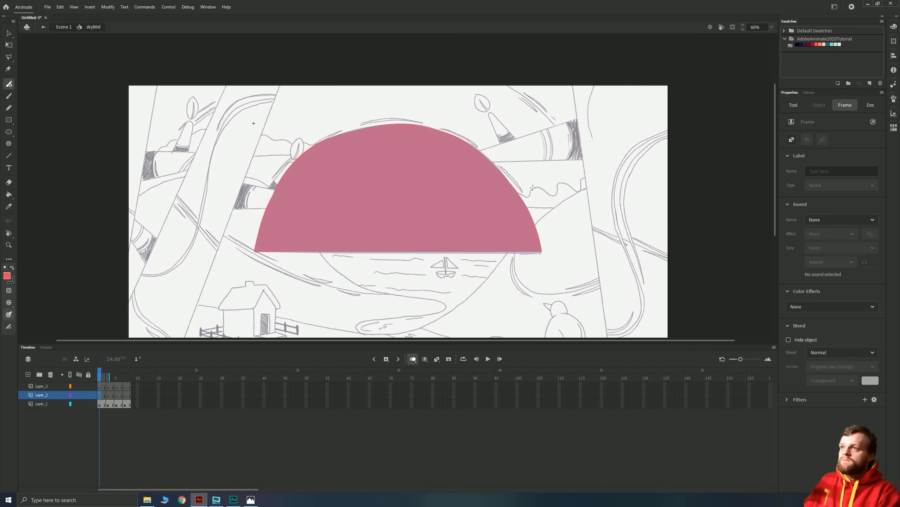
# Step: Paint short coral accent strokes along the dome's outer edge on Layer_2 at frames 1 and 3
pyautogui.moveTo(507, 174); pyautogui.dragTo(532, 205)
pyautogui.moveTo(401, 120); pyautogui.dragTo(364, 124)
pyautogui.moveTo(338, 131); pyautogui.dragTo(312, 145)
pyautogui.moveTo(297, 153)
pyautogui.mouseDown()
pyautogui.moveTo(272, 188)
pyautogui.moveTo(295, 156)
pyautogui.moveTo(342, 131)
pyautogui.mouseUp()
pyautogui.press('.')
pyautogui.press('.')
pyautogui.moveTo(480, 145); pyautogui.dragTo(430, 122)
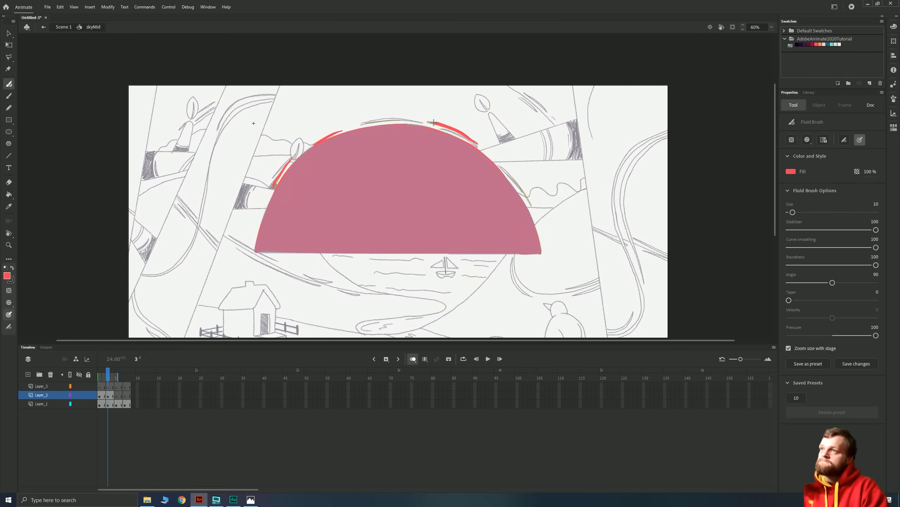
pyautogui.moveTo(506, 172); pyautogui.dragTo(534, 208)
pyautogui.moveTo(412, 121); pyautogui.dragTo(365, 122)
# Step: Paint varied coral accent strokes around the dome's outer edge on Layer_2 at frames 5 and 7
pyautogui.press('.')
pyautogui.press('.')
pyautogui.moveTo(431, 122); pyautogui.dragTo(481, 145)
pyautogui.moveTo(509, 174); pyautogui.dragTo(532, 208)
pyautogui.moveTo(413, 120); pyautogui.dragTo(368, 121)
pyautogui.moveTo(337, 131); pyautogui.dragTo(271, 189)
pyautogui.press('.')
pyautogui.press('.')
pyautogui.moveTo(271, 189)
pyautogui.mouseDown()
pyautogui.moveTo(291, 159)
pyautogui.moveTo(340, 132)
pyautogui.mouseUp()
pyautogui.moveTo(368, 121); pyautogui.dragTo(420, 124)
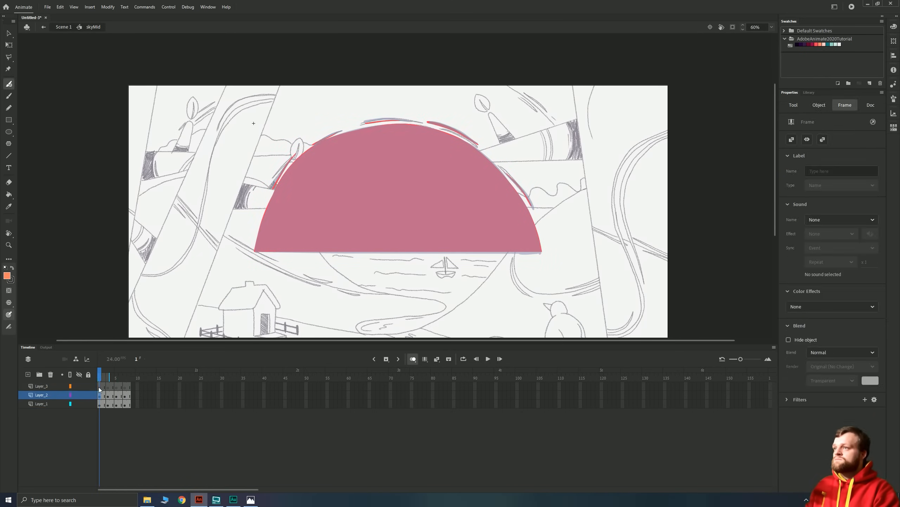
# Step: Paint orange highlight strokes just inside the dome's edge on Layer_3 at frames 1, 3, 5 and 7
pyautogui.moveTo(514, 192); pyautogui.dragTo(537, 236)
pyautogui.moveTo(468, 150); pyautogui.dragTo(491, 167)
pyautogui.press('.')
pyautogui.press('.')
pyautogui.moveTo(348, 136)
pyautogui.mouseDown()
pyautogui.moveTo(319, 150)
pyautogui.moveTo(348, 136)
pyautogui.mouseUp()
pyautogui.moveTo(467, 149); pyautogui.dragTo(492, 167)
pyautogui.press('.')
pyautogui.press('.')
pyautogui.press('.')
pyautogui.press('.')
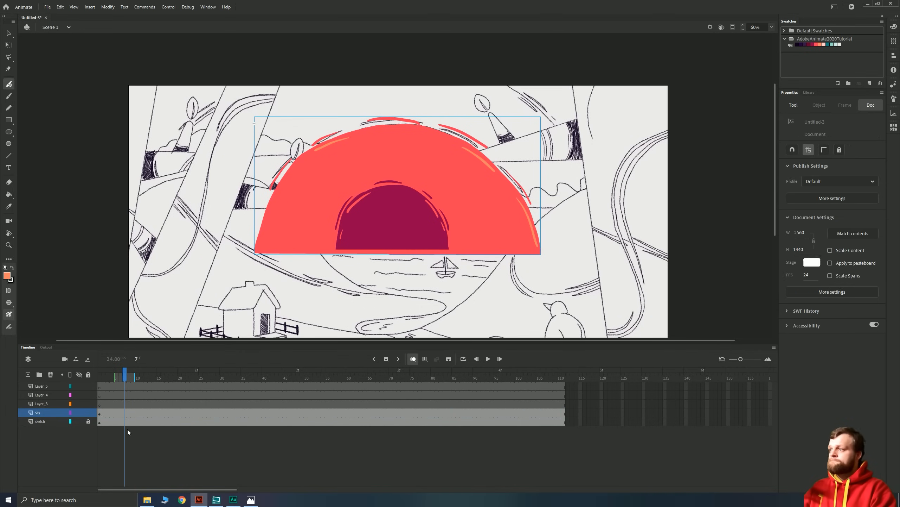
# Step: Outline a larger orange dome around the coral one on Scene 1's sky layer and fill it with orange
pyautogui.moveTo(619, 259)
pyautogui.mouseDown()
pyautogui.moveTo(510, 88)
pyautogui.moveTo(488, 76)
pyautogui.mouseUp()
pyautogui.moveTo(507, 81); pyautogui.dragTo(220, 80)
pyautogui.moveTo(273, 78)
pyautogui.mouseDown()
pyautogui.moveTo(225, 98)
pyautogui.moveTo(170, 256)
pyautogui.mouseUp()
pyautogui.moveTo(166, 252); pyautogui.dragTo(620, 253)
pyautogui.moveTo(284, 81)
pyautogui.mouseDown()
pyautogui.moveTo(173, 176)
pyautogui.moveTo(158, 258)
pyautogui.mouseUp()
pyautogui.moveTo(207, 110); pyautogui.dragTo(156, 249)
pyautogui.moveTo(184, 132); pyautogui.dragTo(150, 255)
pyautogui.press('k')
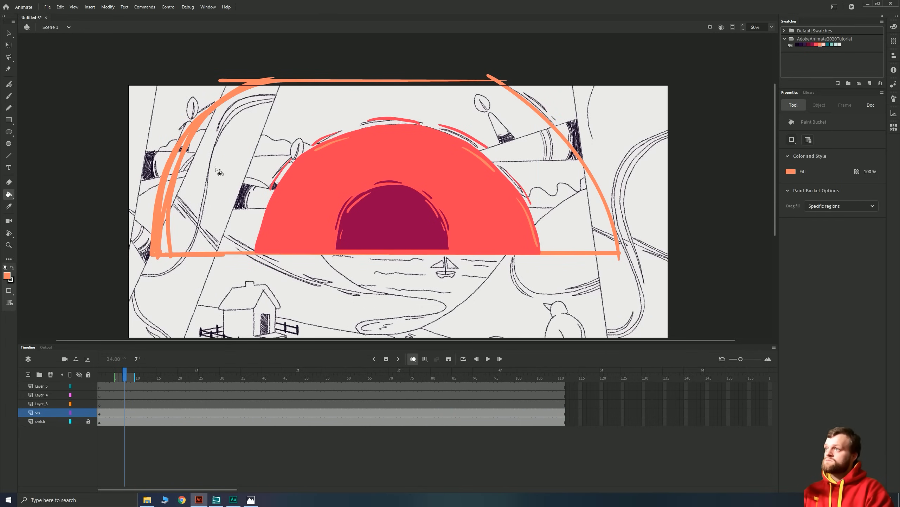
pyautogui.click(217, 169)
# Step: Convert the large orange dome to a graphic symbol named skyBack, placed behind the coral dome and the sun
pyautogui.hotkey('shift', 'b')
pyautogui.press('v')
pyautogui.click(280, 103)
pyautogui.press('F8')
pyautogui.press('Return')
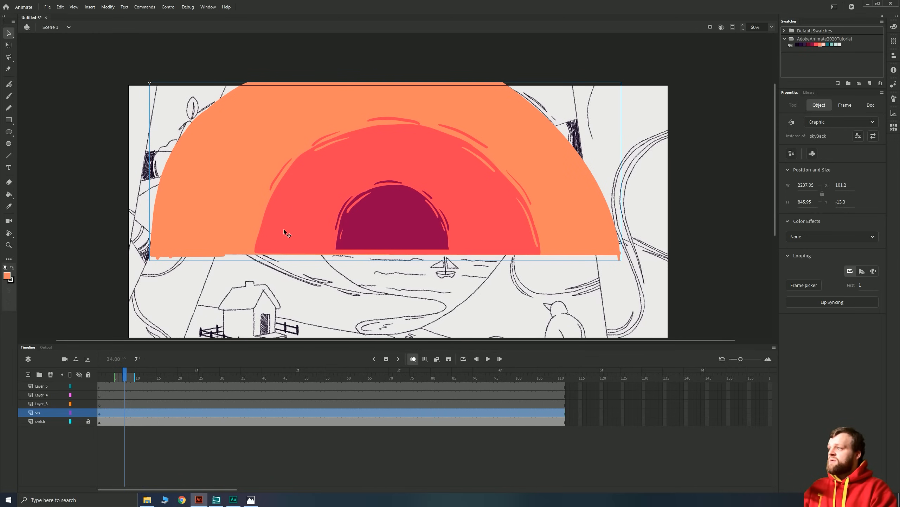
# Step: Play Scene 1 to check the looping sun and sky symbols, and stop the playback
pyautogui.click(310, 210)
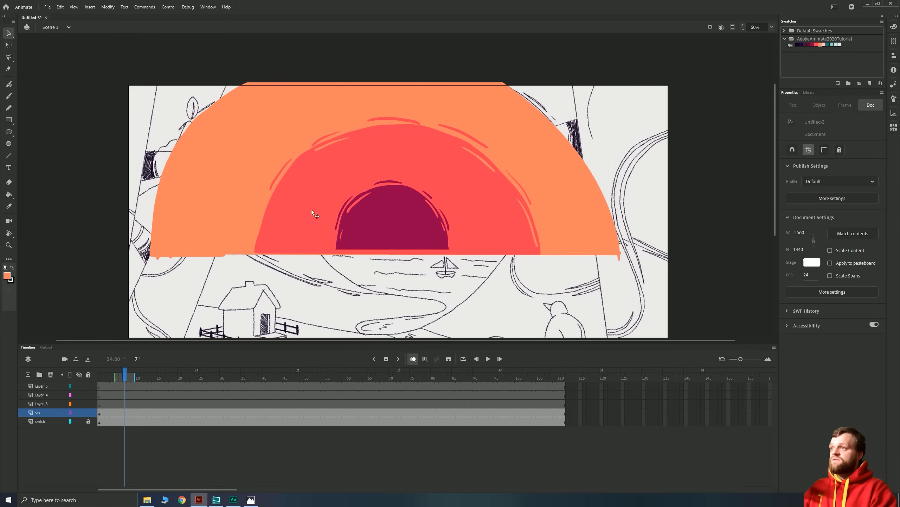
pyautogui.press('Return')
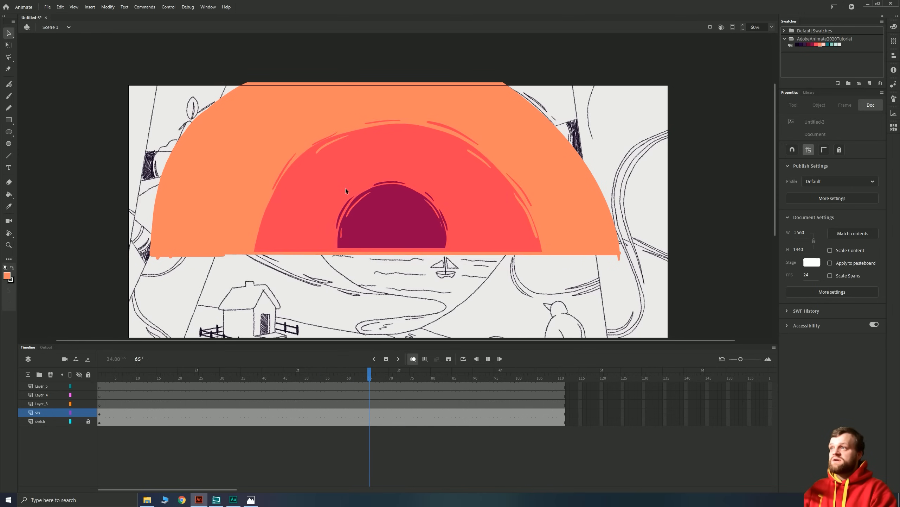
pyautogui.click(255, 181)
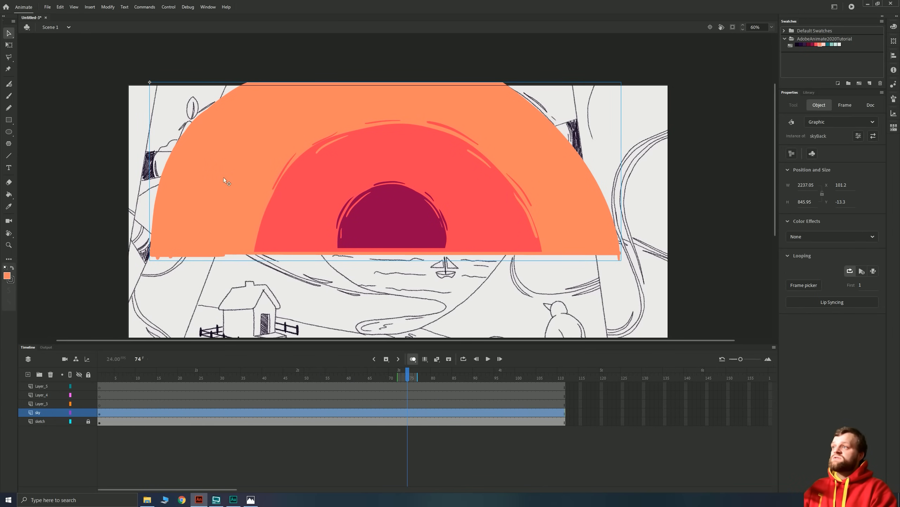
pyautogui.doubleClick(224, 179)
pyautogui.doubleClick(93, 197)
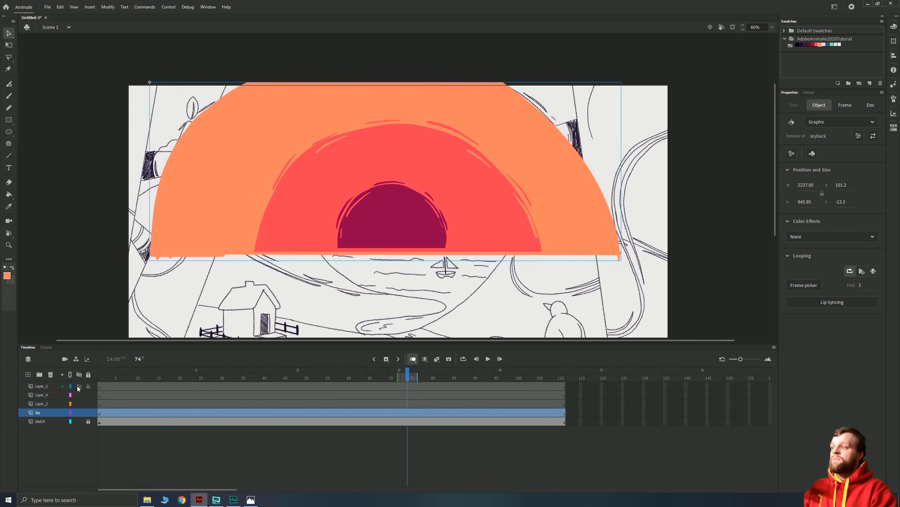
# Step: Move Layer_3 beneath the sky layer and rename it skyBase
pyautogui.moveTo(41, 406); pyautogui.dragTo(53, 423)
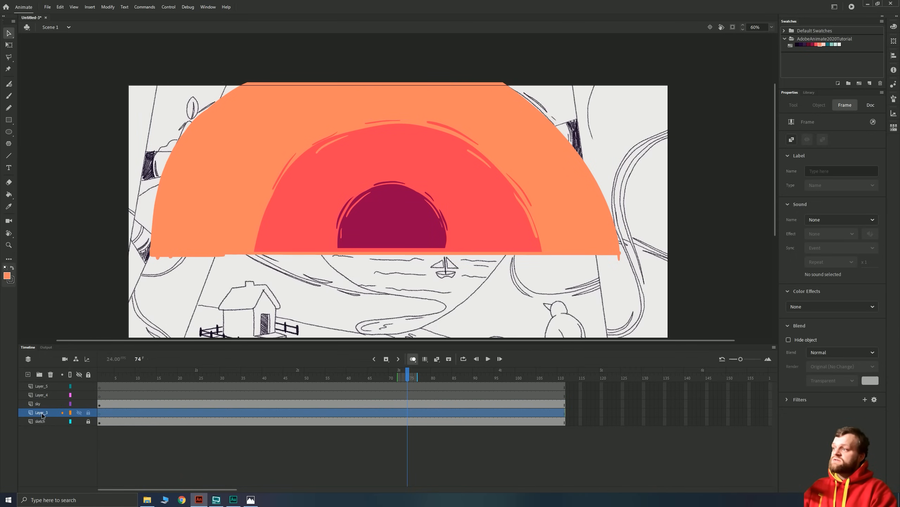
pyautogui.doubleClick(42, 412)
pyautogui.write('skyBase')
pyautogui.press('Return')
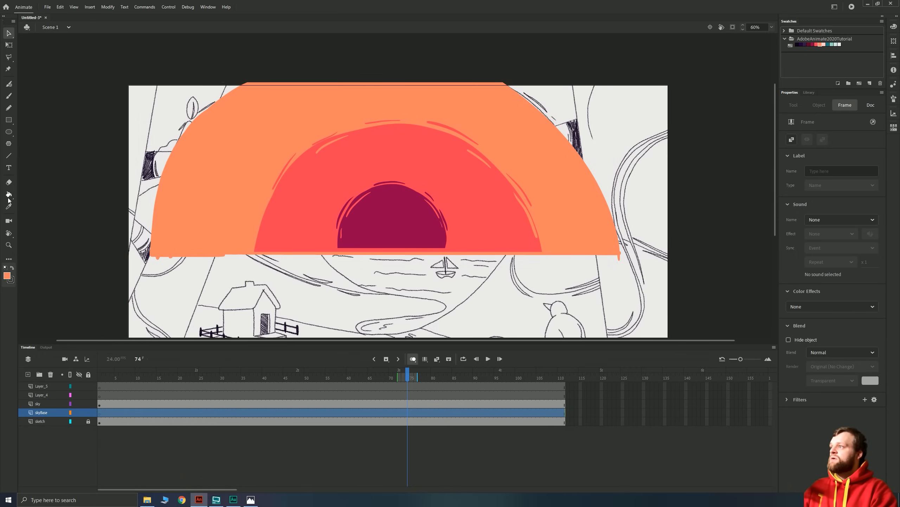
# Step: Draw a rectangle about 384 by 270 px with no stroke and a #FFCECA fill on the skyBase layer at frame 1
pyautogui.click(9, 120)
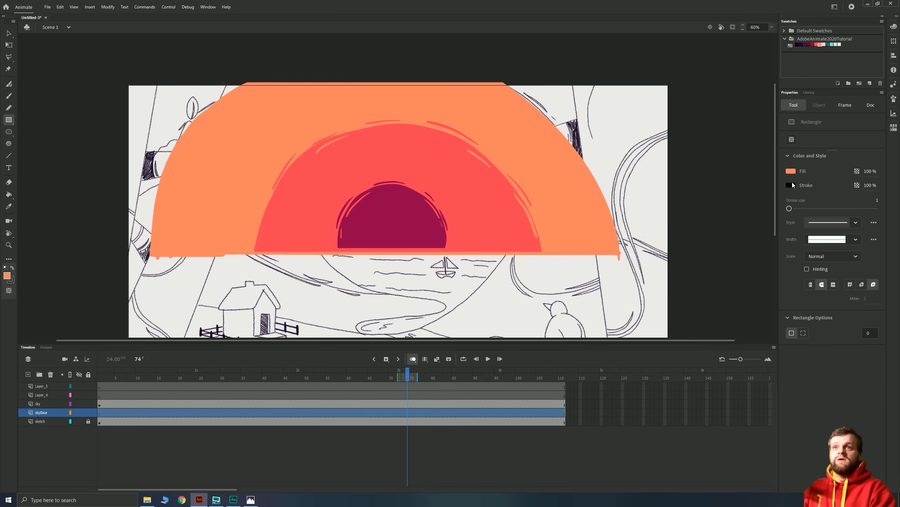
pyautogui.click(791, 185)
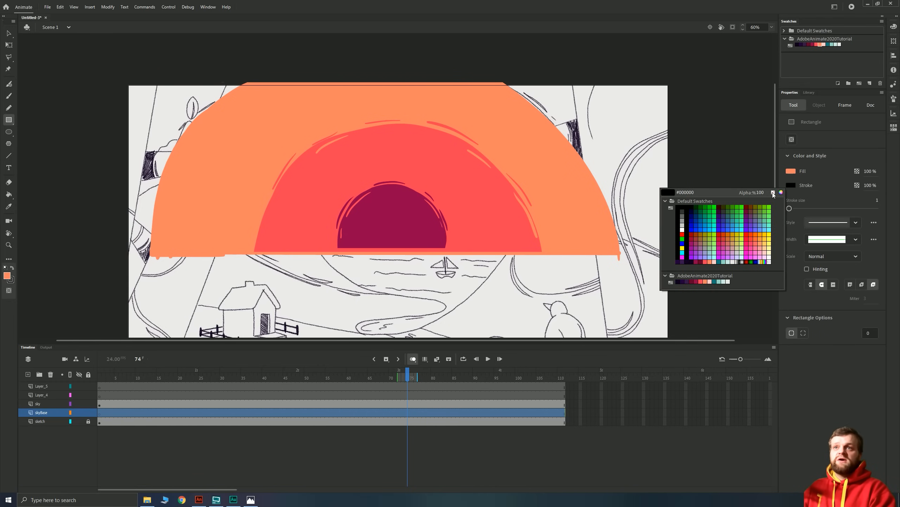
pyautogui.click(772, 192)
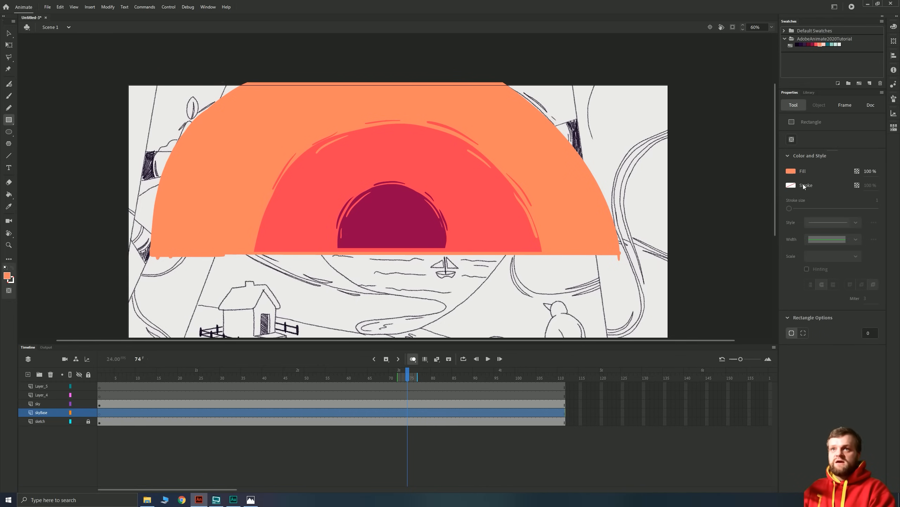
pyautogui.click(790, 171)
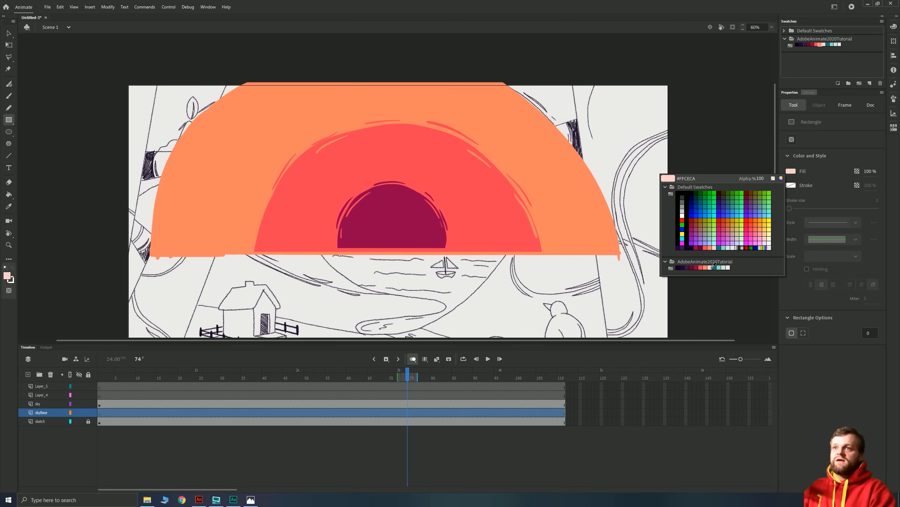
pyautogui.click(713, 267)
pyautogui.moveTo(0, 241); pyautogui.dragTo(280, 203)
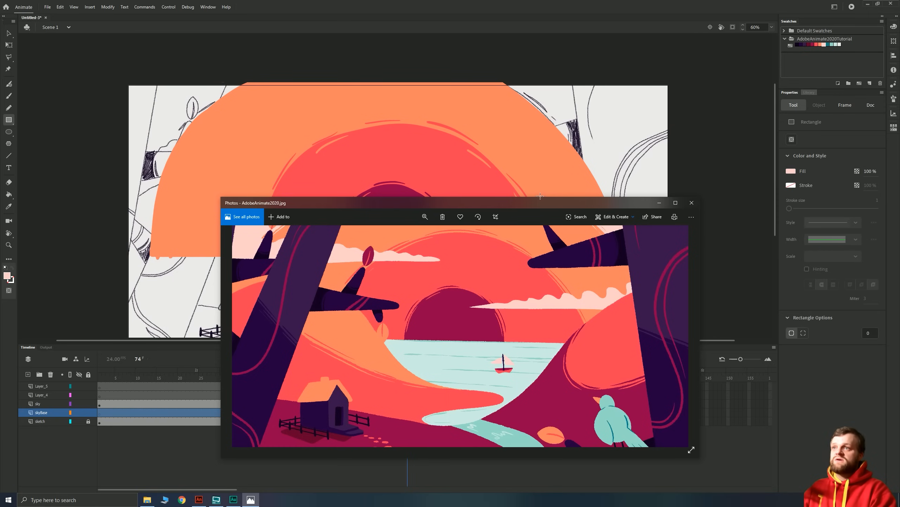
pyautogui.moveTo(540, 205); pyautogui.dragTo(1, 196)
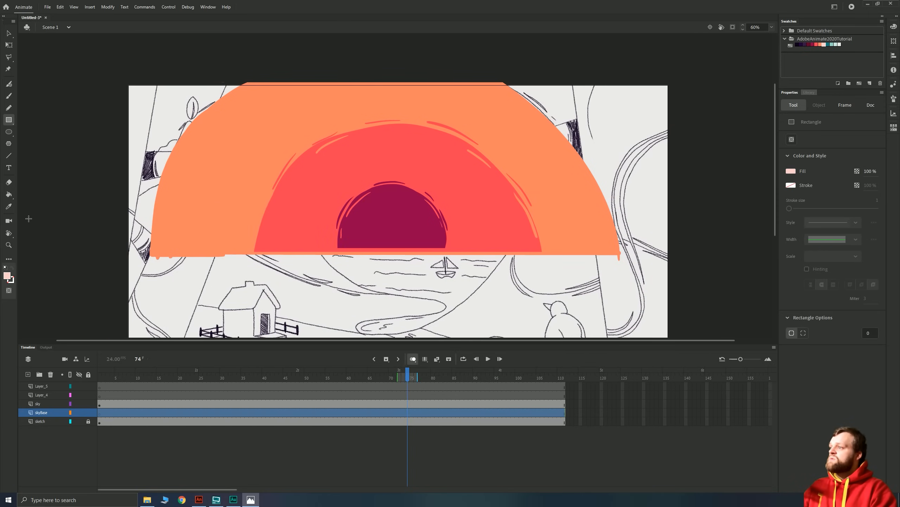
pyautogui.click(99, 413)
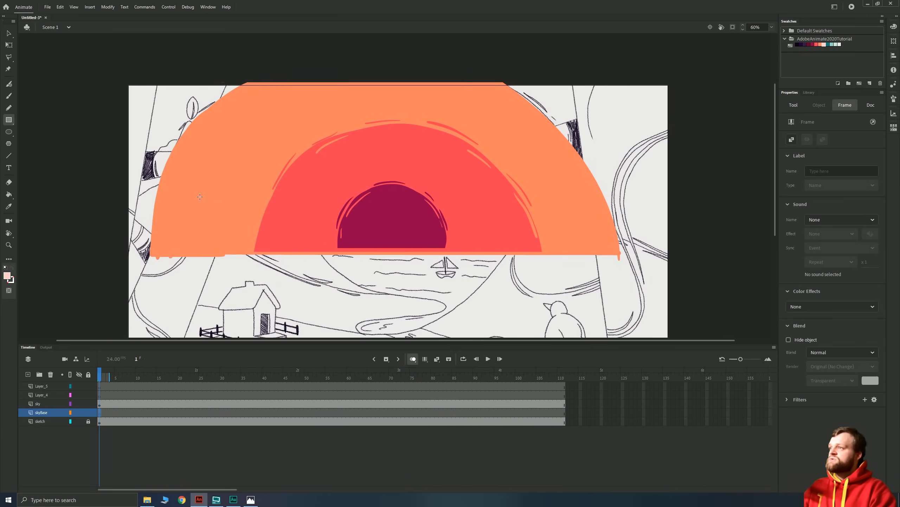
pyautogui.moveTo(156, 114); pyautogui.dragTo(237, 170)
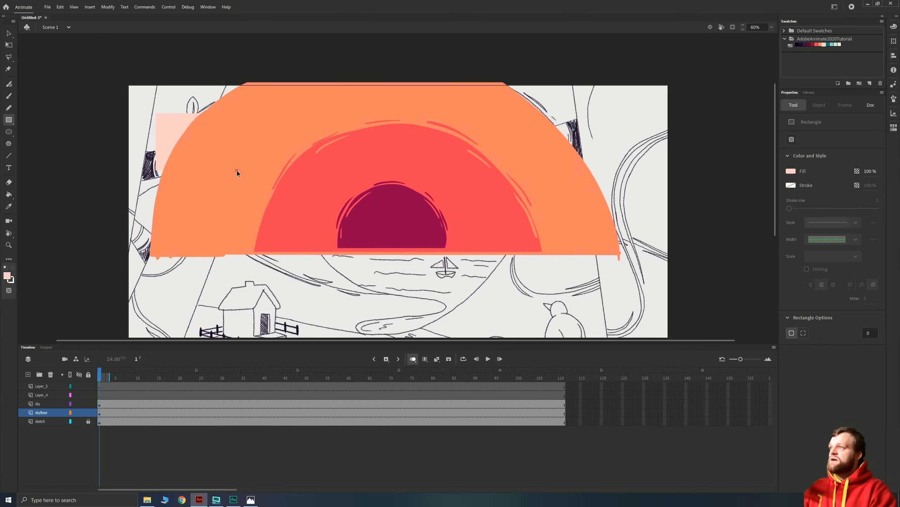
# Step: Set the pink rectangle's size to 2560 by 1440 and its position to X 0, Y 0
pyautogui.press('v')
pyautogui.click(172, 133)
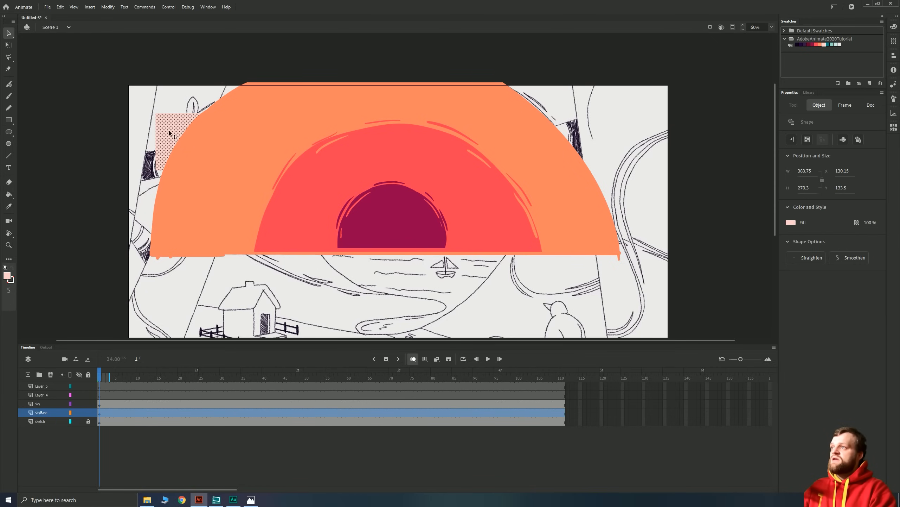
pyautogui.click(816, 171)
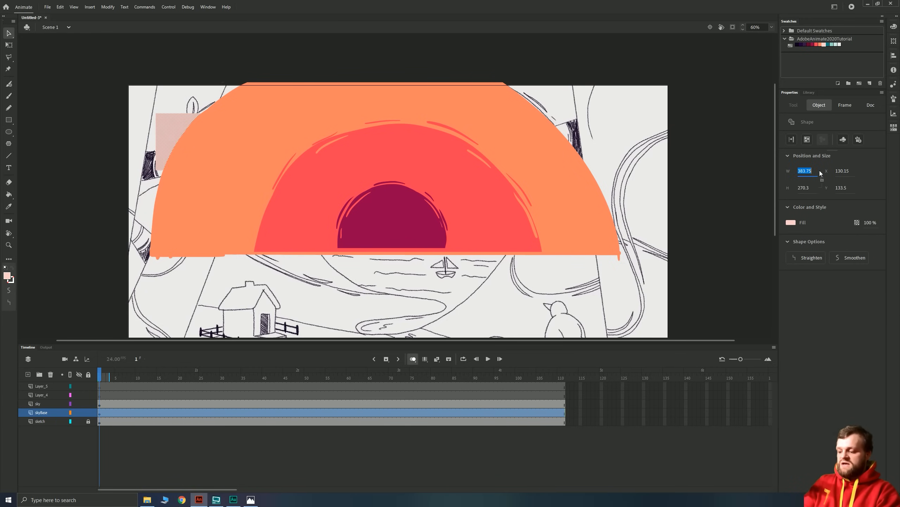
pyautogui.press('Tab')
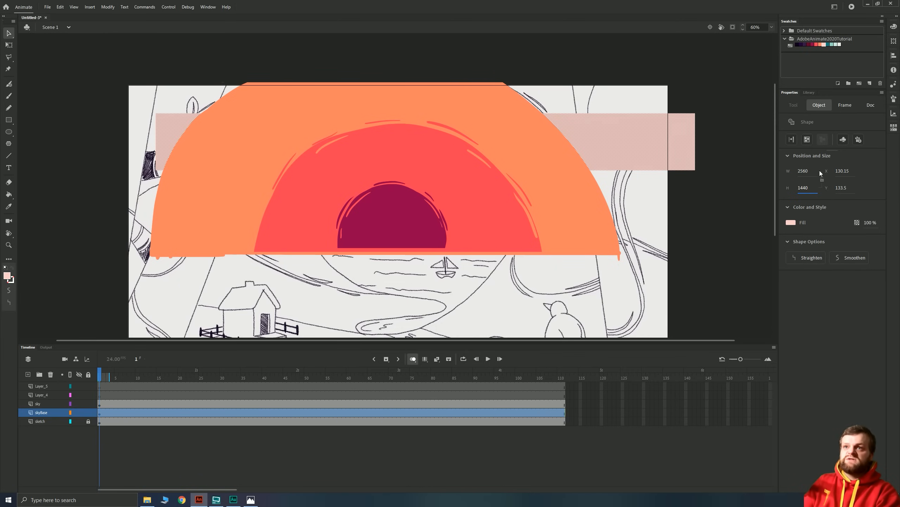
pyautogui.press('Tab')
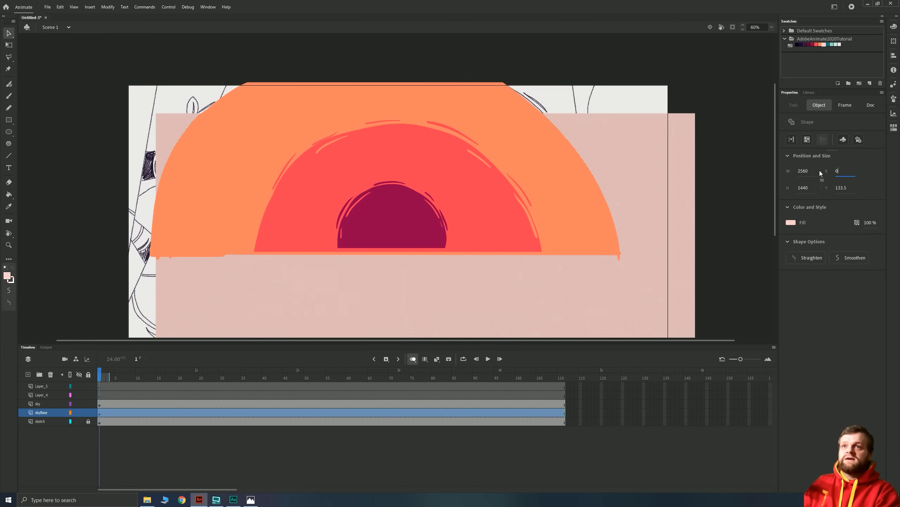
pyautogui.press('Tab')
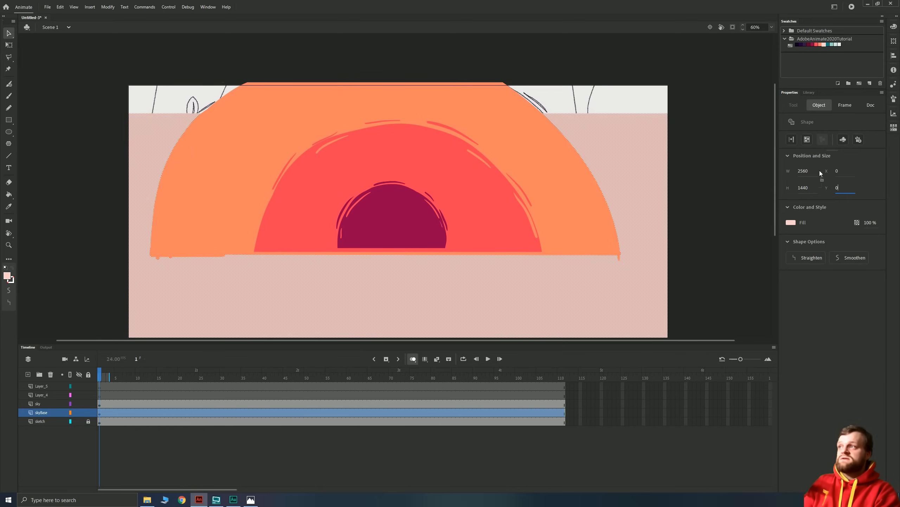
pyautogui.press('Return')
pyautogui.click(707, 102)
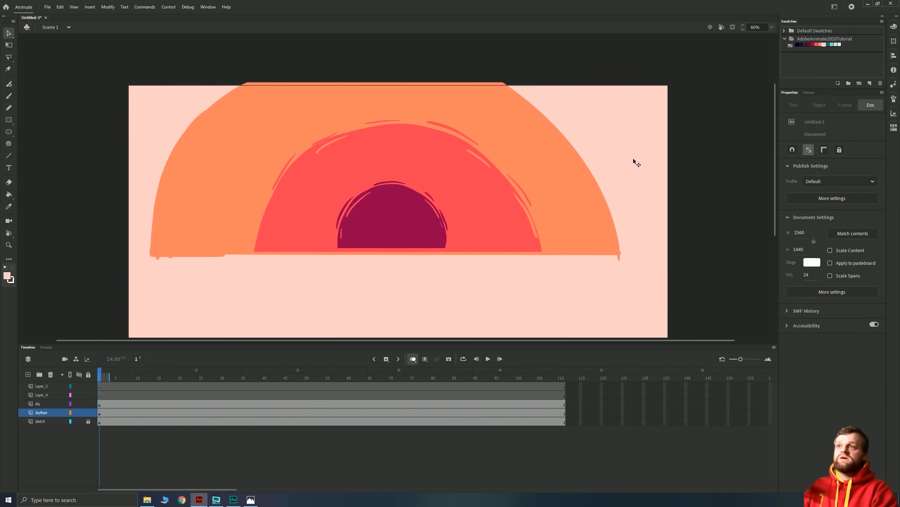
# Step: Lock and hide the skyBase layer
pyautogui.click(630, 160)
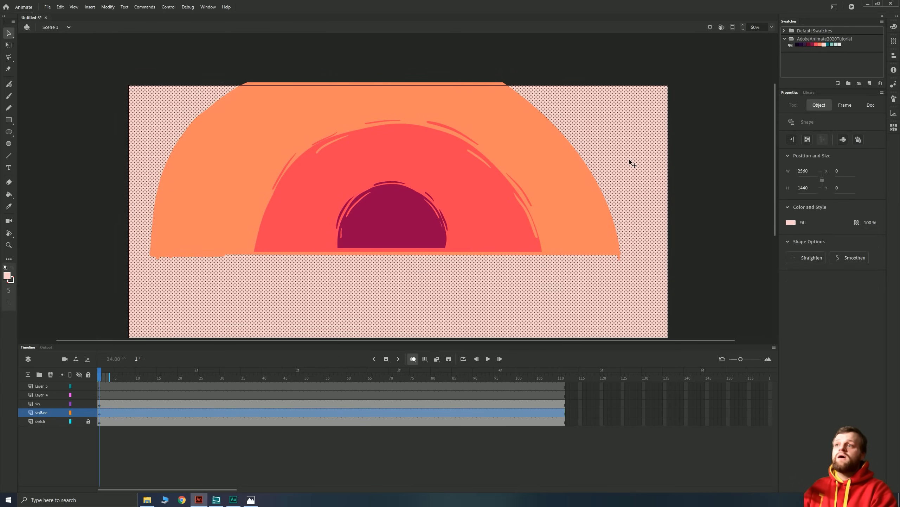
pyautogui.click(88, 412)
pyautogui.click(79, 412)
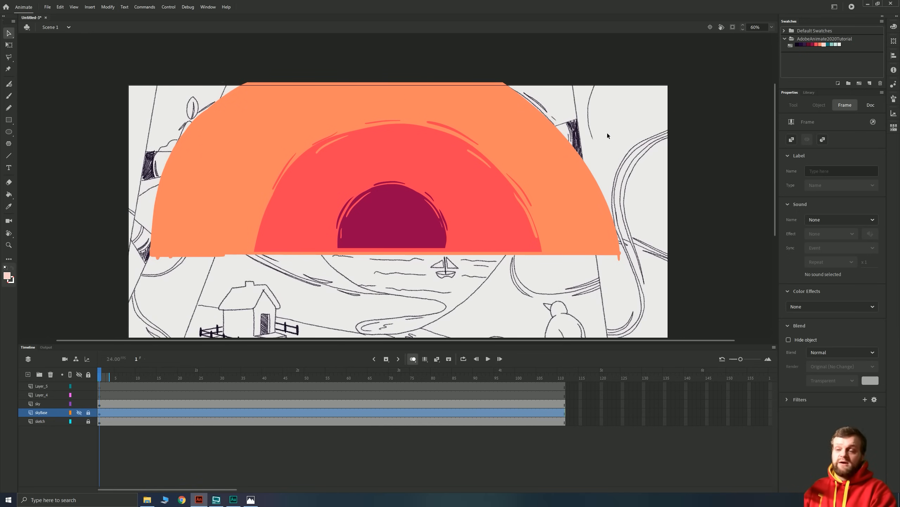
# Step: Open the skyBack symbol for editing and redraw the orange dome on Layer_1 at frames 3 and 5 with the Fluid Brush
pyautogui.click(232, 174)
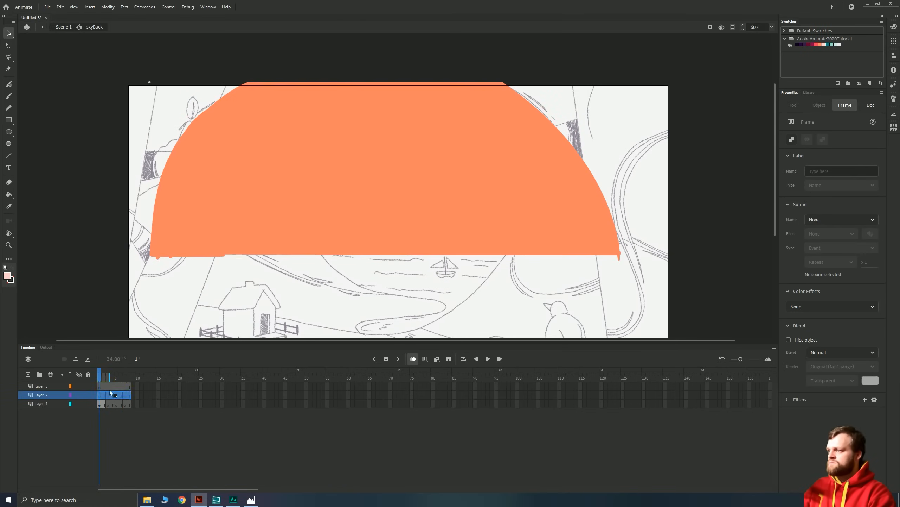
pyautogui.moveTo(619, 260)
pyautogui.mouseDown()
pyautogui.moveTo(567, 137)
pyautogui.moveTo(502, 83)
pyautogui.moveTo(244, 82)
pyautogui.moveTo(155, 227)
pyautogui.moveTo(154, 253)
pyautogui.moveTo(610, 255)
pyautogui.mouseUp()
pyautogui.moveTo(619, 258)
pyautogui.mouseDown()
pyautogui.moveTo(617, 230)
pyautogui.moveTo(481, 73)
pyautogui.moveTo(589, 171)
pyautogui.moveTo(613, 224)
pyautogui.mouseUp()
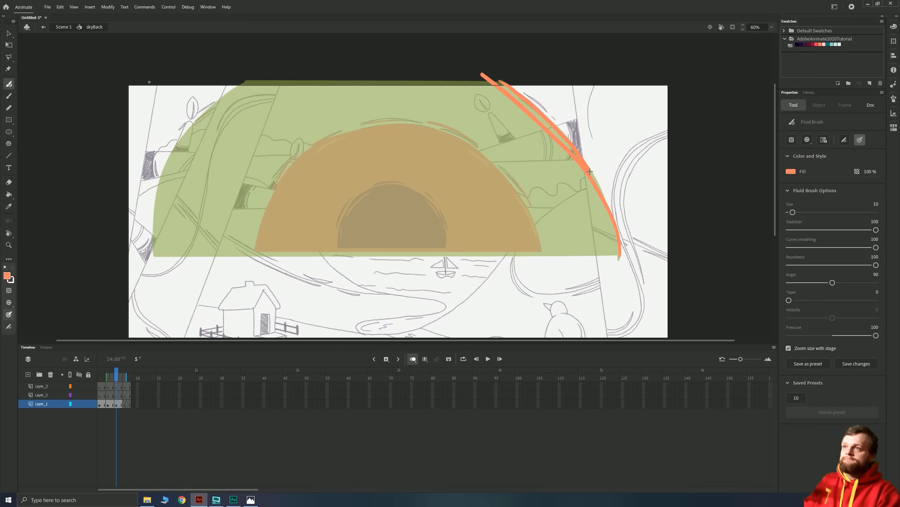
pyautogui.moveTo(618, 254); pyautogui.dragTo(147, 255)
pyautogui.moveTo(254, 80)
pyautogui.mouseDown()
pyautogui.moveTo(178, 149)
pyautogui.moveTo(159, 252)
pyautogui.mouseUp()
pyautogui.moveTo(251, 81)
pyautogui.mouseDown()
pyautogui.moveTo(179, 148)
pyautogui.moveTo(172, 238)
pyautogui.moveTo(193, 125)
pyautogui.moveTo(161, 179)
pyautogui.moveTo(156, 252)
pyautogui.mouseUp()
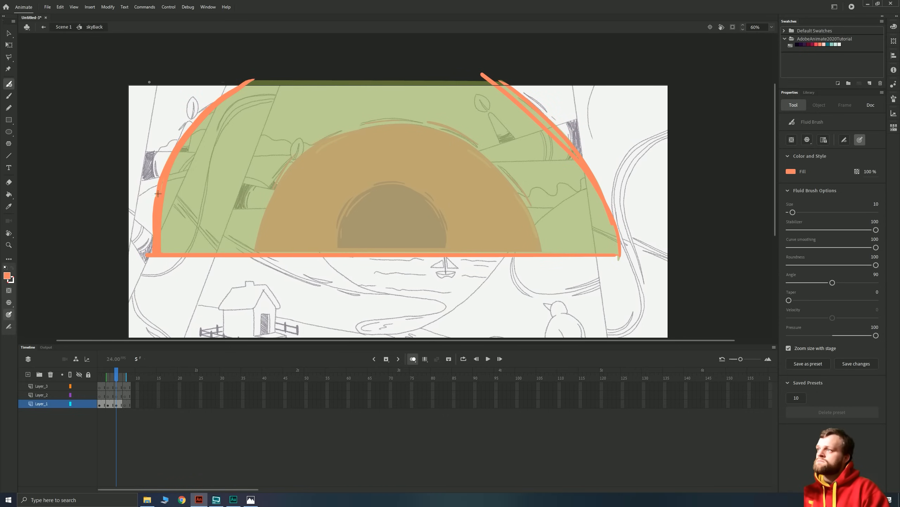
# Step: Redraw the orange dome's outline on Layer_1 at frame 7 with the Fluid Brush, fill it with orange, and play the loop
pyautogui.press('.')
pyautogui.press('.')
pyautogui.moveTo(499, 79)
pyautogui.mouseDown()
pyautogui.moveTo(542, 113)
pyautogui.moveTo(617, 245)
pyautogui.moveTo(148, 255)
pyautogui.mouseUp()
pyautogui.moveTo(251, 81)
pyautogui.mouseDown()
pyautogui.moveTo(202, 113)
pyautogui.moveTo(152, 253)
pyautogui.mouseUp()
pyautogui.press('v')
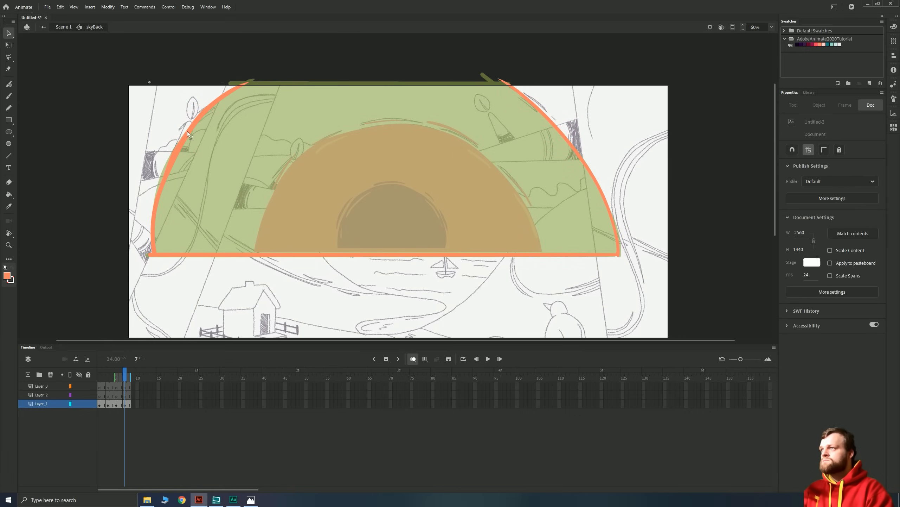
pyautogui.press('b')
pyautogui.moveTo(511, 82); pyautogui.dragTo(216, 81)
pyautogui.press('k')
pyautogui.click(356, 159)
pyautogui.press('Return')
pyautogui.press('Return')
# Step: Brush short orange accent strokes just outside the dome's upper left and right edges on Layer_2 at frame 1
pyautogui.click(100, 394)
pyautogui.press('b')
pyautogui.moveTo(575, 139); pyautogui.dragTo(598, 174)
pyautogui.hotkey('ctrl', 'z')
pyautogui.moveTo(512, 84); pyautogui.dragTo(546, 107)
pyautogui.moveTo(553, 117); pyautogui.dragTo(564, 127)
pyautogui.moveTo(235, 84); pyautogui.dragTo(208, 106)
pyautogui.moveTo(191, 119); pyautogui.dragTo(174, 141)
# Step: Add varied orange accent strokes outside the dome's upper edges on Layer_2 at frames 3 and 5
pyautogui.press('.')
pyautogui.press('.')
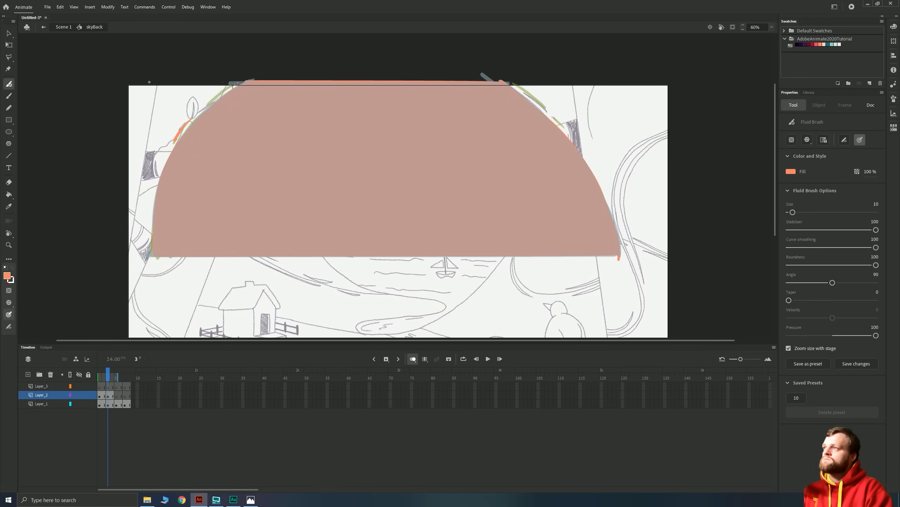
pyautogui.moveTo(236, 84); pyautogui.dragTo(213, 101)
pyautogui.moveTo(514, 83); pyautogui.dragTo(546, 109)
pyautogui.press('.')
pyautogui.press('.')
pyautogui.moveTo(514, 83); pyautogui.dragTo(549, 114)
pyautogui.moveTo(551, 117); pyautogui.dragTo(572, 136)
pyautogui.moveTo(236, 84); pyautogui.dragTo(214, 100)
# Step: Brush orange accent strokes outside the dome's left and right edges on Layer_2 at frame 7
pyautogui.press('.')
pyautogui.press('.')
pyautogui.moveTo(186, 124); pyautogui.dragTo(174, 138)
pyautogui.moveTo(236, 83); pyautogui.dragTo(213, 99)
pyautogui.moveTo(513, 84); pyautogui.dragTo(578, 140)
# Step: Brush light pink highlight strokes just inside the orange dome's upper left edge on Layer_3
pyautogui.click(99, 386)
pyautogui.click(823, 44)
pyautogui.press('.')
pyautogui.press('.')
pyautogui.press('.')
pyautogui.press('.')
pyautogui.press('.')
pyautogui.press('.')
pyautogui.moveTo(250, 85); pyautogui.dragTo(213, 111)
# Step: Add light pink highlight strokes inside the dome's upper right edge on Layer_3 and check them frame by frame
pyautogui.press(',')
pyautogui.press(',')
pyautogui.press(',')
pyautogui.press(',')
pyautogui.press(',')
pyautogui.press(',')
pyautogui.press('.')
pyautogui.press('.')
pyautogui.press('.')
pyautogui.press('.')
pyautogui.press('.')
pyautogui.moveTo(509, 89)
pyautogui.mouseDown()
pyautogui.moveTo(562, 137)
pyautogui.moveTo(522, 100)
pyautogui.mouseUp()
pyautogui.press('.')
pyautogui.press(',')
pyautogui.press(',')
pyautogui.press(',')
pyautogui.press('.')
pyautogui.press('.')
pyautogui.press('.')
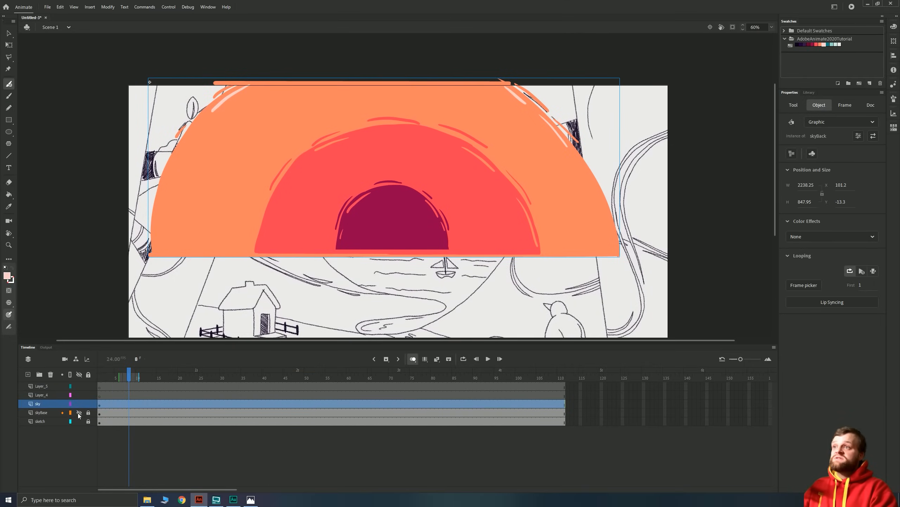
# Step: Show the skyBase layer in the main scene and play the animation over the pink base
pyautogui.click(79, 413)
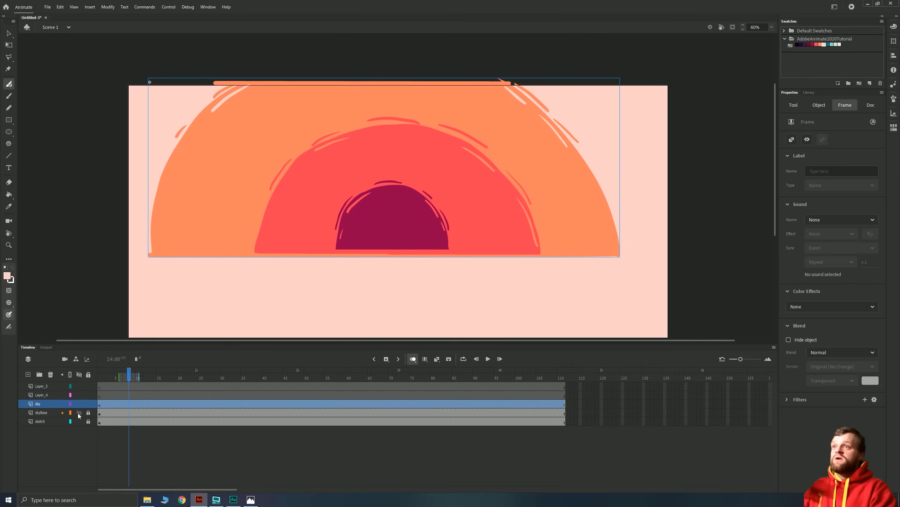
pyautogui.press('Return')
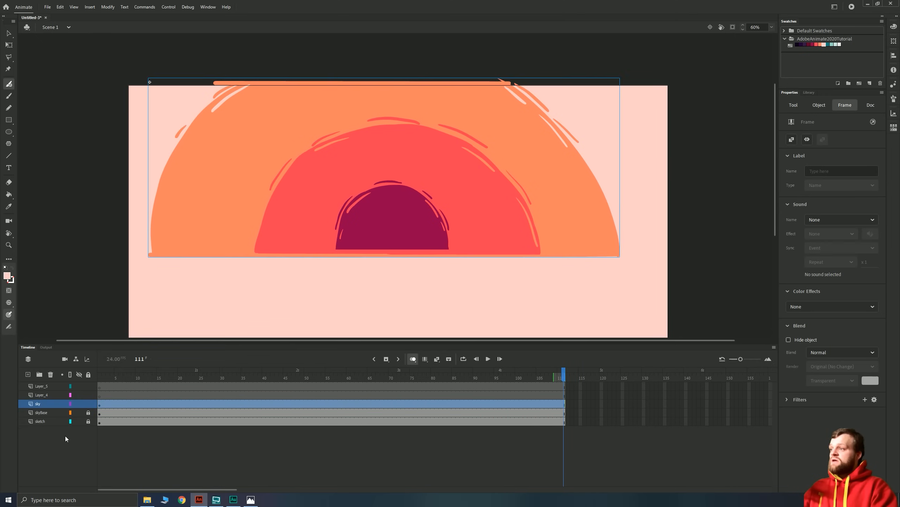
pyautogui.press('Return')
pyautogui.press('Return')
# Step: Unlock the sketch layer and move it above all other layers
pyautogui.click(87, 421)
pyautogui.moveTo(49, 426); pyautogui.dragTo(45, 388)
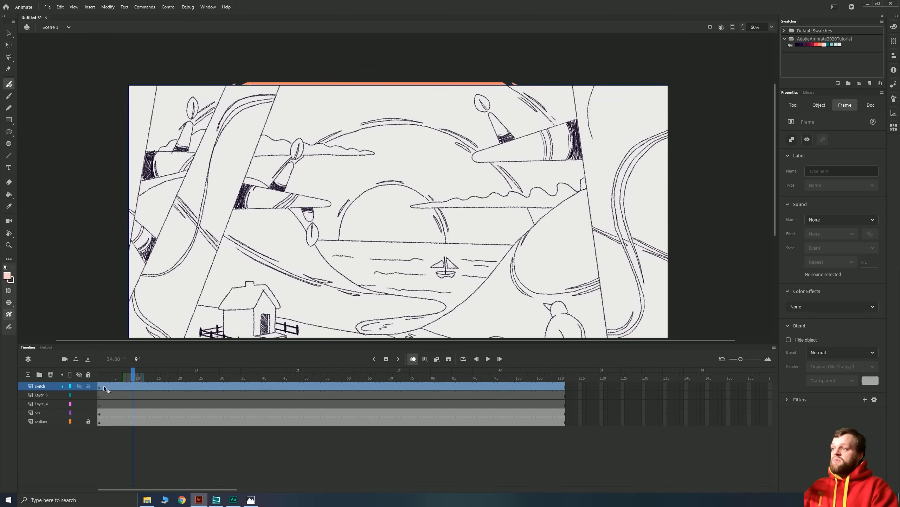
# Step: Convert the sketch bitmap to a graphic symbol named bg
pyautogui.click(10, 34)
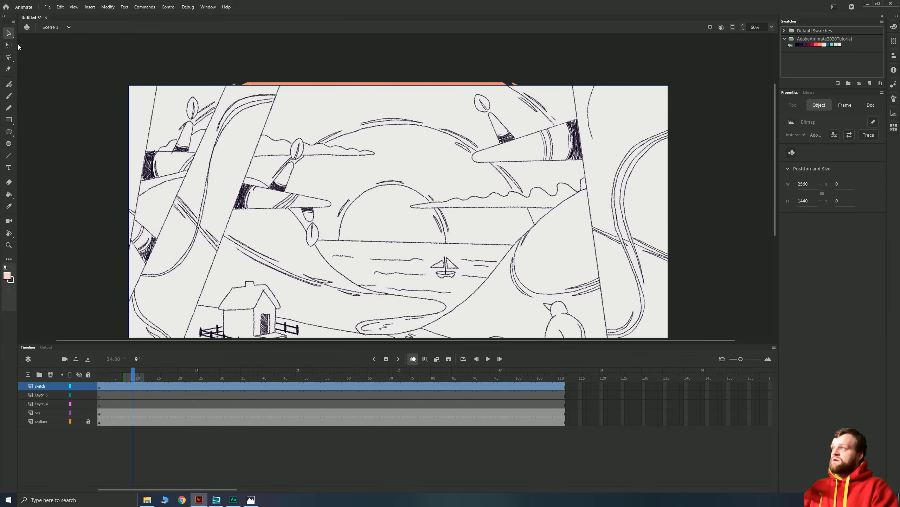
pyautogui.click(212, 154)
pyautogui.press('F8')
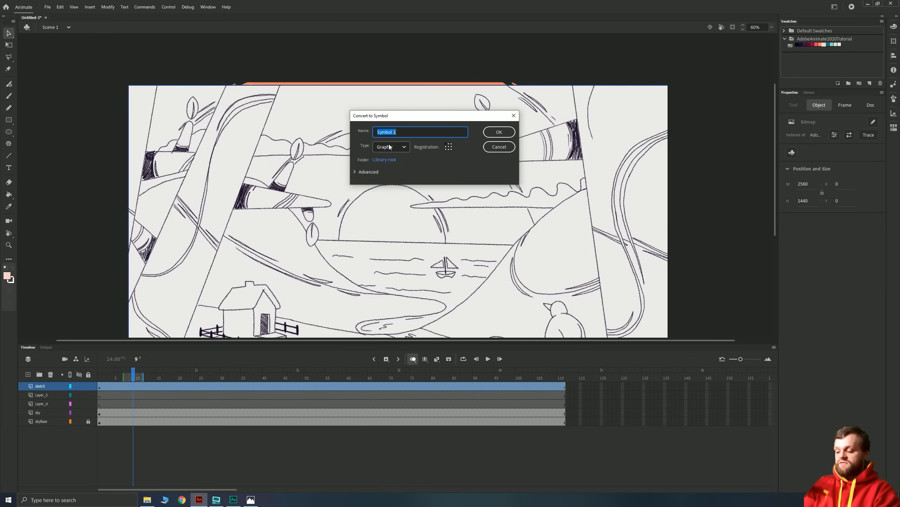
pyautogui.write('bg')
pyautogui.press('Return')
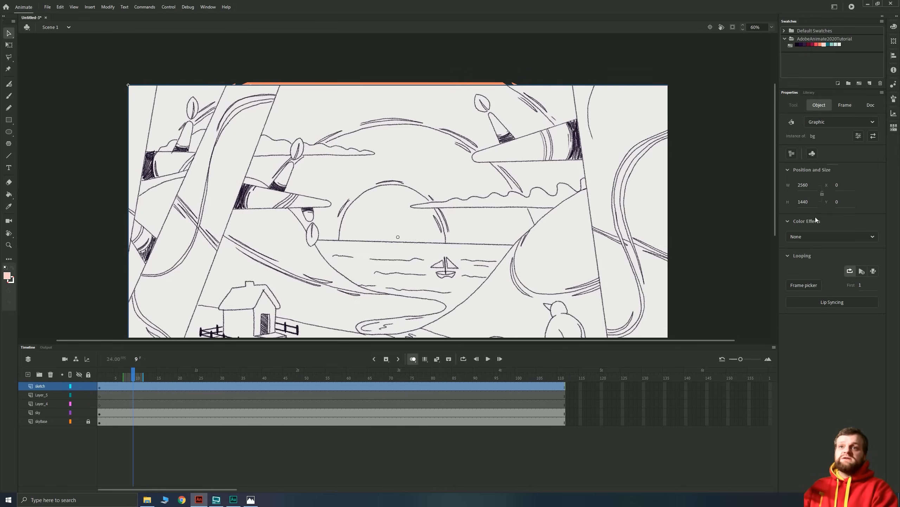
# Step: Apply an Alpha color effect of 10% to the bg sketch symbol
pyautogui.click(873, 238)
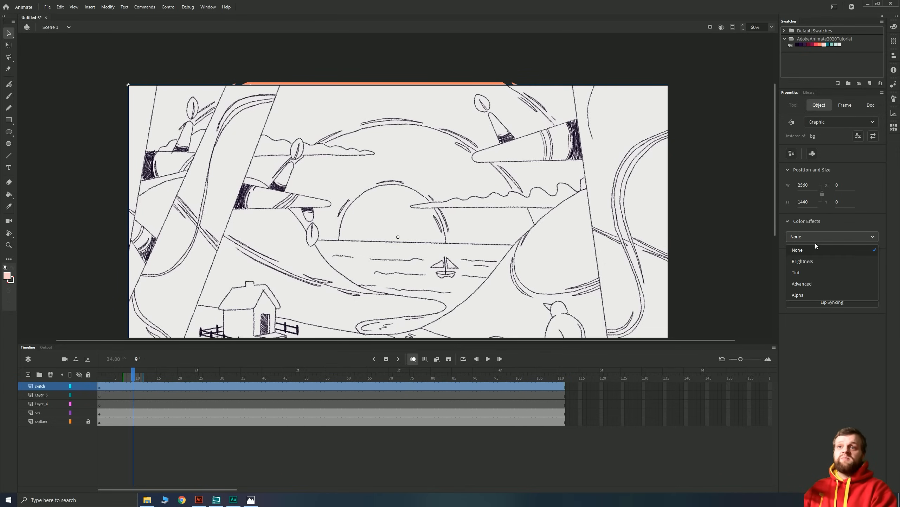
pyautogui.click(802, 296)
pyautogui.moveTo(806, 258)
pyautogui.mouseDown()
pyautogui.moveTo(812, 255)
pyautogui.moveTo(798, 261)
pyautogui.mouseUp()
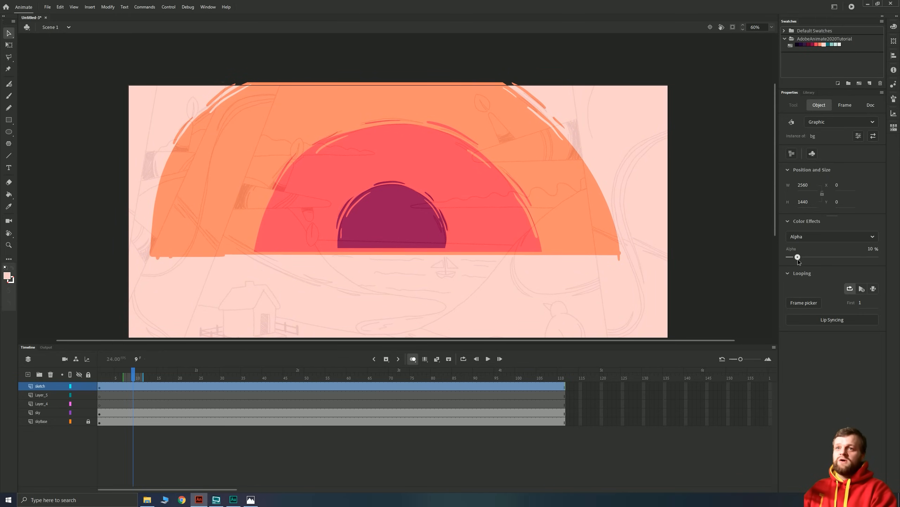
# Step: Play the animation and examine the looping sky domes against the faded sketch at different magnifications
pyautogui.click(729, 221)
pyautogui.moveTo(492, 269); pyautogui.dragTo(505, 252)
pyautogui.hotkey('ctrl', '-')
pyautogui.press('Return')
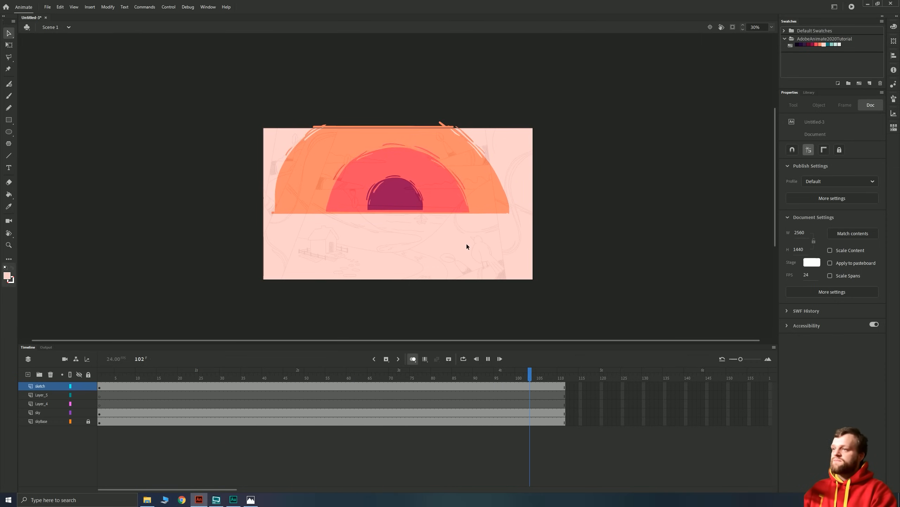
pyautogui.hotkey('ctrl', '=')
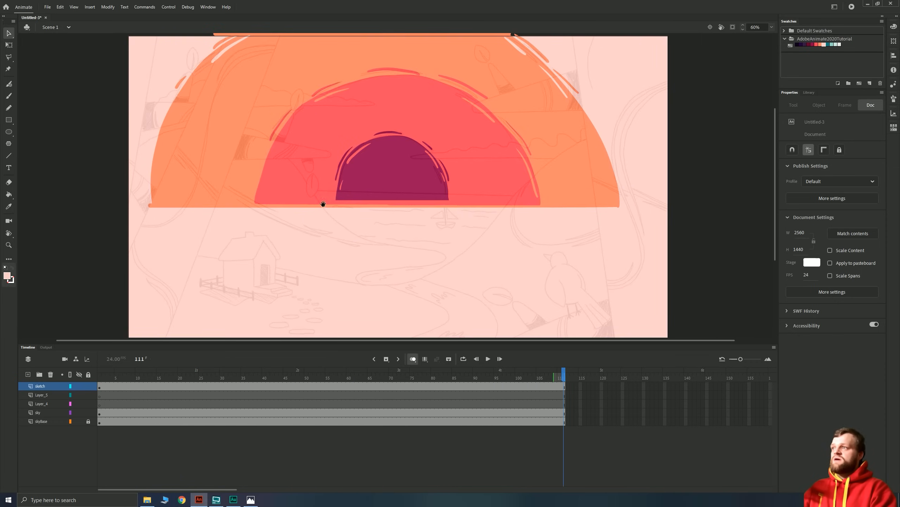
pyautogui.moveTo(322, 201); pyautogui.dragTo(353, 233)
pyautogui.hotkey('ctrl', '-')
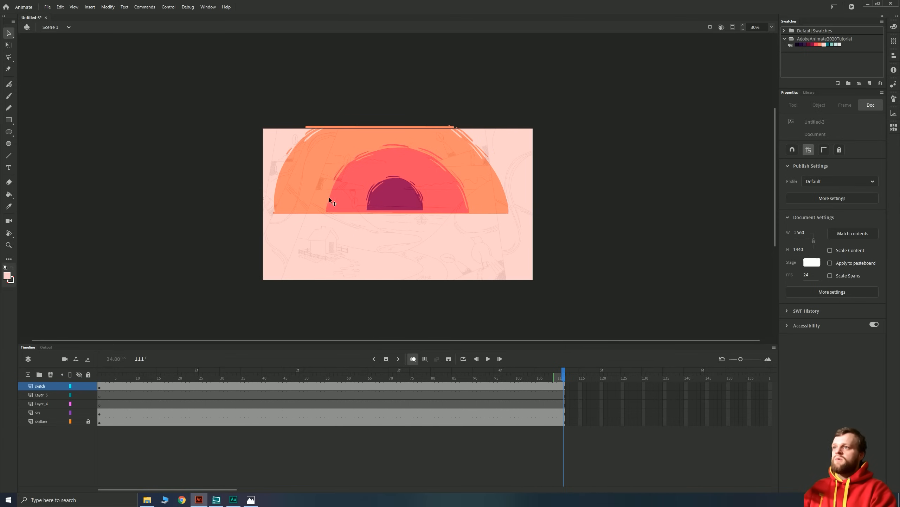
pyautogui.hotkey('ctrl', '=')
pyautogui.moveTo(410, 239); pyautogui.dragTo(420, 217)
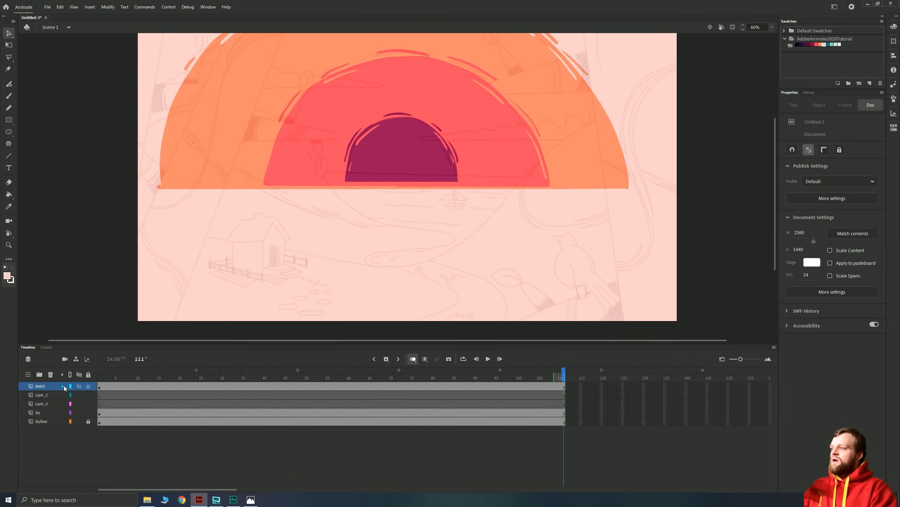
pyautogui.scroll(2, 460, 210)
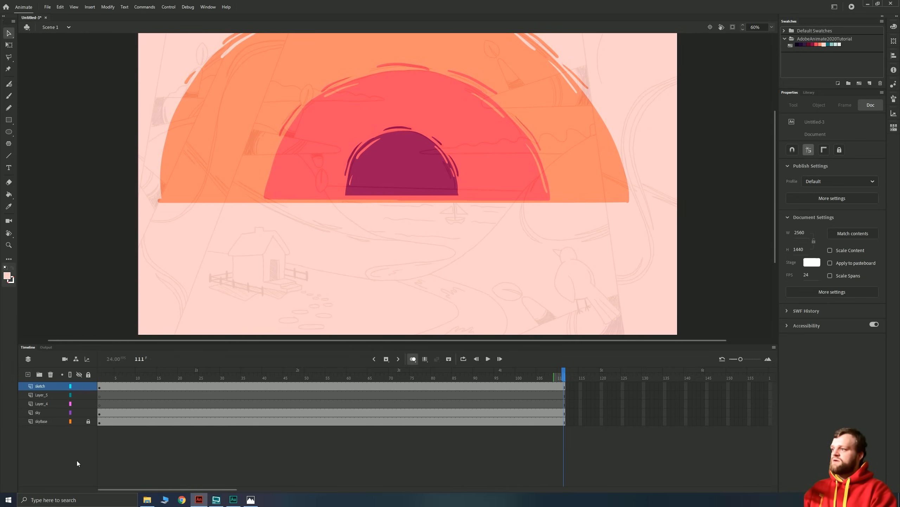
# Step: Rename Layer_4, directly above the sky layer, to ocean
pyautogui.click(42, 396)
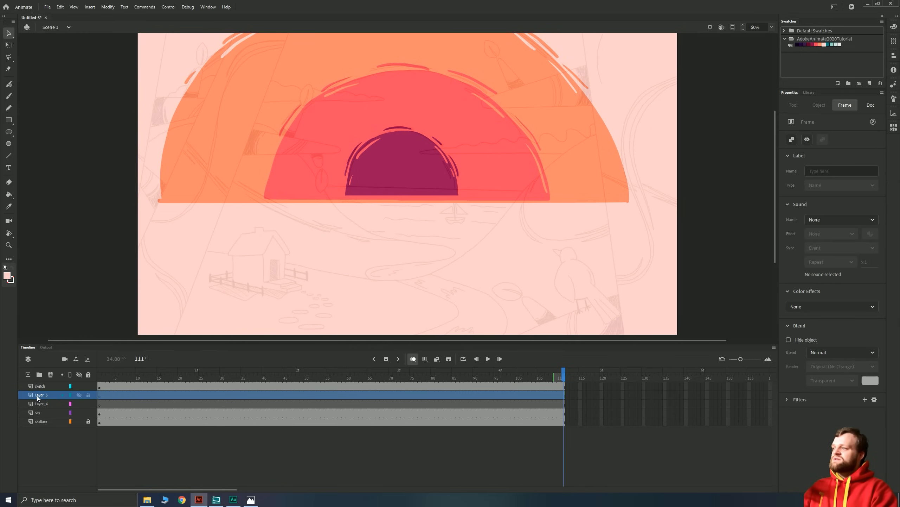
pyautogui.click(41, 412)
pyautogui.click(42, 421)
pyautogui.click(42, 414)
pyautogui.doubleClick(38, 404)
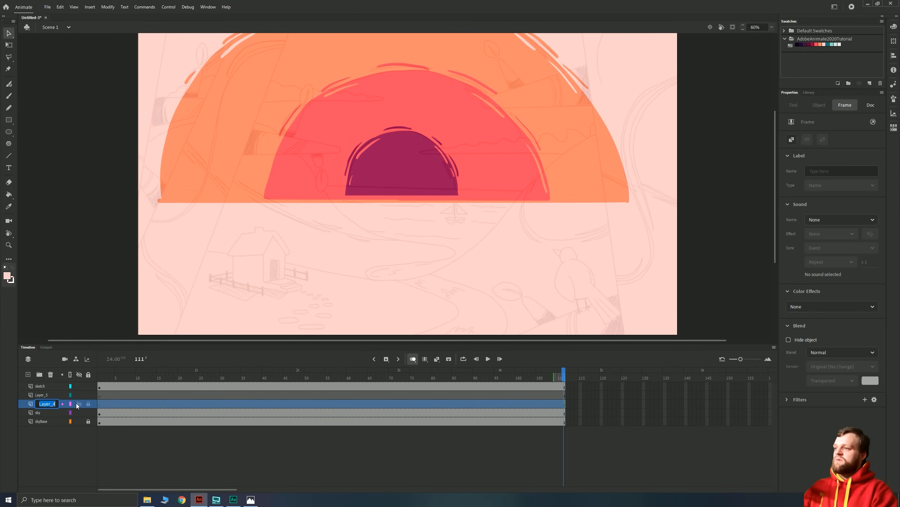
pyautogui.write('ocean')
pyautogui.press('Return')
# Step: Start drawing the ocean with the Rectangle tool on the ocean layer at frame 1
pyautogui.click(104, 404)
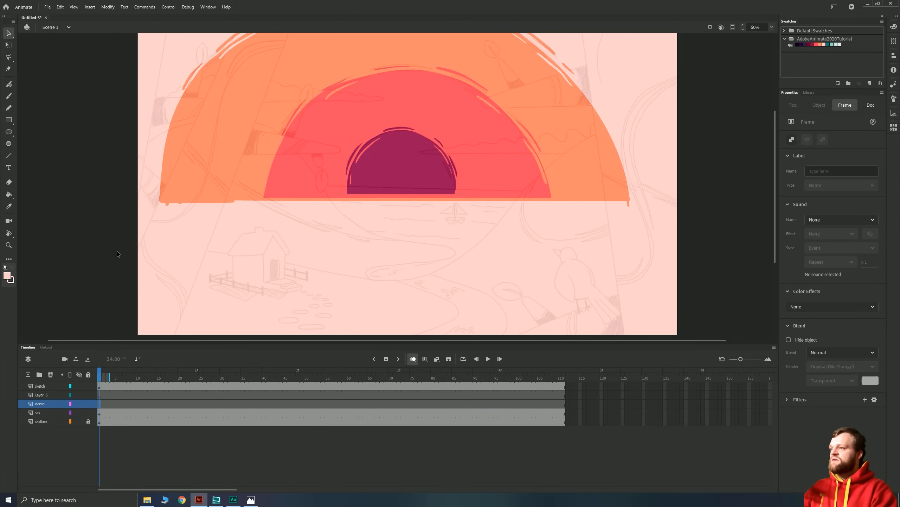
pyautogui.click(9, 120)
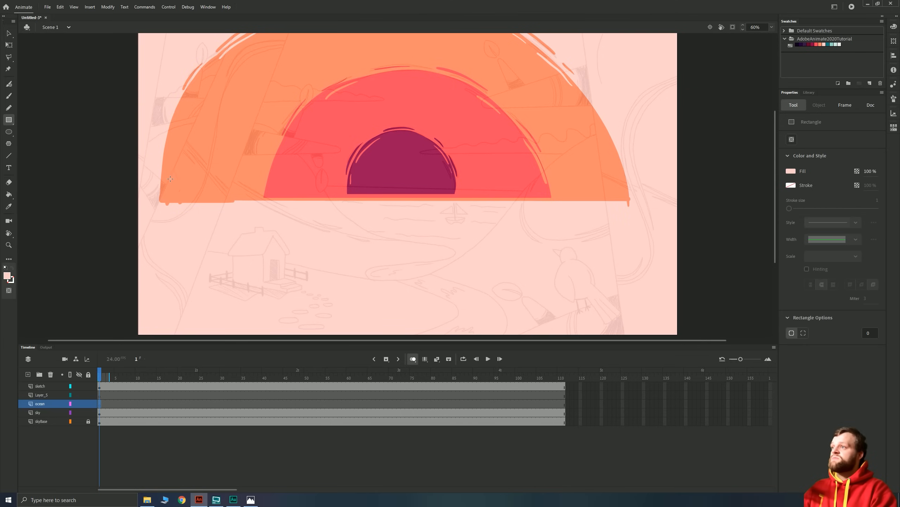
pyautogui.scroll(-5, 190, 180)
pyautogui.scroll(2, 237, 175)
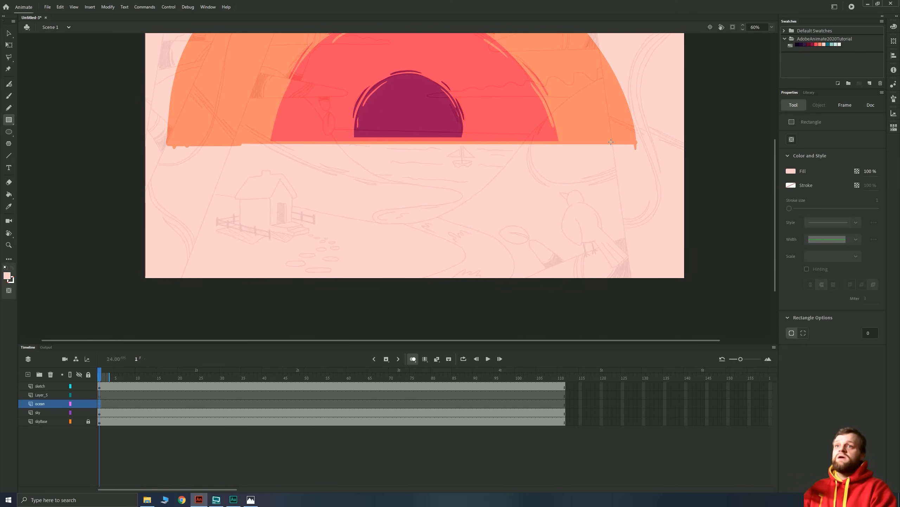
# Step: Draw an off-white rectangle below the horizon on the ocean layer, covering the lower stage, and bend its upper edge slightly downward
pyautogui.click(839, 45)
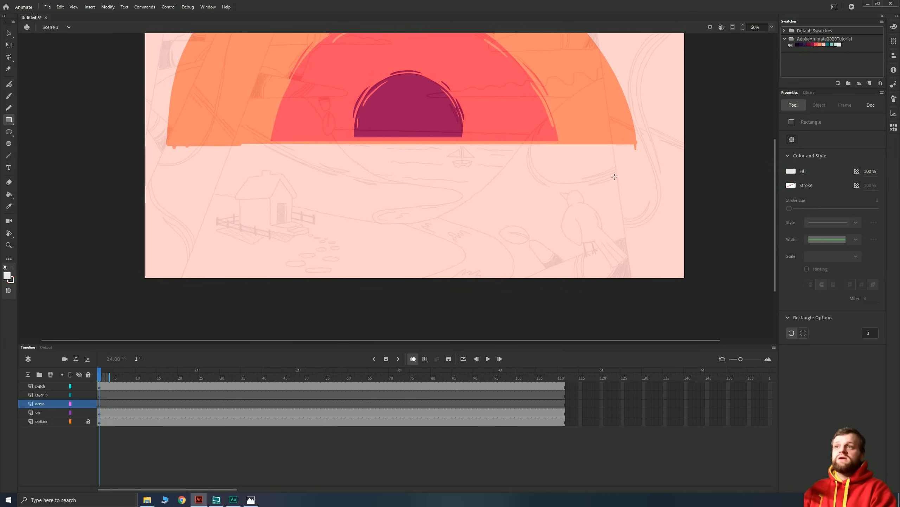
pyautogui.moveTo(688, 283); pyautogui.dragTo(113, 130)
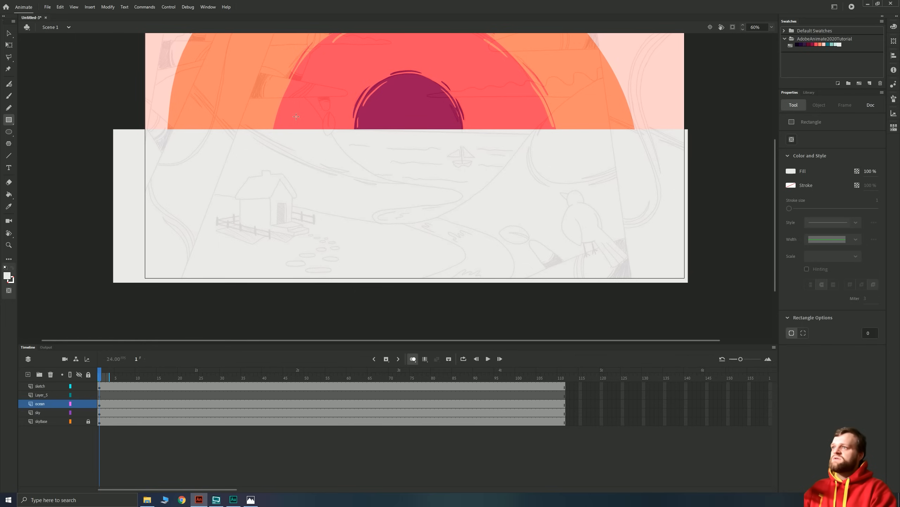
pyautogui.press('v')
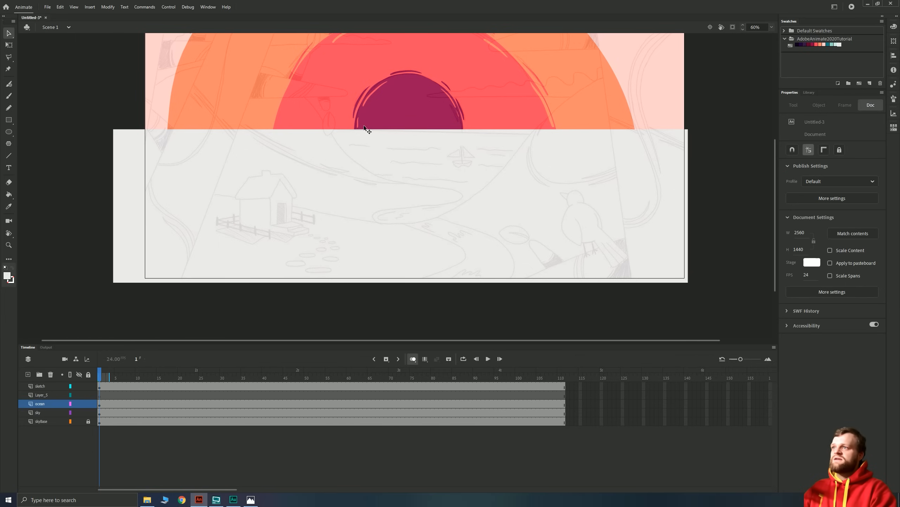
pyautogui.click(118, 144)
pyautogui.click(107, 127)
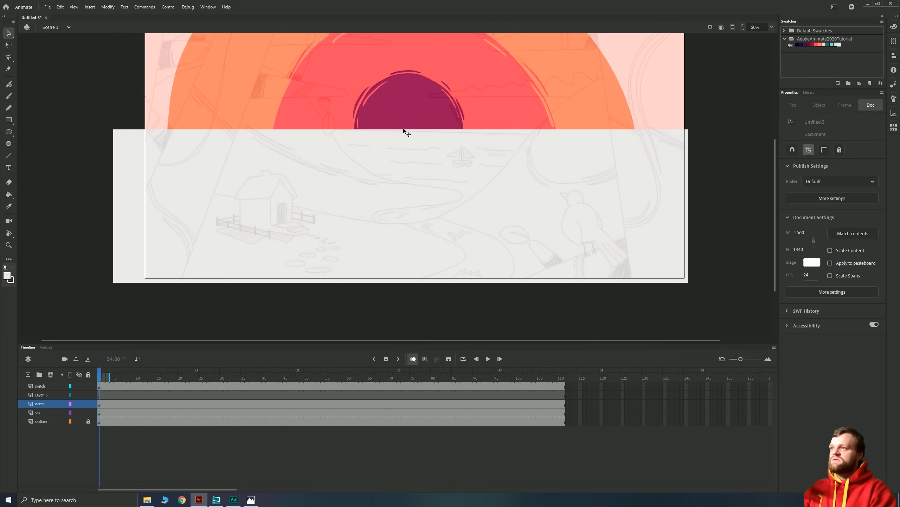
pyautogui.moveTo(131, 131)
pyautogui.mouseDown()
pyautogui.moveTo(132, 139)
pyautogui.moveTo(135, 132)
pyautogui.mouseUp()
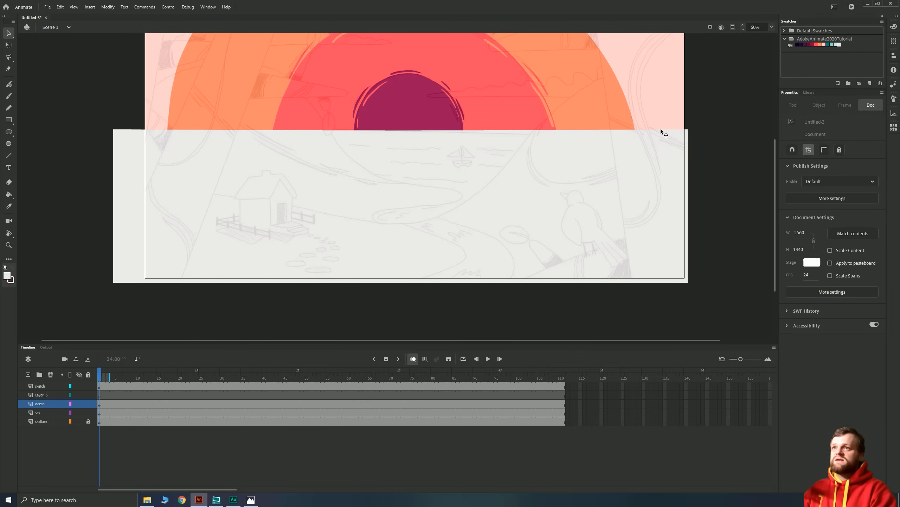
pyautogui.click(686, 133)
# Step: Bend the rectangle's upper edge a little further downward with the sketch layer hidden, and show the sketch again
pyautogui.click(79, 385)
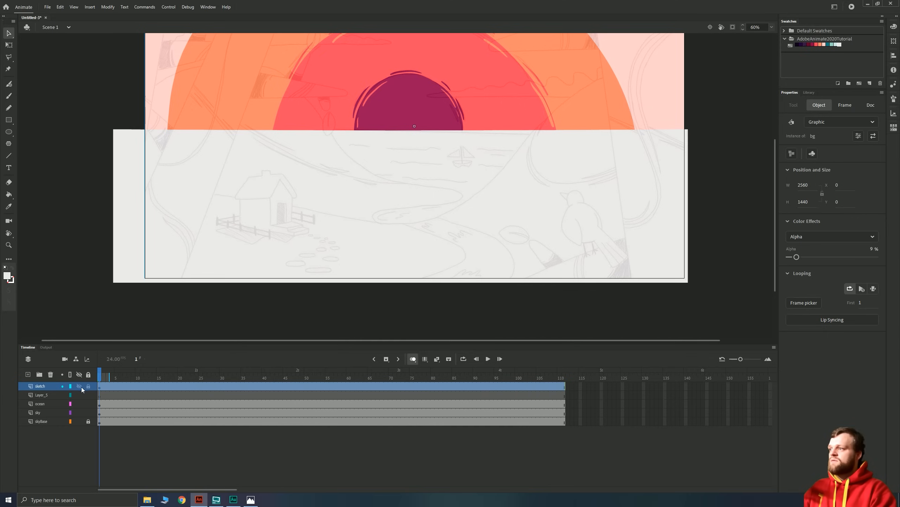
pyautogui.moveTo(662, 131)
pyautogui.mouseDown()
pyautogui.moveTo(651, 146)
pyautogui.moveTo(649, 134)
pyautogui.mouseUp()
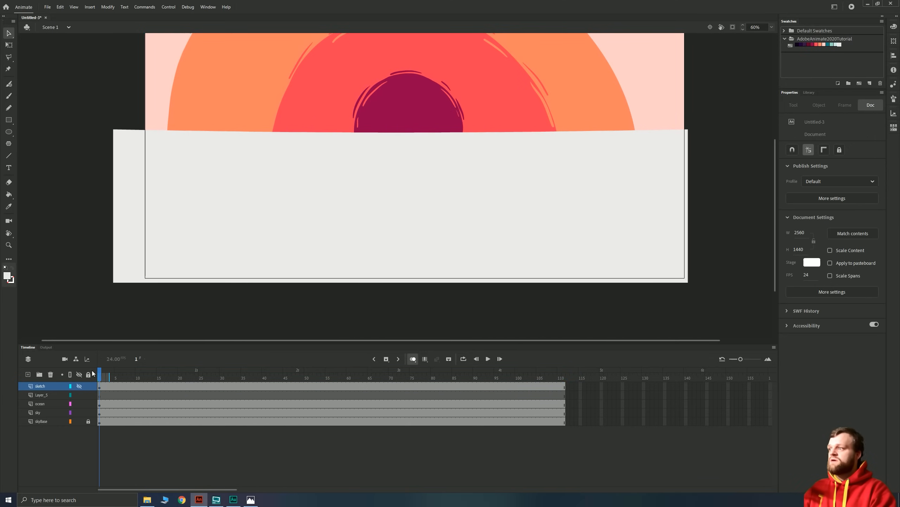
pyautogui.click(80, 386)
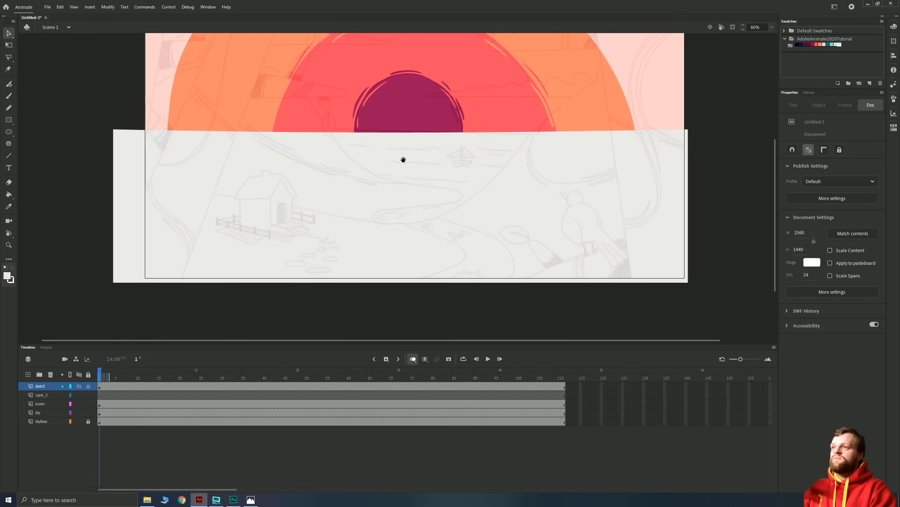
# Step: Convert the off-white rectangle to a graphic symbol named "ocean"
pyautogui.moveTo(432, 156); pyautogui.dragTo(441, 202)
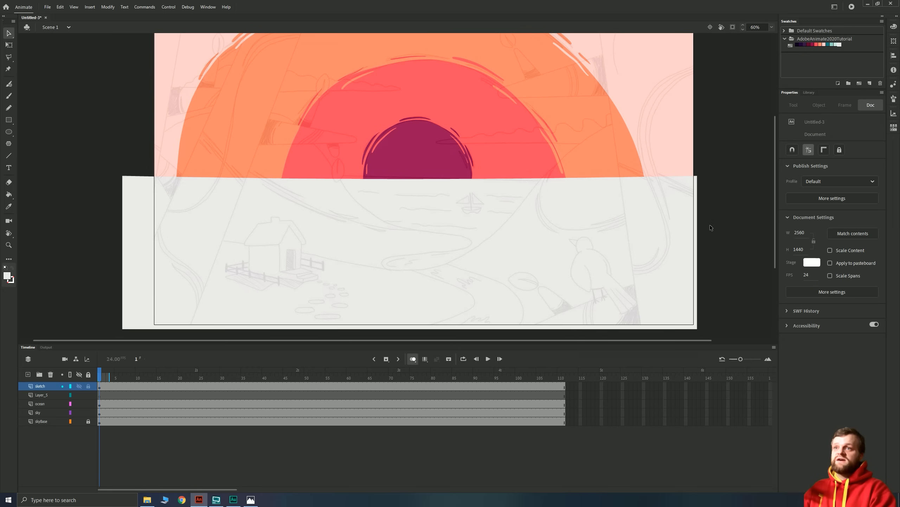
pyautogui.click(697, 257)
pyautogui.press('F8')
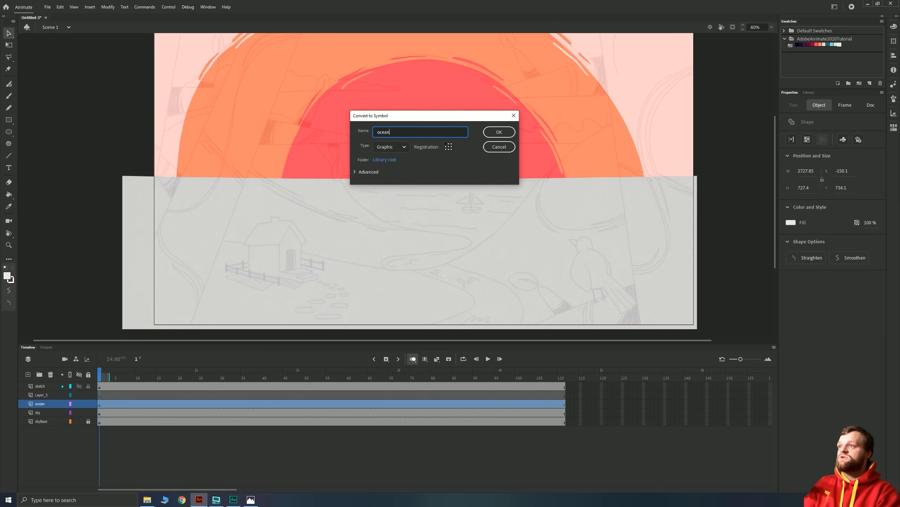
pyautogui.press('Return')
# Step: Recolour the rectangle inside the ocean symbol pale mint with the sketch layer hidden, return to Scene 1 and show the sketch again
pyautogui.doubleClick(585, 244)
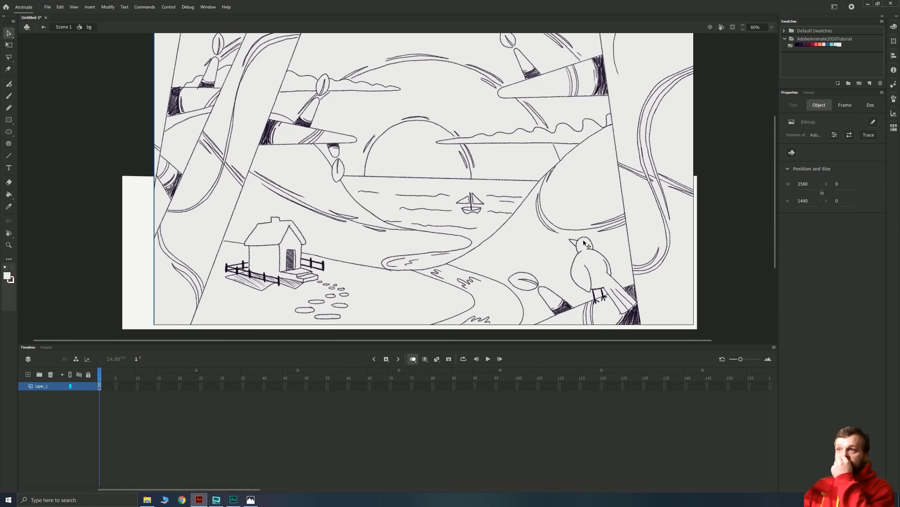
pyautogui.doubleClick(107, 158)
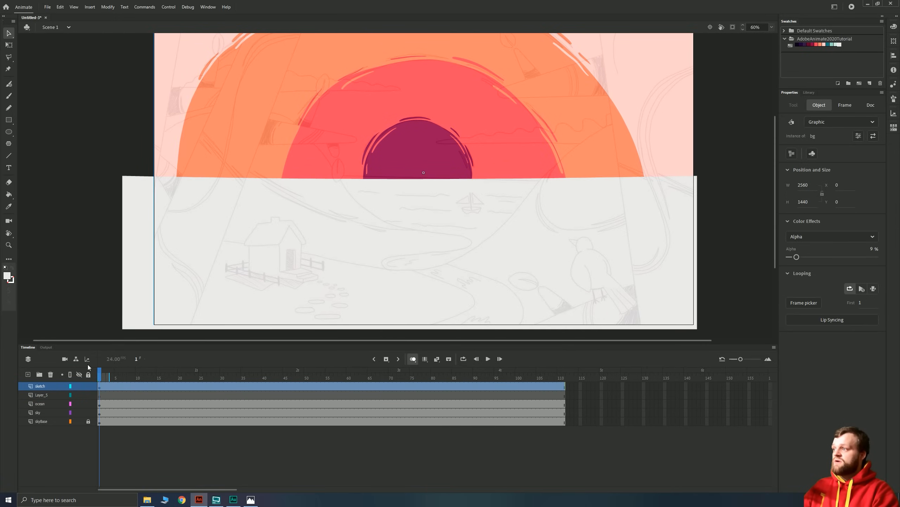
pyautogui.click(79, 385)
pyautogui.doubleClick(259, 243)
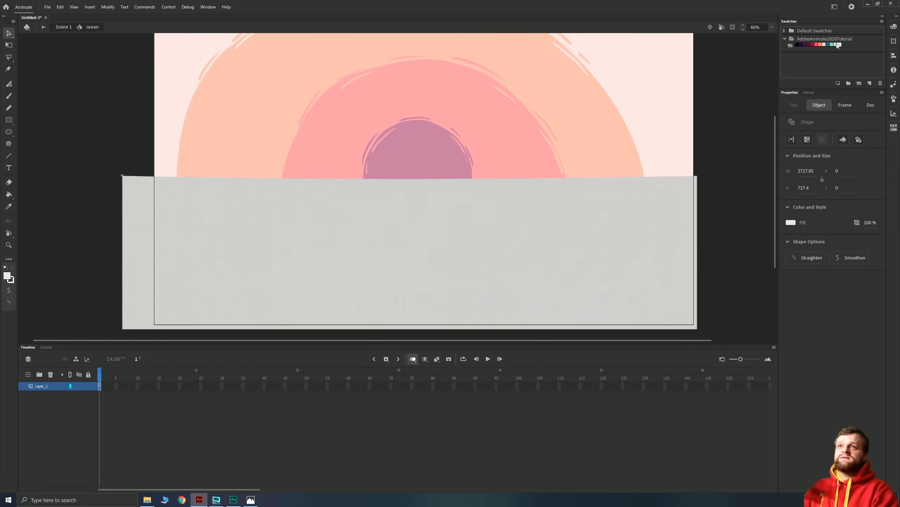
pyautogui.click(707, 191)
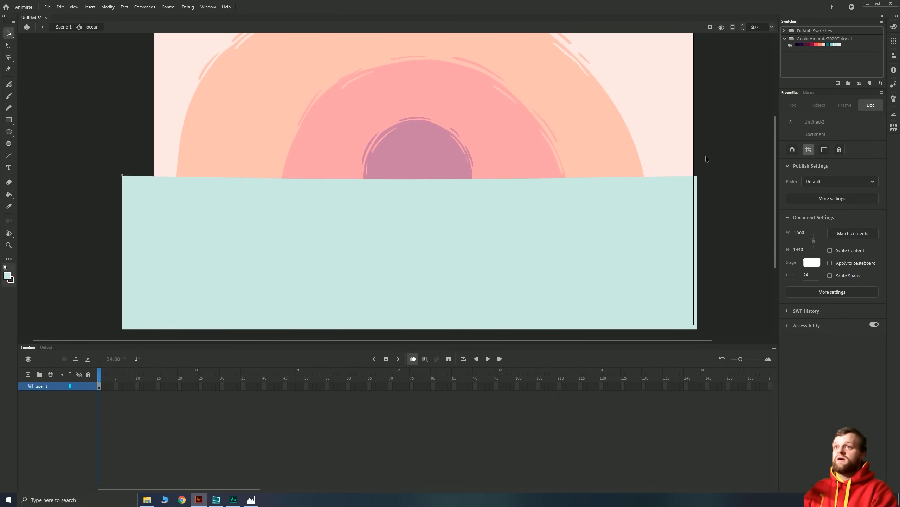
pyautogui.doubleClick(68, 242)
pyautogui.click(79, 386)
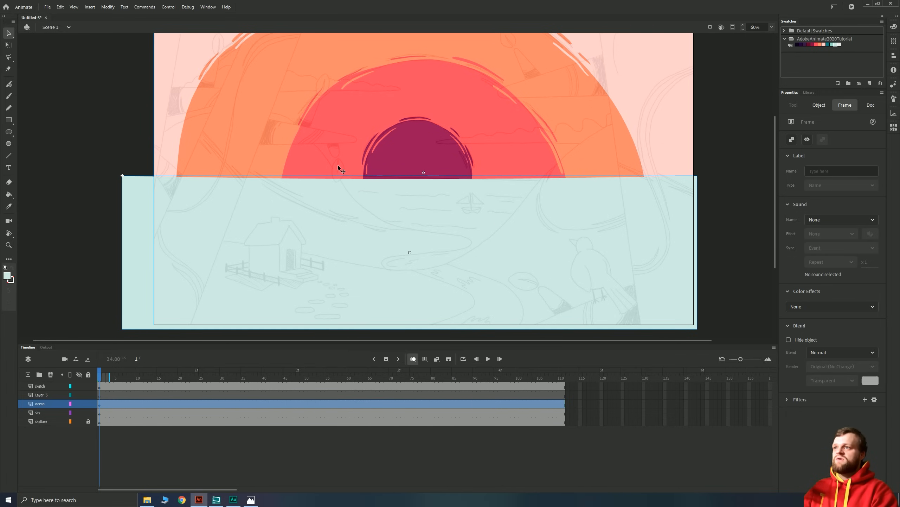
pyautogui.click(106, 147)
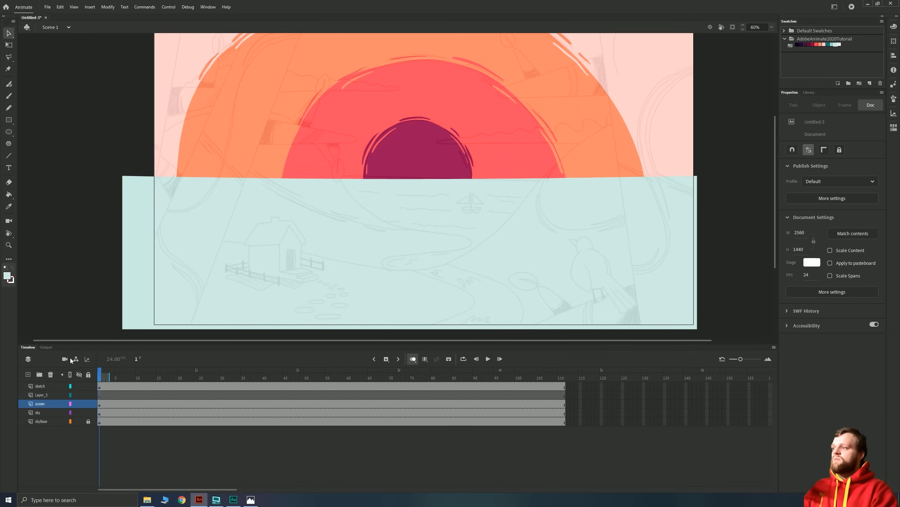
# Step: Add a layer inside the ocean symbol and draw a dark maroon U-shaped Fluid Brush curve about 1980 px wide and 600 px tall across the water
pyautogui.doubleClick(132, 236)
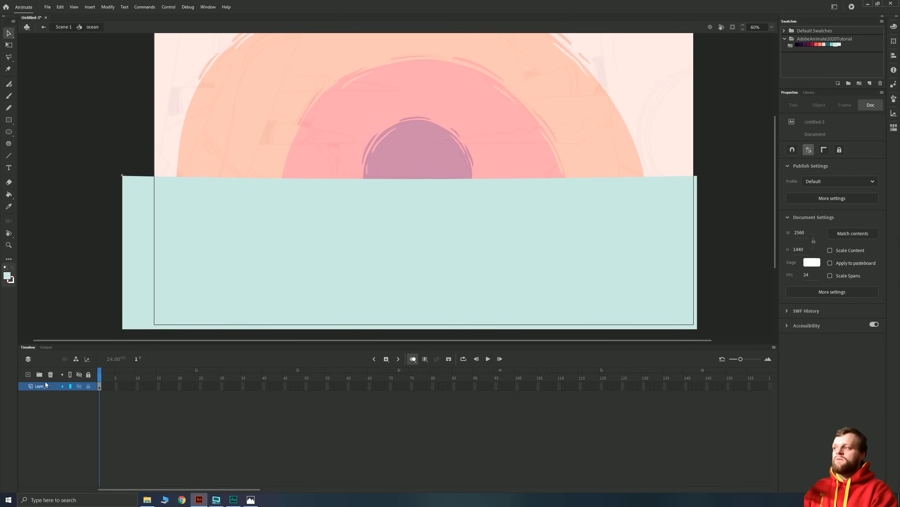
pyautogui.click(27, 374)
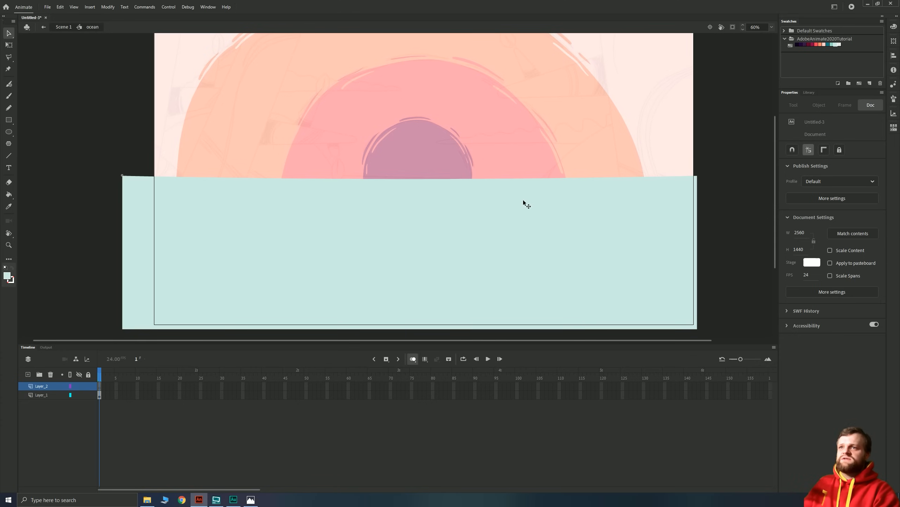
pyautogui.press('b')
pyautogui.click(808, 44)
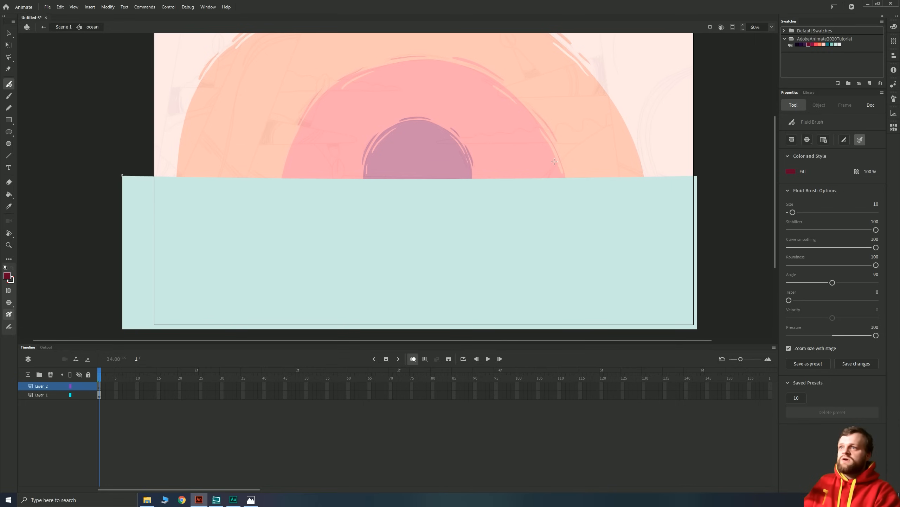
pyautogui.moveTo(592, 146)
pyautogui.mouseDown()
pyautogui.moveTo(482, 236)
pyautogui.moveTo(390, 262)
pyautogui.moveTo(181, 137)
pyautogui.mouseUp()
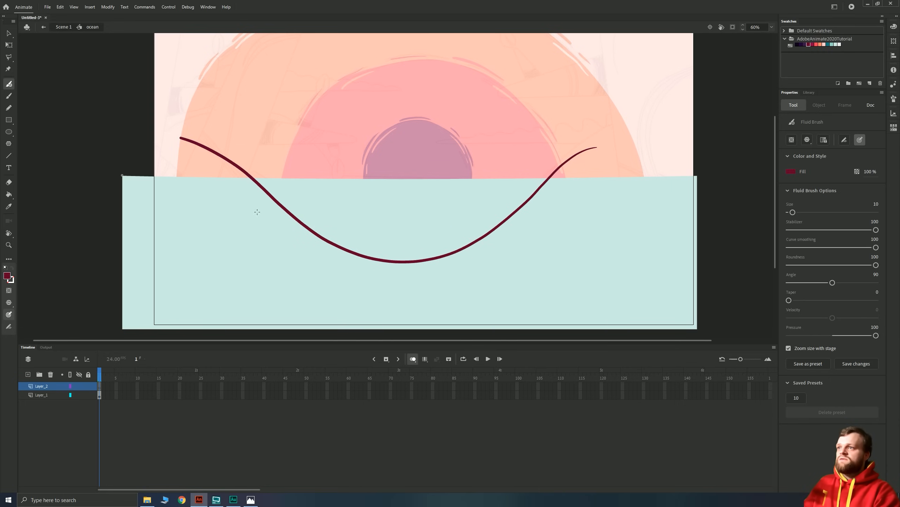
# Step: Move the maroon curve right and down to about X 338, Y -103
pyautogui.press('v')
pyautogui.click(318, 236)
pyautogui.hotkey('shift', 'Right')
pyautogui.hotkey('shift', 'Right')
pyautogui.hotkey('shift', 'Right')
pyautogui.hotkey('shift', 'Down')
pyautogui.hotkey('shift', 'Down')
pyautogui.hotkey('shift', 'Down')
pyautogui.hotkey('shift', 'Down')
pyautogui.hotkey('shift', 'Down')
pyautogui.hotkey('shift', 'Right')
pyautogui.hotkey('shift', 'Right')
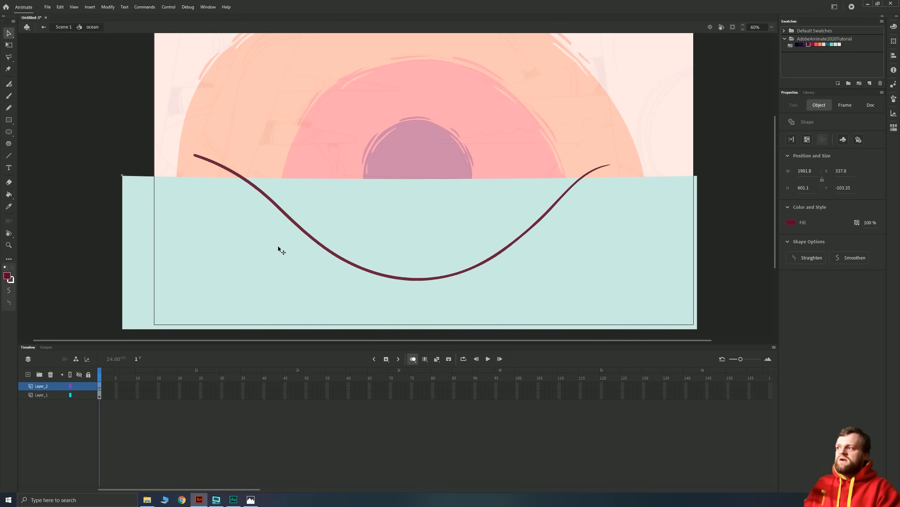
# Step: Lock the curve's layer in outline view and extend both layers of the ocean symbol to frame 48
pyautogui.click(87, 386)
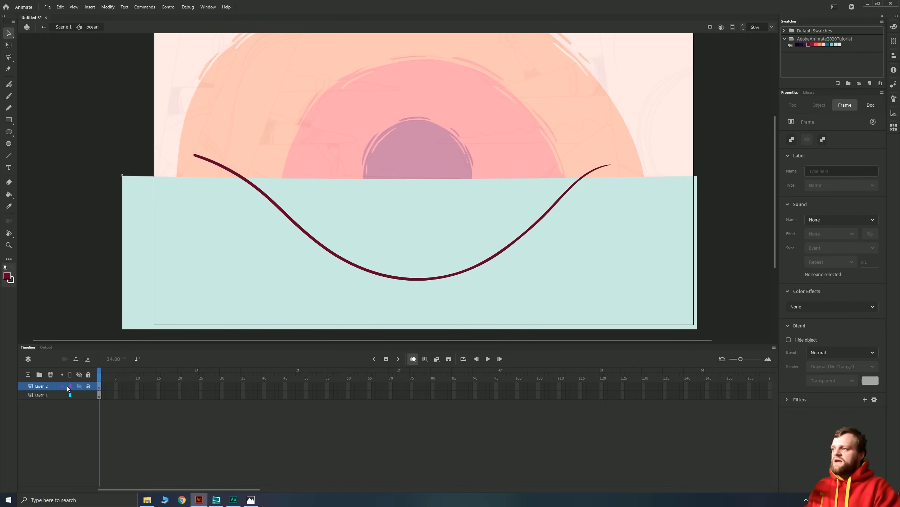
pyautogui.click(71, 388)
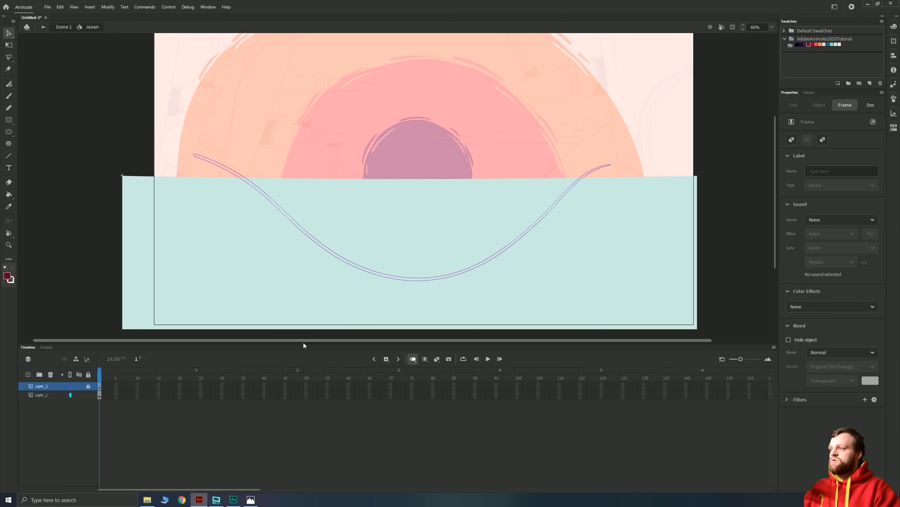
pyautogui.moveTo(209, 396); pyautogui.dragTo(298, 387)
pyautogui.press('F5')
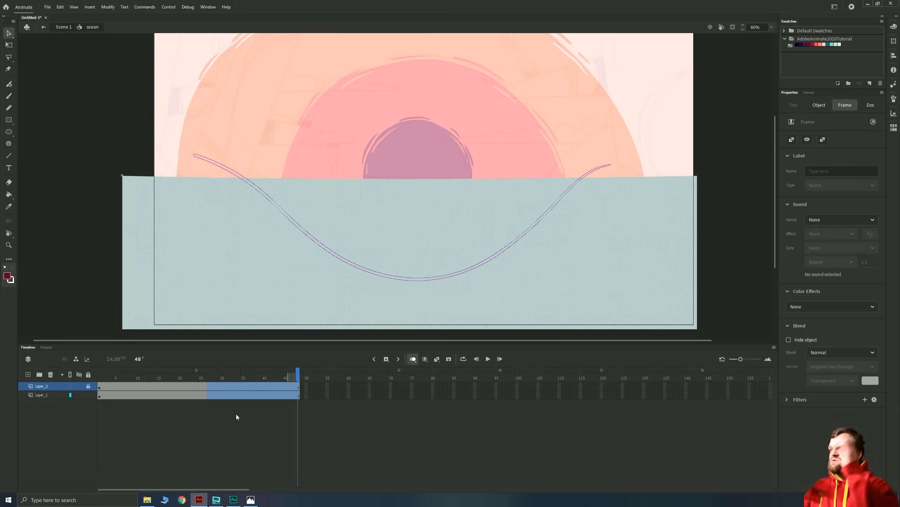
# Step: Rename the curve's layer as "guide" and the mint rectangle's layer as "base"
pyautogui.click(58, 387)
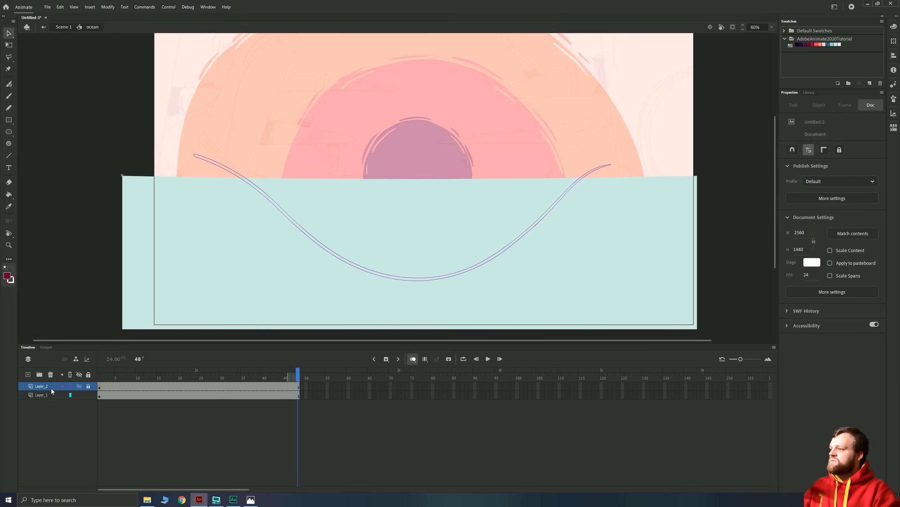
pyautogui.doubleClick(41, 386)
pyautogui.write('guide')
pyautogui.press('Return')
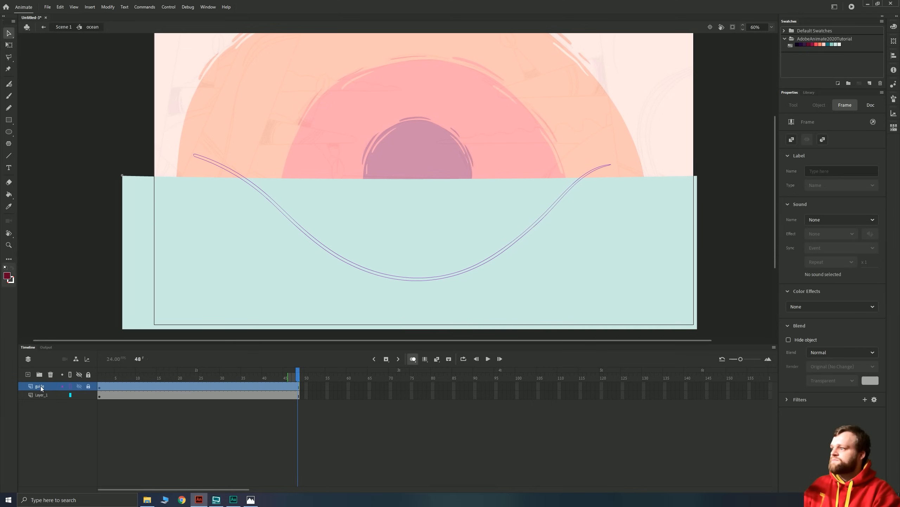
pyautogui.click(102, 400)
pyautogui.click(100, 394)
pyautogui.doubleClick(47, 394)
pyautogui.write('base')
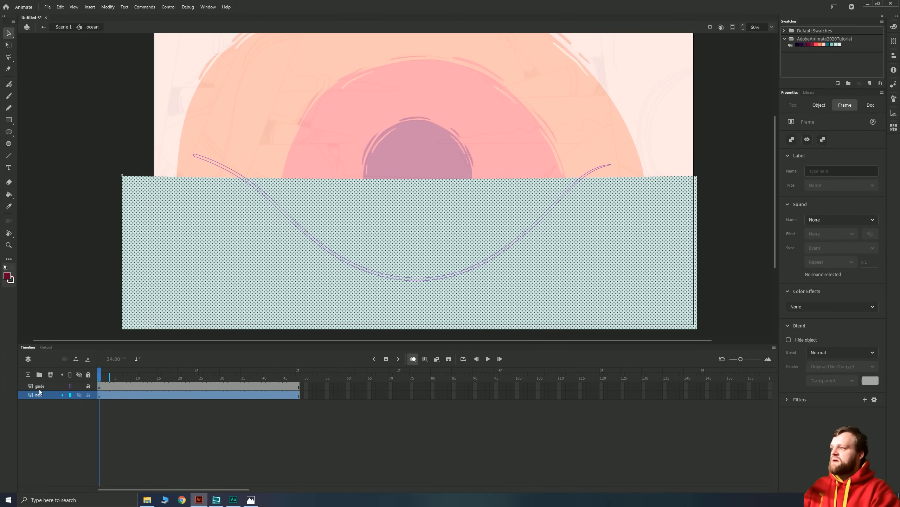
# Step: Add a layer between guide and base, and paint thin teal Fluid Brush strokes along the horizon edge with the canvas view rotated
pyautogui.click(28, 374)
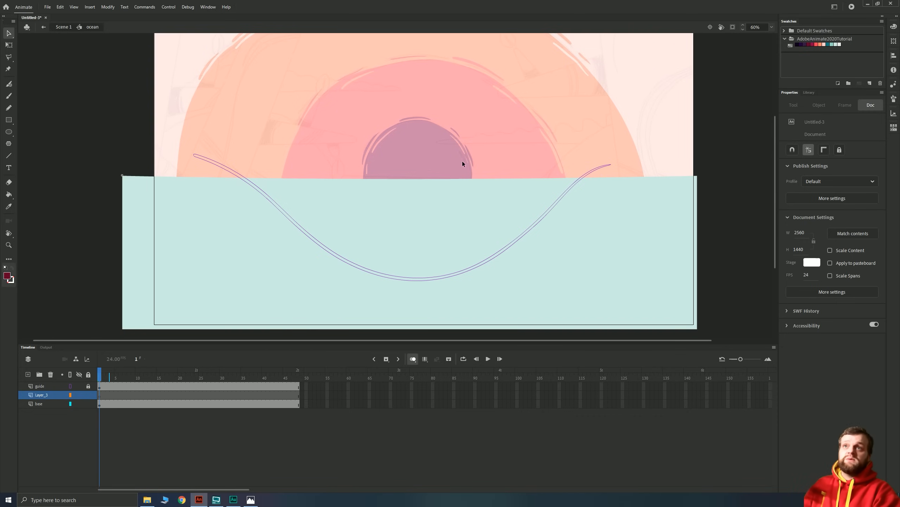
pyautogui.click(832, 44)
pyautogui.hotkey('shift', 'b')
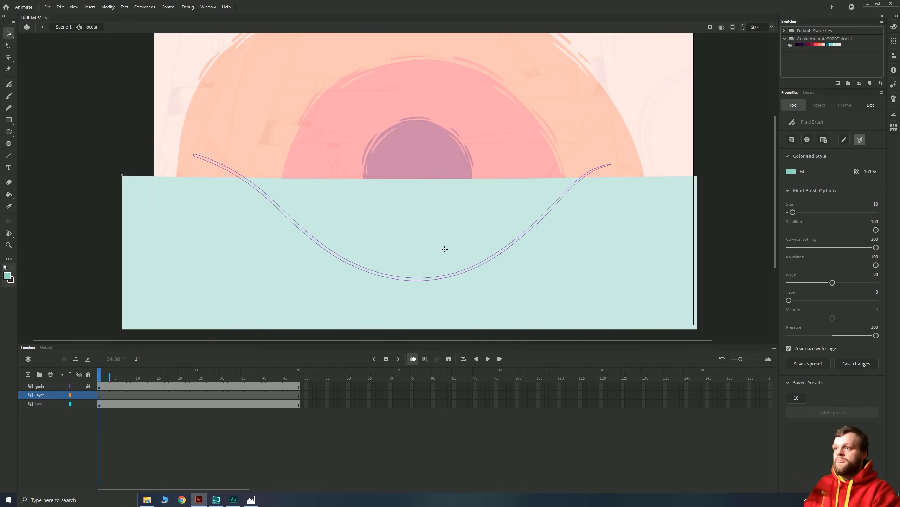
pyautogui.hotkey('shift', 'h')
pyautogui.moveTo(235, 243)
pyautogui.mouseDown()
pyautogui.moveTo(269, 155)
pyautogui.moveTo(370, 111)
pyautogui.moveTo(383, 165)
pyautogui.mouseUp()
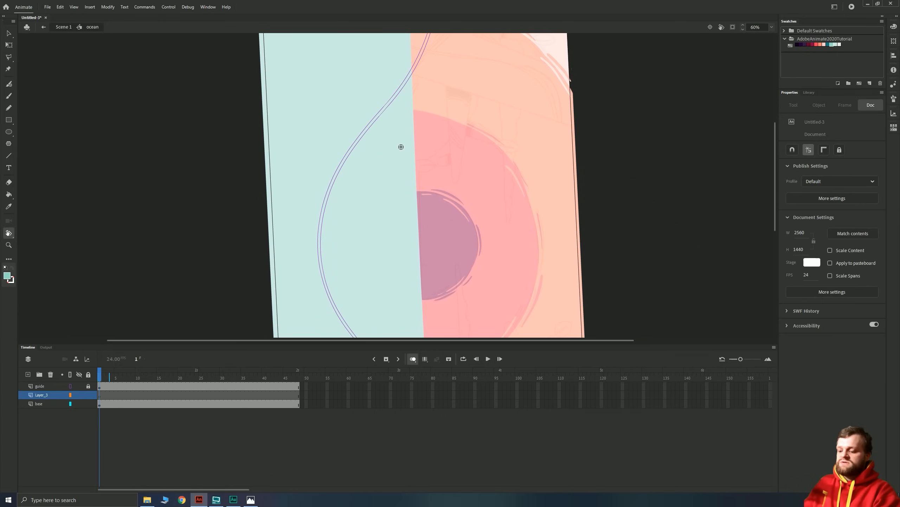
pyautogui.hotkey('shift', 'b')
pyautogui.hotkey('ctrl', '=')
pyautogui.moveTo(631, 185); pyautogui.dragTo(204, 244)
pyautogui.moveTo(404, 181); pyautogui.dragTo(331, 218)
pyautogui.moveTo(315, 179); pyautogui.dragTo(410, 284)
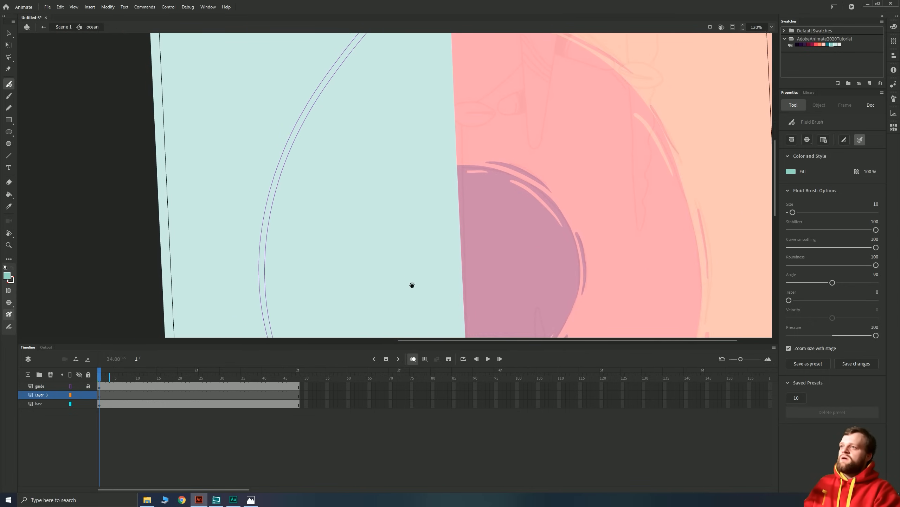
pyautogui.moveTo(422, 187)
pyautogui.mouseDown()
pyautogui.moveTo(437, 202)
pyautogui.moveTo(441, 192)
pyautogui.mouseUp()
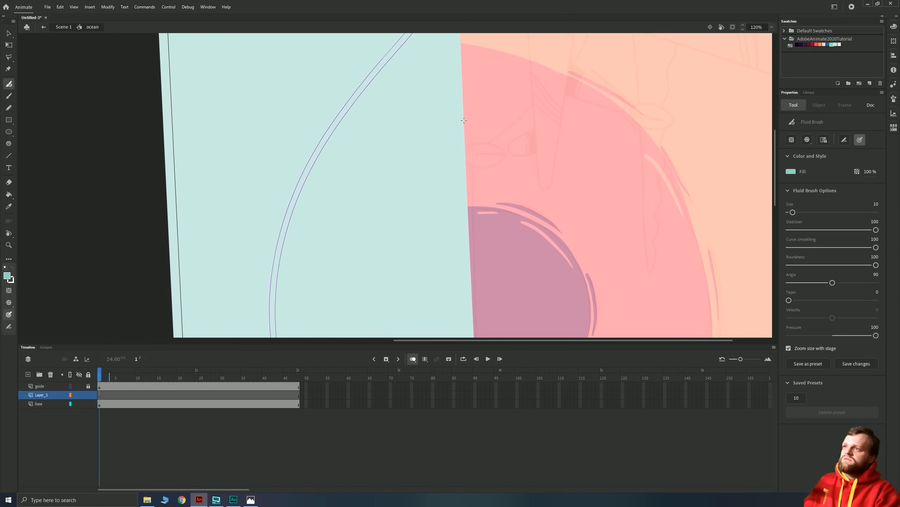
pyautogui.moveTo(465, 127)
pyautogui.mouseDown()
pyautogui.moveTo(471, 276)
pyautogui.moveTo(435, 155)
pyautogui.moveTo(448, 326)
pyautogui.moveTo(433, 218)
pyautogui.mouseUp()
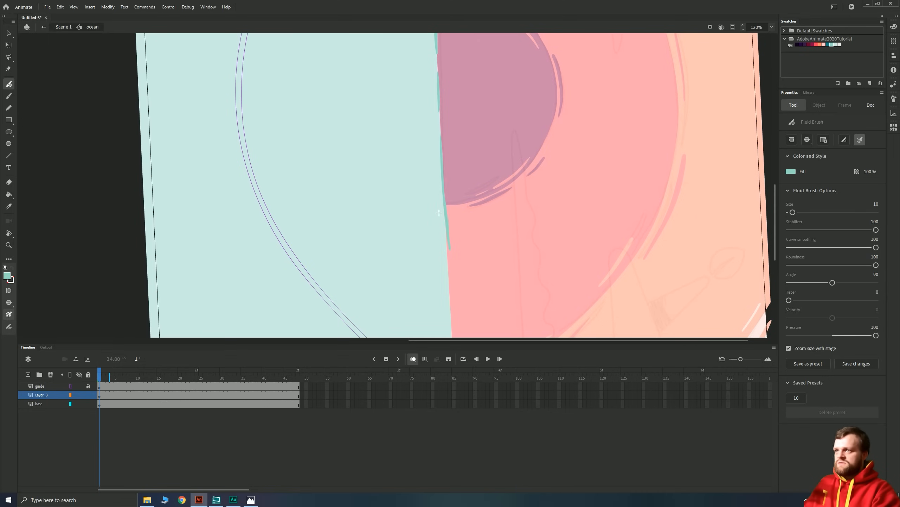
# Step: Delete the teal stroke along the horizon beneath the purple sun and paint new teal strokes farther along the edge
pyautogui.press('ctrl')
pyautogui.keyDown('ctrl'); pyautogui.click(445, 214); pyautogui.keyUp('ctrl')
pyautogui.press('Delete')
pyautogui.moveTo(440, 143)
pyautogui.mouseDown()
pyautogui.moveTo(446, 242)
pyautogui.moveTo(430, 264)
pyautogui.moveTo(424, 215)
pyautogui.mouseUp()
pyautogui.moveTo(437, 263); pyautogui.dragTo(440, 294)
# Step: Nudge the teal stroke farthest along the horizon closer to the mint edge, to about X 1810, Y 8
pyautogui.press('v')
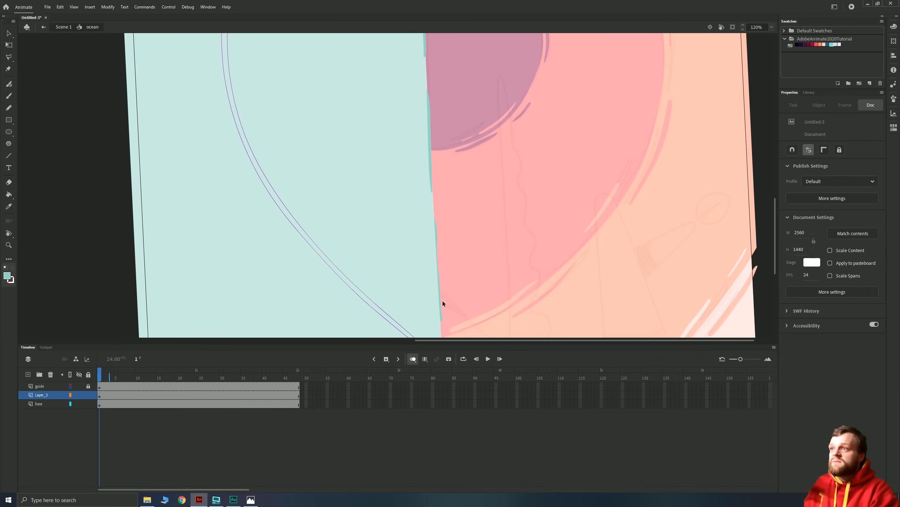
pyautogui.click(440, 304)
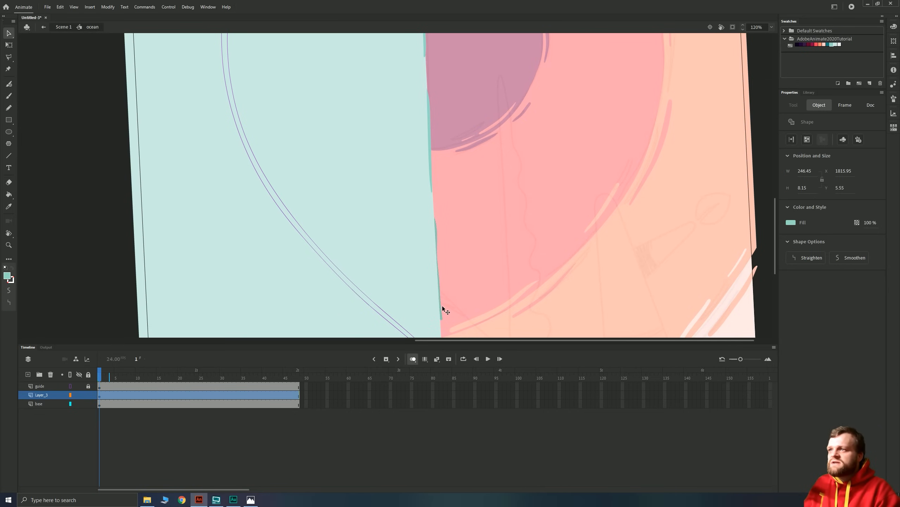
pyautogui.press('Left')
pyautogui.press('Left')
pyautogui.press('Left')
pyautogui.press('Up')
pyautogui.press('Right')
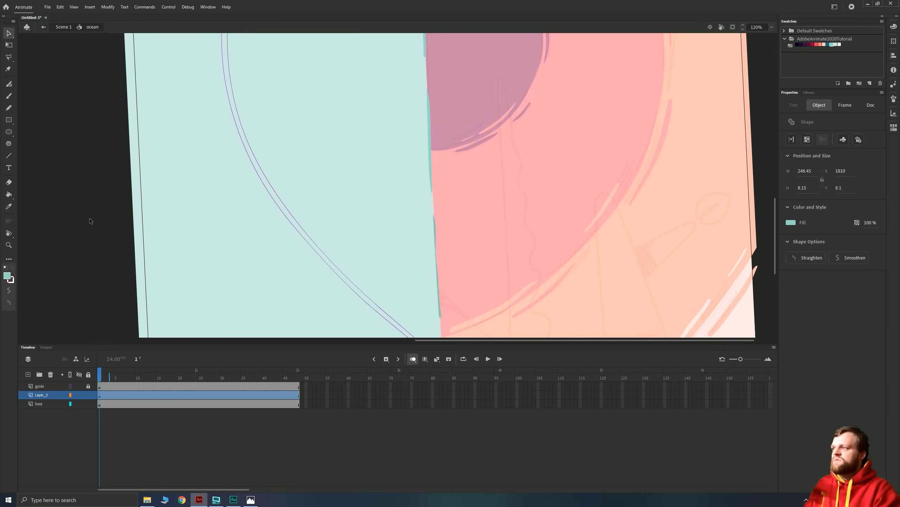
pyautogui.click(91, 227)
pyautogui.moveTo(301, 248)
pyautogui.mouseDown()
pyautogui.moveTo(314, 219)
pyautogui.moveTo(342, 265)
pyautogui.mouseUp()
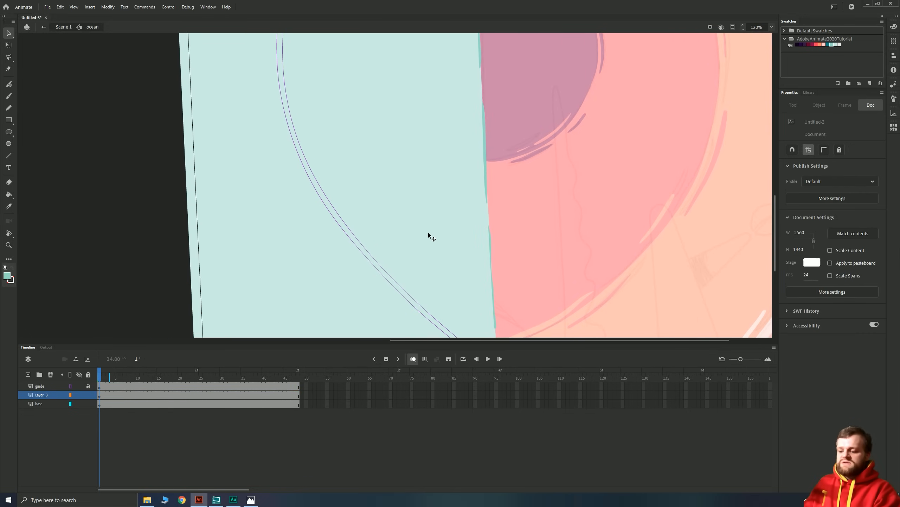
# Step: Reset the canvas rotation and insert a blank keyframe at frame 3 of Layer_3
pyautogui.click(722, 28)
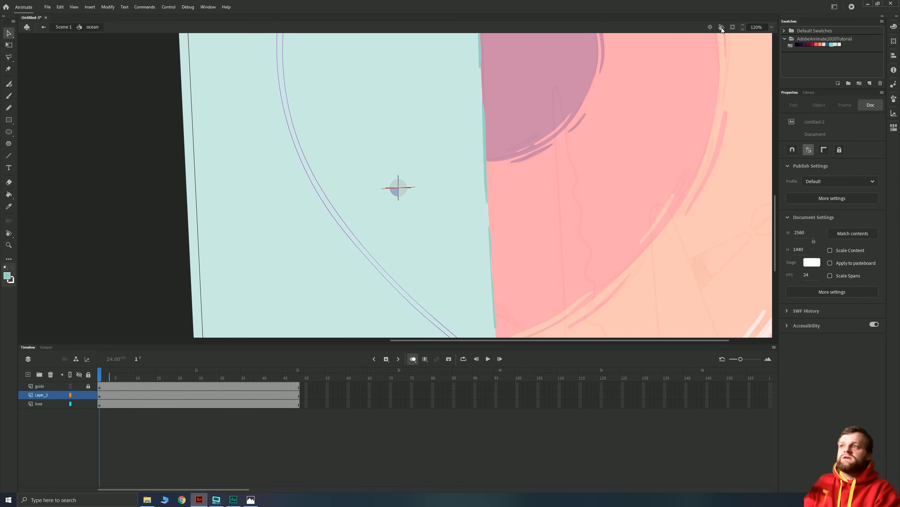
pyautogui.click(711, 28)
pyautogui.moveTo(259, 186); pyautogui.dragTo(510, 298)
pyautogui.hotkey('ctrl', '-')
pyautogui.moveTo(291, 144); pyautogui.dragTo(428, 217)
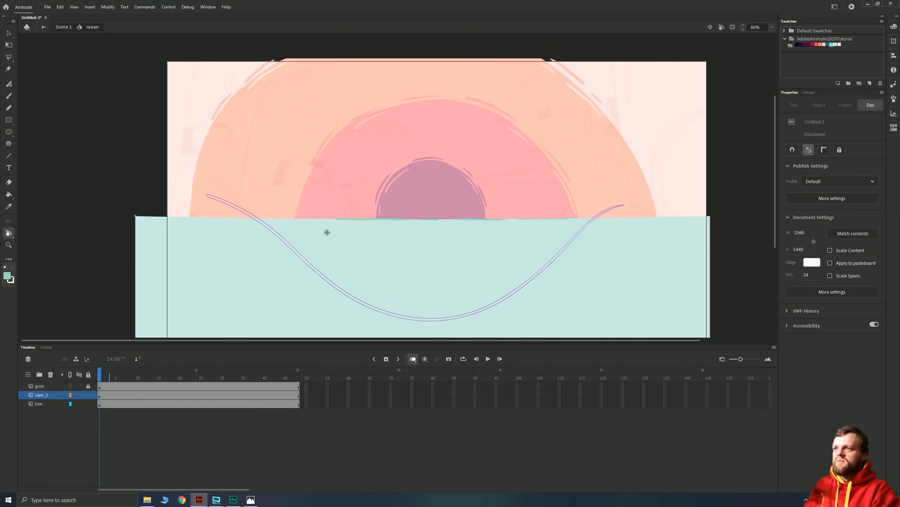
pyautogui.press('b')
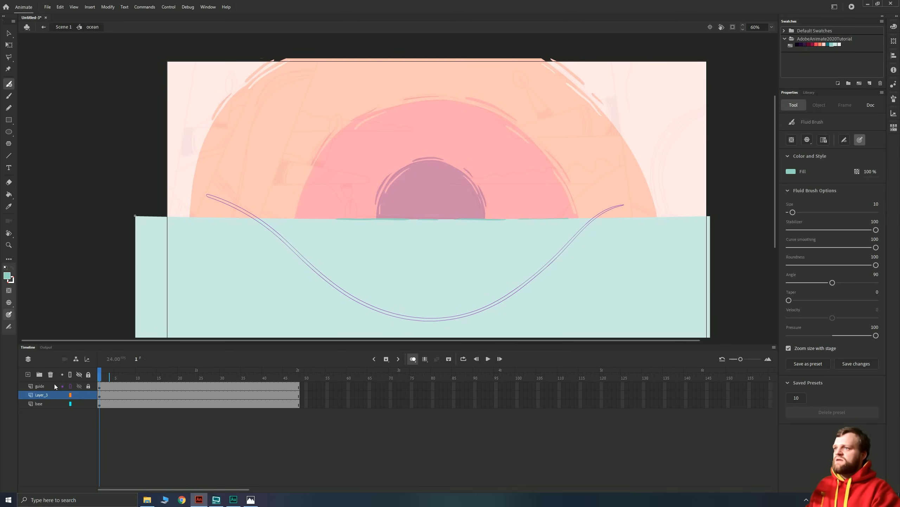
pyautogui.click(100, 394)
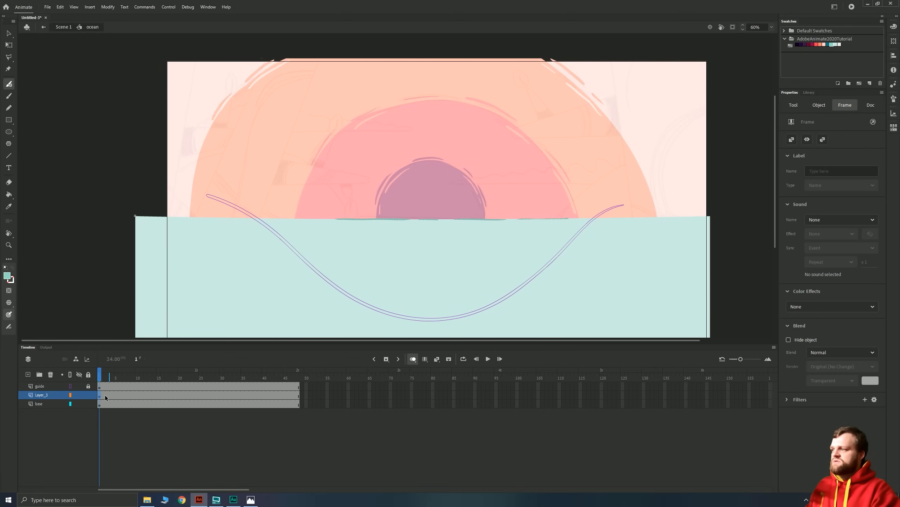
pyautogui.press('.')
pyautogui.press('.')
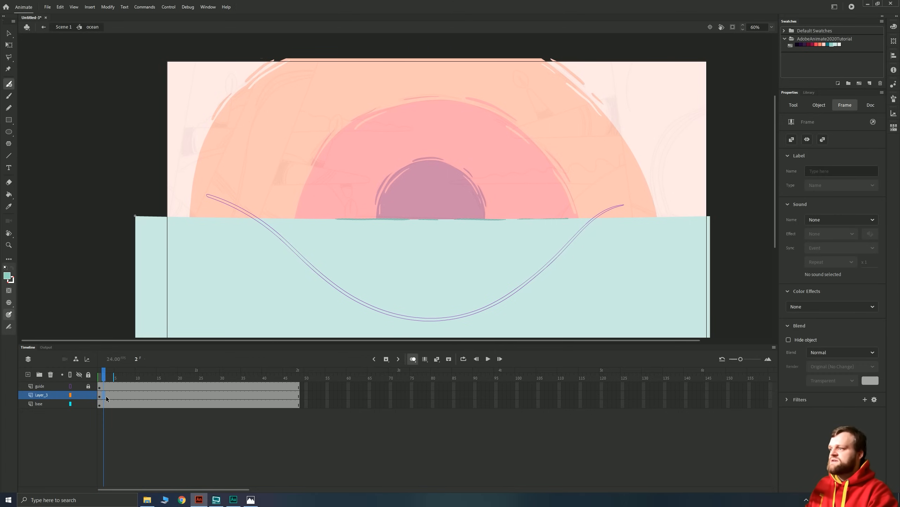
pyautogui.press('F7')
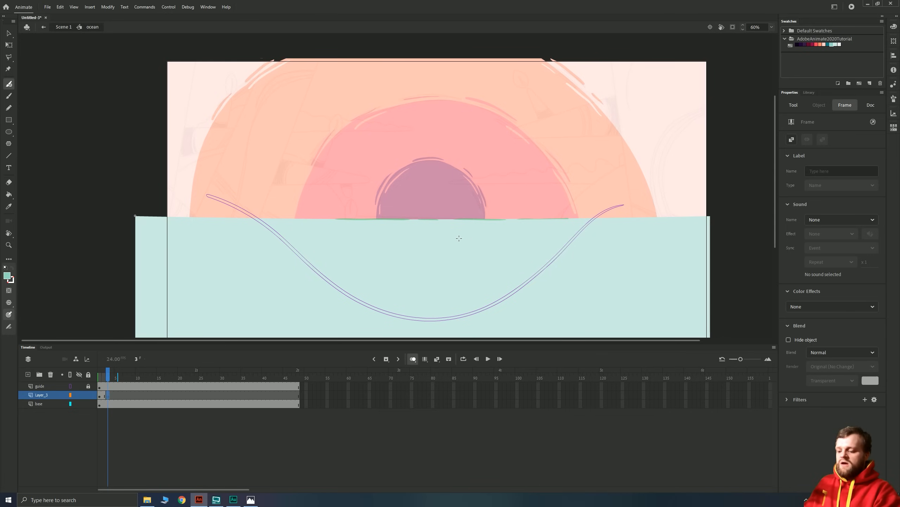
# Step: Paint a second set of teal Fluid Brush strokes along the horizon edge on frame 3 with the canvas view rotated, following the onion skin
pyautogui.hotkey('shift', 'h')
pyautogui.moveTo(271, 249); pyautogui.dragTo(328, 145)
pyautogui.hotkey('ctrl', '=')
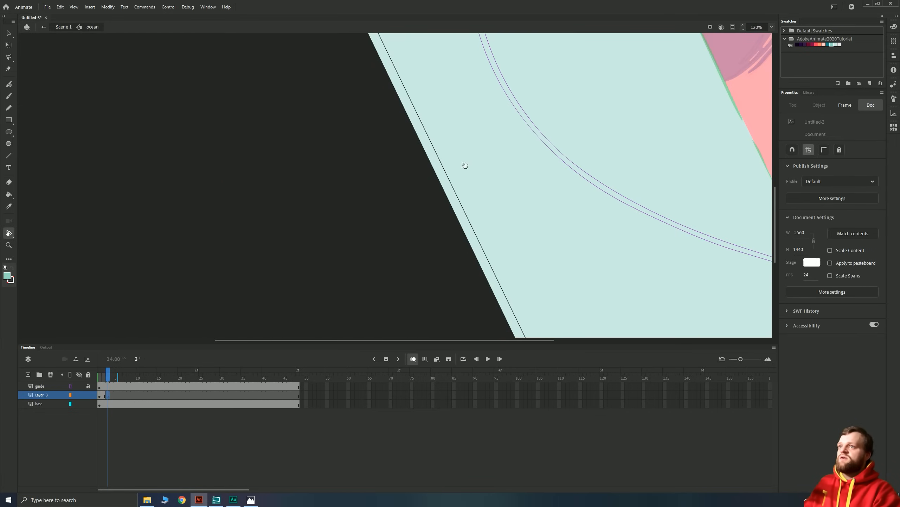
pyautogui.moveTo(532, 149); pyautogui.dragTo(398, 283)
pyautogui.moveTo(499, 132); pyautogui.dragTo(401, 208)
pyautogui.scroll(5, 401, 208)
pyautogui.press('b')
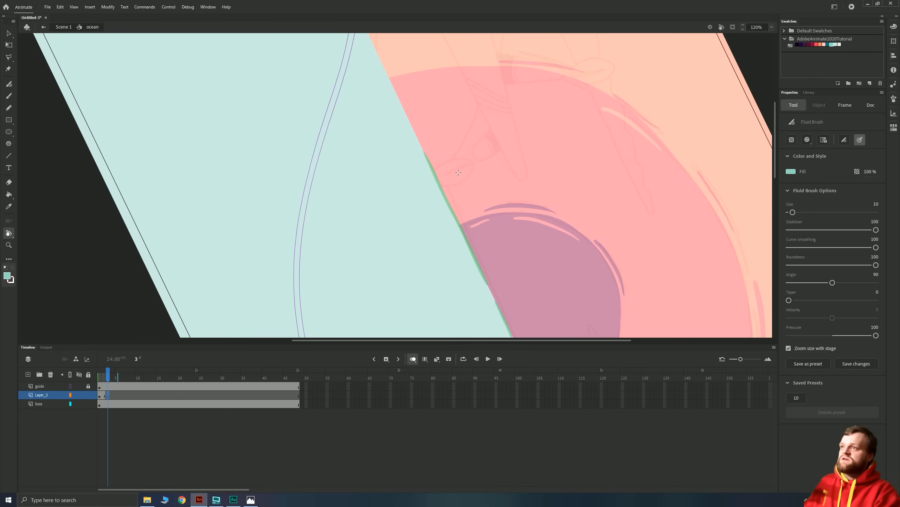
pyautogui.moveTo(429, 161)
pyautogui.mouseDown()
pyautogui.moveTo(485, 282)
pyautogui.moveTo(406, 206)
pyautogui.moveTo(397, 167)
pyautogui.moveTo(414, 202)
pyautogui.mouseUp()
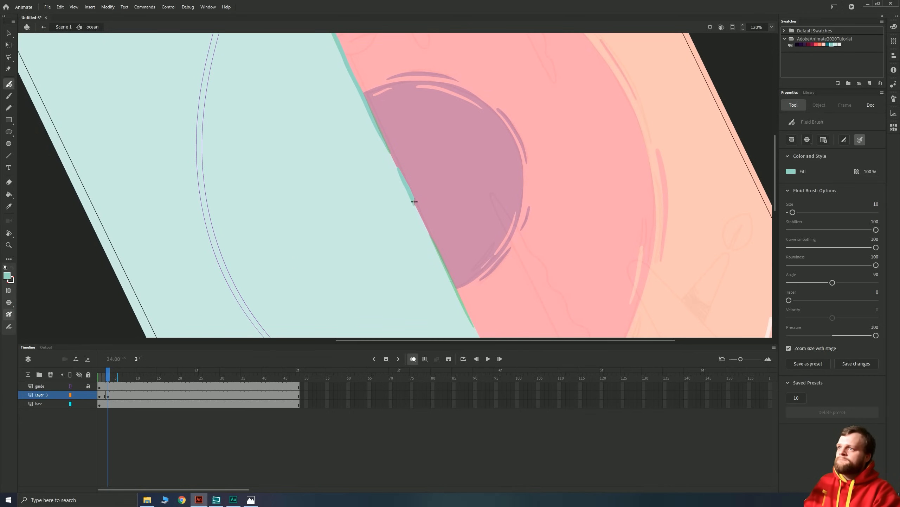
pyautogui.moveTo(435, 276); pyautogui.dragTo(393, 207)
pyautogui.moveTo(388, 165); pyautogui.dragTo(430, 248)
pyautogui.moveTo(431, 284)
pyautogui.mouseDown()
pyautogui.moveTo(397, 224)
pyautogui.moveTo(430, 252)
pyautogui.moveTo(447, 284)
pyautogui.mouseUp()
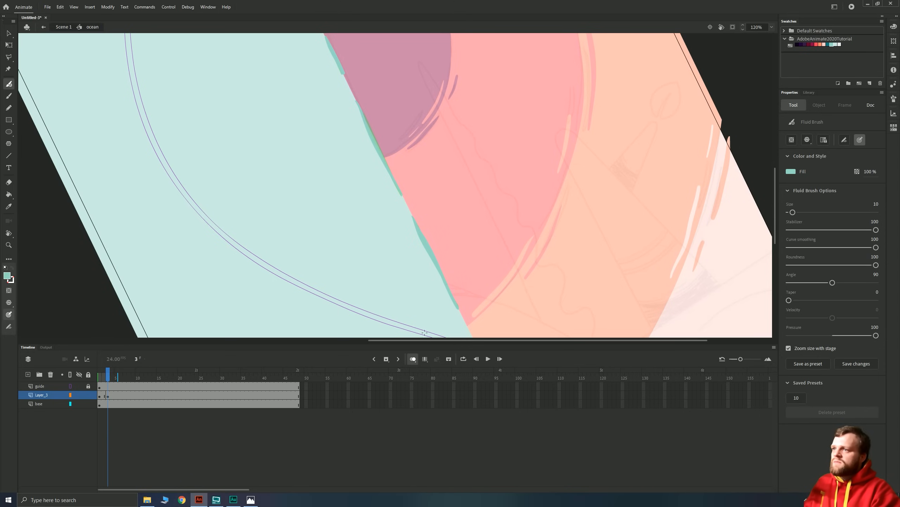
# Step: Insert a blank keyframe at frame 5 of Layer_3 and paint a third set of teal strokes along the horizon edge
pyautogui.click(116, 395)
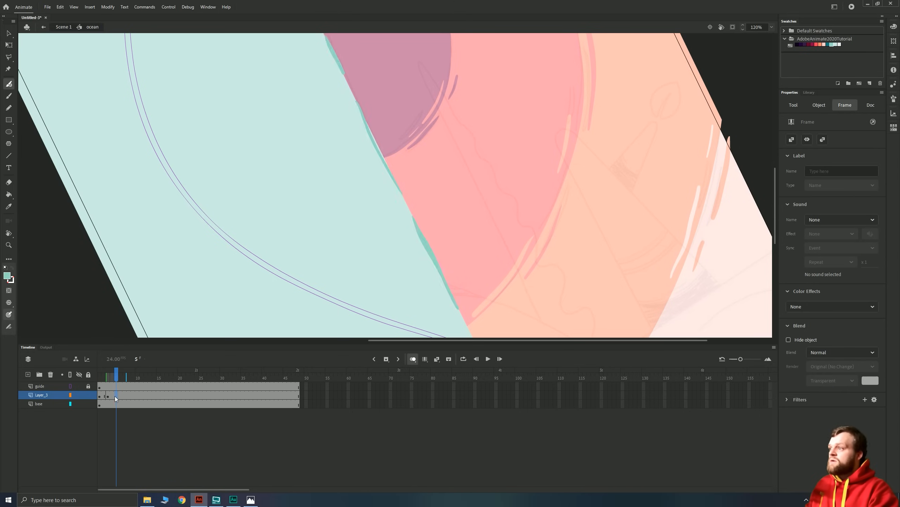
pyautogui.press('F7')
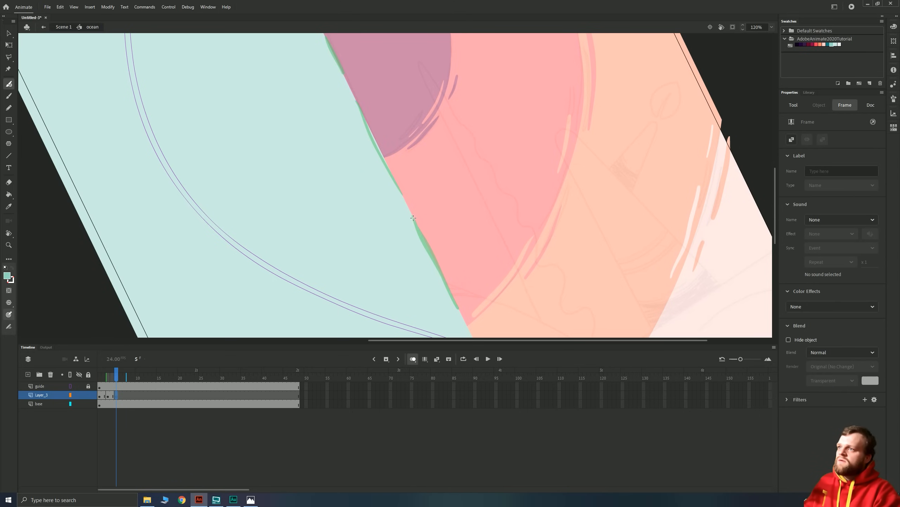
pyautogui.moveTo(415, 221); pyautogui.dragTo(452, 296)
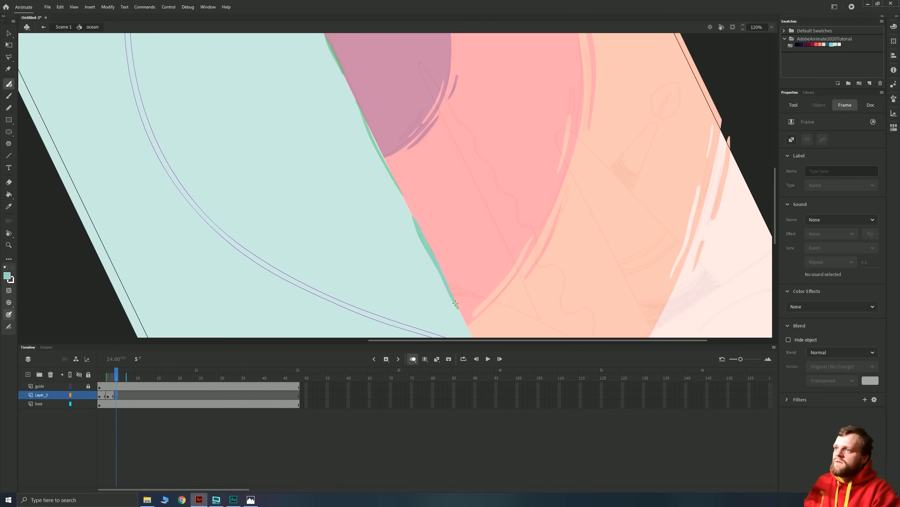
pyautogui.moveTo(345, 193); pyautogui.dragTo(399, 267)
pyautogui.moveTo(411, 179); pyautogui.dragTo(460, 271)
pyautogui.moveTo(348, 182); pyautogui.dragTo(401, 275)
pyautogui.moveTo(434, 203); pyautogui.dragTo(453, 243)
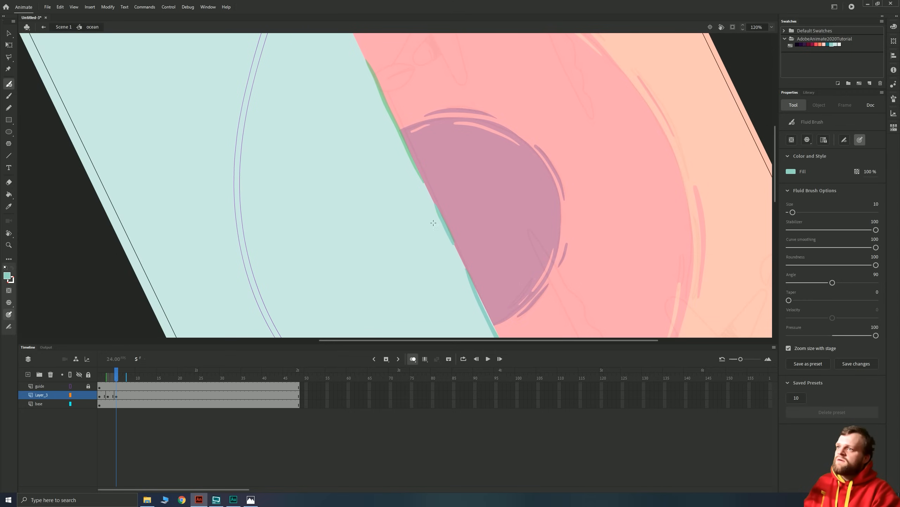
pyautogui.moveTo(363, 110); pyautogui.dragTo(411, 183)
pyautogui.moveTo(419, 139); pyautogui.dragTo(452, 218)
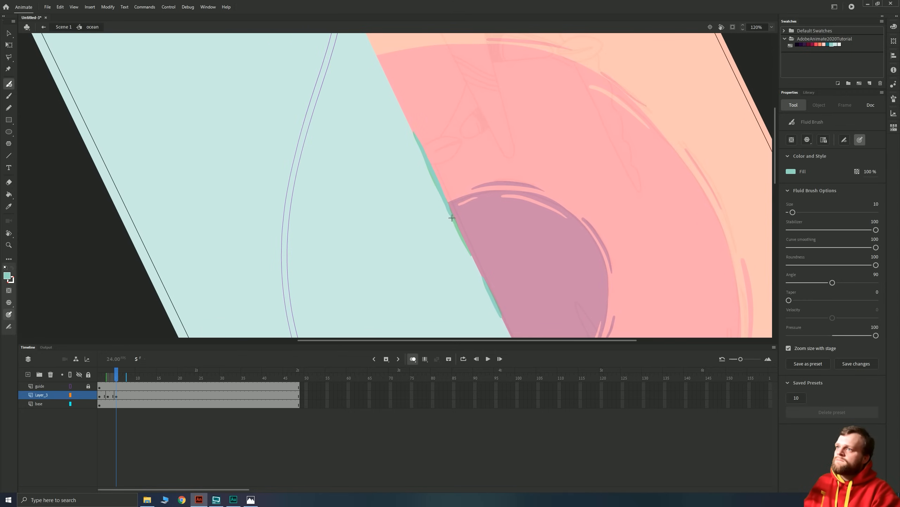
# Step: Insert a blank keyframe at frame 7 of Layer_3 and paint a fourth set of teal strokes along the horizon edge
pyautogui.click(124, 394)
pyautogui.press('F6')
pyautogui.moveTo(415, 136); pyautogui.dragTo(461, 235)
pyautogui.moveTo(447, 303); pyautogui.dragTo(396, 224)
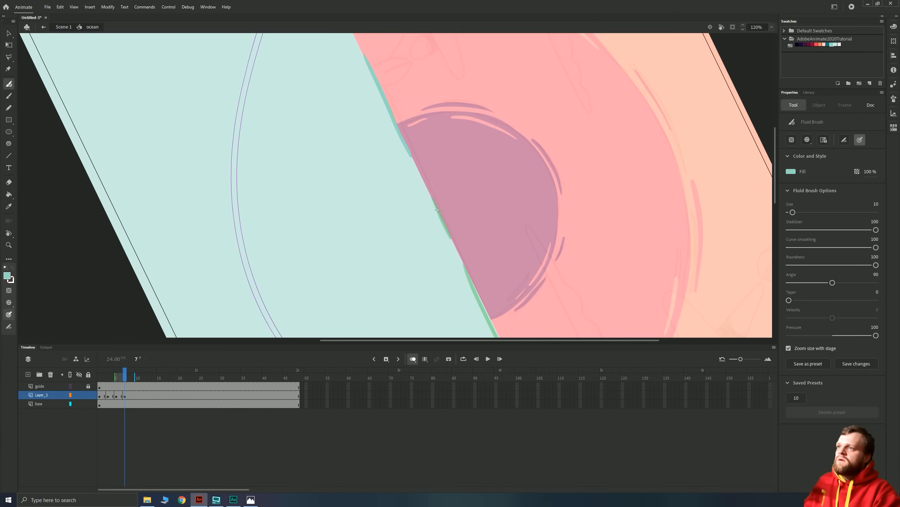
pyautogui.moveTo(430, 197)
pyautogui.mouseDown()
pyautogui.moveTo(449, 235)
pyautogui.moveTo(403, 208)
pyautogui.moveTo(405, 177)
pyautogui.moveTo(450, 264)
pyautogui.mouseUp()
pyautogui.moveTo(383, 244); pyautogui.dragTo(314, 122)
pyautogui.moveTo(395, 176); pyautogui.dragTo(438, 258)
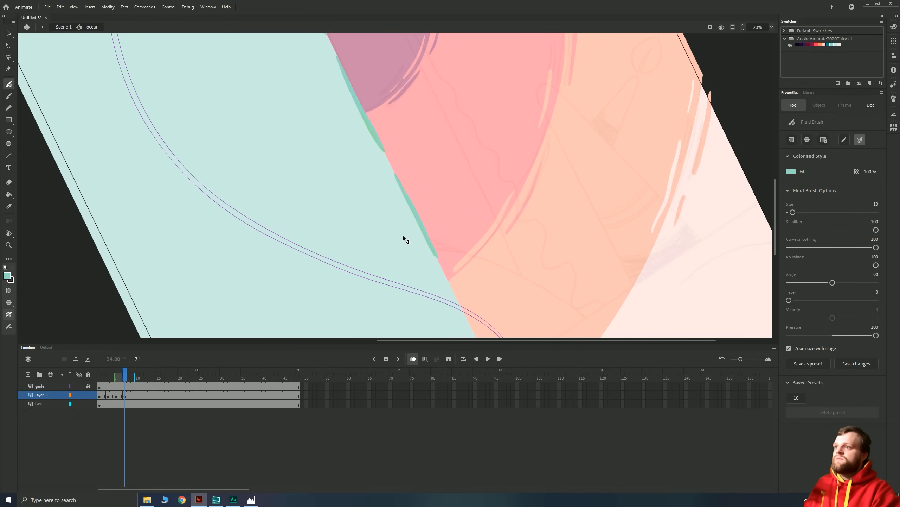
# Step: Reset the canvas rotation, duplicate the first eight frames of Layer_3 repeatedly through frame 48, and play the loop from frame 1
pyautogui.hotkey('ctrl', '-')
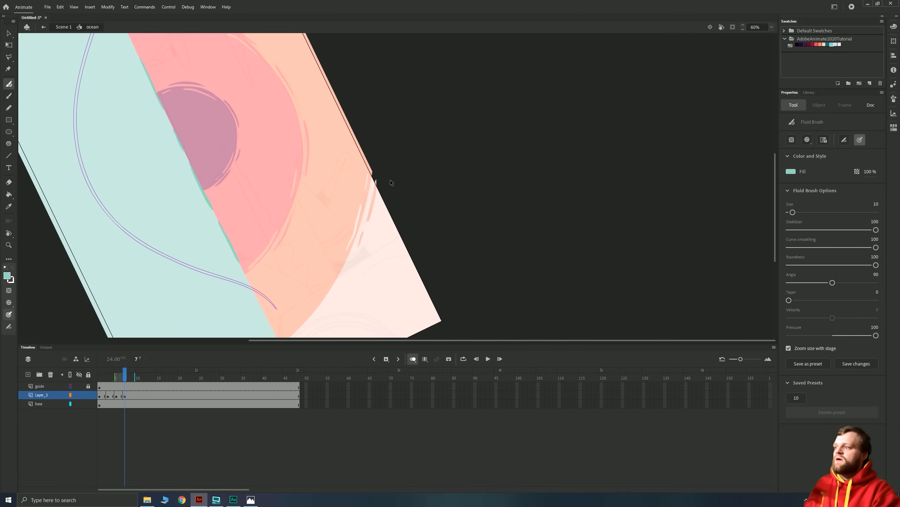
pyautogui.doubleClick(721, 28)
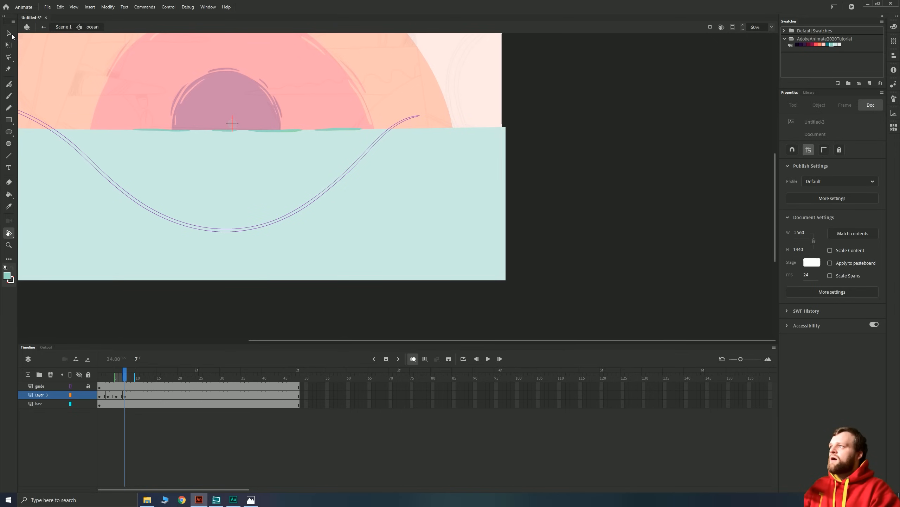
pyautogui.click(9, 33)
pyautogui.moveTo(298, 146); pyautogui.dragTo(494, 242)
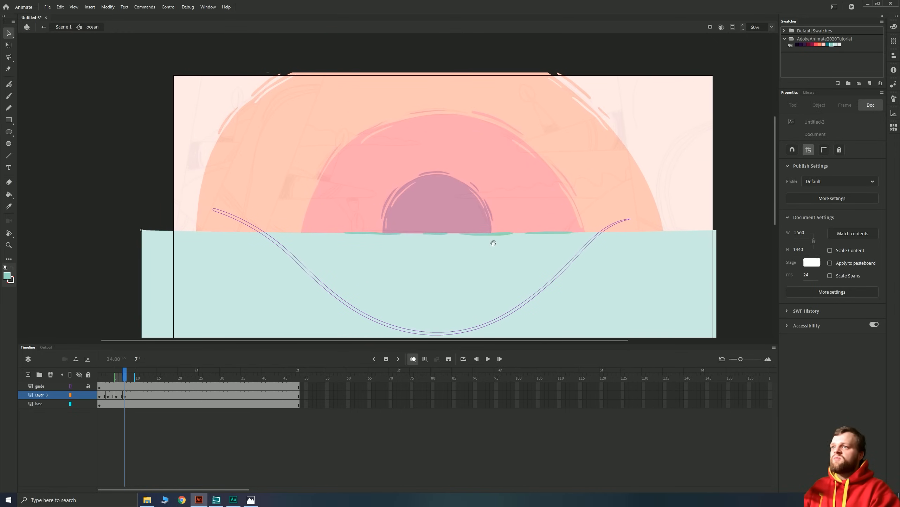
pyautogui.moveTo(100, 395); pyautogui.dragTo(128, 394)
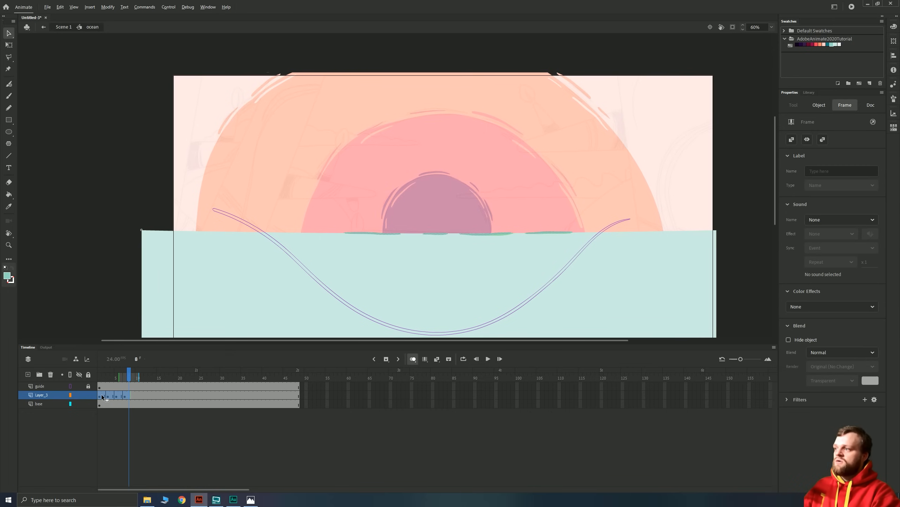
pyautogui.moveTo(138, 394); pyautogui.dragTo(172, 396)
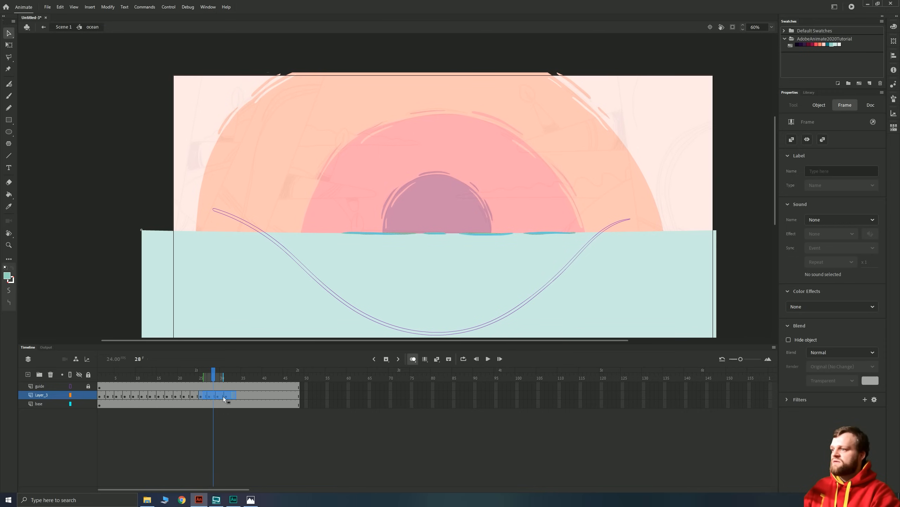
pyautogui.moveTo(250, 392); pyautogui.dragTo(277, 395)
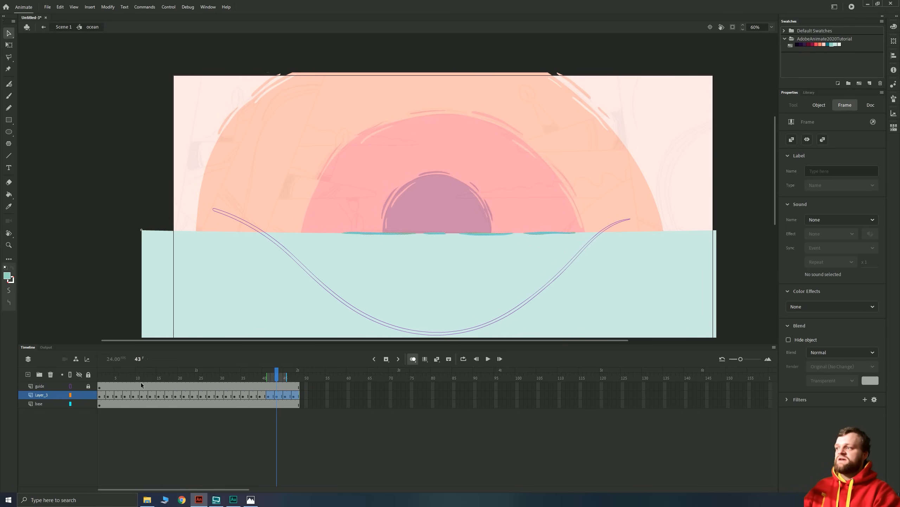
pyautogui.click(101, 387)
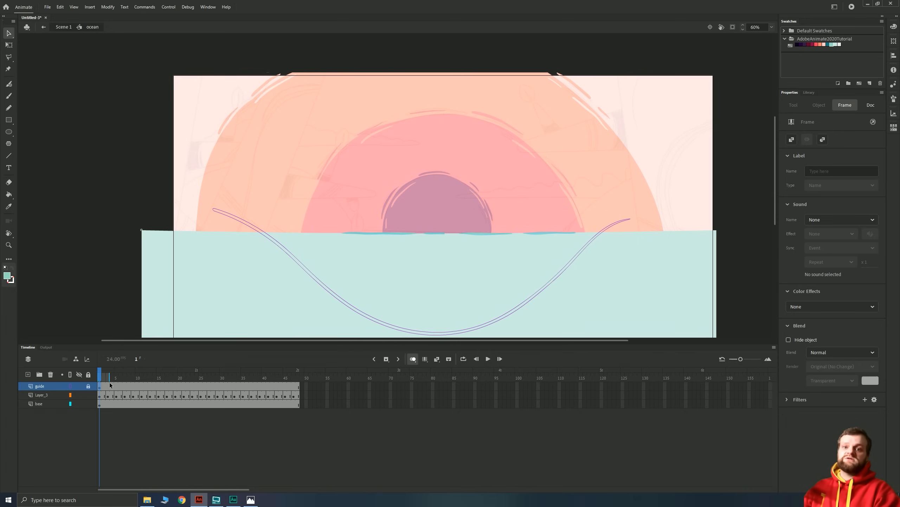
pyautogui.press('Return')
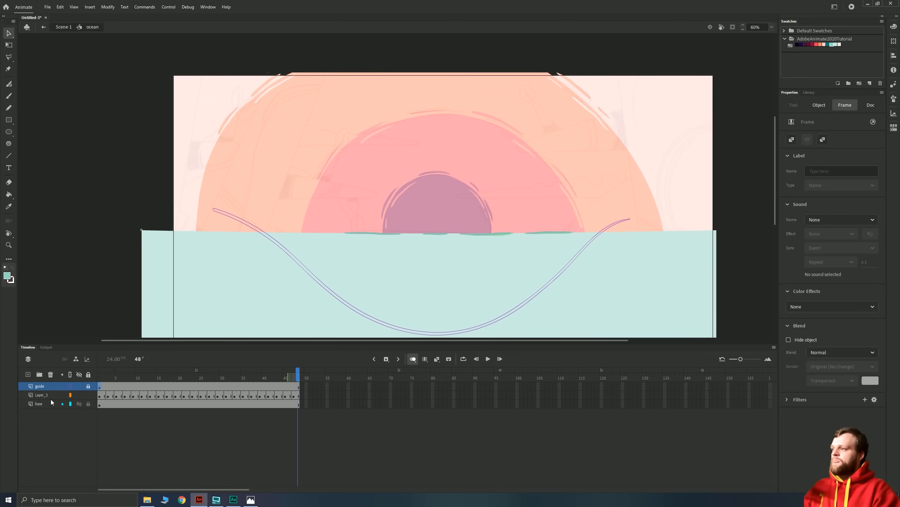
# Step: Add a layer between guide and Layer_3, and paint a thin teal stroke across the water on frame 1 with the canvas view rotated
pyautogui.click(28, 374)
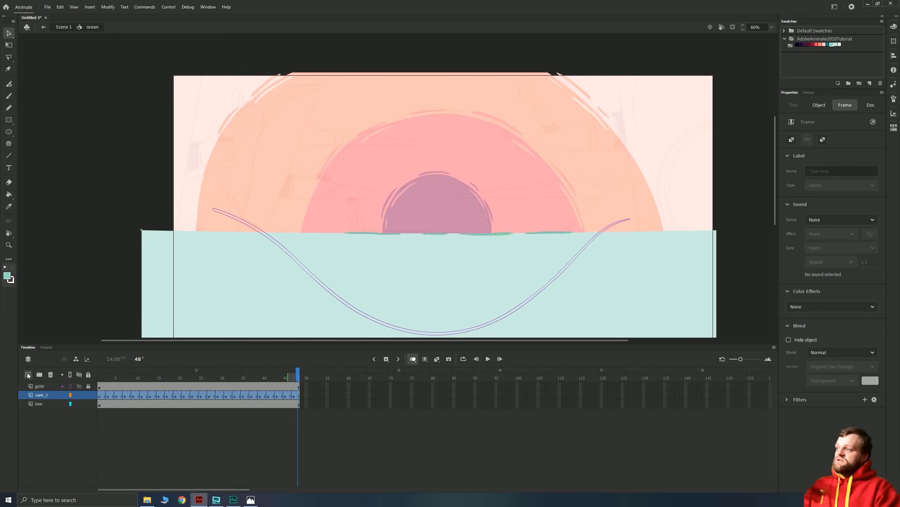
pyautogui.click(100, 394)
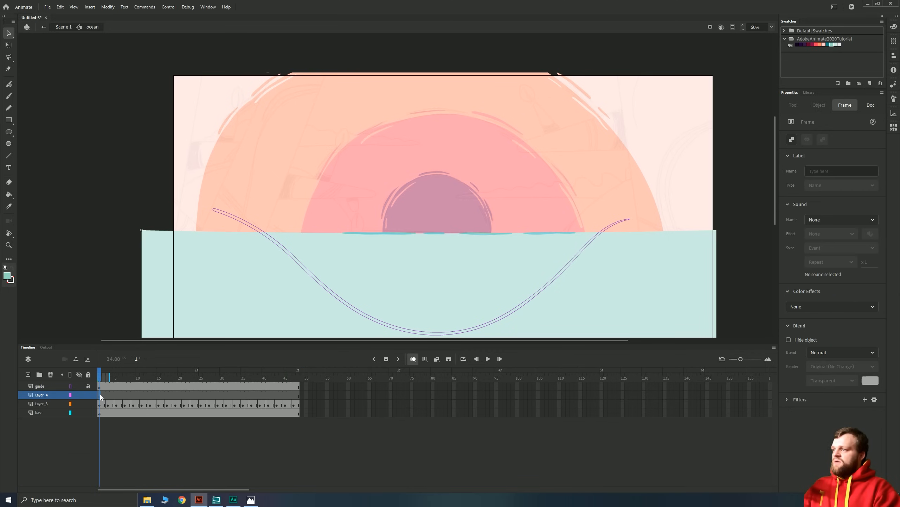
pyautogui.press('b')
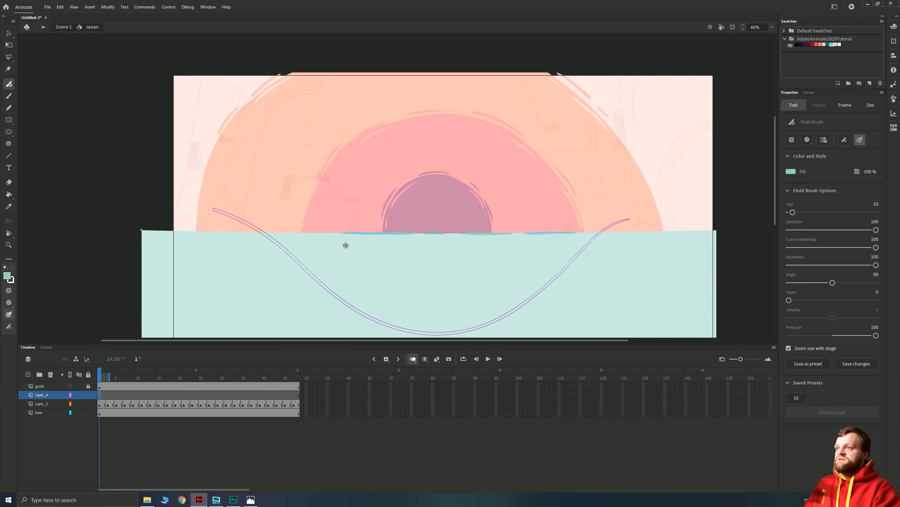
pyautogui.hotkey('shift', 'h')
pyautogui.moveTo(289, 261); pyautogui.dragTo(315, 158)
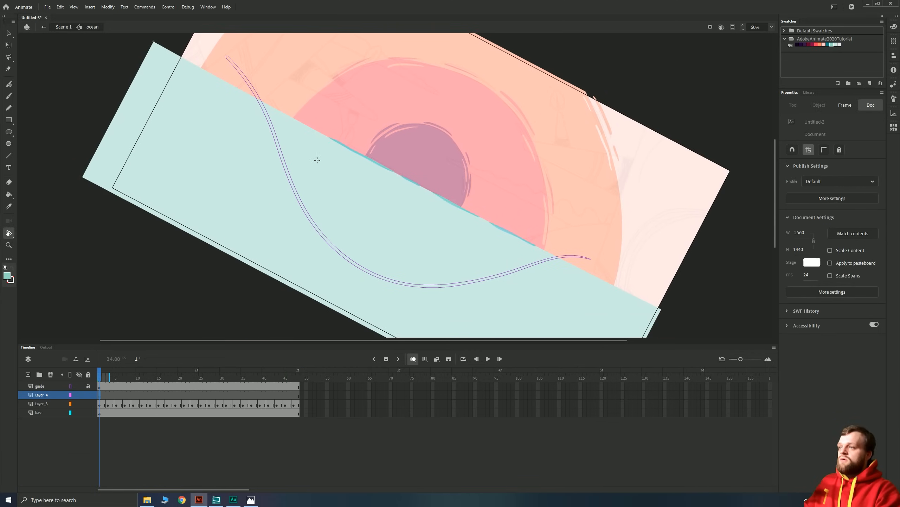
pyautogui.press('b')
pyautogui.moveTo(267, 130); pyautogui.dragTo(385, 200)
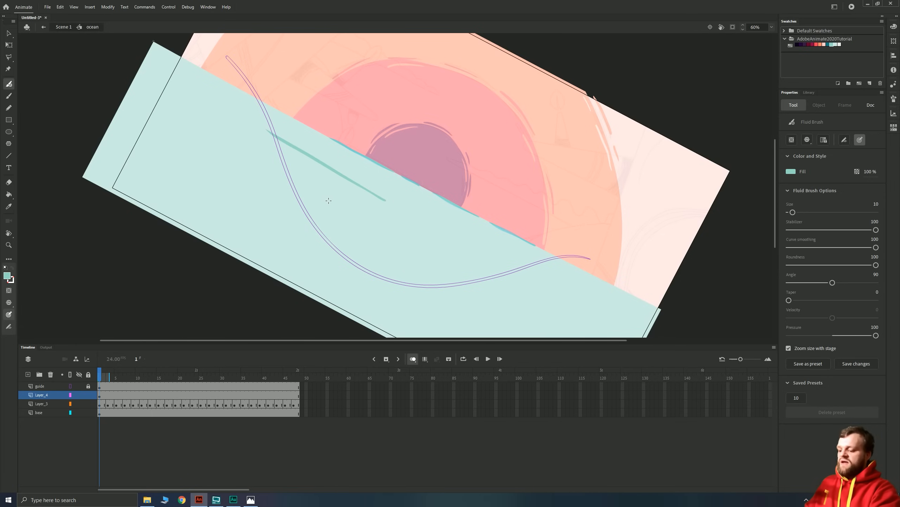
# Step: Undo the water stroke, set the Fluid Brush stabilizer to 51, and repaint the stroke below the horizon
pyautogui.hotkey('ctrl', 'z')
pyautogui.moveTo(876, 230); pyautogui.dragTo(834, 230)
pyautogui.moveTo(267, 135); pyautogui.dragTo(369, 193)
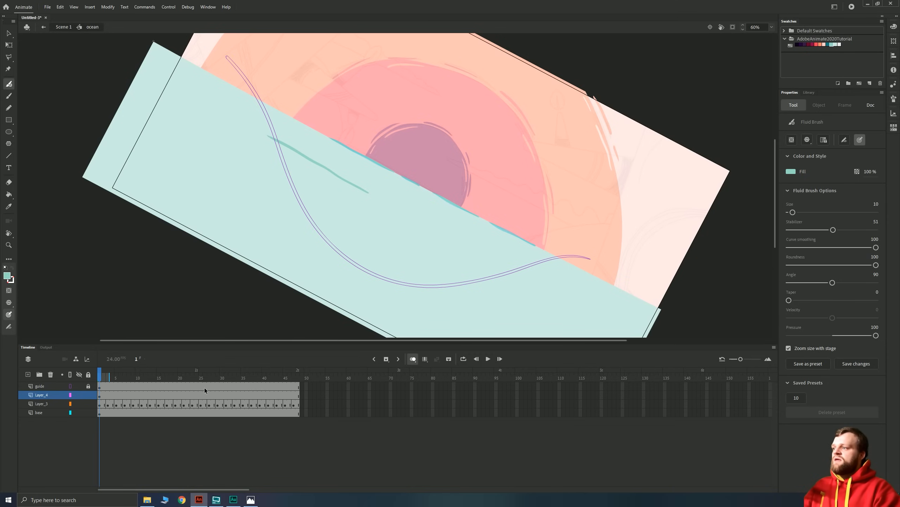
# Step: Insert a blank keyframe at frame 48 of Layer_4, paint a matching teal stroke over the first one, and shift it slightly along the water
pyautogui.click(296, 396)
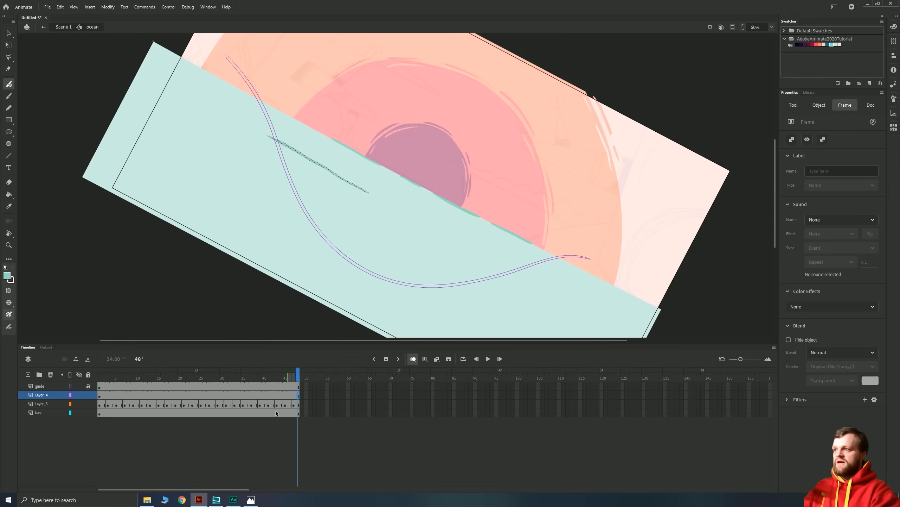
pyautogui.press('F7')
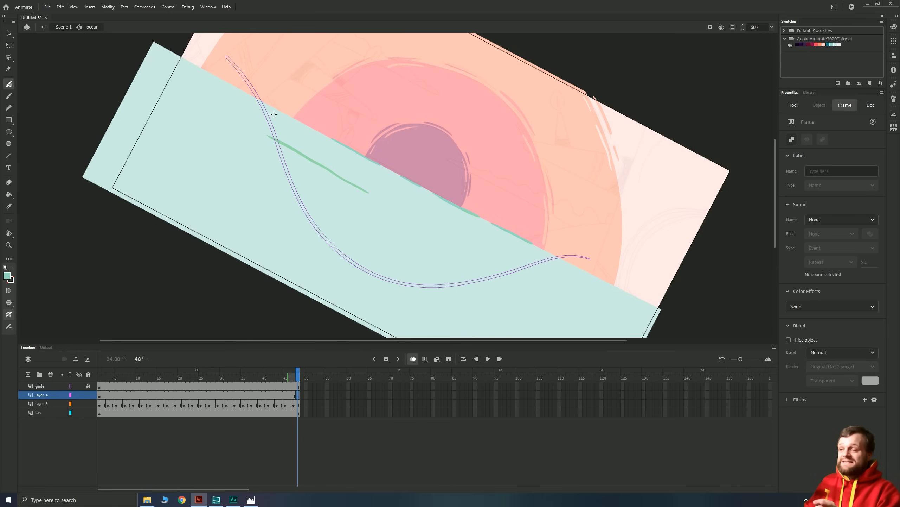
pyautogui.moveTo(267, 135); pyautogui.dragTo(374, 196)
pyautogui.press('v')
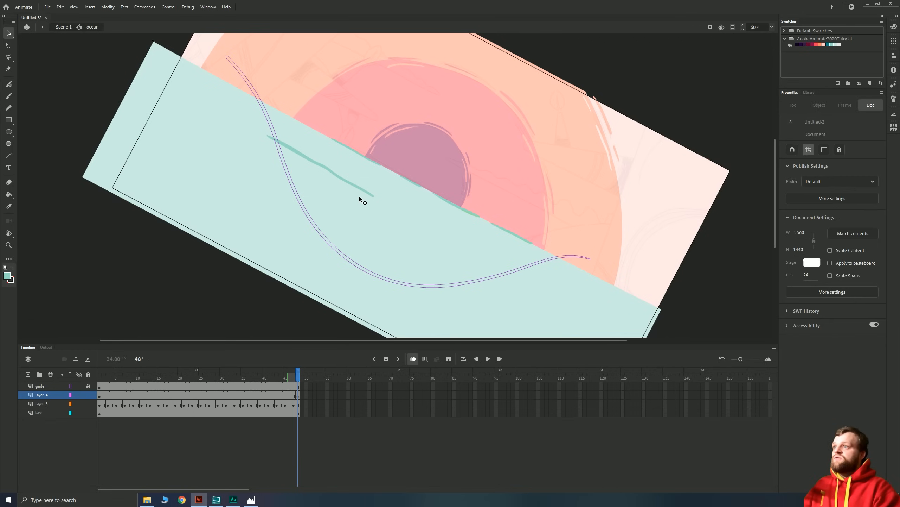
pyautogui.click(347, 182)
pyautogui.moveTo(353, 184); pyautogui.dragTo(356, 185)
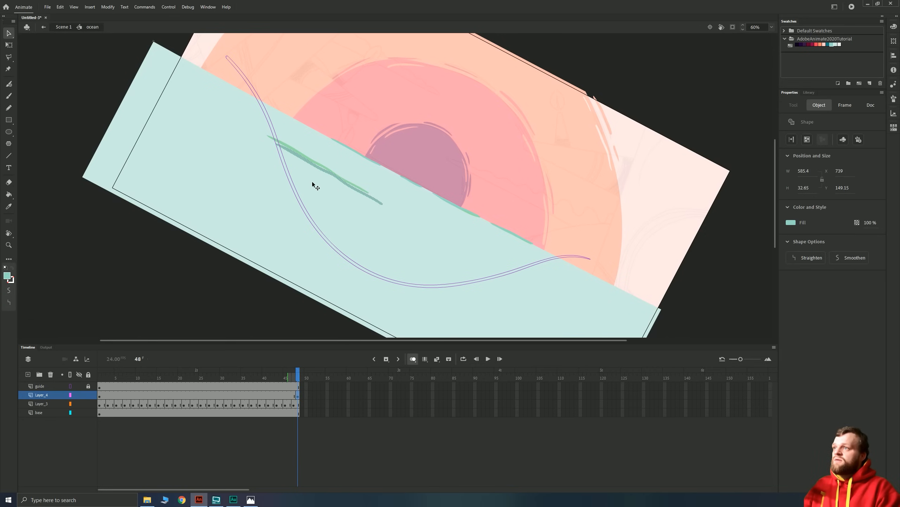
pyautogui.click(130, 281)
# Step: Create a shape tween on Layer_4 between the strokes at frames 1 and 48
pyautogui.scroll(3, 254, 215)
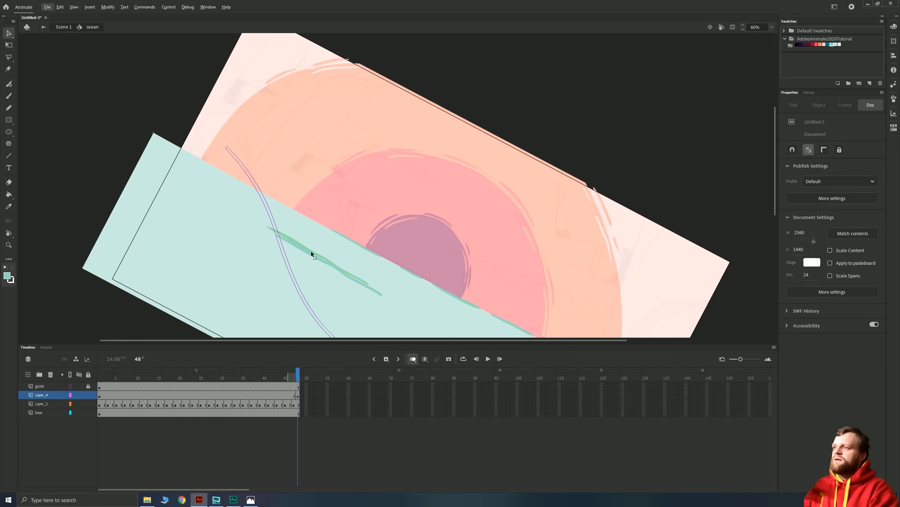
pyautogui.hotkey('ctrl', '=')
pyautogui.hotkey('ctrl', '=')
pyautogui.moveTo(427, 115)
pyautogui.mouseDown()
pyautogui.moveTo(425, 153)
pyautogui.moveTo(337, 209)
pyautogui.moveTo(537, 282)
pyautogui.mouseUp()
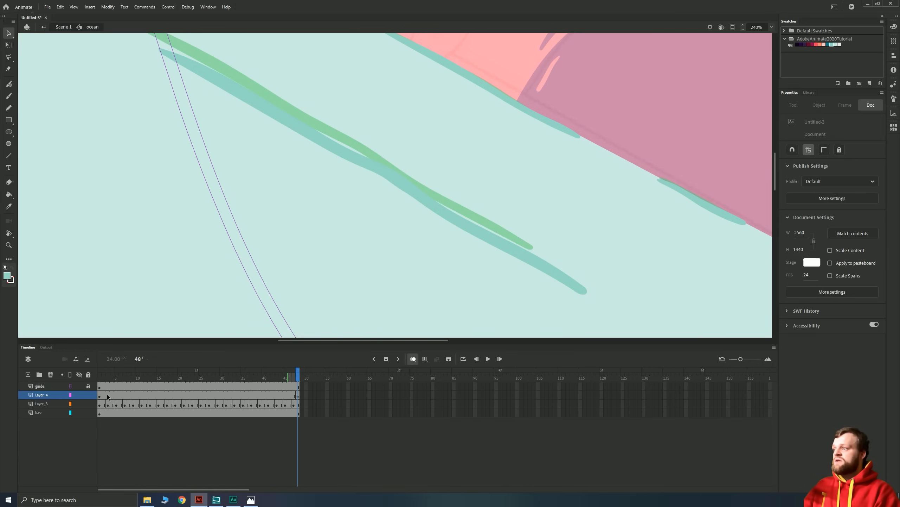
pyautogui.moveTo(100, 397); pyautogui.dragTo(296, 397)
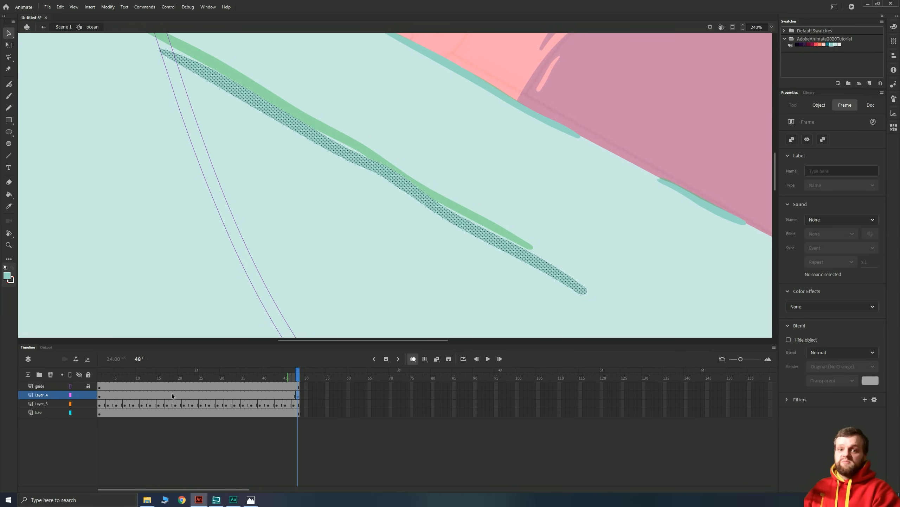
pyautogui.click(197, 394)
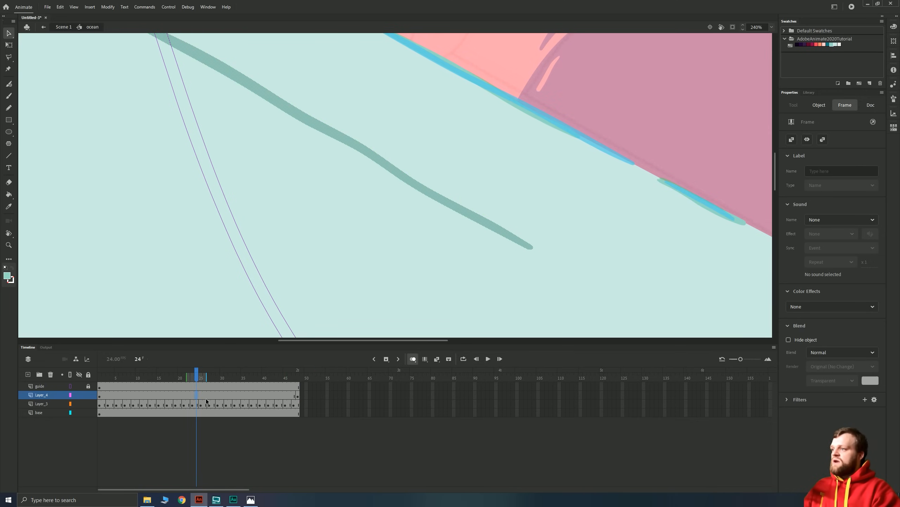
pyautogui.rightClick(184, 395)
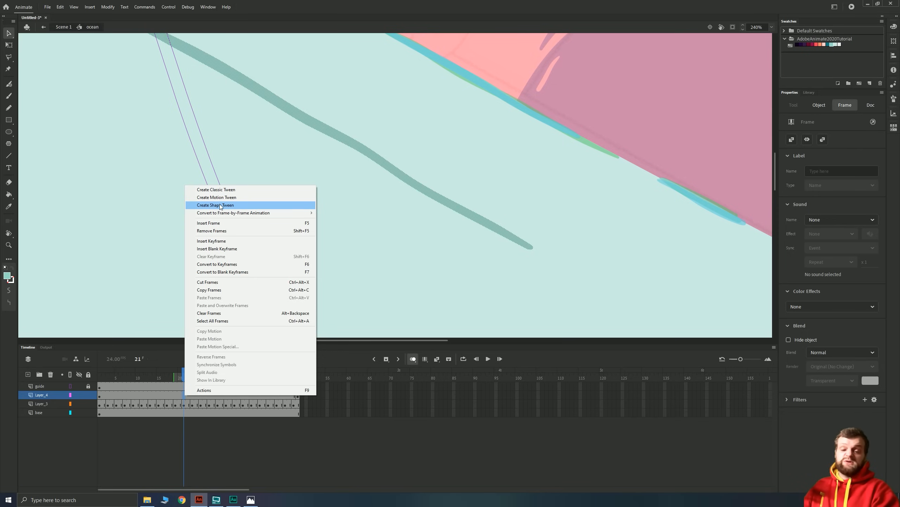
pyautogui.click(220, 206)
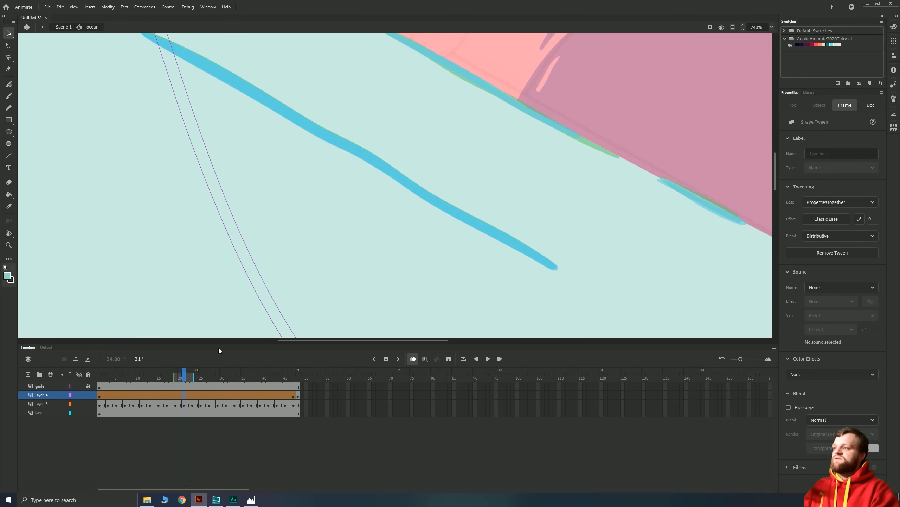
# Step: Preview the stroke's shape tween from frame 1, and replay it with the canvas rotation reset
pyautogui.click(100, 386)
pyautogui.press('Return')
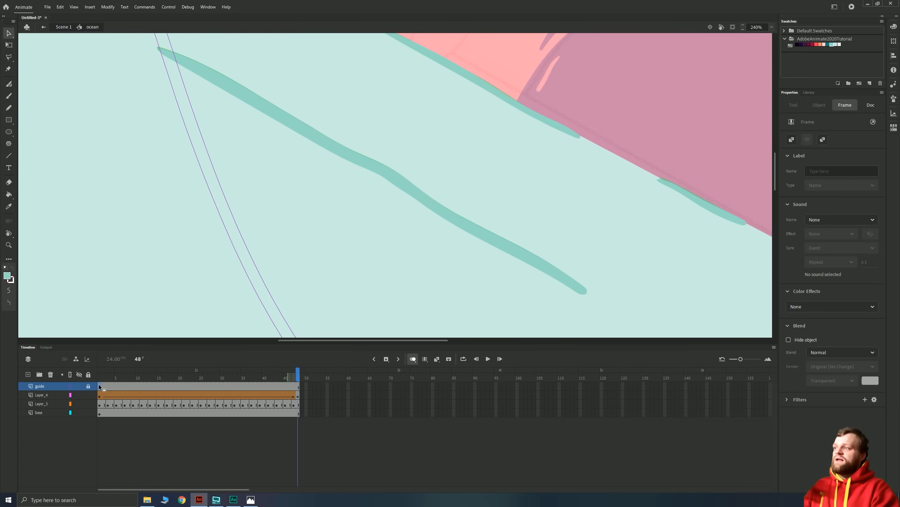
pyautogui.click(100, 386)
pyautogui.scroll(-1, 293, 249)
pyautogui.scroll(1, 323, 253)
pyautogui.scroll(-1, 330, 252)
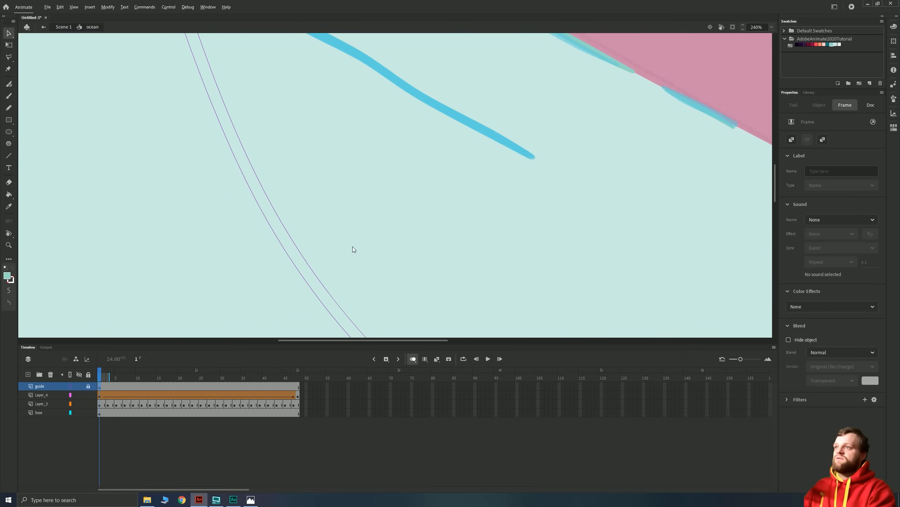
pyautogui.scroll(-2, 361, 241)
pyautogui.scroll(-3, 361, 241)
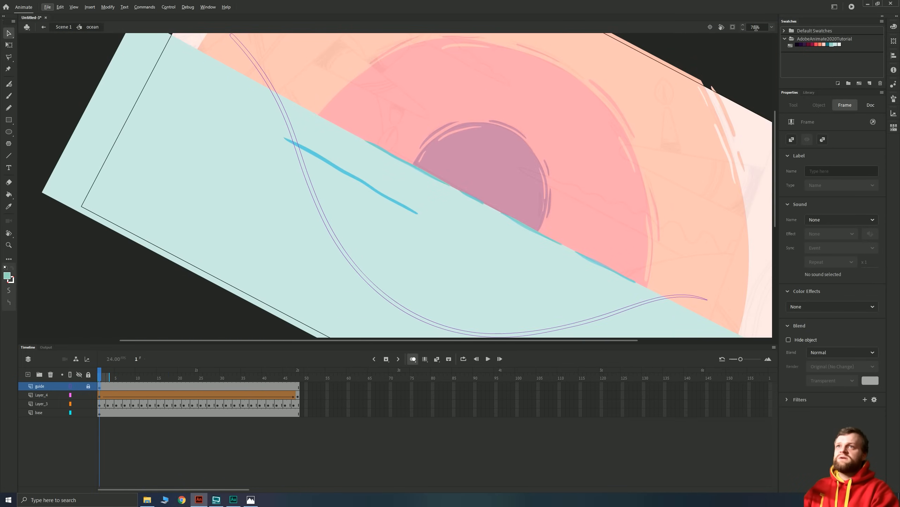
pyautogui.click(721, 27)
pyautogui.press('Return')
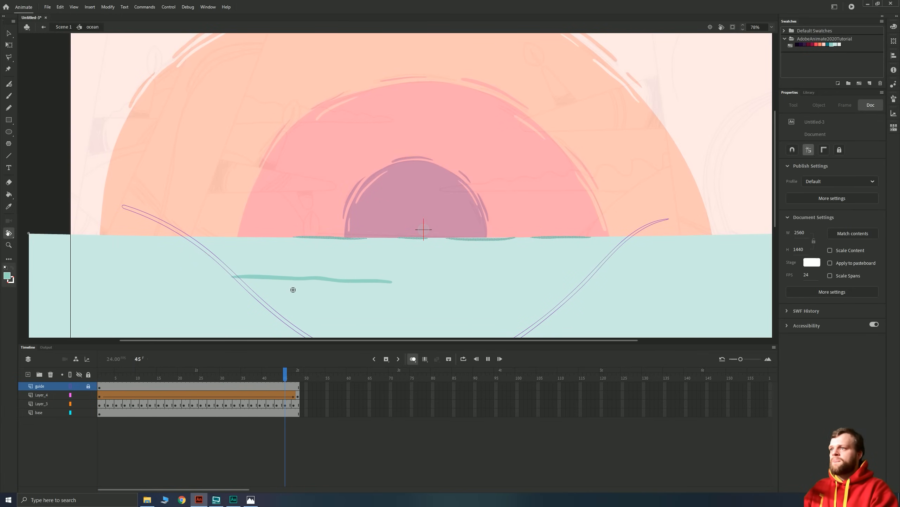
pyautogui.press('Return')
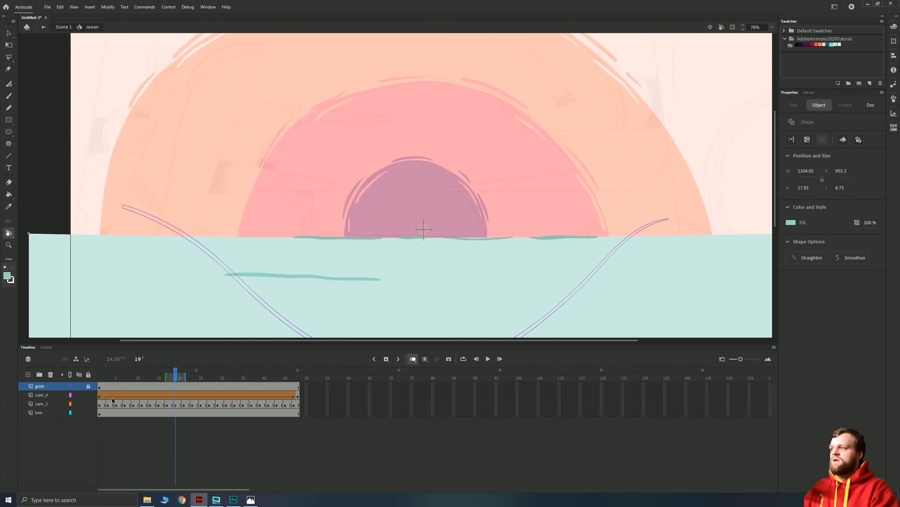
# Step: Insert keyframes at frames 10 and 39 within the Layer_4 shape tween
pyautogui.click(99, 396)
pyautogui.click(146, 396)
pyautogui.click(138, 396)
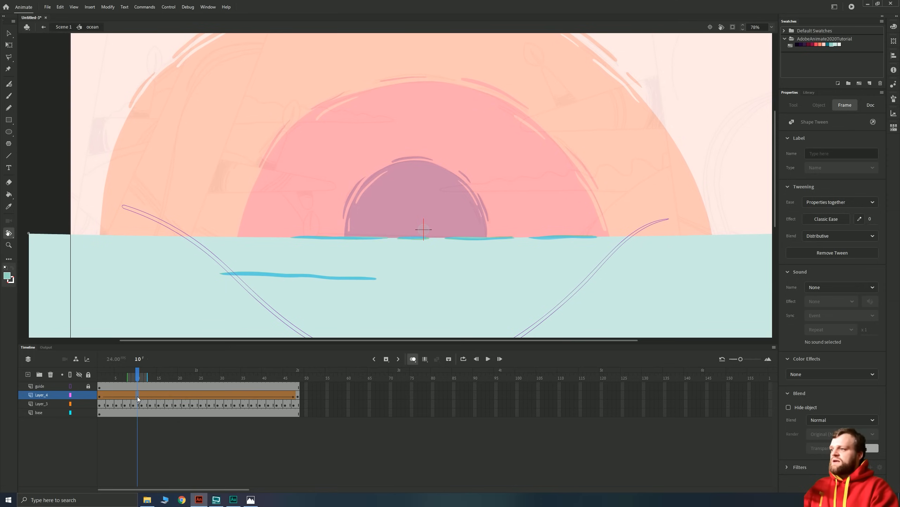
pyautogui.click(260, 396)
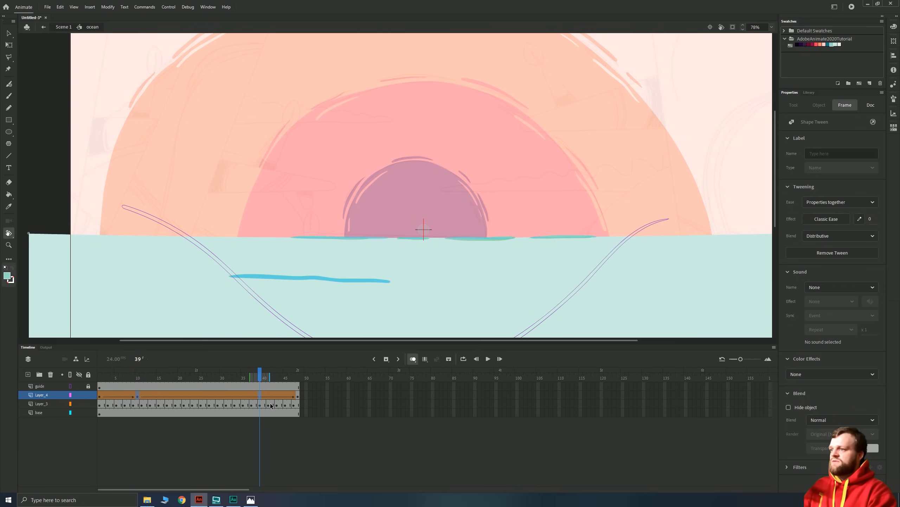
pyautogui.press('F6')
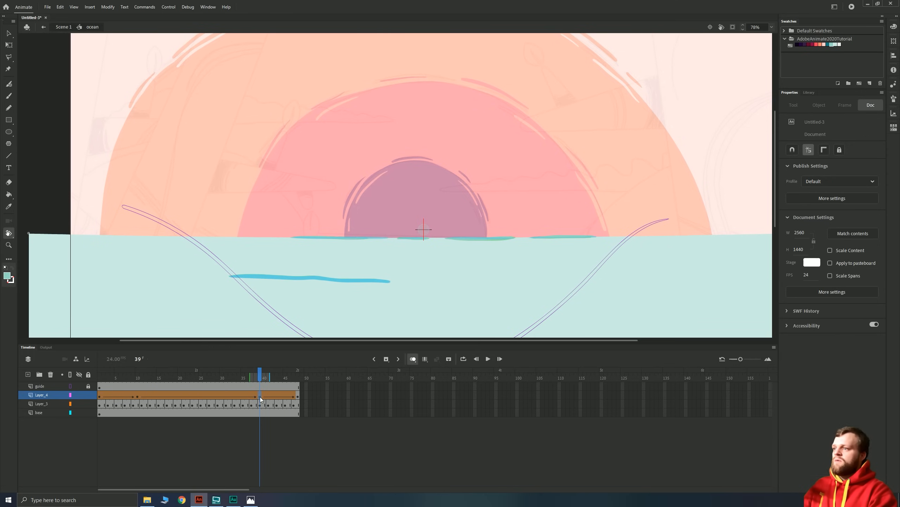
# Step: Recolor the Layer_4 stroke at frames 48 and 1 with the pale mint of the water, and play the fade from frame 1
pyautogui.click(298, 394)
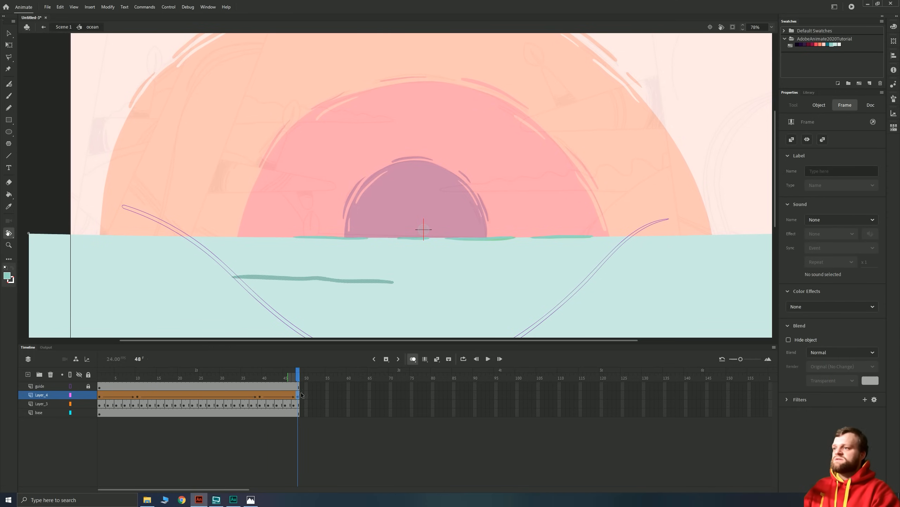
pyautogui.click(836, 45)
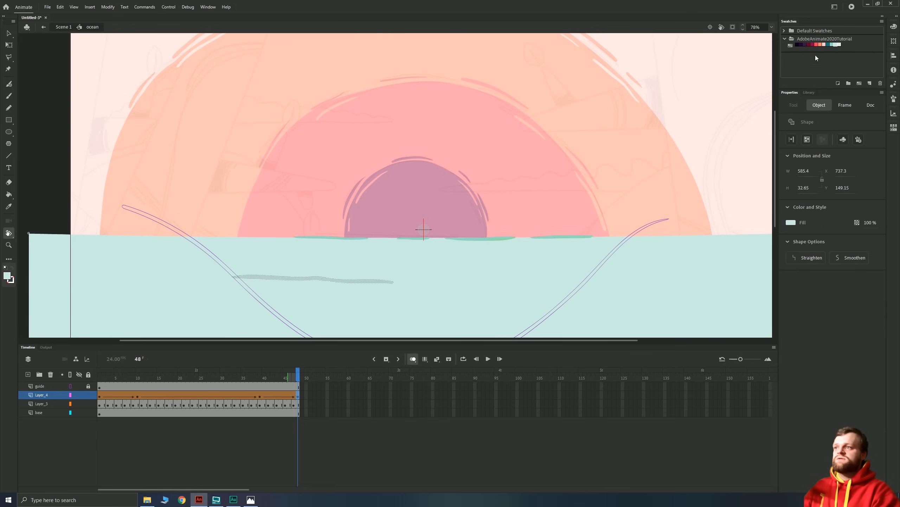
pyautogui.click(100, 395)
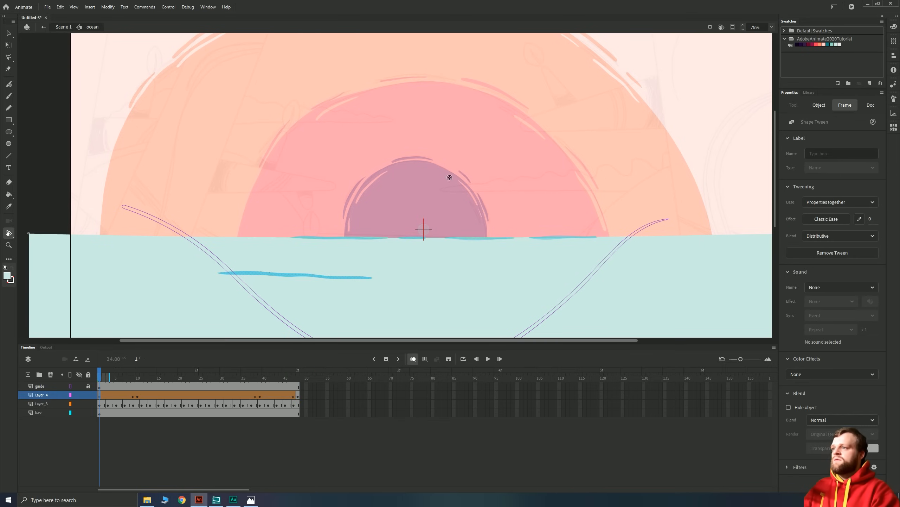
pyautogui.click(835, 45)
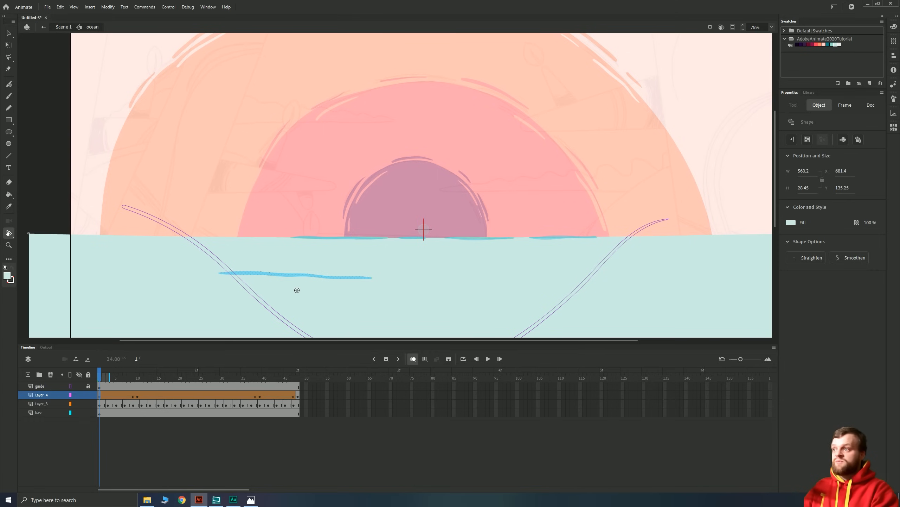
pyautogui.press('Return')
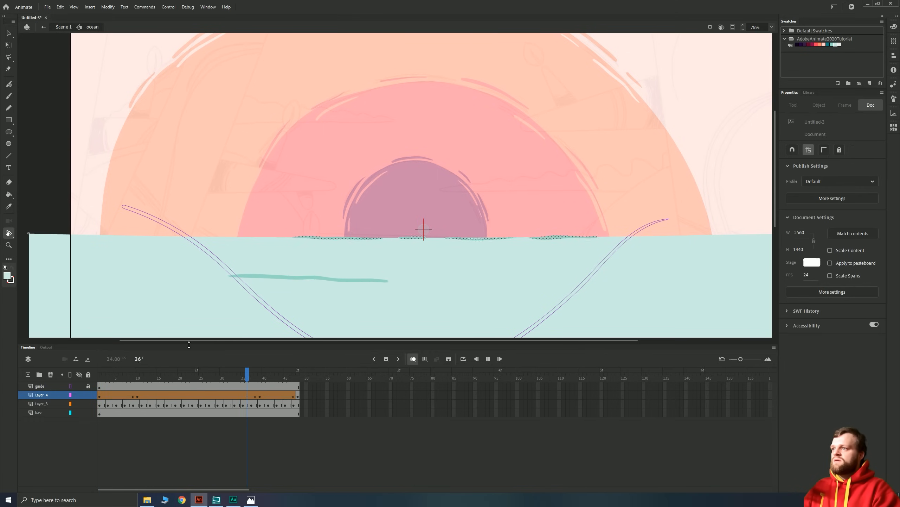
pyautogui.click(99, 387)
pyautogui.press('Return')
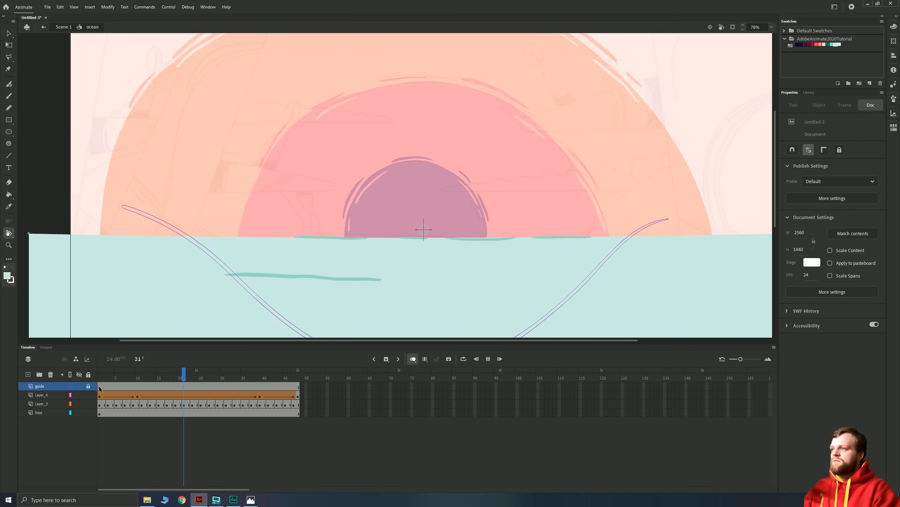
# Step: Convert frames 1 through 48 of Layer_4 to keyframes
pyautogui.click(148, 397)
pyautogui.click(116, 397)
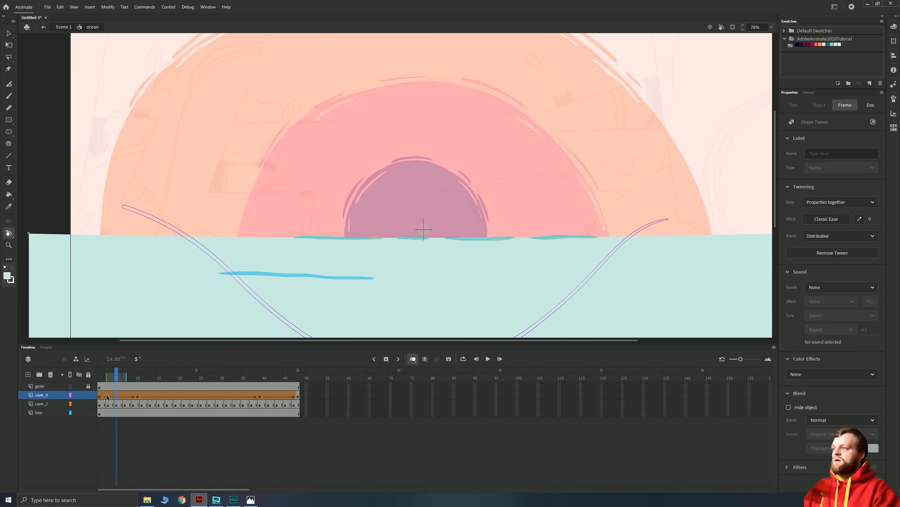
pyautogui.moveTo(99, 397); pyautogui.dragTo(297, 397)
pyautogui.rightClick(211, 397)
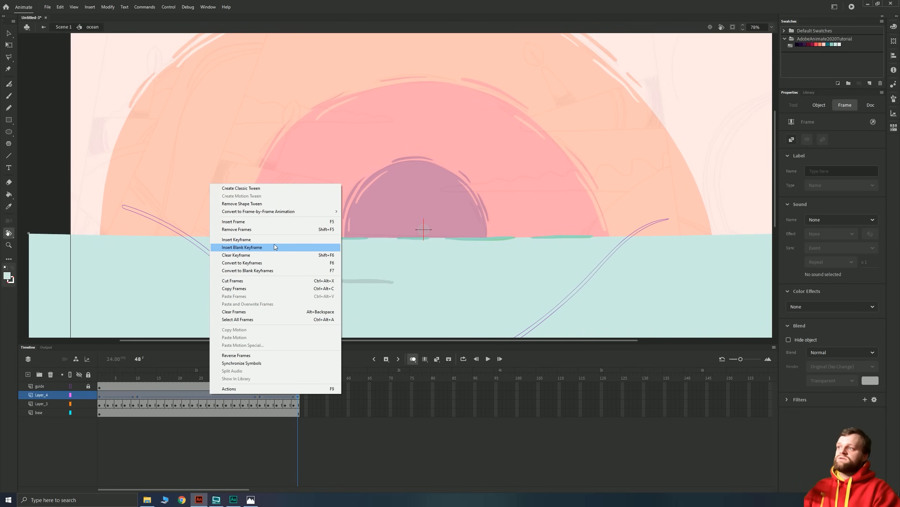
pyautogui.click(268, 264)
pyautogui.click(148, 456)
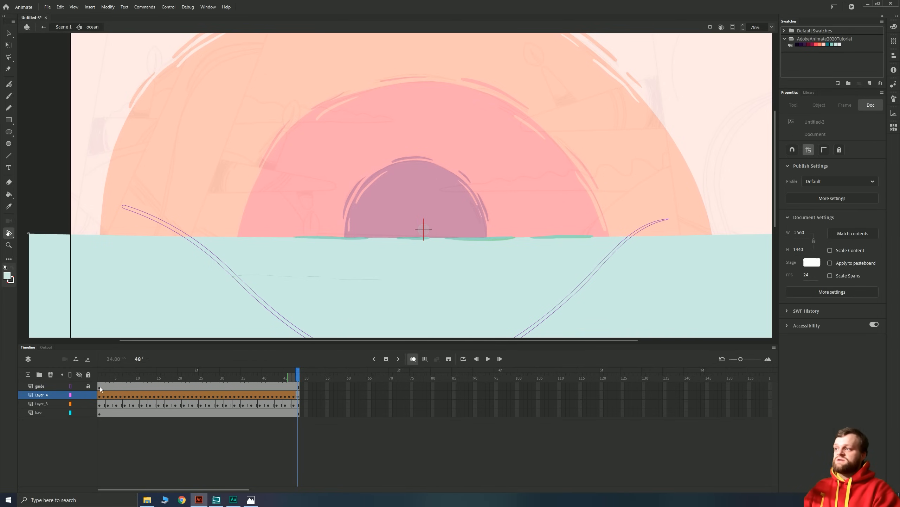
# Step: Play the ocean animation from its start twice to check the keyframed stroke
pyautogui.click(101, 388)
pyautogui.press('Return')
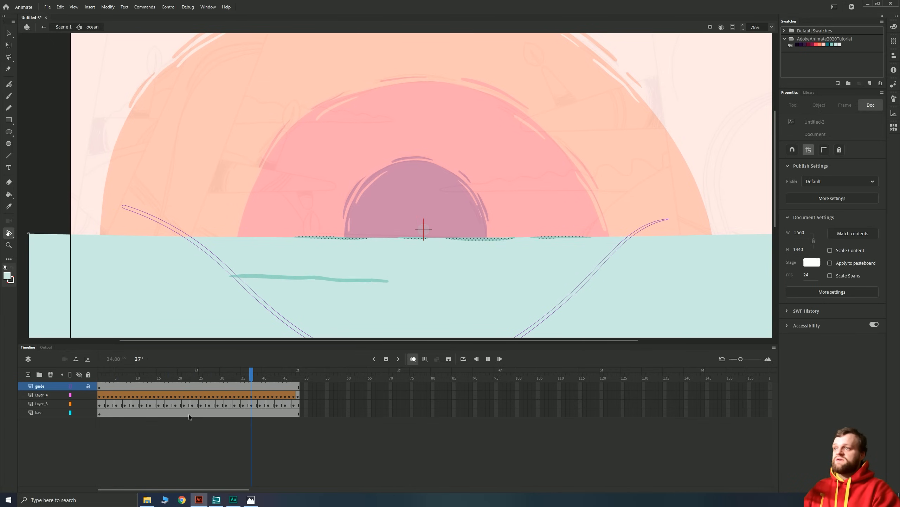
pyautogui.click(104, 388)
pyautogui.press('Return')
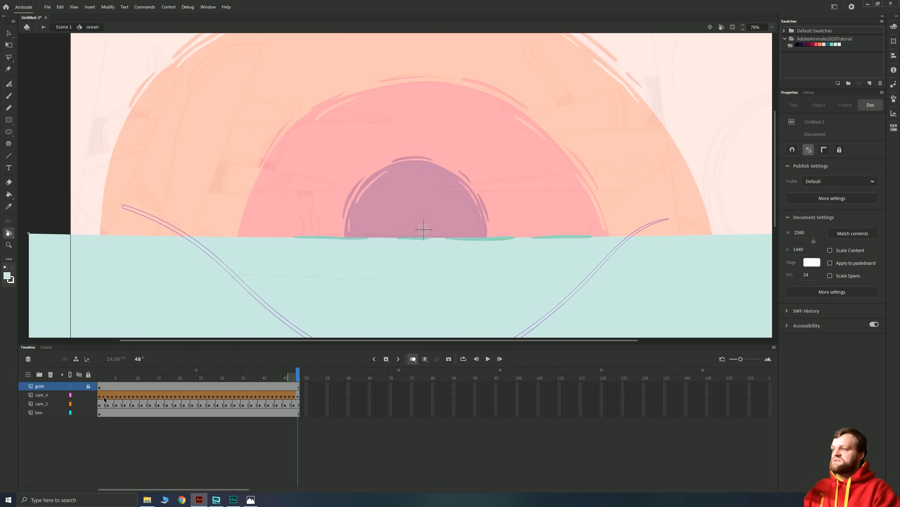
# Step: Clear the keyframes at frames 2, 4 and 6 of the Layer_4 shape tween
pyautogui.click(104, 396)
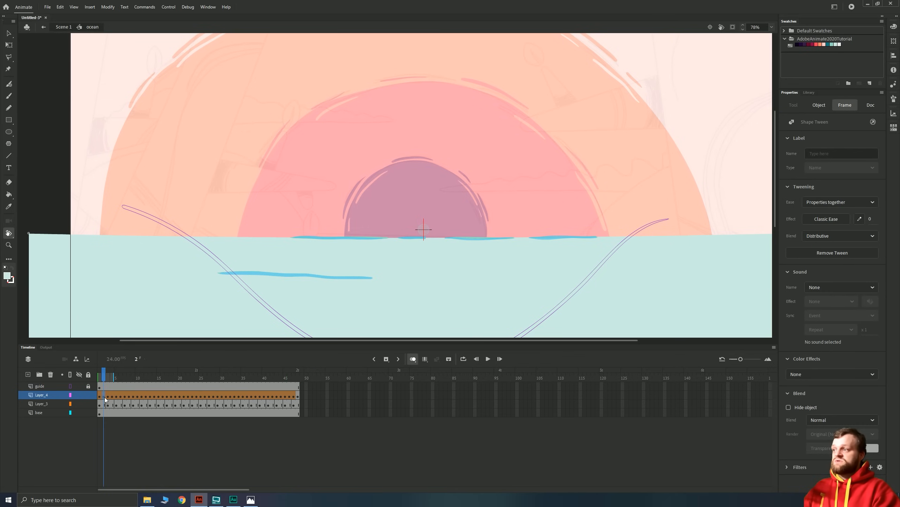
pyautogui.rightClick(103, 396)
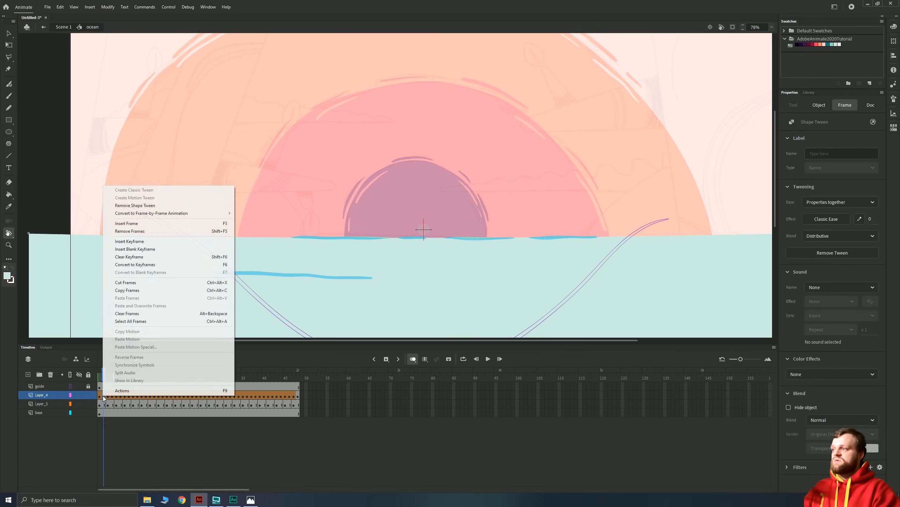
pyautogui.click(133, 257)
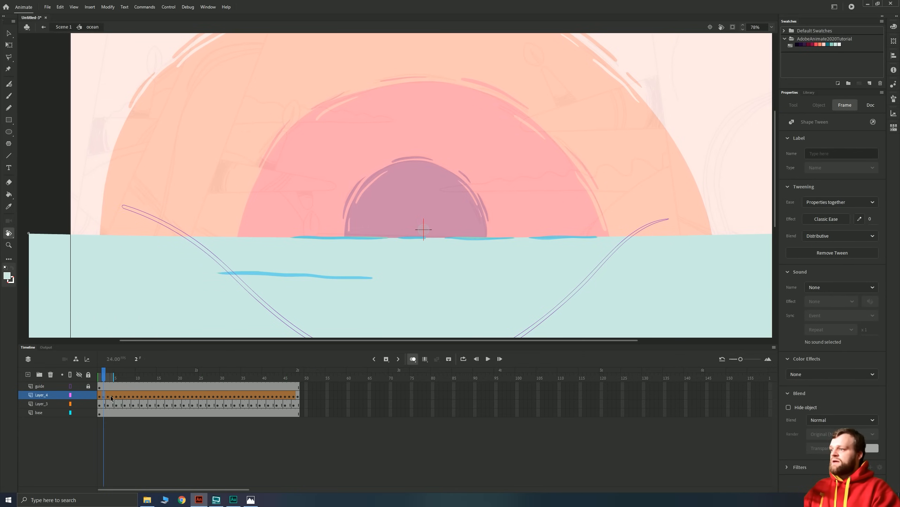
pyautogui.click(111, 396)
pyautogui.rightClick(111, 397)
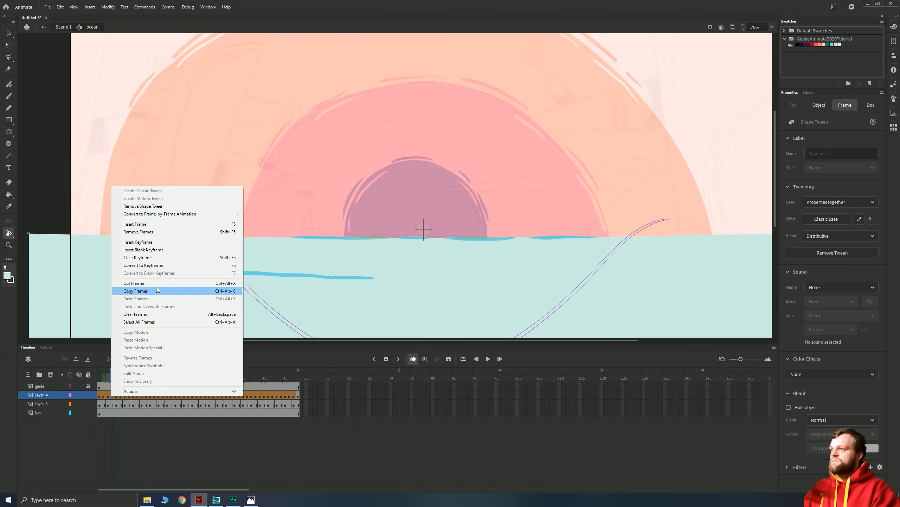
pyautogui.click(142, 264)
pyautogui.click(121, 396)
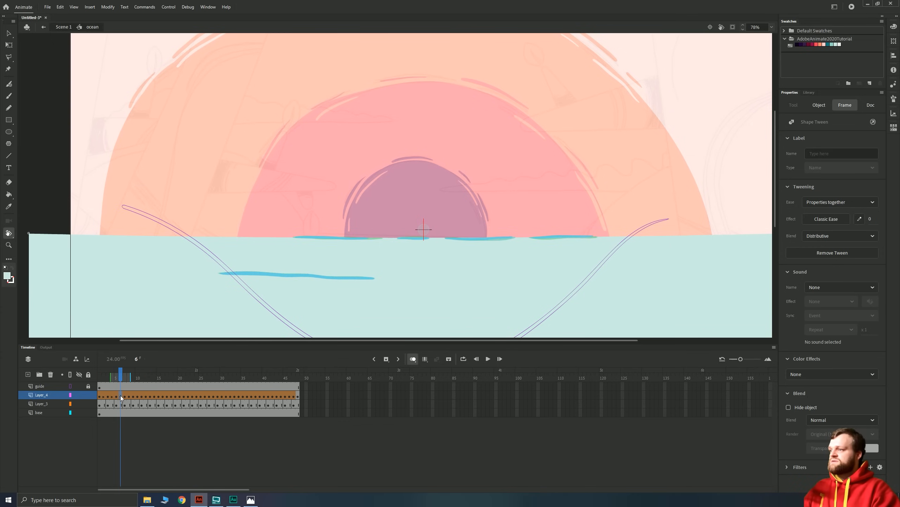
pyautogui.rightClick(121, 396)
pyautogui.click(152, 257)
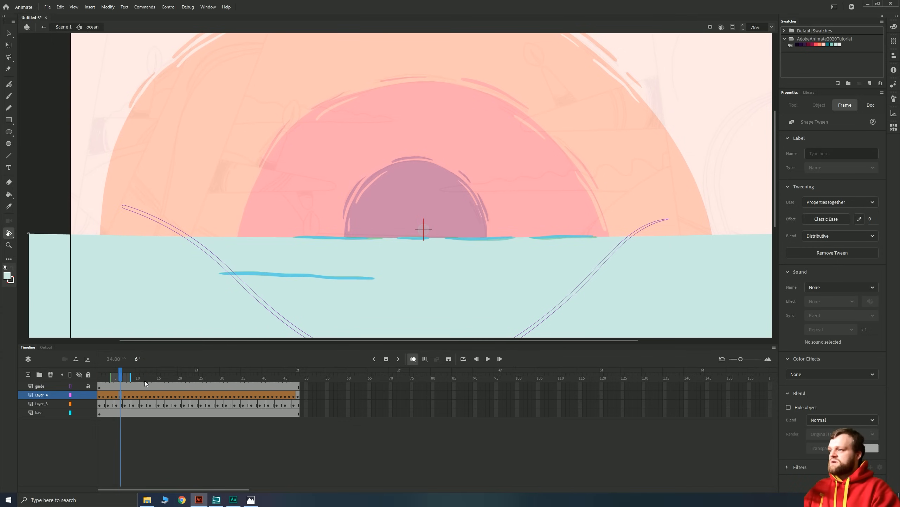
# Step: Clear every second keyframe of Layer_4 from frame 8 through frame 28
pyautogui.click(133, 397)
pyautogui.click(139, 398)
pyautogui.click(149, 398)
pyautogui.click(155, 400)
pyautogui.click(167, 400)
pyautogui.click(174, 402)
pyautogui.click(180, 398)
pyautogui.click(189, 400)
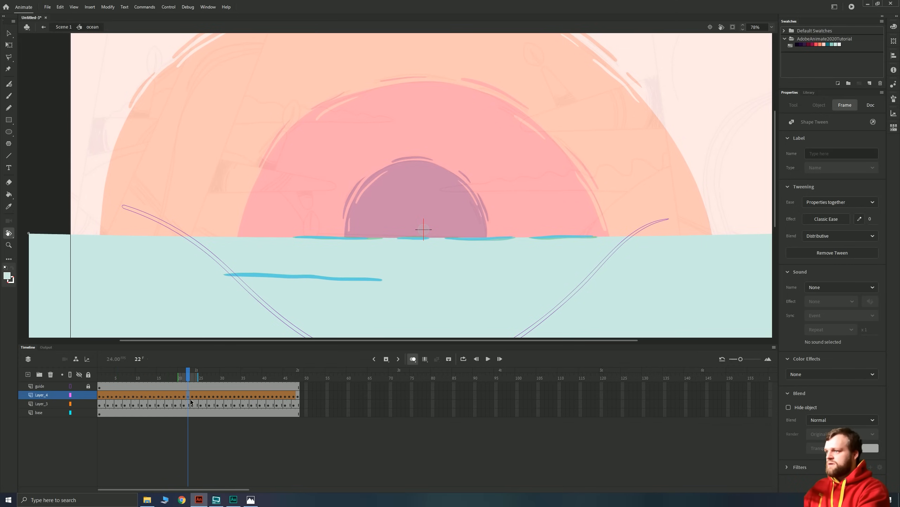
pyautogui.click(197, 398)
pyautogui.click(213, 398)
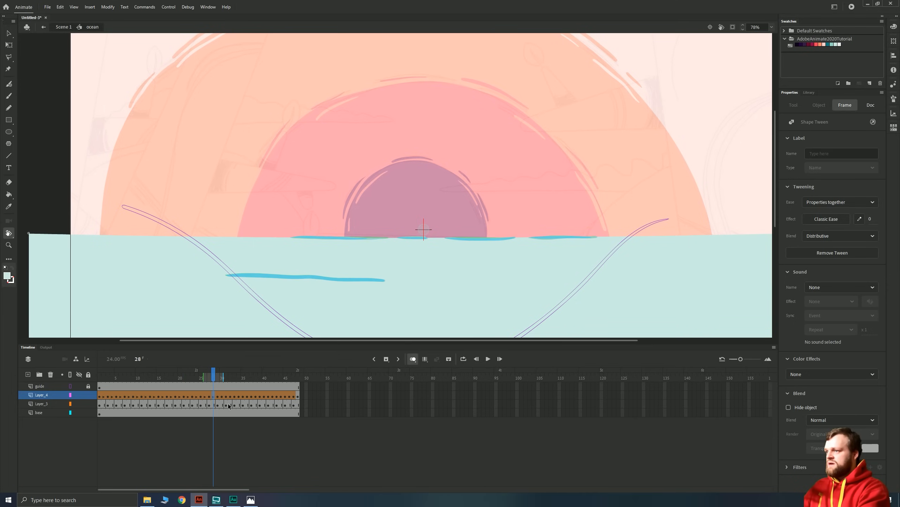
# Step: Clear every second keyframe of Layer_4 from frame 30 through frame 46
pyautogui.click(222, 396)
pyautogui.click(231, 397)
pyautogui.hotkey('shift', 'F6')
pyautogui.click(239, 397)
pyautogui.hotkey('shift', 'F6')
pyautogui.click(247, 397)
pyautogui.hotkey('shift', 'F6')
pyautogui.click(256, 397)
pyautogui.hotkey('shift', 'F6')
pyautogui.click(266, 398)
pyautogui.hotkey('shift', 'F6')
pyautogui.click(273, 397)
pyautogui.hotkey('shift', 'F6')
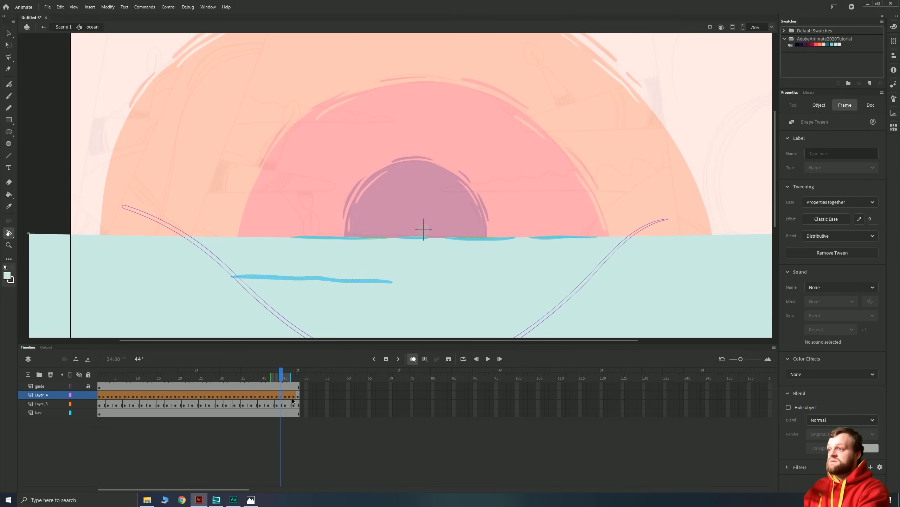
pyautogui.click(290, 397)
pyautogui.hotkey('shift', 'F6')
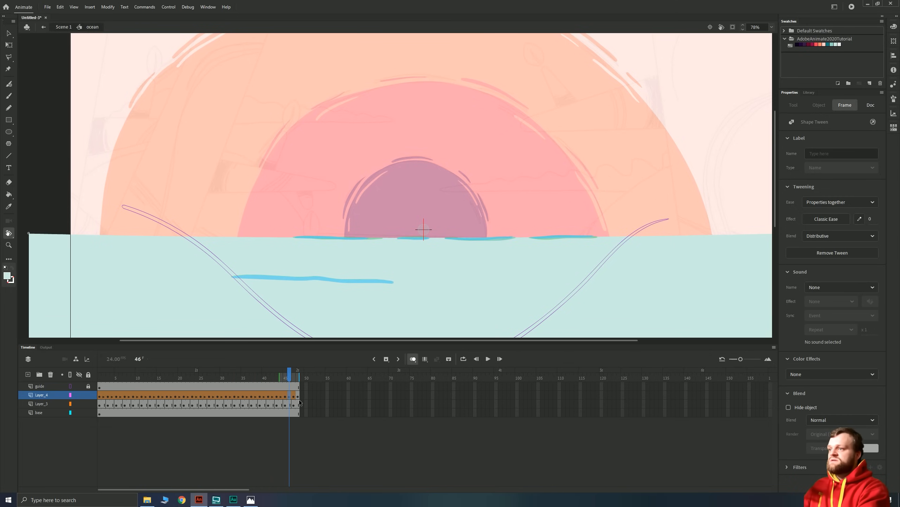
pyautogui.click(298, 397)
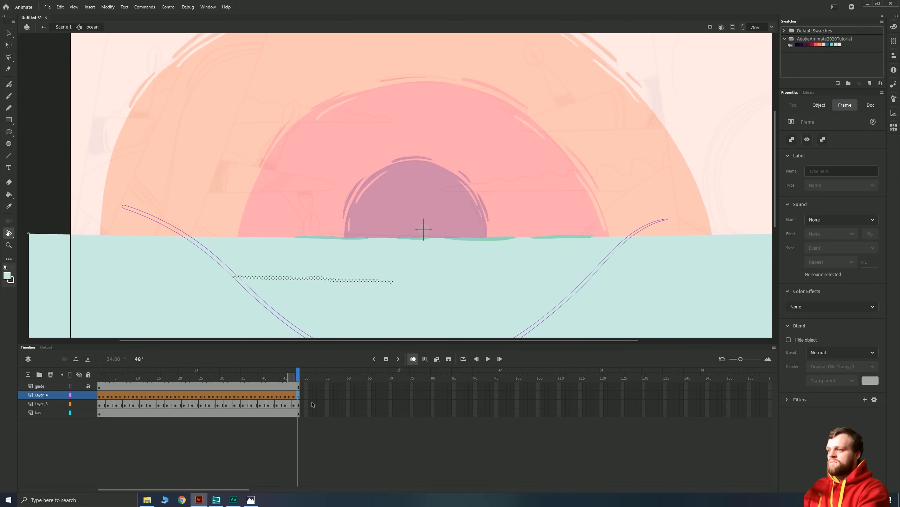
# Step: Remove the shape tween from all Layer_4 frames and play the ocean animation from frame 1
pyautogui.moveTo(100, 396); pyautogui.dragTo(229, 404)
pyautogui.press('Return')
pyautogui.rightClick(288, 396)
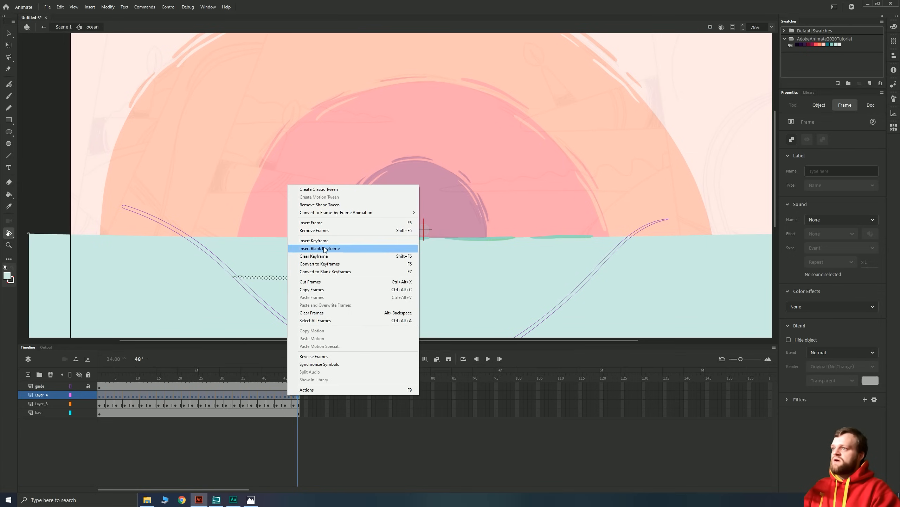
pyautogui.click(319, 205)
pyautogui.click(133, 412)
pyautogui.click(100, 386)
pyautogui.press('Return')
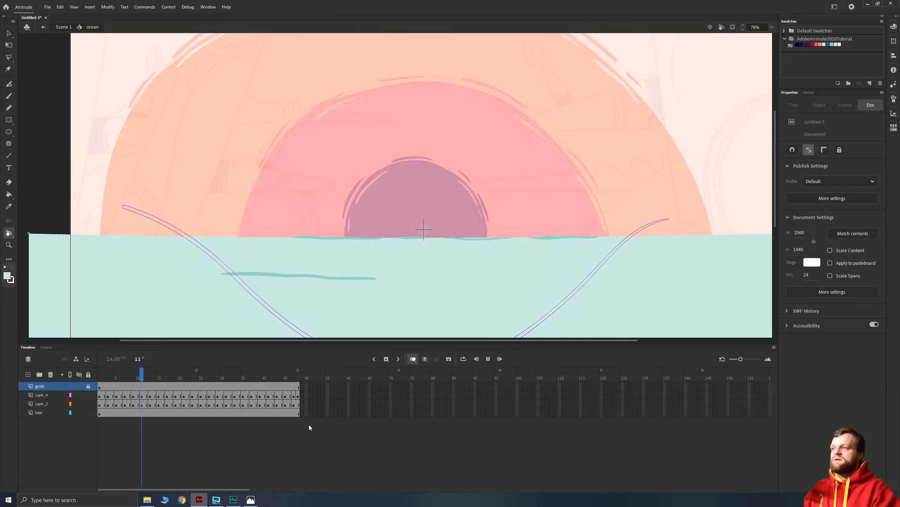
pyautogui.press('Return')
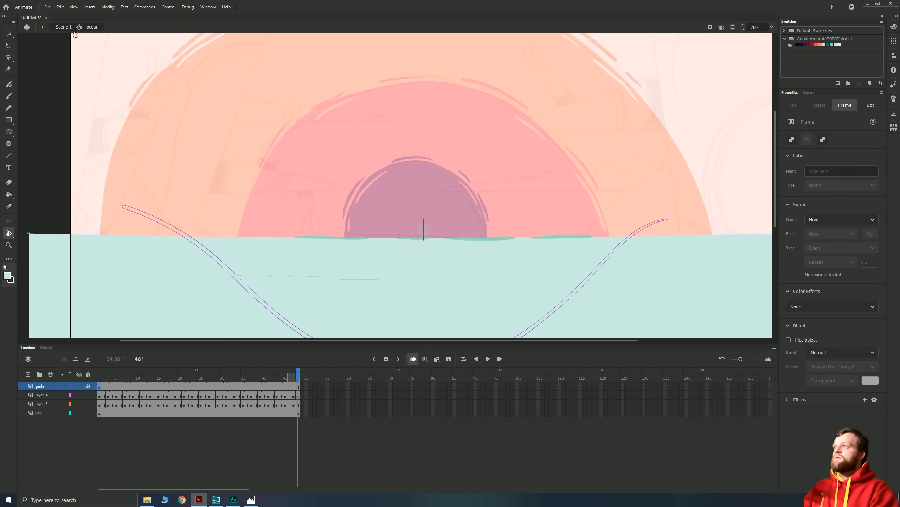
# Step: Return to Scene 1, hide the sketch layer and play the full scene from frame 1
pyautogui.click(64, 28)
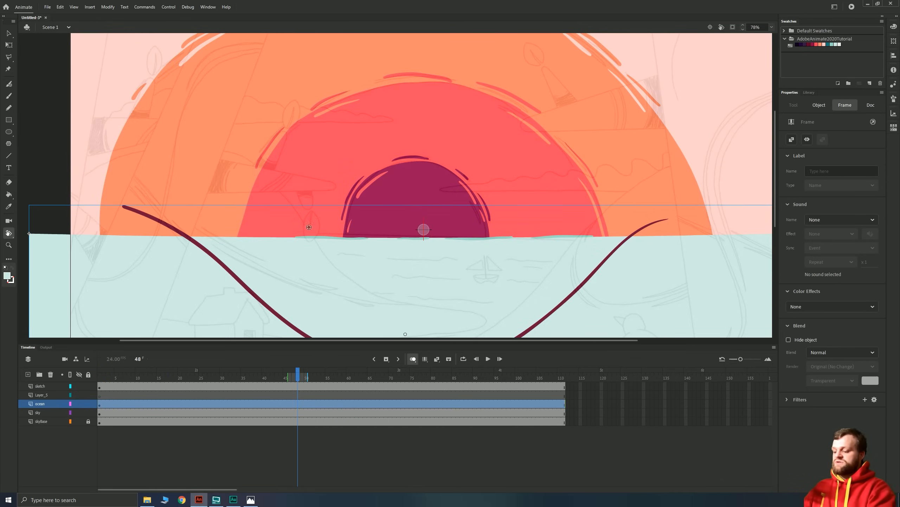
pyautogui.hotkey('ctrl', '-')
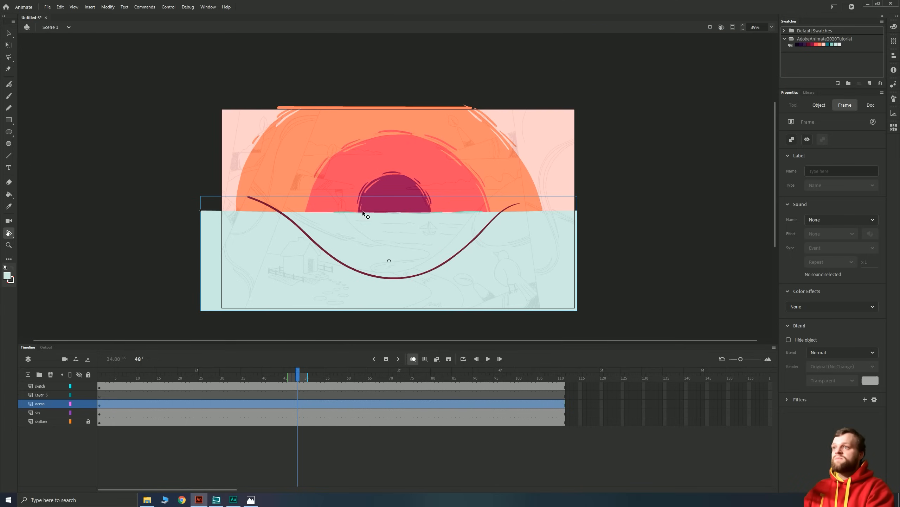
pyautogui.click(79, 386)
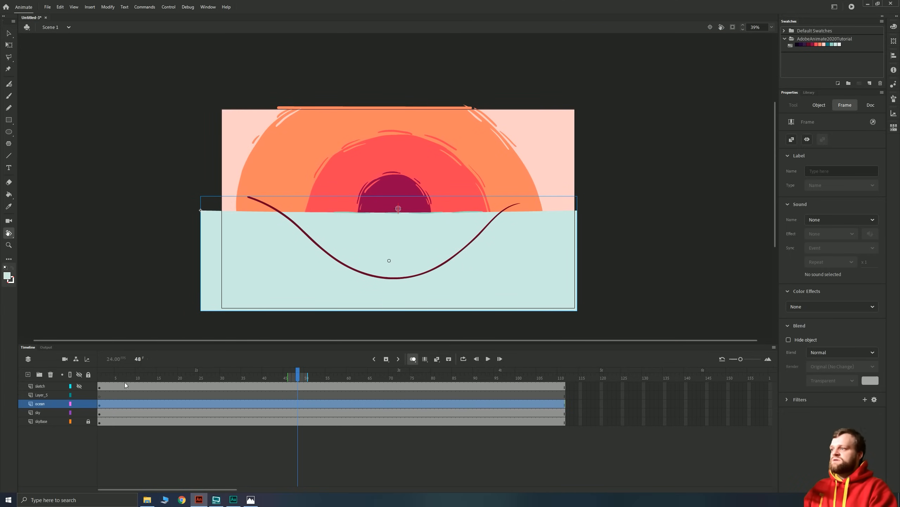
pyautogui.click(101, 386)
pyautogui.click(130, 182)
pyautogui.press('Return')
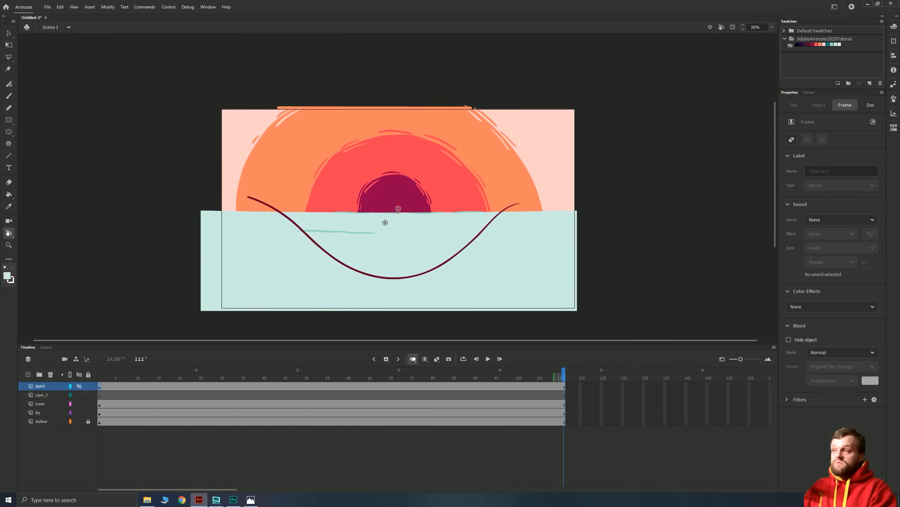
# Step: Open the ocean symbol for editing and delete Layer_4 with its tweened water stroke
pyautogui.click(9, 33)
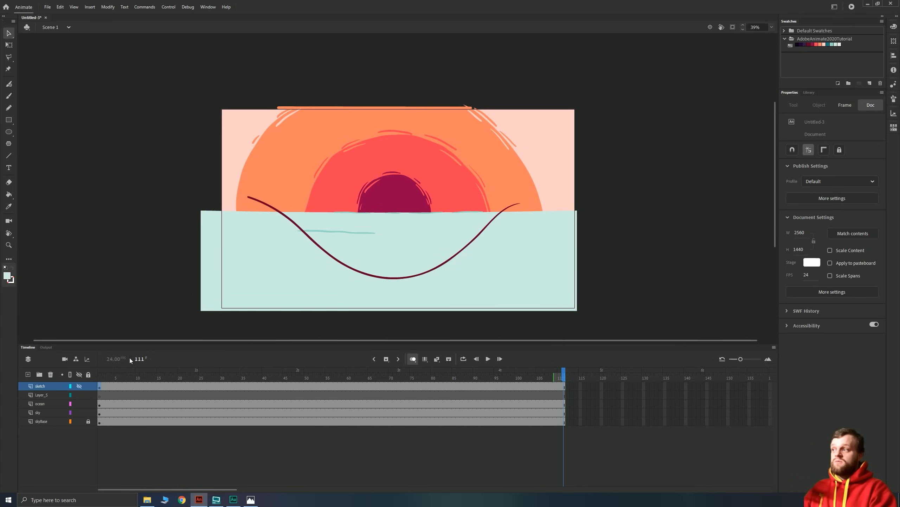
pyautogui.doubleClick(267, 249)
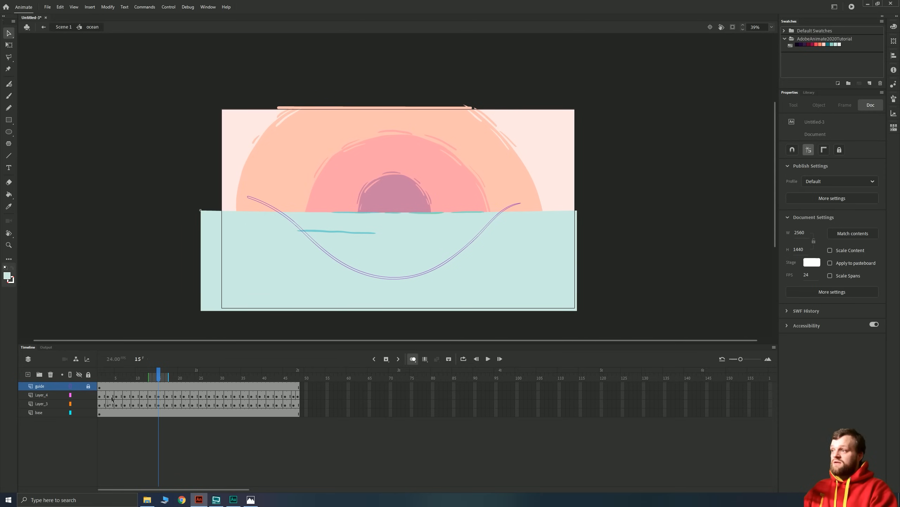
pyautogui.click(53, 397)
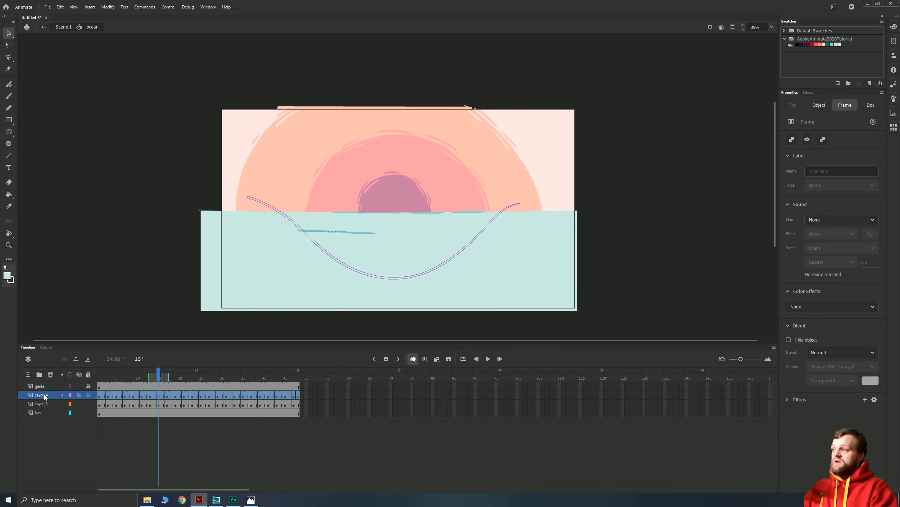
pyautogui.rightClick(45, 397)
pyautogui.click(66, 251)
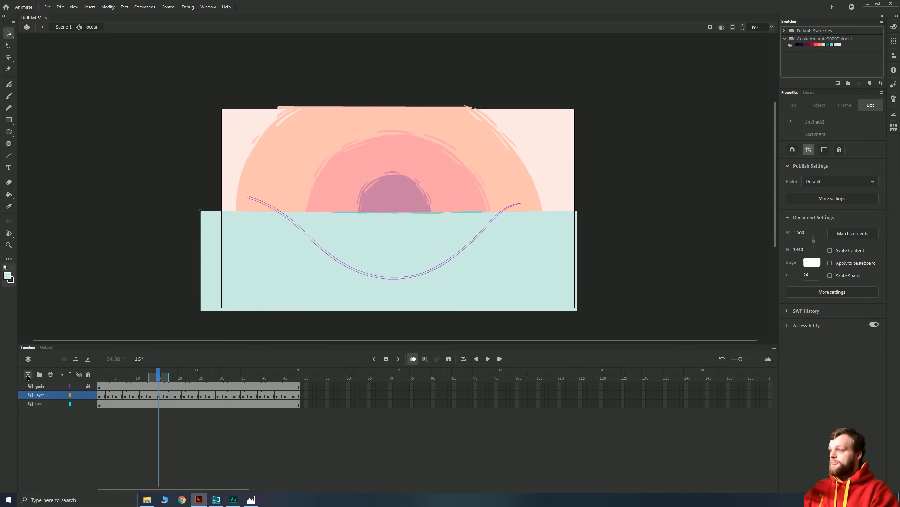
# Step: Add a layer above Layer_3 and paint a broken teal Fluid Brush line along the water below the horizon on frame 1
pyautogui.click(27, 375)
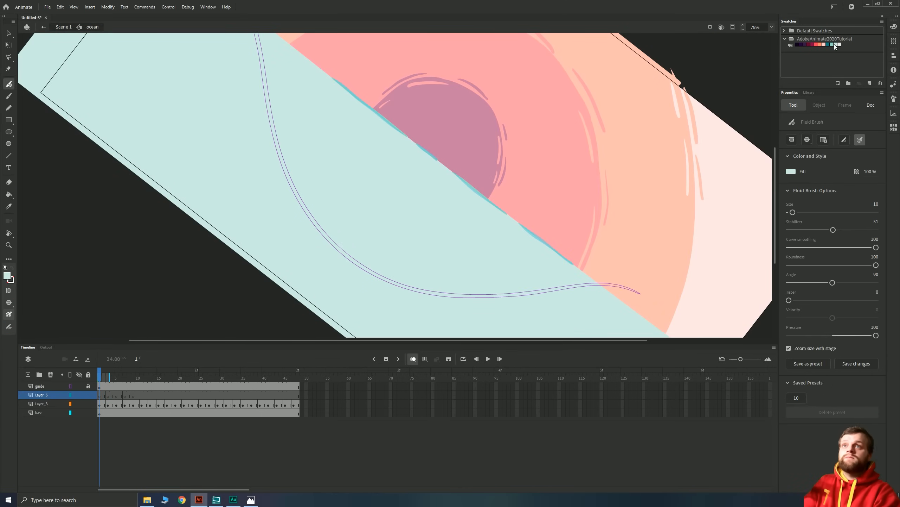
pyautogui.click(834, 45)
pyautogui.moveTo(254, 72); pyautogui.dragTo(333, 138)
pyautogui.moveTo(337, 143); pyautogui.dragTo(407, 196)
pyautogui.moveTo(432, 215); pyautogui.dragTo(444, 224)
# Step: Redraw the broken teal water line with slight variations on frames 3, 5 and 7 of Layer_5
pyautogui.press('.')
pyautogui.press('.')
pyautogui.moveTo(254, 71); pyautogui.dragTo(333, 139)
pyautogui.moveTo(360, 162); pyautogui.dragTo(443, 224)
pyautogui.press('.')
pyautogui.press('.')
pyautogui.moveTo(262, 78); pyautogui.dragTo(334, 140)
pyautogui.moveTo(339, 144); pyautogui.dragTo(444, 225)
pyautogui.press('.')
pyautogui.press('.')
pyautogui.moveTo(262, 78); pyautogui.dragTo(333, 140)
pyautogui.moveTo(340, 144); pyautogui.dragTo(399, 195)
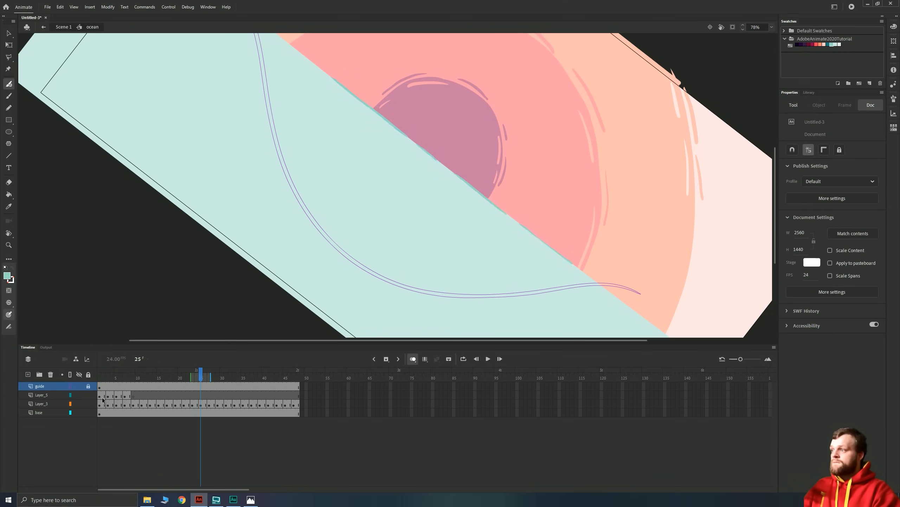
# Step: Duplicate the Layer_5 stroke frames through frame 48, remove the excess frames from frame 49 on, and play the loop
pyautogui.moveTo(100, 396); pyautogui.dragTo(285, 394)
pyautogui.click(302, 397)
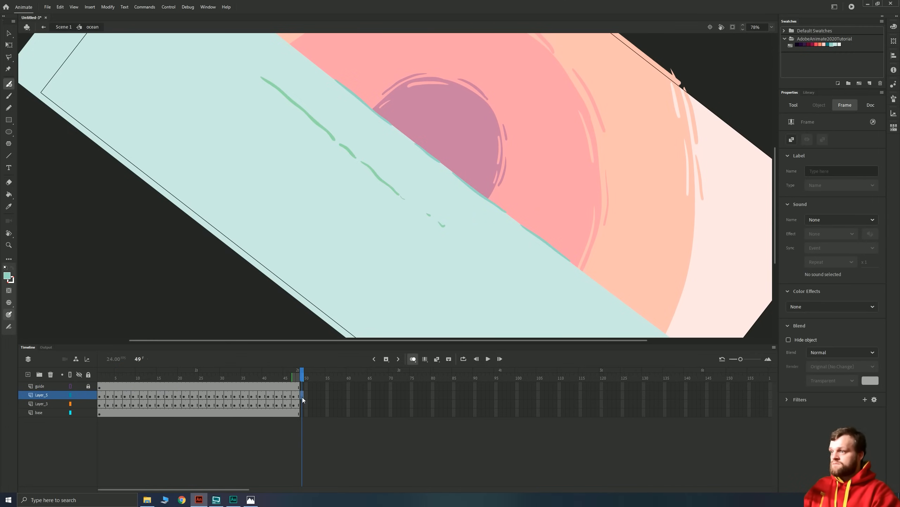
pyautogui.rightClick(302, 397)
pyautogui.click(324, 234)
pyautogui.press('Return')
# Step: Add a layer above Layer_5, insert blank keyframes at frames 3, 5 and 7, and go back to frame 1
pyautogui.click(28, 374)
pyautogui.click(108, 396)
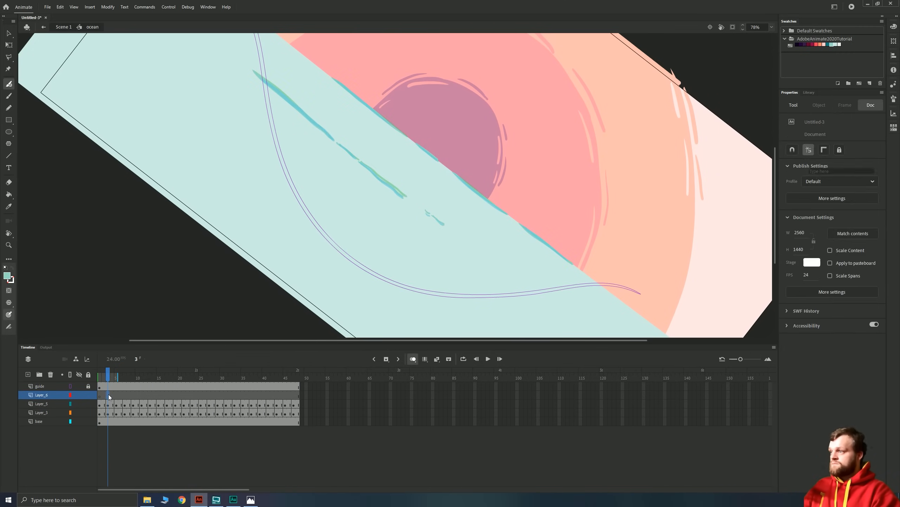
pyautogui.click(118, 396)
pyautogui.press('F7')
pyautogui.click(125, 399)
pyautogui.click(125, 397)
pyautogui.click(133, 395)
pyautogui.click(145, 395)
pyautogui.click(129, 394)
pyautogui.click(101, 394)
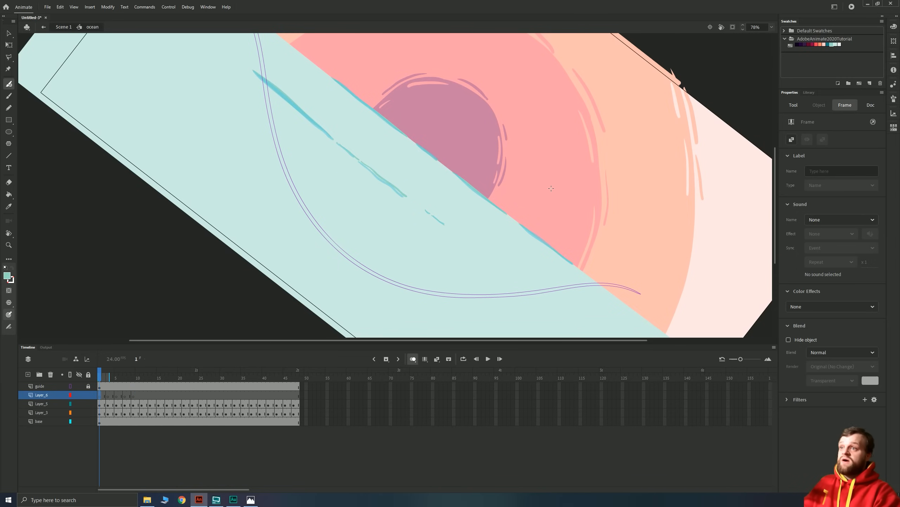
# Step: Paint short broken teal strokes just below the right end of the horizon on frames 1, 3, 5 and 7 of Layer_6
pyautogui.press('space')
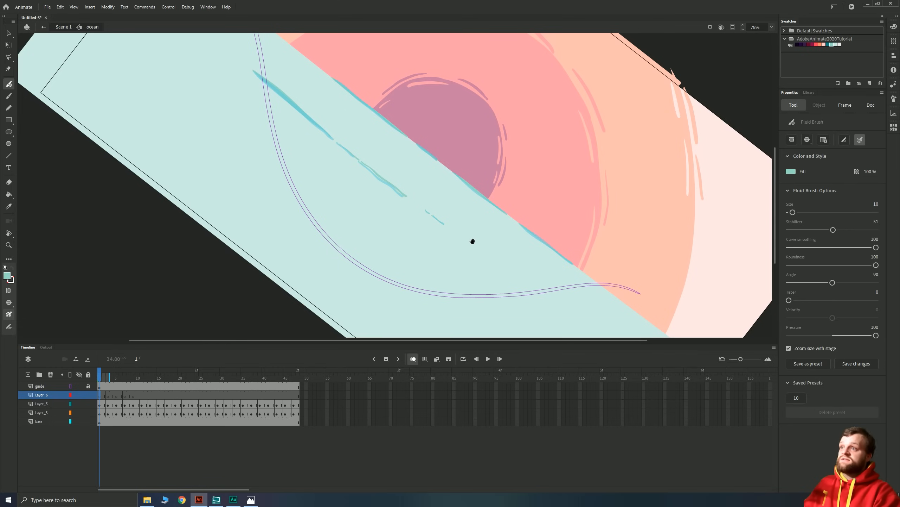
pyautogui.moveTo(472, 242); pyautogui.dragTo(474, 224)
pyautogui.moveTo(581, 276); pyautogui.dragTo(535, 243)
pyautogui.moveTo(530, 237); pyautogui.dragTo(513, 224)
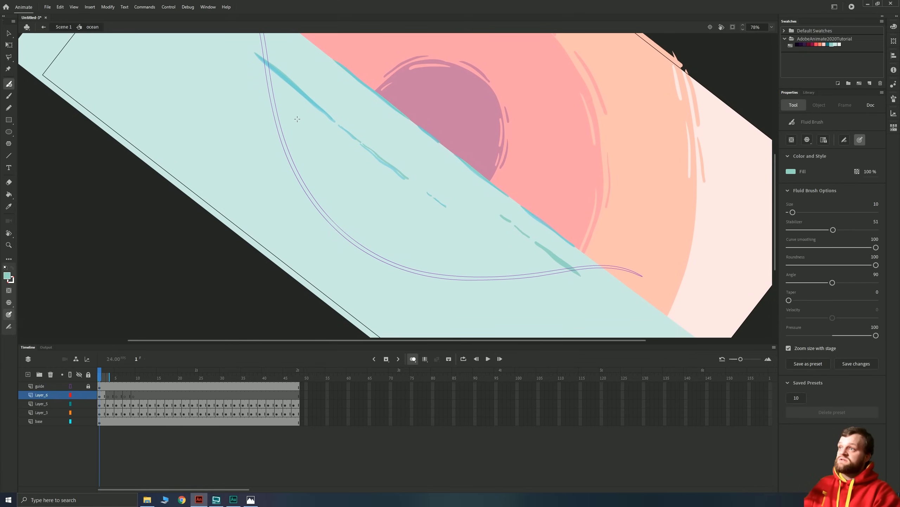
pyautogui.press('.')
pyautogui.press('.')
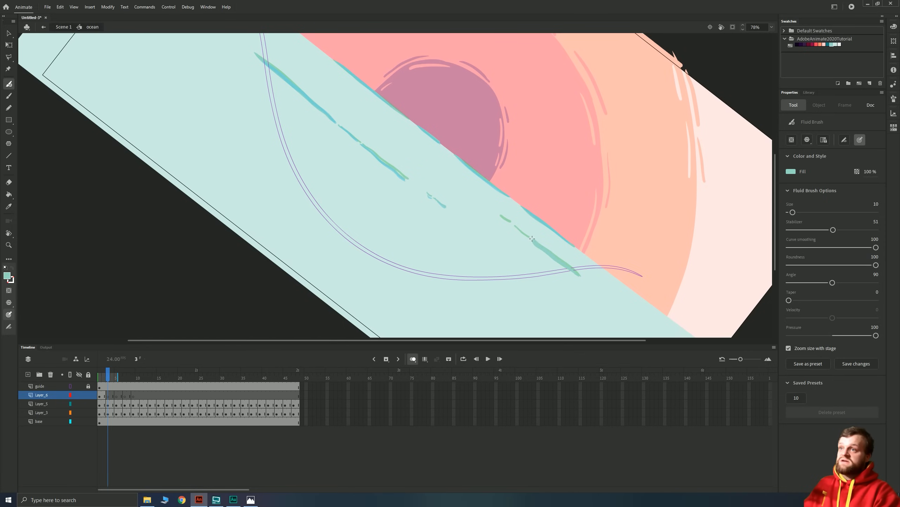
pyautogui.press('.')
pyautogui.press('.')
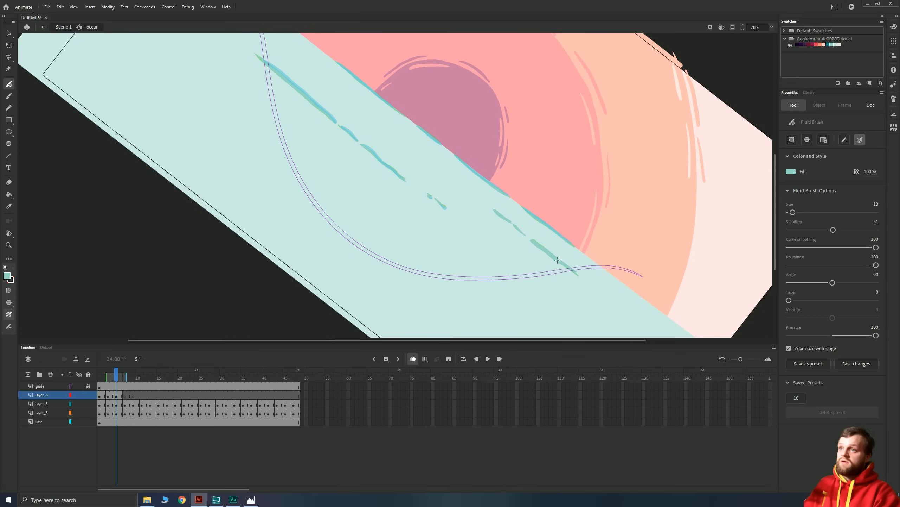
pyautogui.press('.')
pyautogui.press('.')
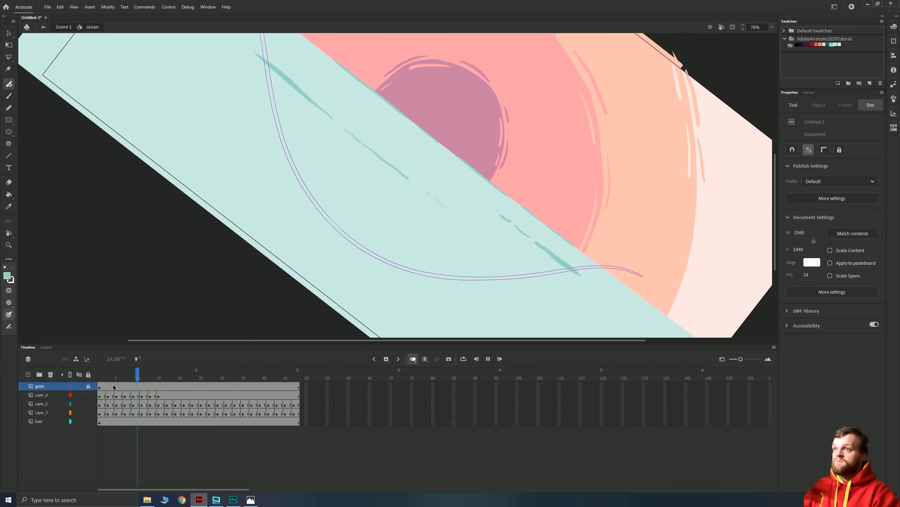
# Step: Duplicate the Layer_6 stroke frames to fill the loop through frame 48, trim the excess frames, and play the animation
pyautogui.moveTo(100, 395)
pyautogui.mouseDown()
pyautogui.moveTo(204, 395)
pyautogui.moveTo(99, 396)
pyautogui.mouseUp()
pyautogui.moveTo(121, 396); pyautogui.dragTo(239, 397)
pyautogui.moveTo(344, 396); pyautogui.dragTo(303, 395)
pyautogui.rightClick(322, 396)
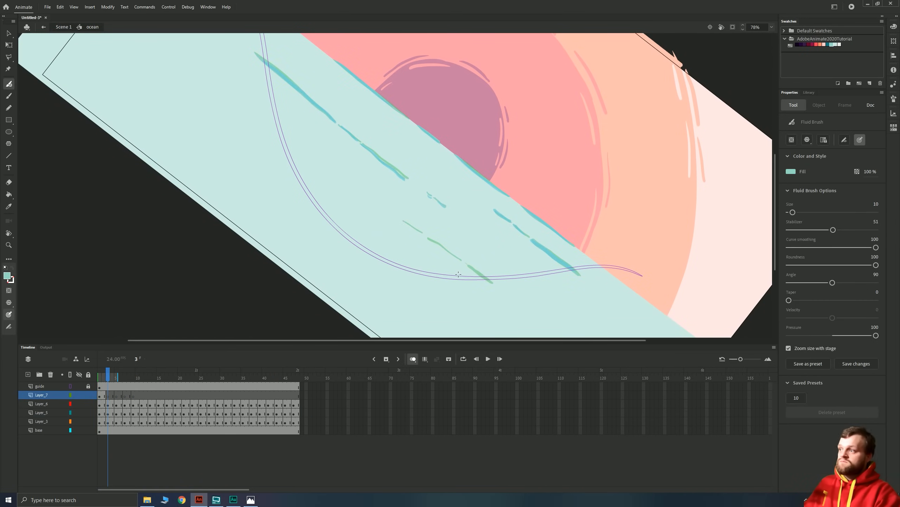
pyautogui.press('Return')
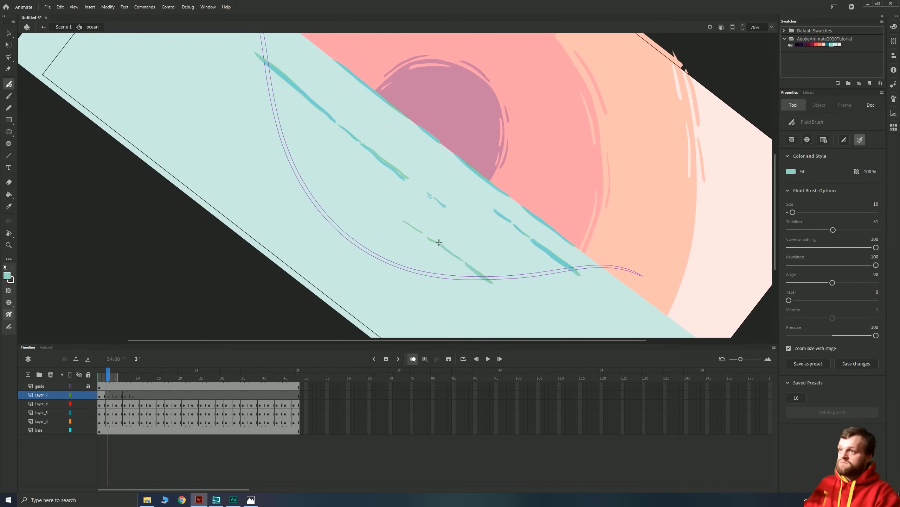
# Step: Duplicate the Layer_7 stroke frames to fill the loop through frame 48 and remove the excess frames from frame 49 on
pyautogui.moveTo(129, 395); pyautogui.dragTo(100, 396)
pyautogui.moveTo(108, 396); pyautogui.dragTo(176, 395)
pyautogui.moveTo(226, 395); pyautogui.dragTo(251, 396)
pyautogui.click(302, 405)
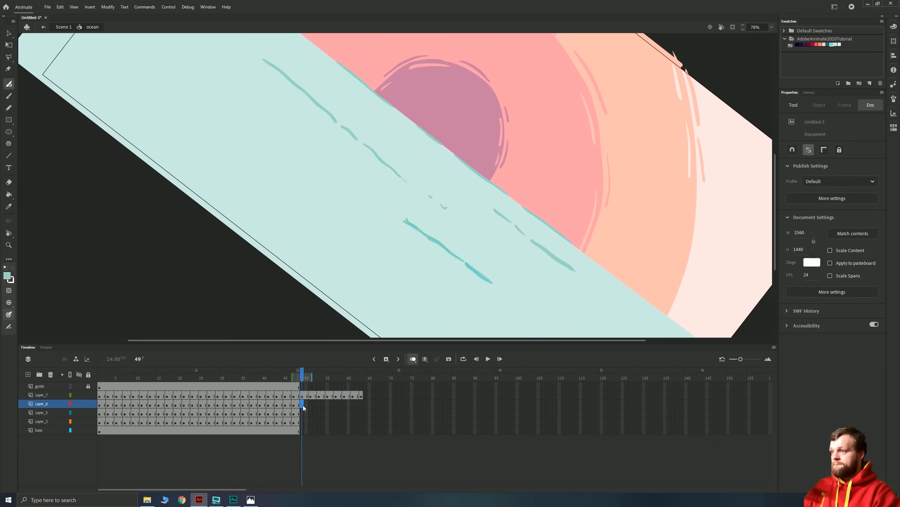
pyautogui.moveTo(302, 386); pyautogui.dragTo(386, 386)
pyautogui.rightClick(345, 400)
pyautogui.click(364, 412)
pyautogui.click(382, 395)
pyautogui.press('F9')
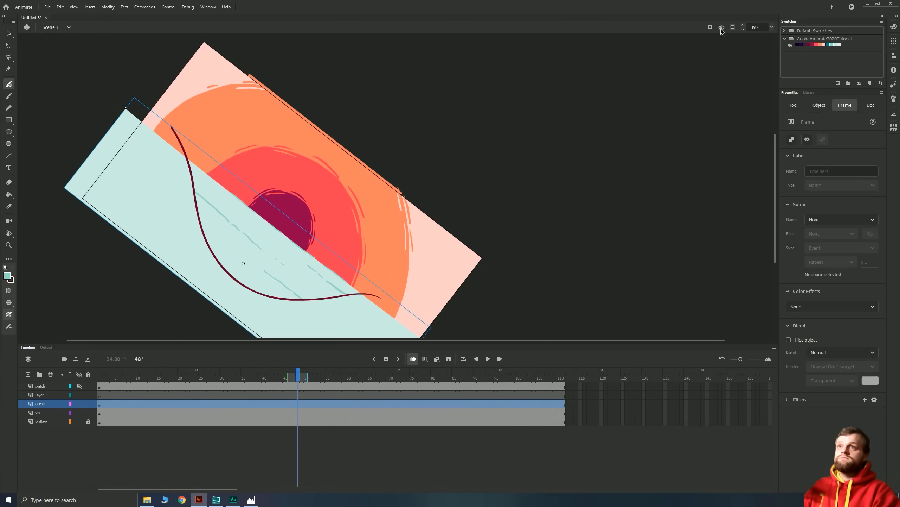
# Step: Reset the stage rotation, play the ocean symbol's loop and check it with the guide layer hidden and shown
pyautogui.click(722, 29)
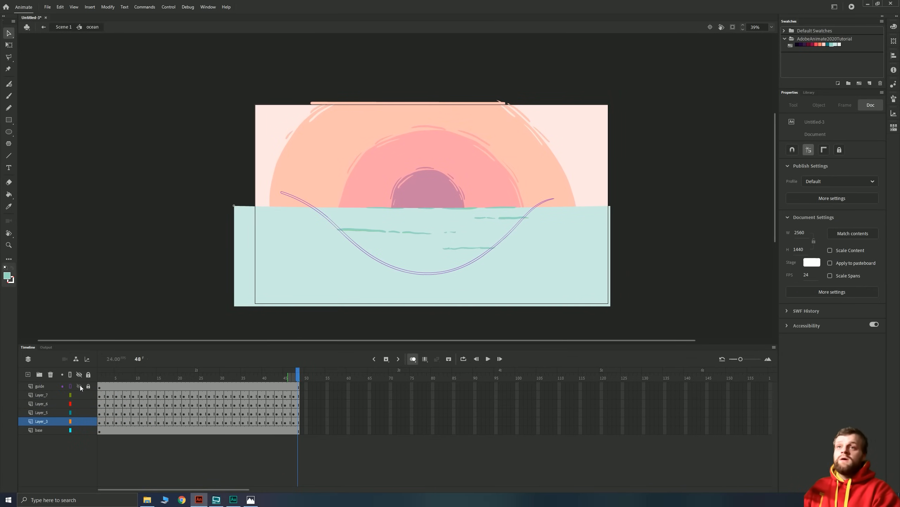
pyautogui.press('Return')
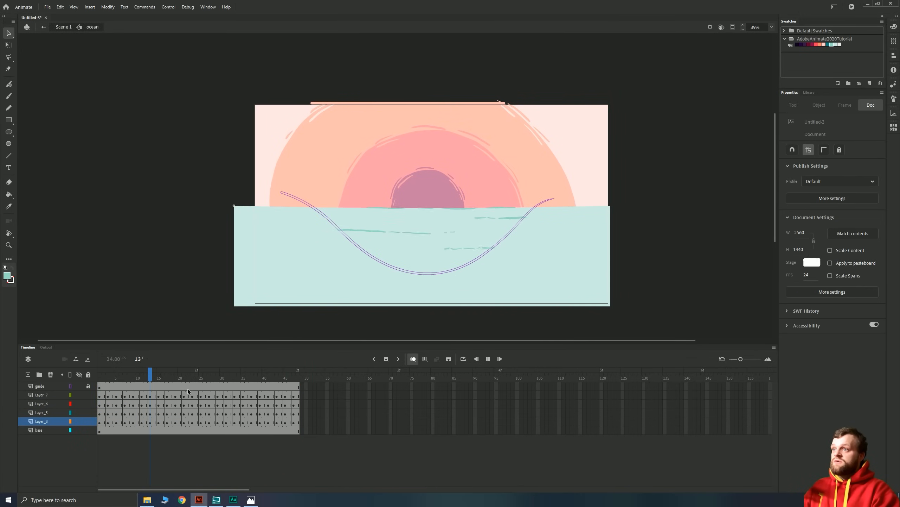
pyautogui.click(79, 386)
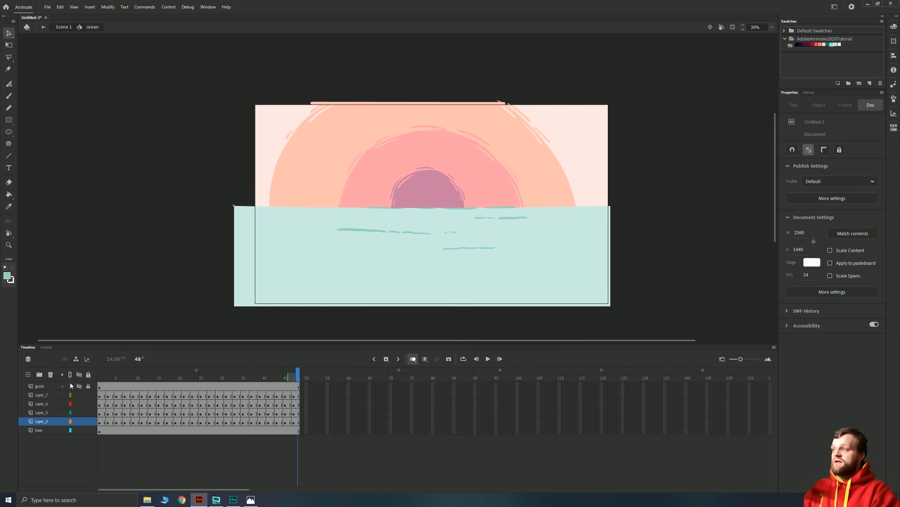
pyautogui.click(80, 386)
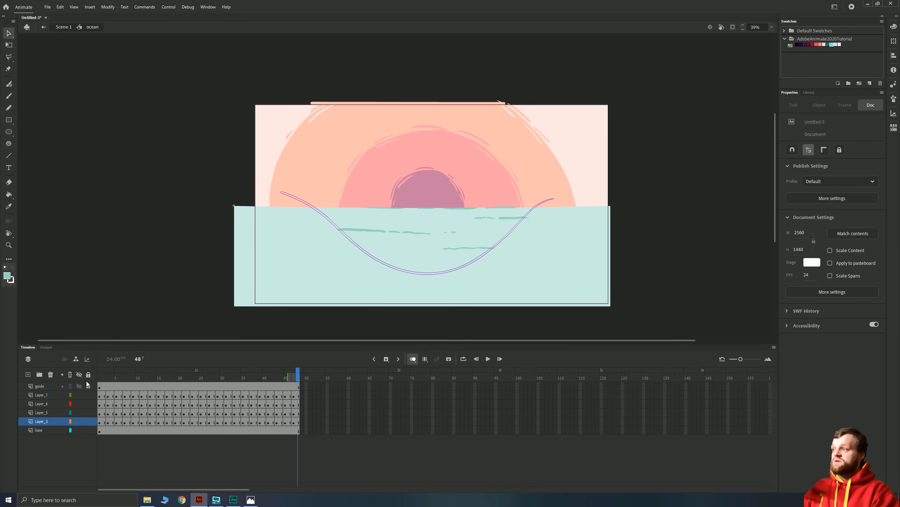
pyautogui.click(65, 27)
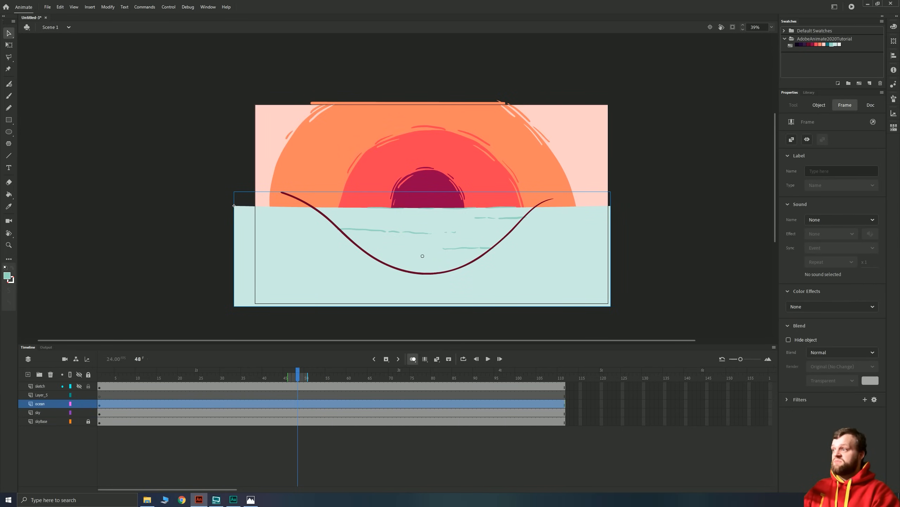
pyautogui.doubleClick(31, 404)
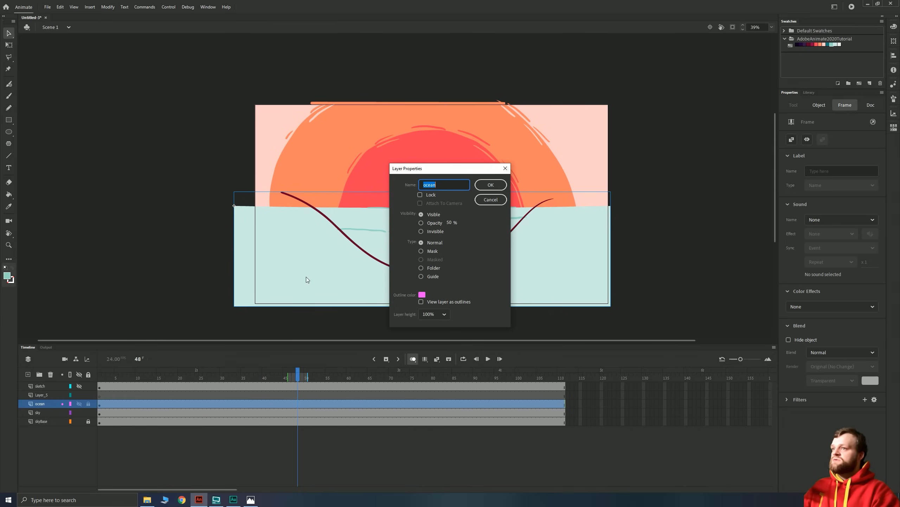
pyautogui.click(491, 200)
pyautogui.doubleClick(275, 270)
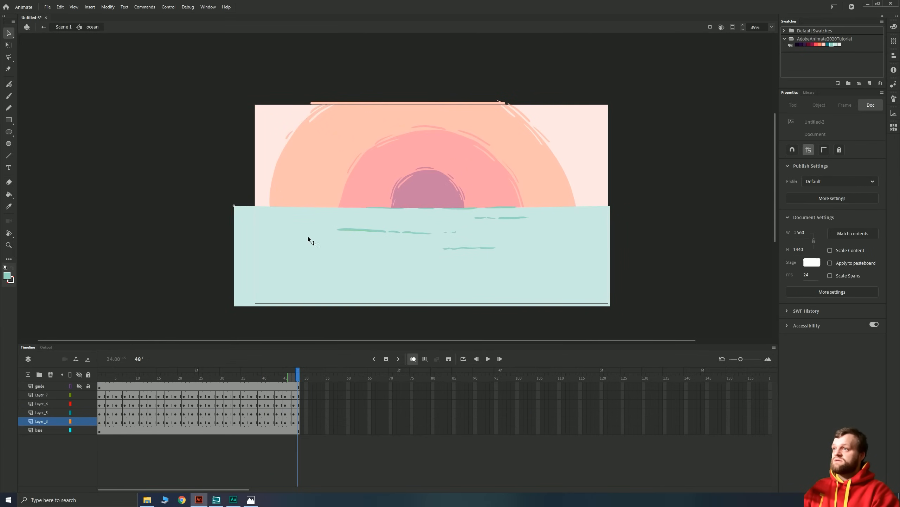
pyautogui.doubleClick(98, 234)
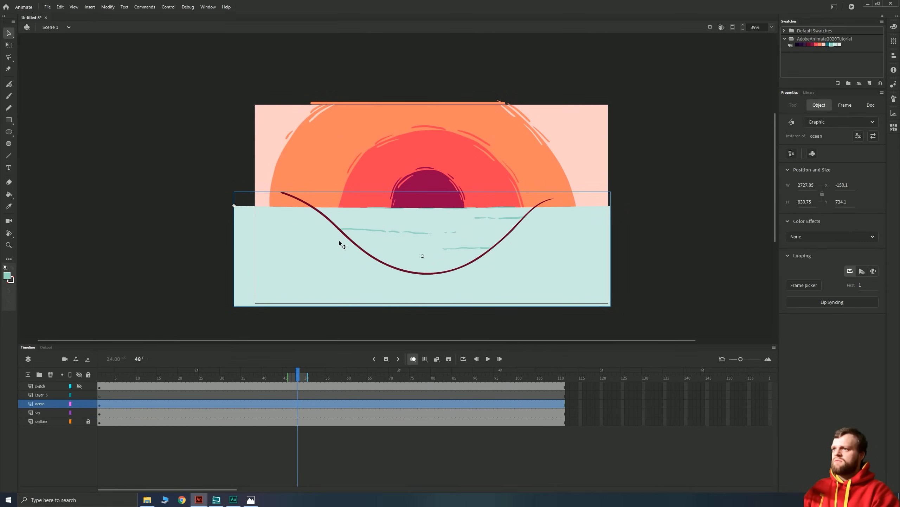
pyautogui.doubleClick(273, 231)
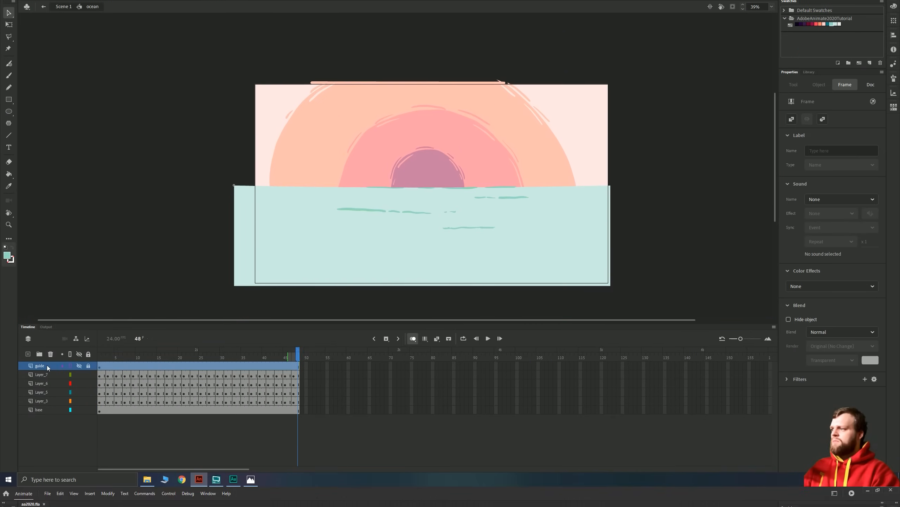
# Step: Delete the guide layer from the ocean symbol, play the loop and return to Scene 1
pyautogui.rightClick(48, 385)
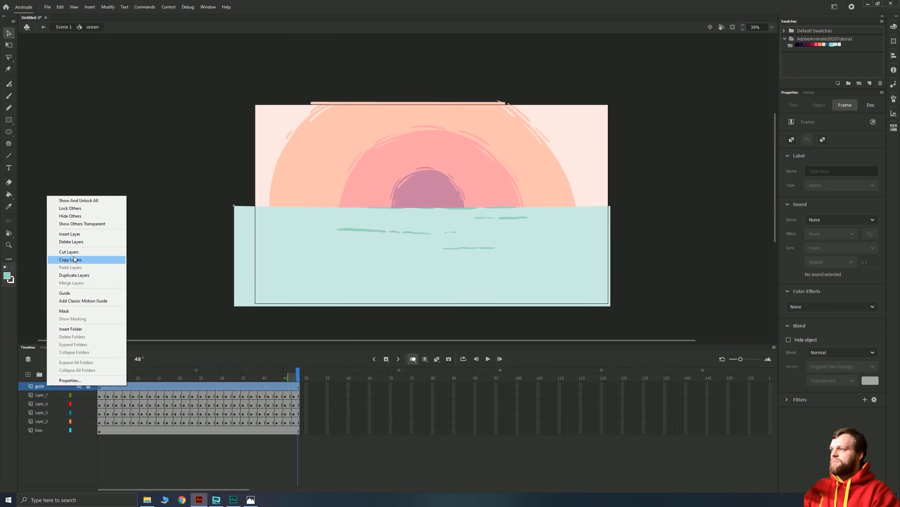
pyautogui.click(70, 241)
pyautogui.press('Return')
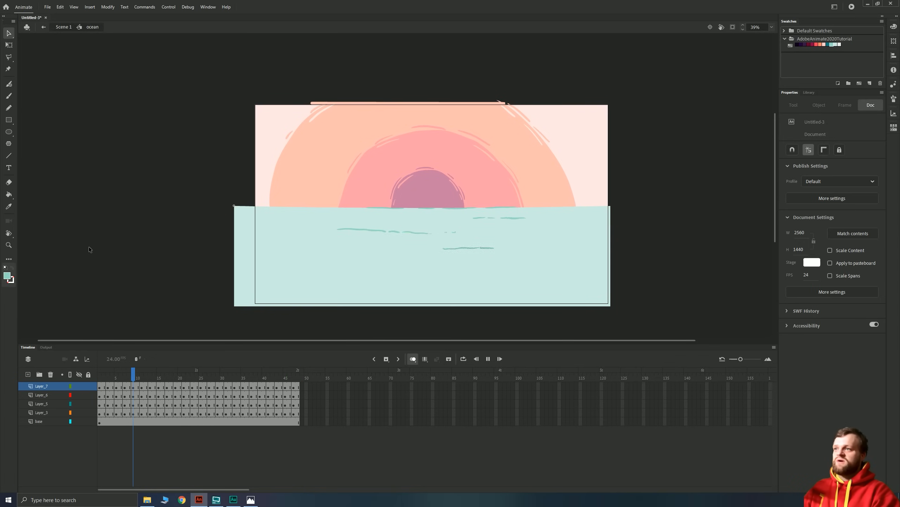
pyautogui.press('Return')
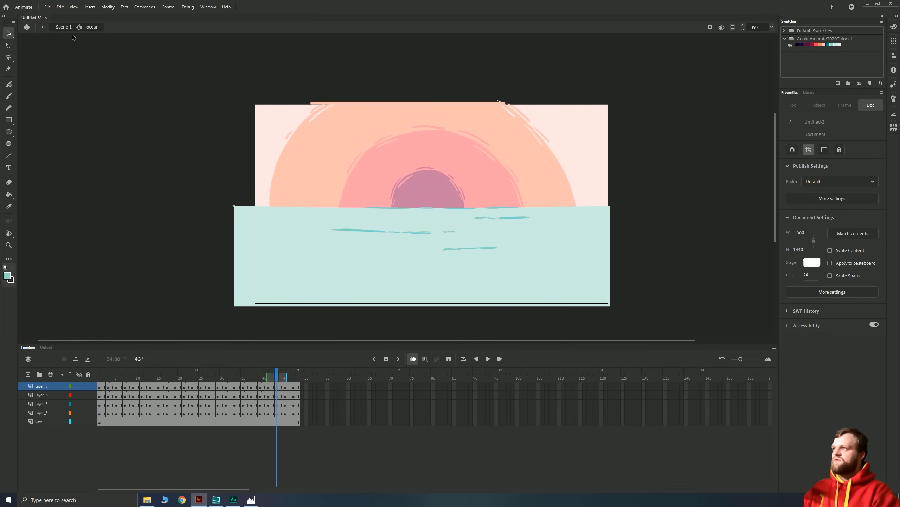
pyautogui.click(65, 28)
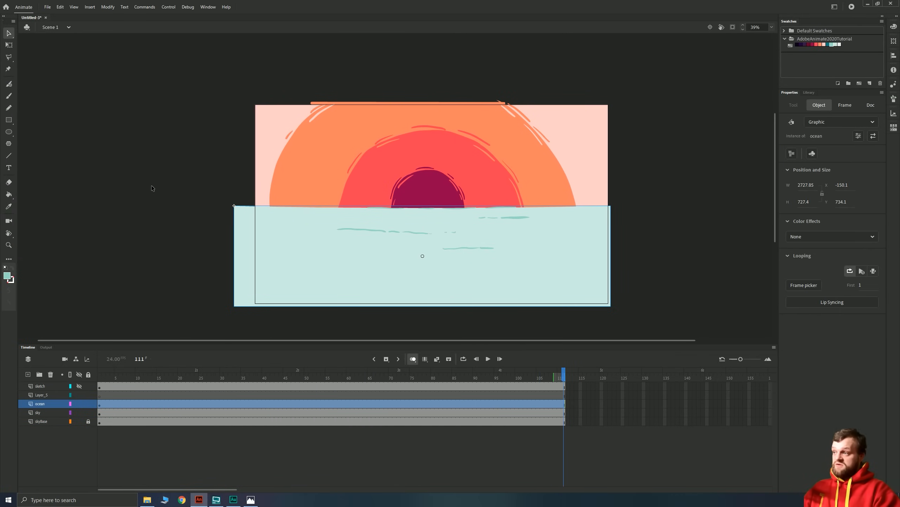
# Step: Show the sketch layer over the artwork, play the scene and stop at frame 42
pyautogui.click(79, 386)
pyautogui.press('Return')
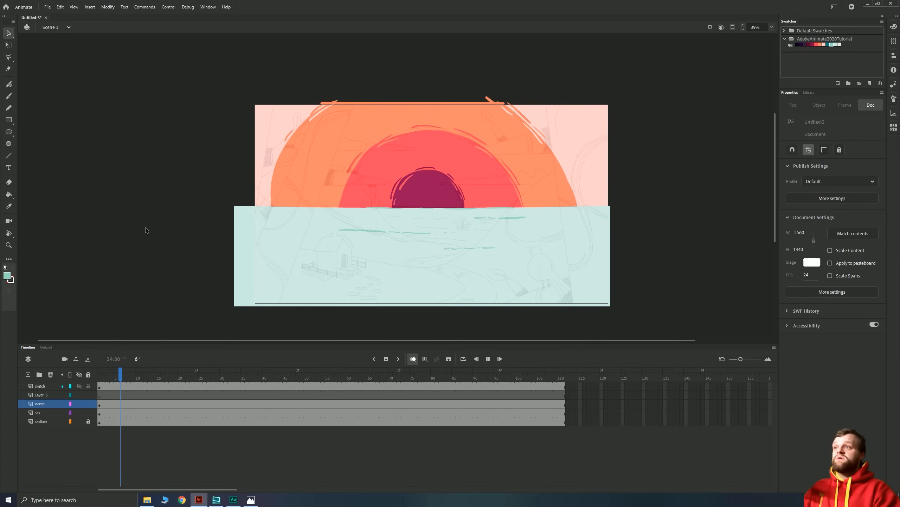
pyautogui.click(266, 376)
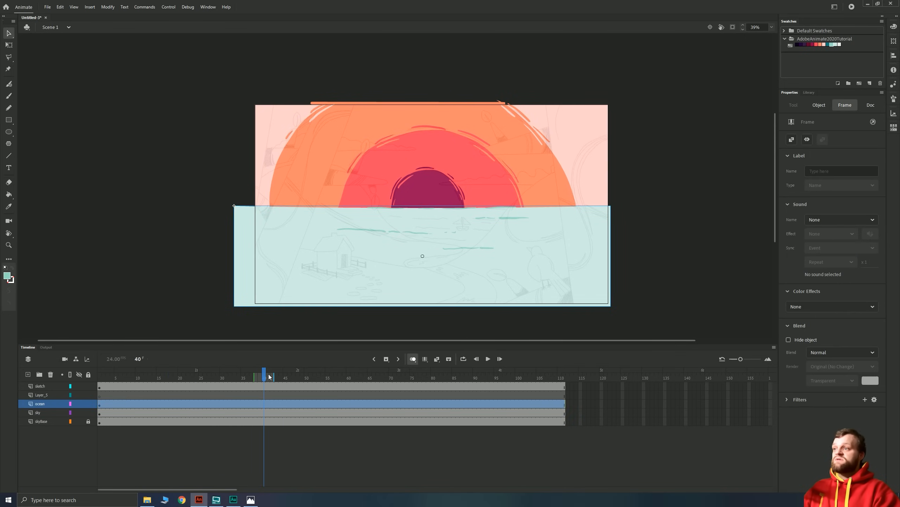
pyautogui.click(271, 377)
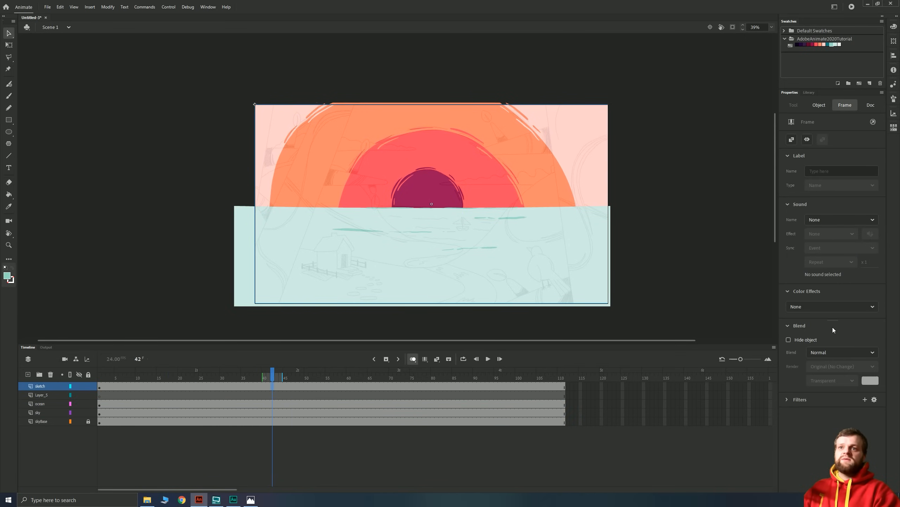
# Step: Try an Alpha color effect on the sketch layer's frame and set the effect back to None
pyautogui.click(825, 307)
pyautogui.click(824, 354)
pyautogui.moveTo(878, 327)
pyautogui.mouseDown()
pyautogui.moveTo(796, 327)
pyautogui.moveTo(845, 336)
pyautogui.mouseUp()
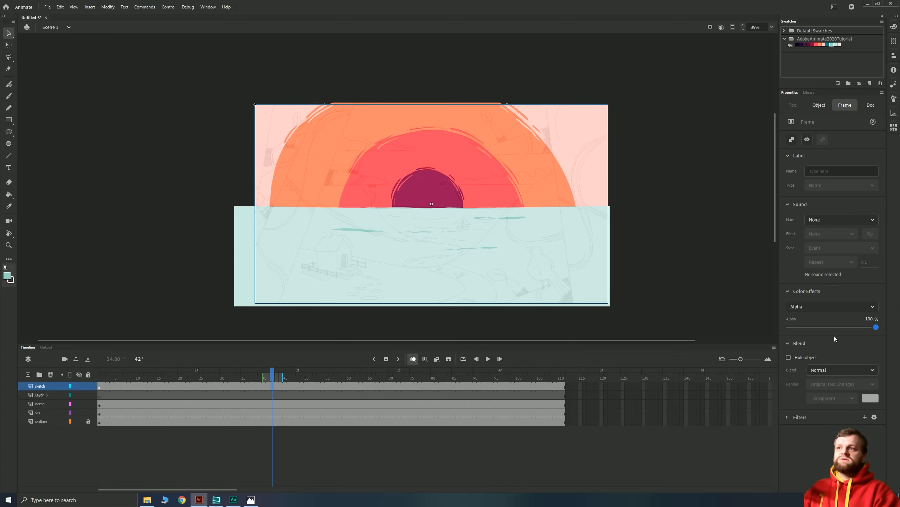
pyautogui.click(857, 306)
pyautogui.click(802, 323)
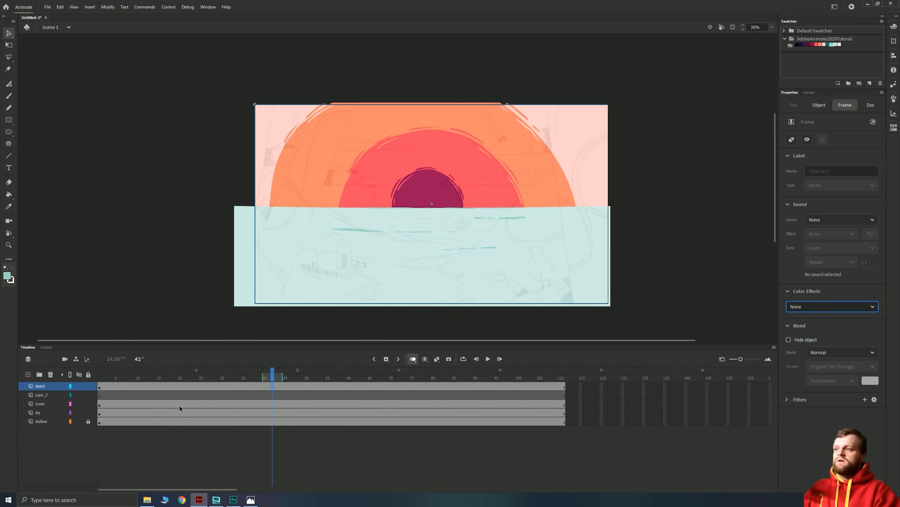
# Step: Apply an Alpha color effect of 60% to the sketch symbol instance and play the scene
pyautogui.click(187, 388)
pyautogui.click(599, 146)
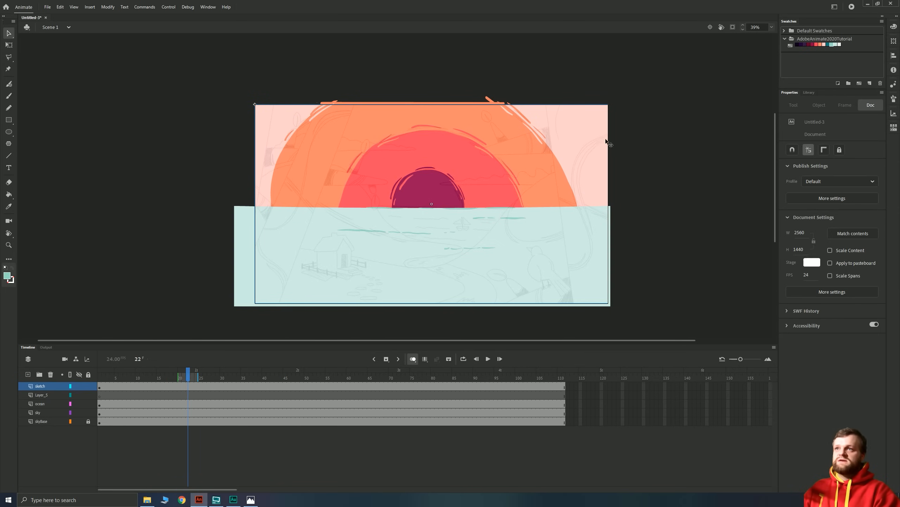
pyautogui.click(807, 238)
pyautogui.click(803, 239)
pyautogui.moveTo(797, 256)
pyautogui.mouseDown()
pyautogui.moveTo(870, 258)
pyautogui.moveTo(842, 261)
pyautogui.mouseUp()
pyautogui.press('Return')
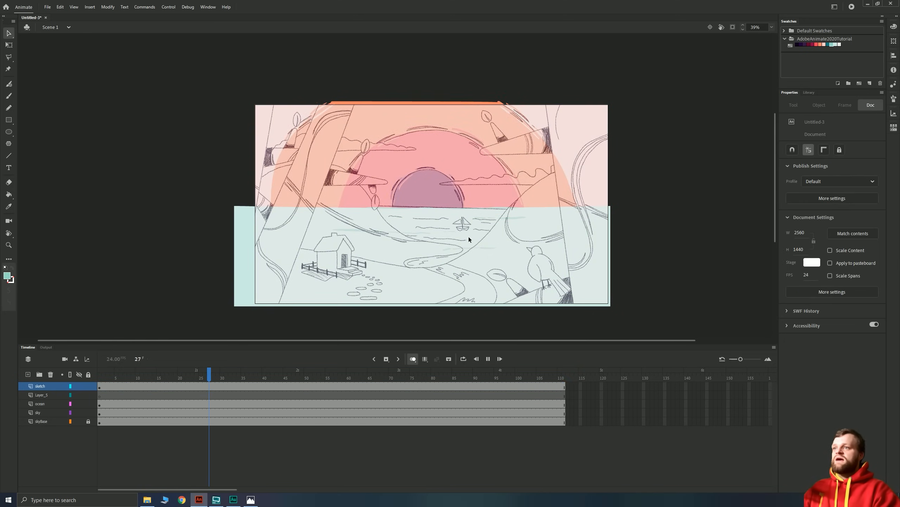
pyautogui.click(437, 247)
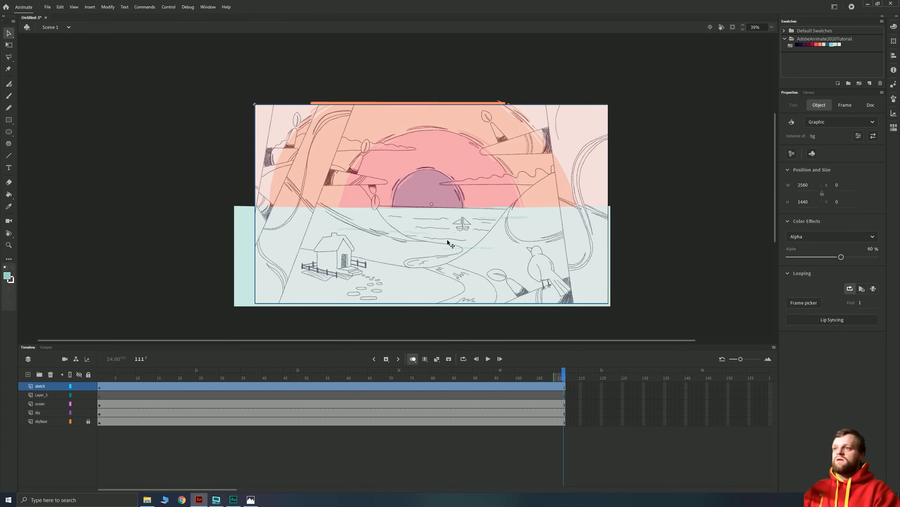
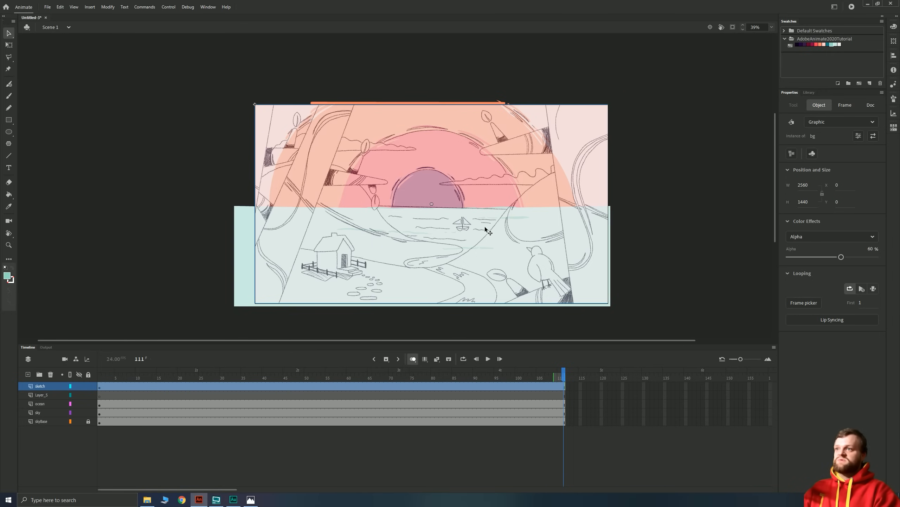
# Step: Rename the empty layer between the sketch and ocean layers as boat
pyautogui.click(211, 209)
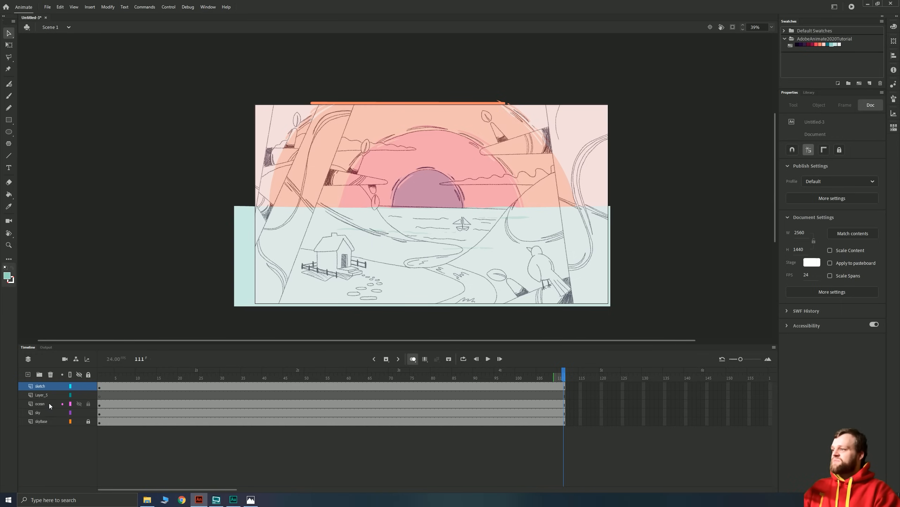
pyautogui.doubleClick(38, 395)
pyautogui.write('boat')
pyautogui.click(435, 315)
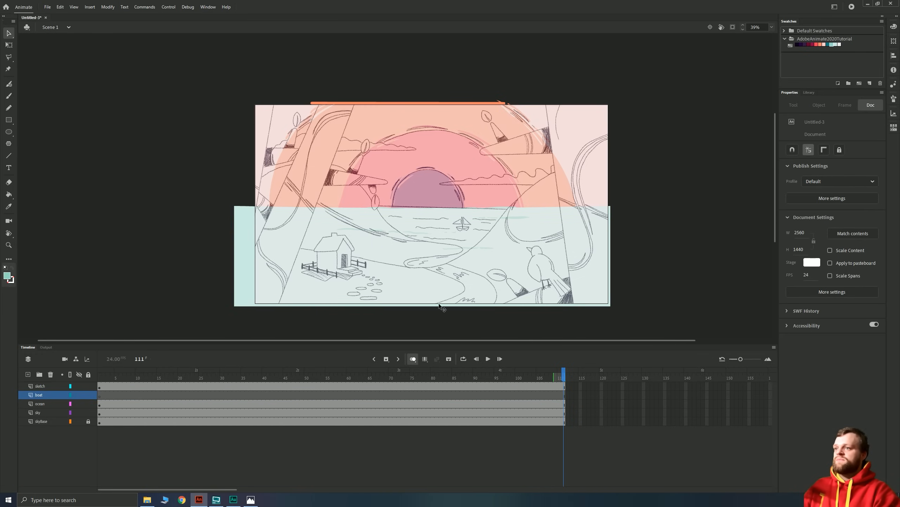
# Step: Choose the Fluid Brush for tracing the small sketched sailboat on the water
pyautogui.scroll(5, 437, 258)
pyautogui.scroll(-7, 438, 260)
pyautogui.scroll(2, 445, 250)
pyautogui.scroll(10, 447, 250)
pyautogui.moveTo(479, 234)
pyautogui.mouseDown()
pyautogui.moveTo(388, 144)
pyautogui.moveTo(168, 28)
pyautogui.moveTo(596, 332)
pyautogui.mouseUp()
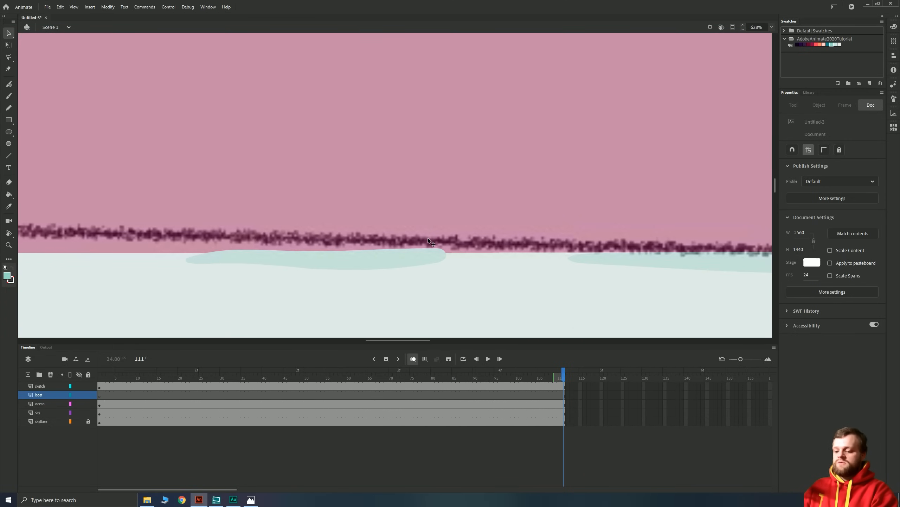
pyautogui.hotkey('ctrl', '-')
pyautogui.moveTo(513, 294); pyautogui.dragTo(336, 178)
pyautogui.moveTo(459, 278)
pyautogui.mouseDown()
pyautogui.moveTo(388, 245)
pyautogui.moveTo(337, 259)
pyautogui.mouseUp()
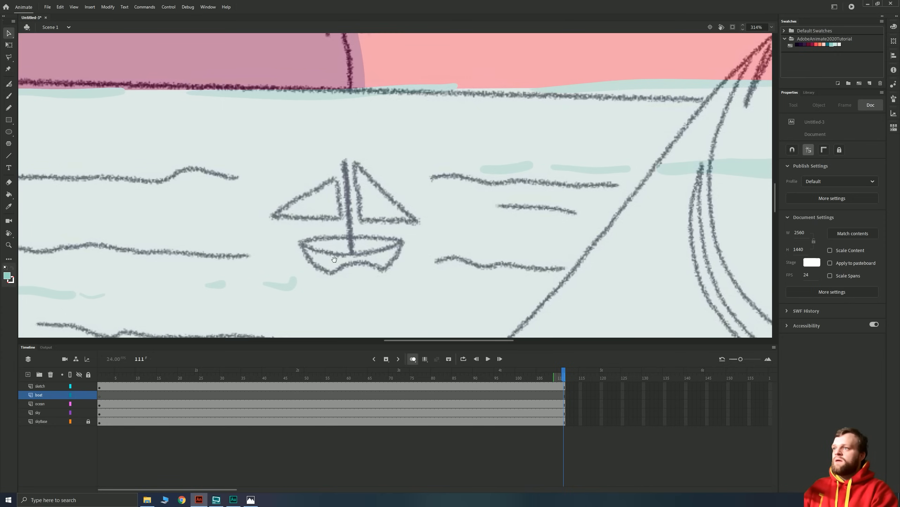
pyautogui.press('b')
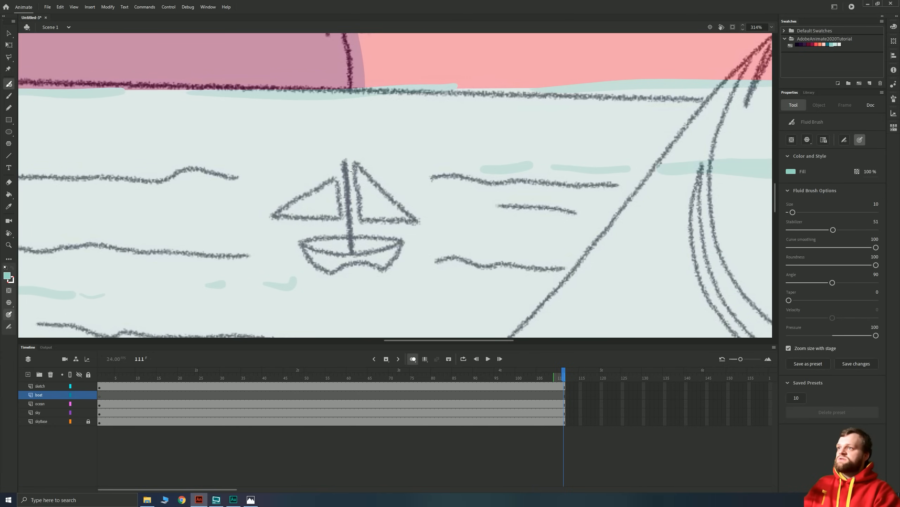
# Step: Undo a teal test stroke on the sail and set the Fluid Brush to dark maroon, size 5 and stabilizer 100
pyautogui.moveTo(358, 166); pyautogui.dragTo(411, 224)
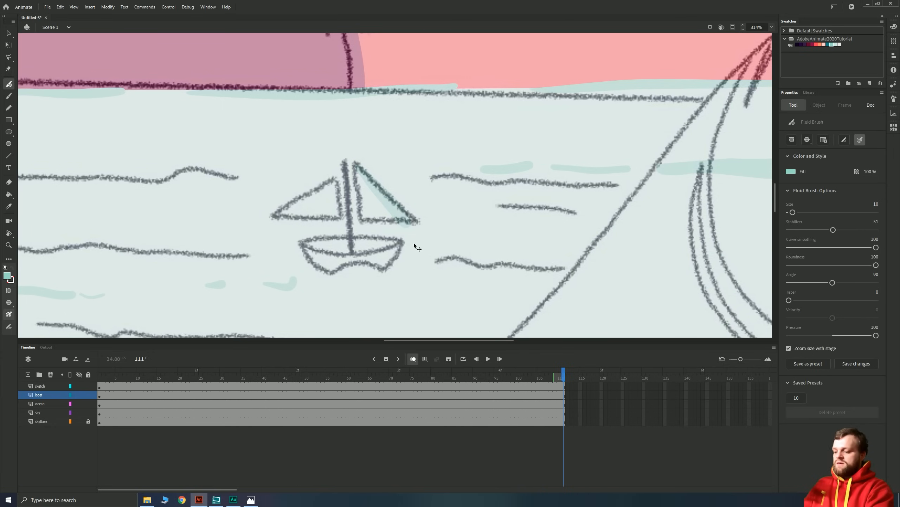
pyautogui.hotkey('ctrl', 'z')
pyautogui.click(809, 44)
pyautogui.press('[')
pyautogui.press('[')
pyautogui.press('[')
pyautogui.press('[')
pyautogui.press('[')
pyautogui.moveTo(835, 230); pyautogui.dragTo(875, 229)
# Step: Trace the sketched sailboat's mast, both triangular sails and hull in dark maroon on the boat layer
pyautogui.moveTo(356, 163)
pyautogui.mouseDown()
pyautogui.moveTo(415, 223)
pyautogui.moveTo(363, 220)
pyautogui.moveTo(356, 165)
pyautogui.moveTo(345, 164)
pyautogui.moveTo(352, 253)
pyautogui.mouseUp()
pyautogui.moveTo(339, 218)
pyautogui.mouseDown()
pyautogui.moveTo(334, 179)
pyautogui.moveTo(272, 216)
pyautogui.moveTo(340, 214)
pyautogui.mouseUp()
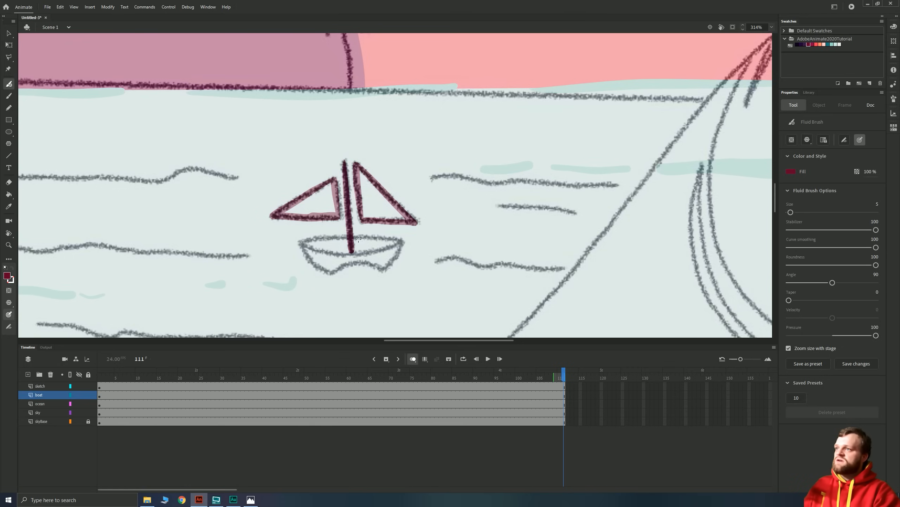
pyautogui.moveTo(391, 238)
pyautogui.mouseDown()
pyautogui.moveTo(400, 241)
pyautogui.moveTo(300, 242)
pyautogui.moveTo(337, 254)
pyautogui.moveTo(400, 243)
pyautogui.moveTo(386, 267)
pyautogui.moveTo(358, 261)
pyautogui.moveTo(329, 271)
pyautogui.moveTo(302, 246)
pyautogui.mouseUp()
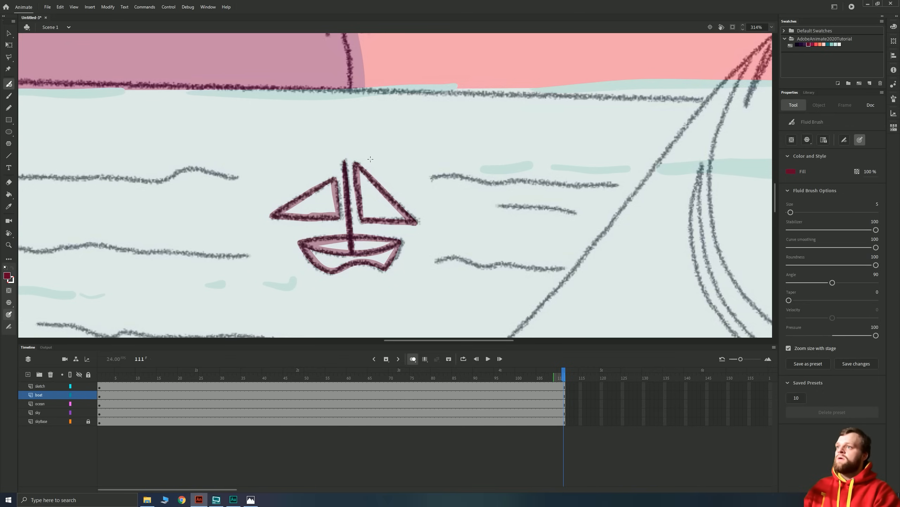
# Step: Convert the sailboat drawing on frame 1 of the boat layer to a graphic symbol named boat
pyautogui.click(99, 398)
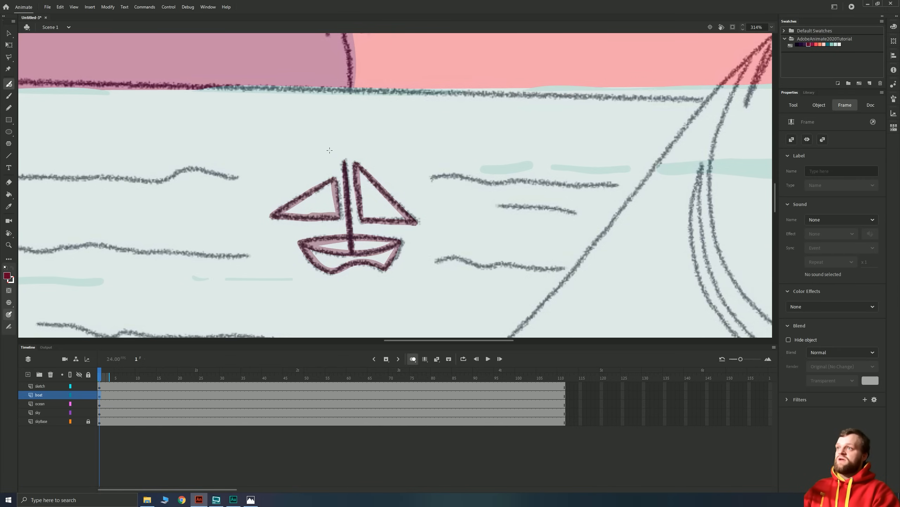
pyautogui.press('F8')
pyautogui.write('boat')
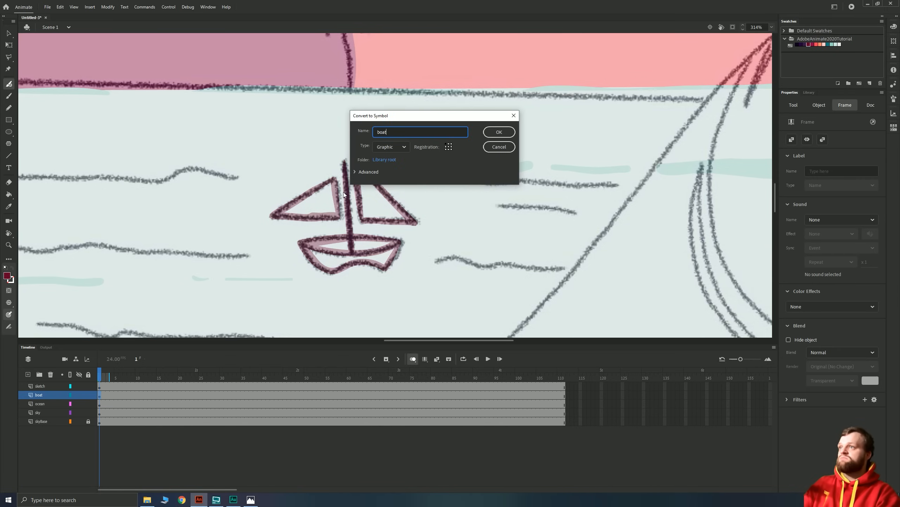
pyautogui.press('Return')
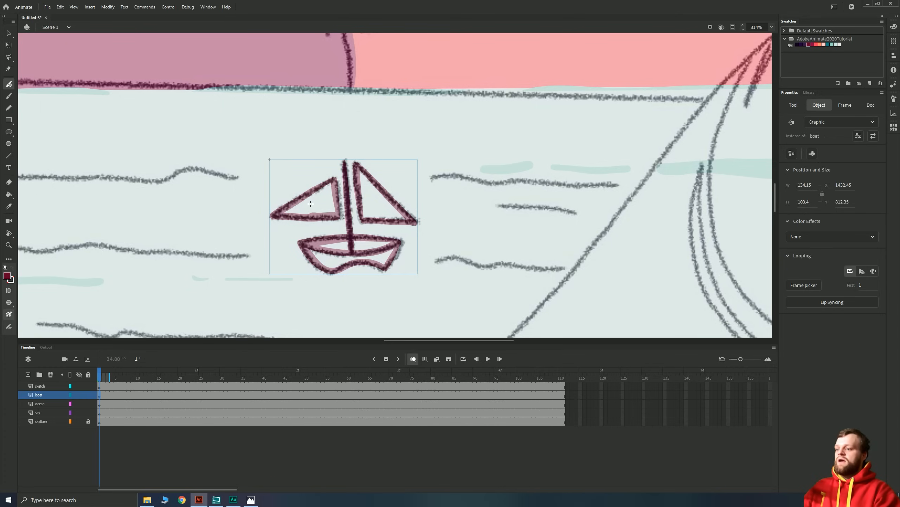
# Step: Hide the sketch layer and open the boat symbol for editing
pyautogui.press('v')
pyautogui.click(79, 386)
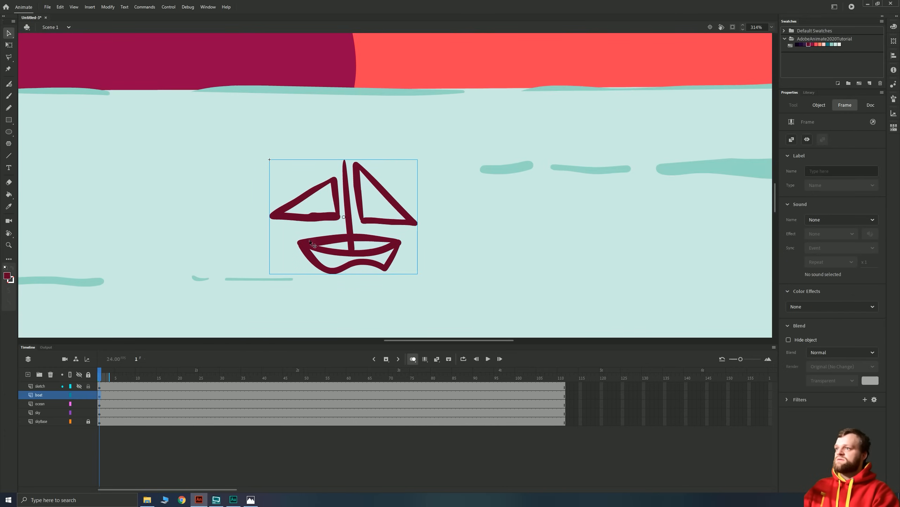
pyautogui.doubleClick(325, 218)
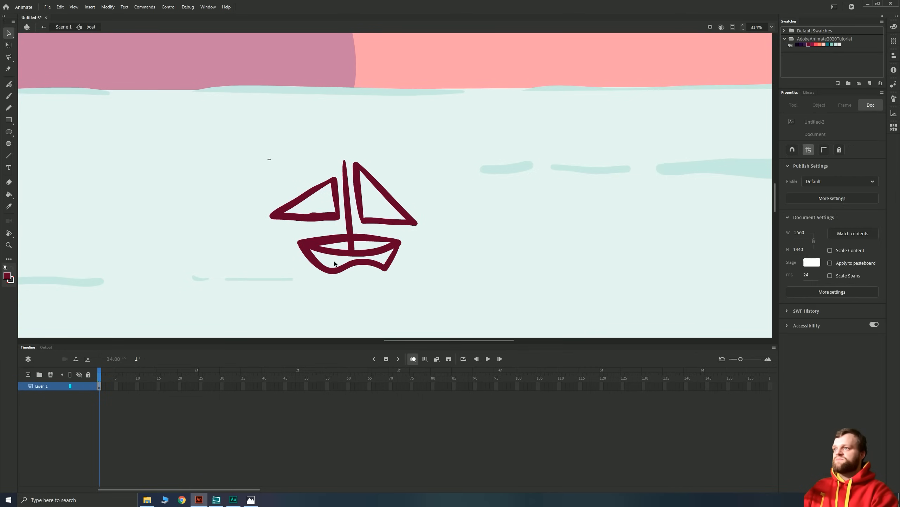
pyautogui.moveTo(309, 272); pyautogui.dragTo(404, 256)
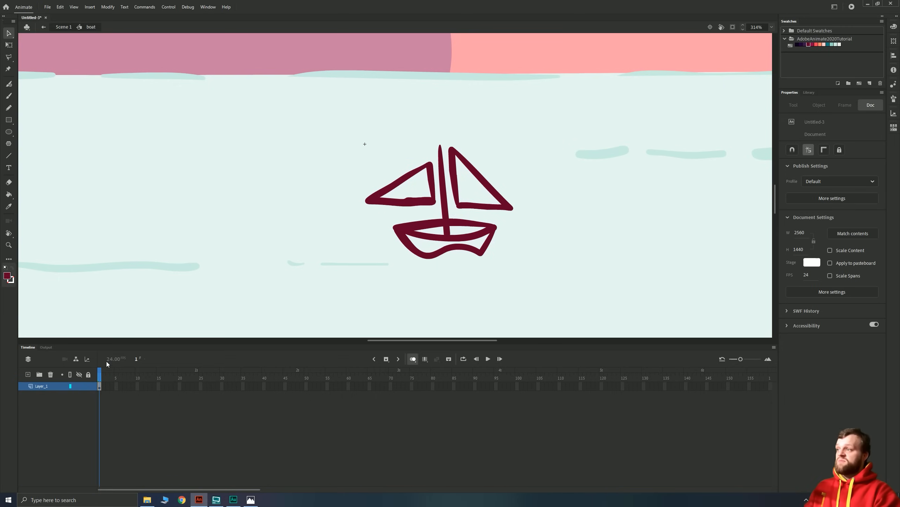
# Step: Add two layers above Layer_1 in the boat symbol and extend all three layers to frame 34
pyautogui.click(28, 374)
pyautogui.click(28, 374)
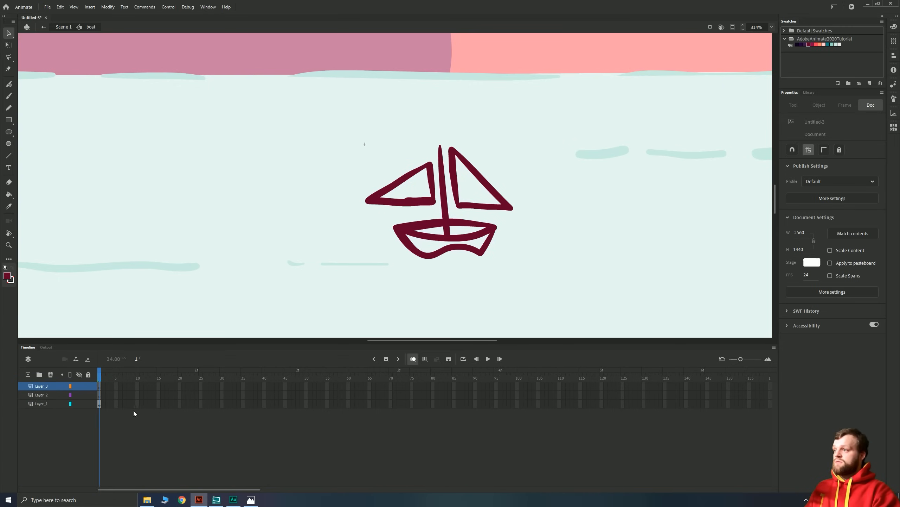
pyautogui.moveTo(130, 403); pyautogui.dragTo(238, 386)
pyautogui.press('F5')
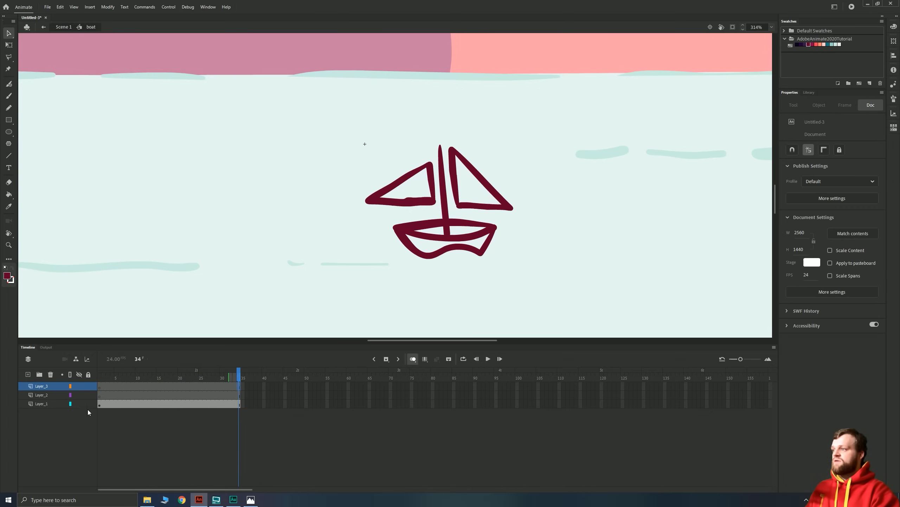
# Step: Name the layer directly above Layer_1 boatBase and the one above it mast
pyautogui.doubleClick(42, 394)
pyautogui.write('boa')
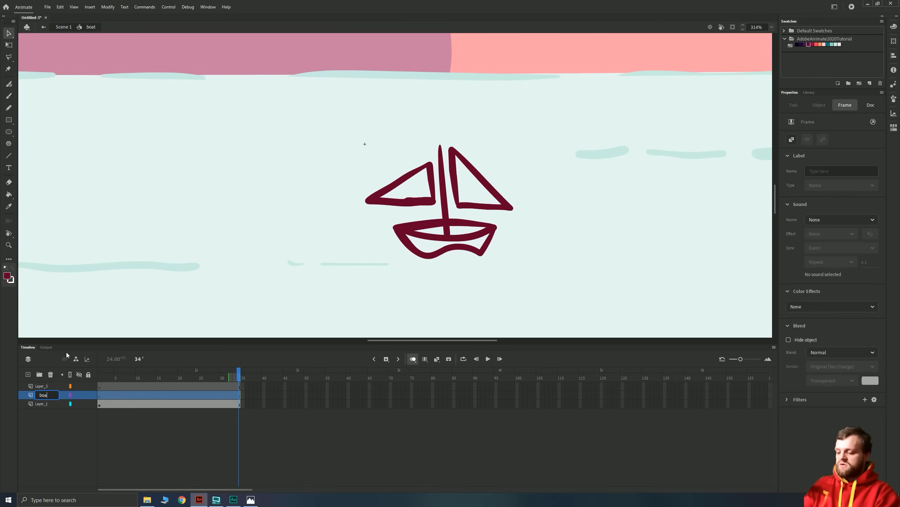
pyautogui.write('tBase')
pyautogui.press('Return')
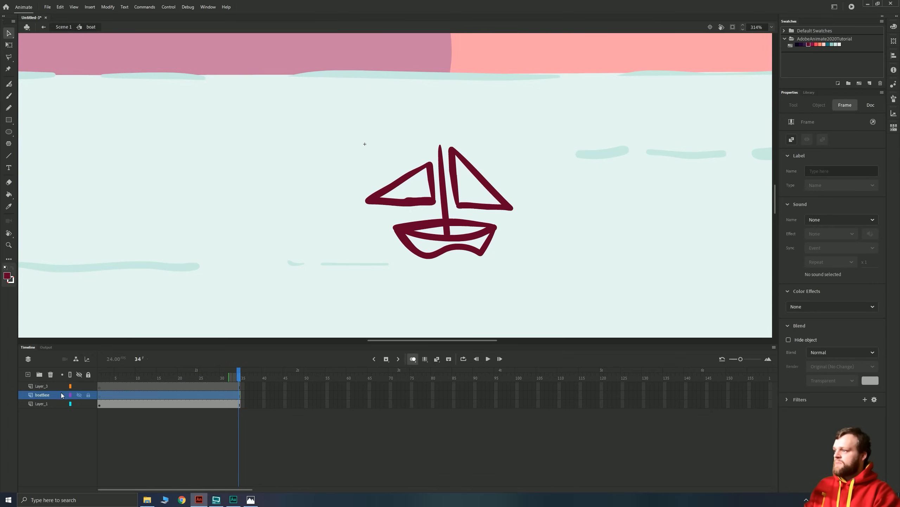
pyautogui.doubleClick(45, 385)
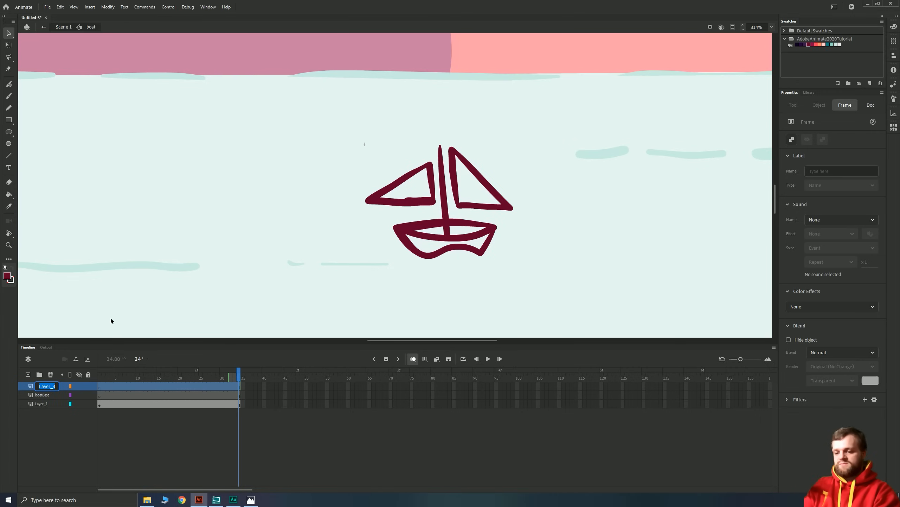
pyautogui.write('ma')
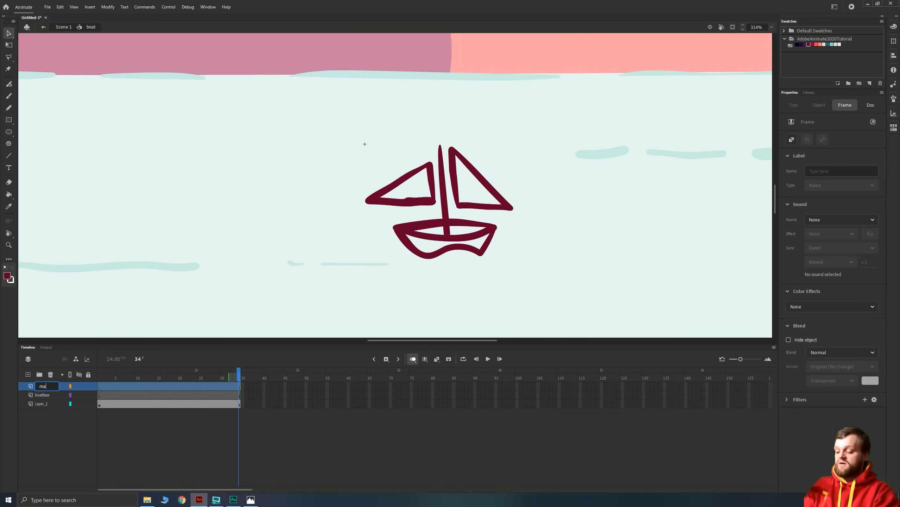
pyautogui.press('Return')
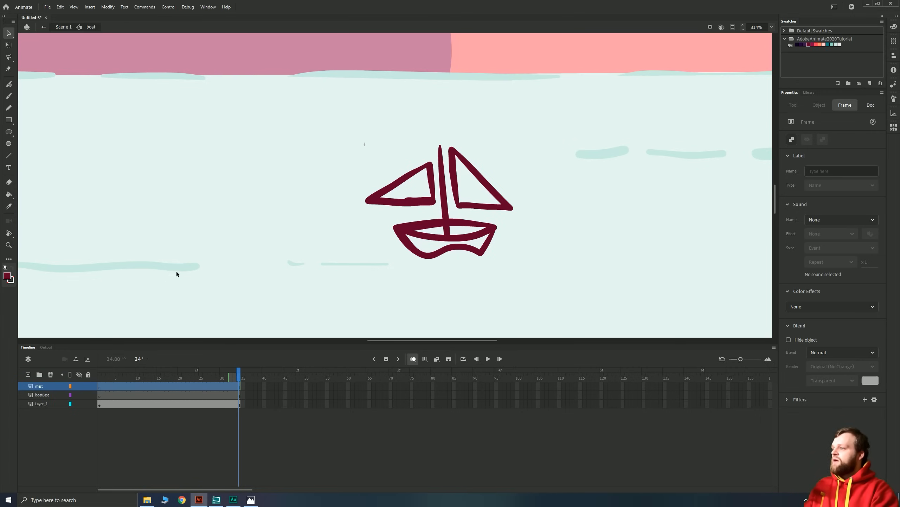
# Step: Add another layer above the mast layer and name it sails
pyautogui.click(28, 374)
pyautogui.doubleClick(42, 387)
pyautogui.write('sails')
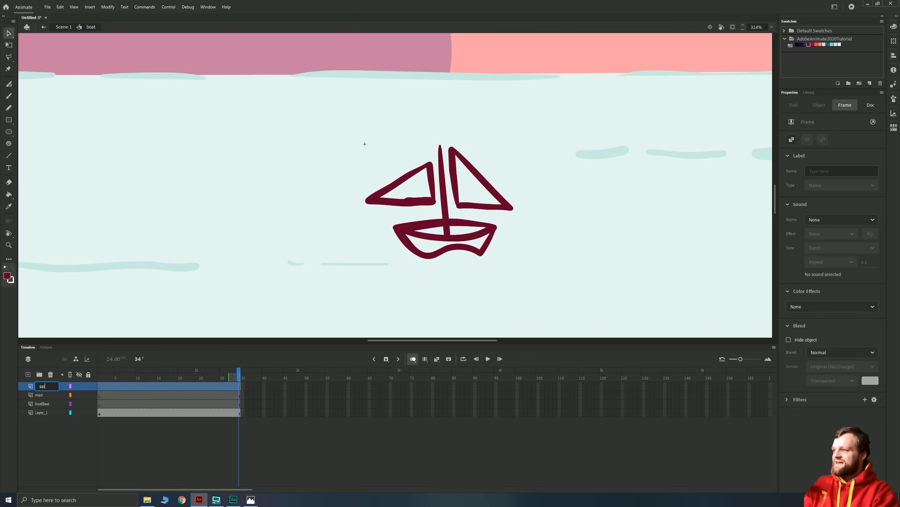
pyautogui.press('Return')
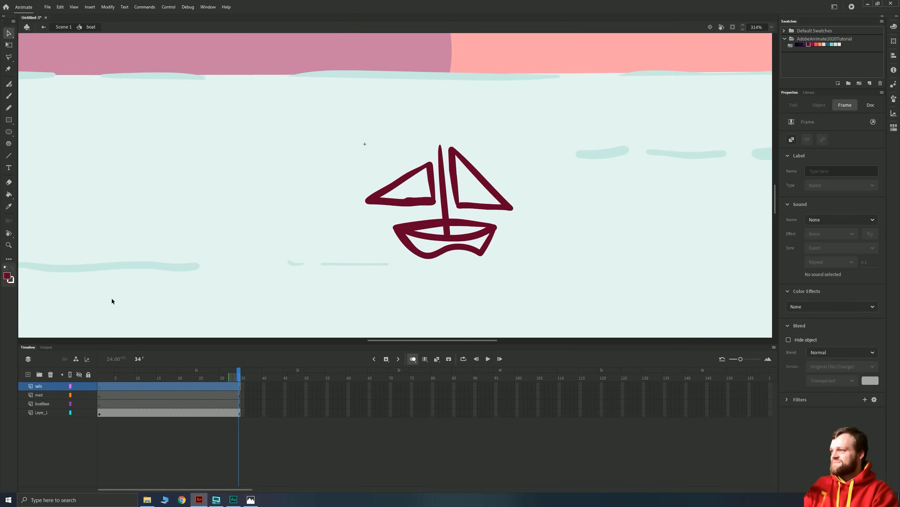
# Step: Lock Layer_1 and display it as outlines, with the Fluid Brush in coral red ready on frame 1 of boatBase
pyautogui.click(101, 404)
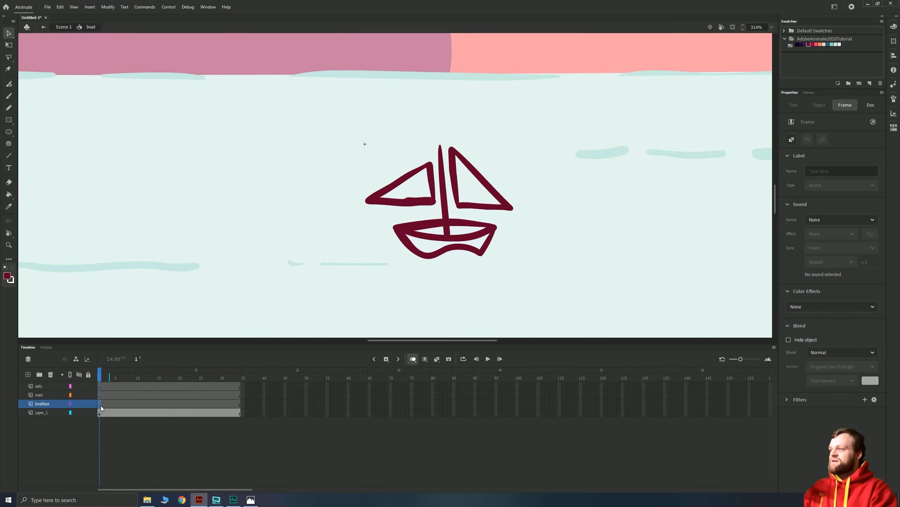
pyautogui.click(70, 412)
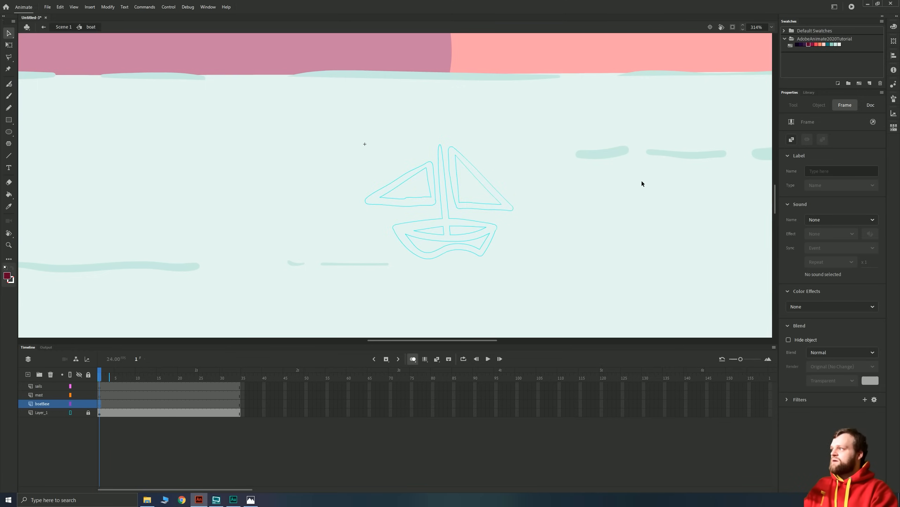
pyautogui.click(816, 45)
pyautogui.press('b')
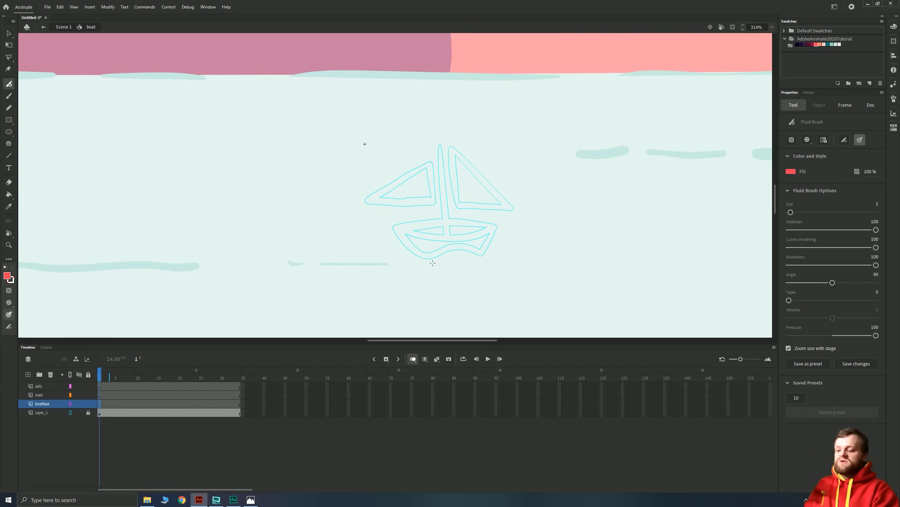
# Step: Trace a closed hull outline in coral red on the boatBase layer and fill its inside with the same colour
pyautogui.hotkey('shift', 'h')
pyautogui.moveTo(379, 254); pyautogui.dragTo(342, 212)
pyautogui.hotkey('ctrl', '=')
pyautogui.moveTo(357, 280); pyautogui.dragTo(402, 189)
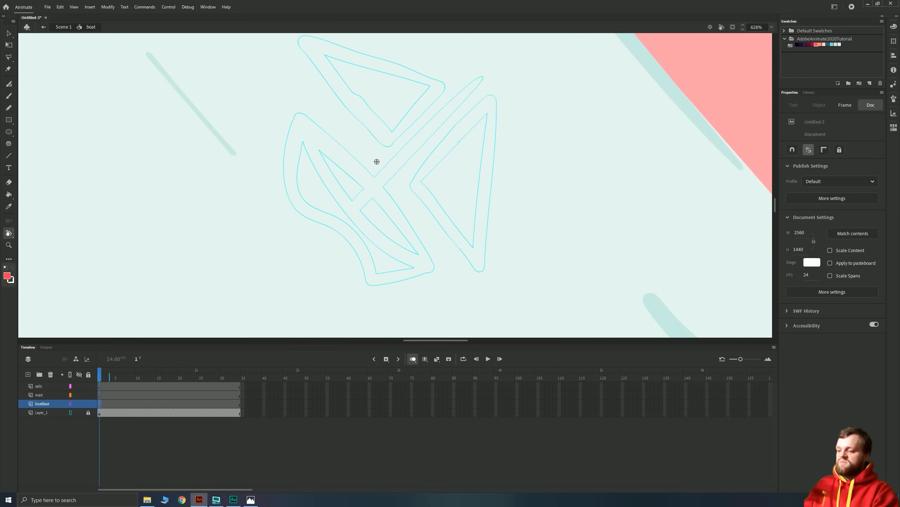
pyautogui.hotkey('shift', 'b')
pyautogui.moveTo(300, 116)
pyautogui.mouseDown()
pyautogui.moveTo(358, 167)
pyautogui.moveTo(430, 271)
pyautogui.moveTo(374, 185)
pyautogui.moveTo(301, 119)
pyautogui.moveTo(296, 126)
pyautogui.moveTo(299, 117)
pyautogui.moveTo(309, 125)
pyautogui.moveTo(295, 127)
pyautogui.moveTo(291, 184)
pyautogui.moveTo(313, 235)
pyautogui.moveTo(350, 267)
pyautogui.moveTo(432, 274)
pyautogui.mouseUp()
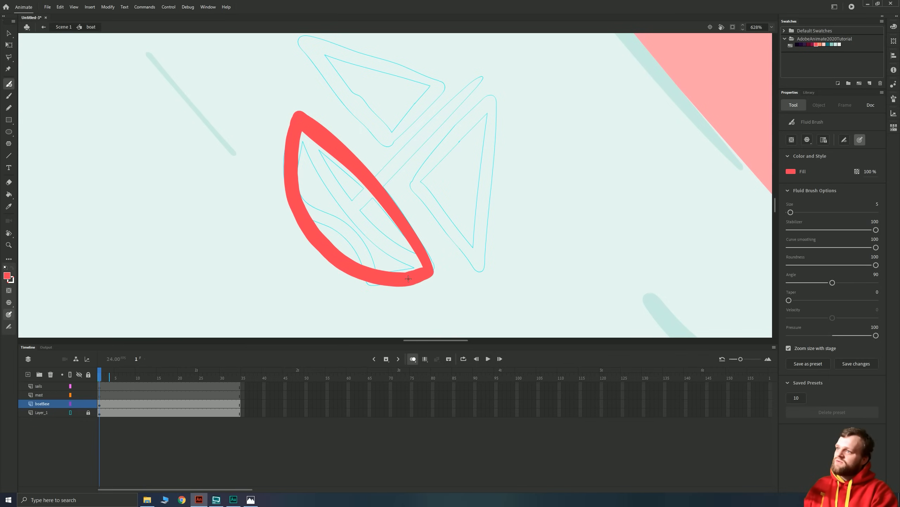
pyautogui.press('k')
pyautogui.click(378, 233)
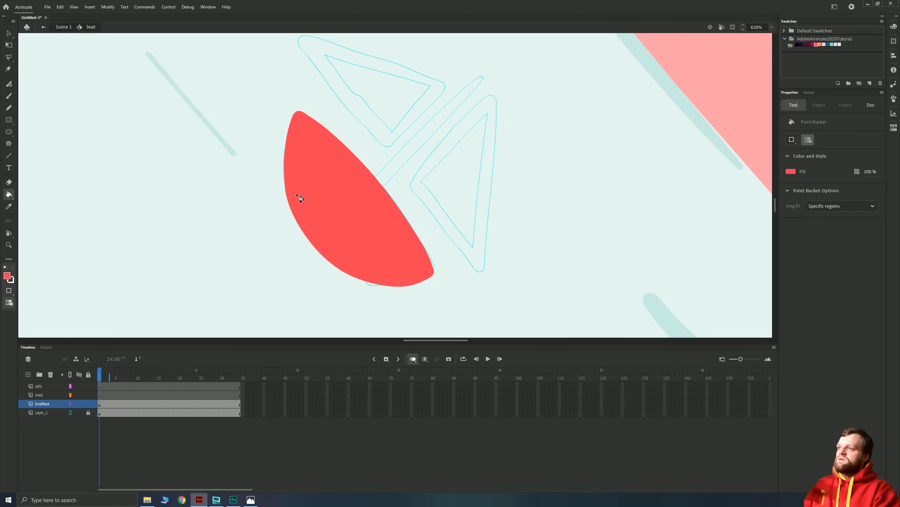
pyautogui.moveTo(275, 116); pyautogui.dragTo(267, 146)
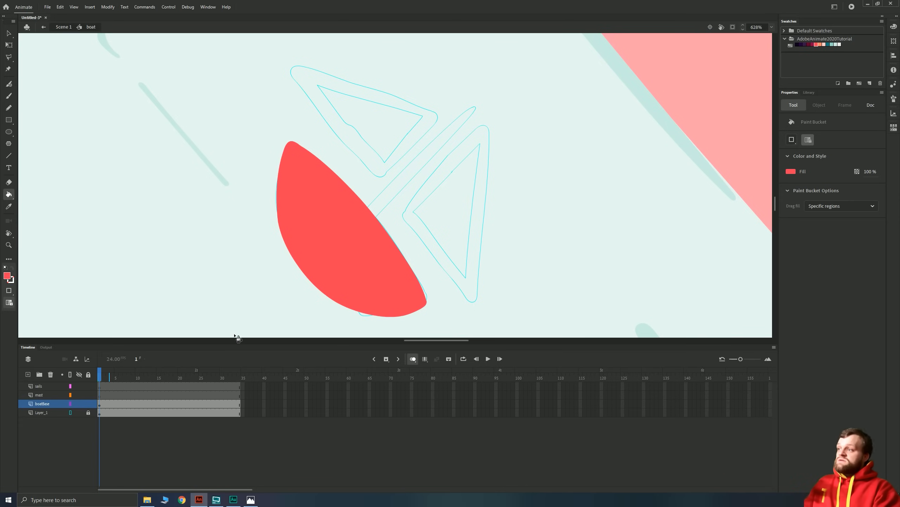
pyautogui.click(99, 406)
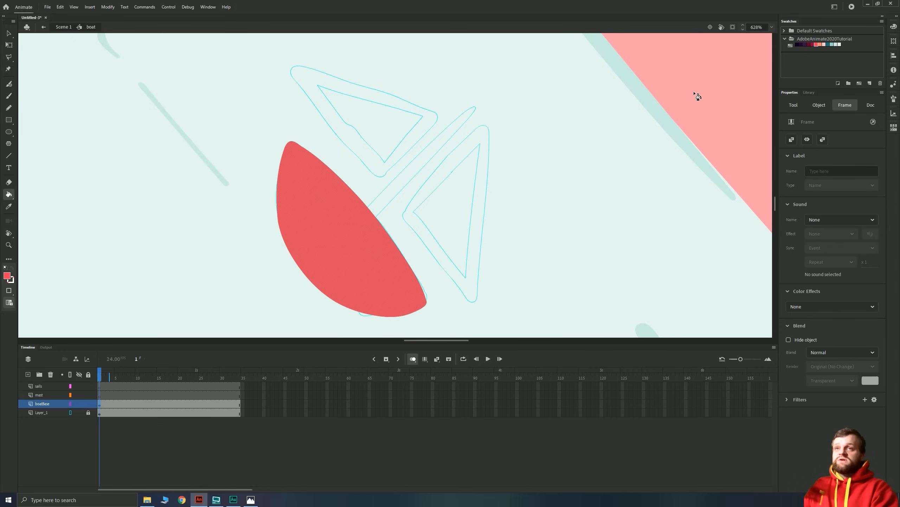
pyautogui.click(812, 45)
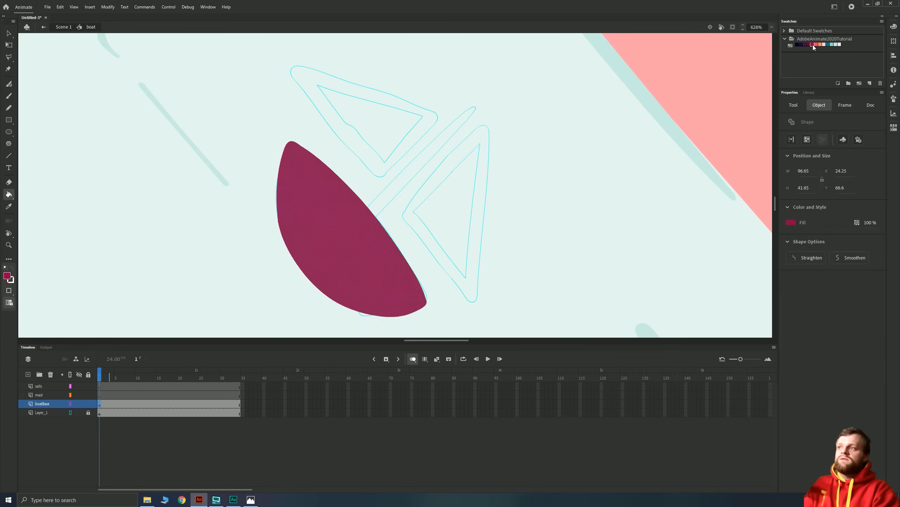
pyautogui.click(817, 45)
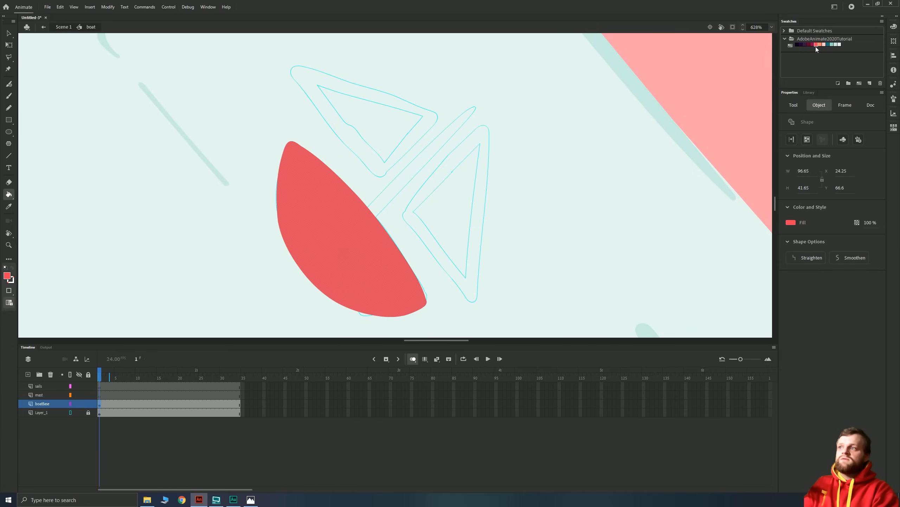
pyautogui.press('v')
pyautogui.click(242, 242)
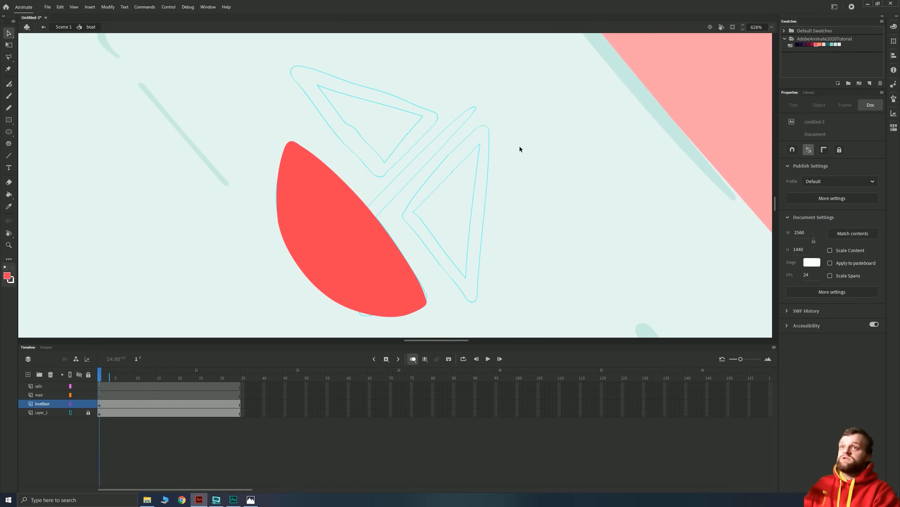
# Step: Choose the dark crimson swatch, select the hull fill and set the Fluid Brush to Paint Selection mode
pyautogui.click(812, 45)
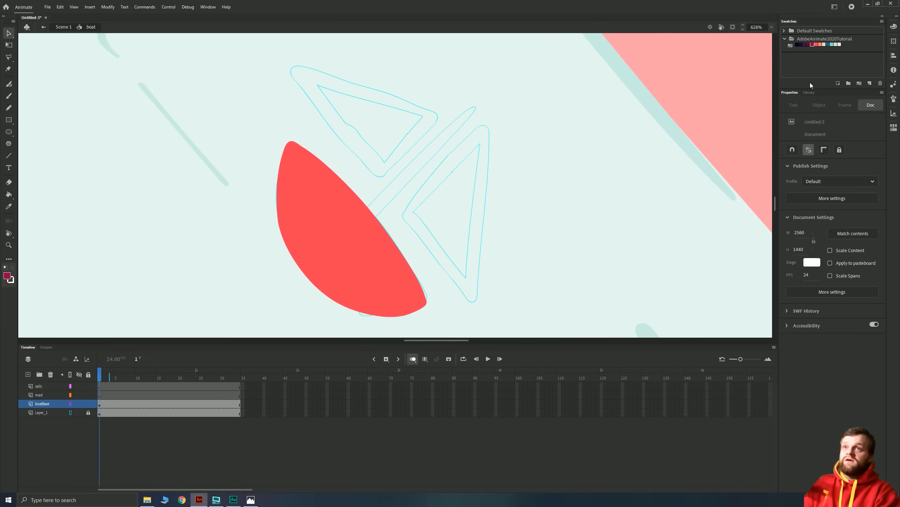
pyautogui.click(353, 272)
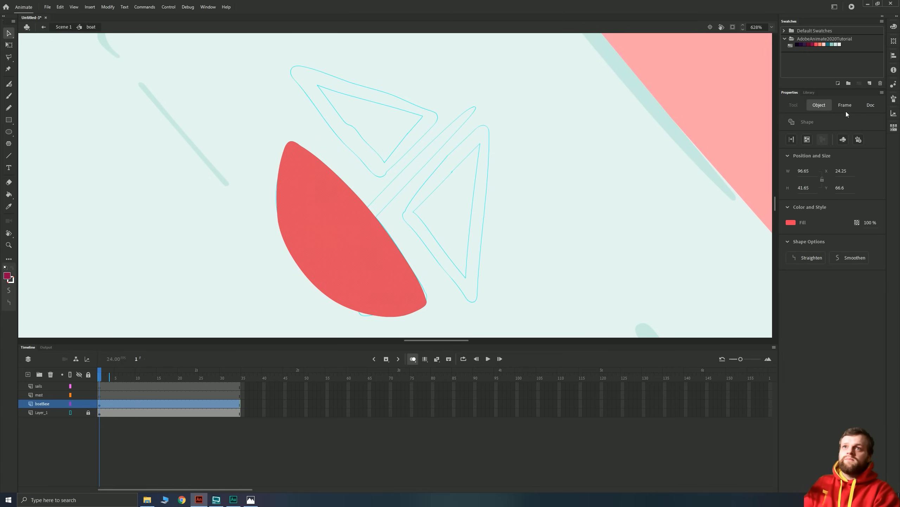
pyautogui.press('b')
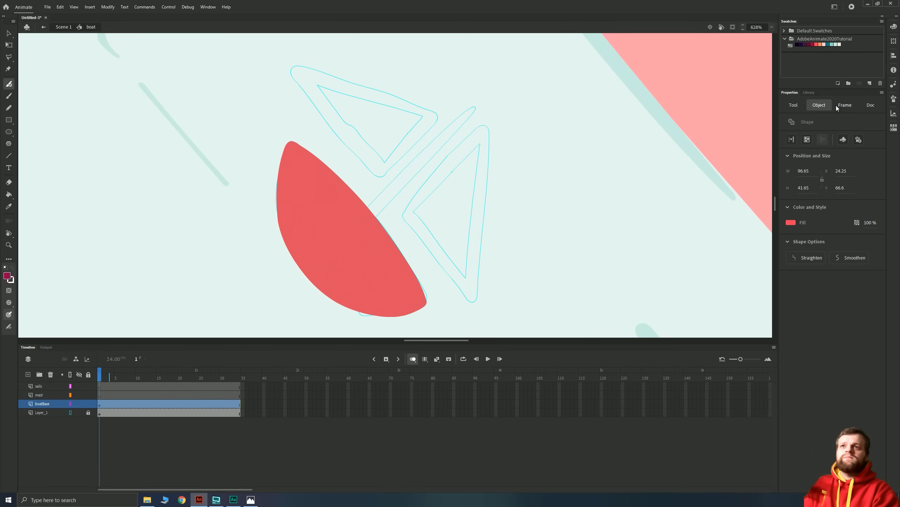
pyautogui.click(792, 104)
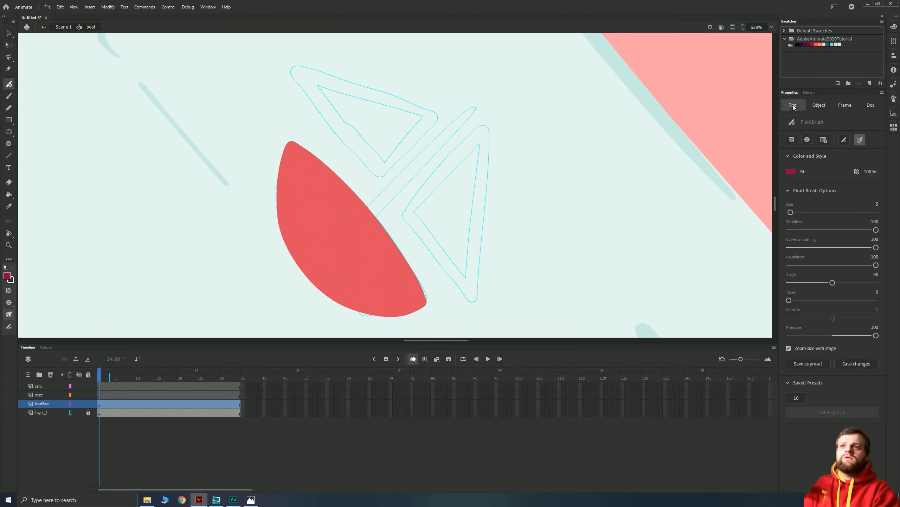
pyautogui.click(807, 140)
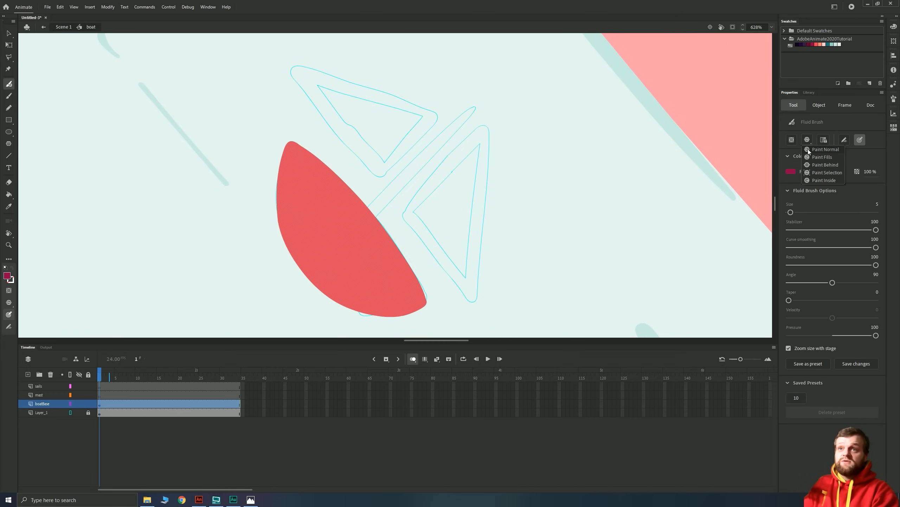
pyautogui.click(816, 172)
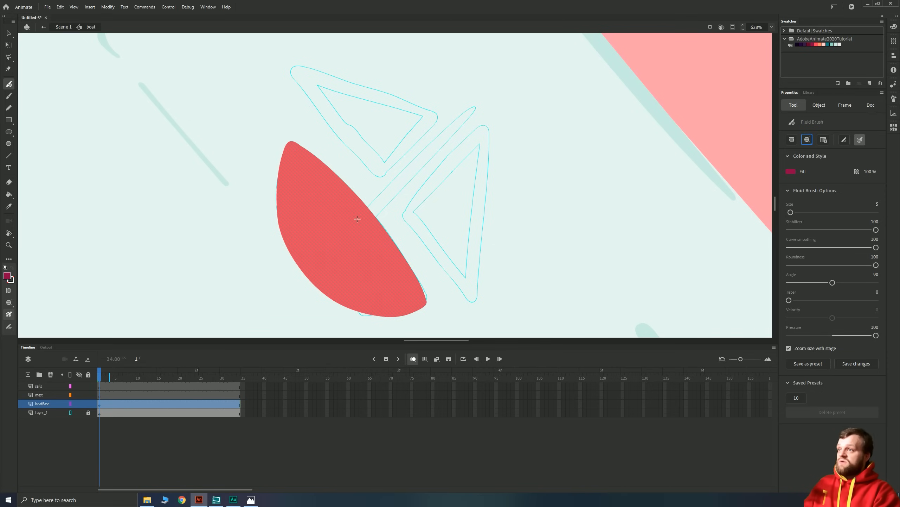
# Step: Undo a crimson test stroke across the hull and paint the deck half along its upper edge in dark crimson
pyautogui.moveTo(411, 215)
pyautogui.mouseDown()
pyautogui.moveTo(371, 164)
pyautogui.moveTo(332, 165)
pyautogui.moveTo(356, 223)
pyautogui.moveTo(321, 241)
pyautogui.moveTo(244, 215)
pyautogui.moveTo(256, 295)
pyautogui.mouseUp()
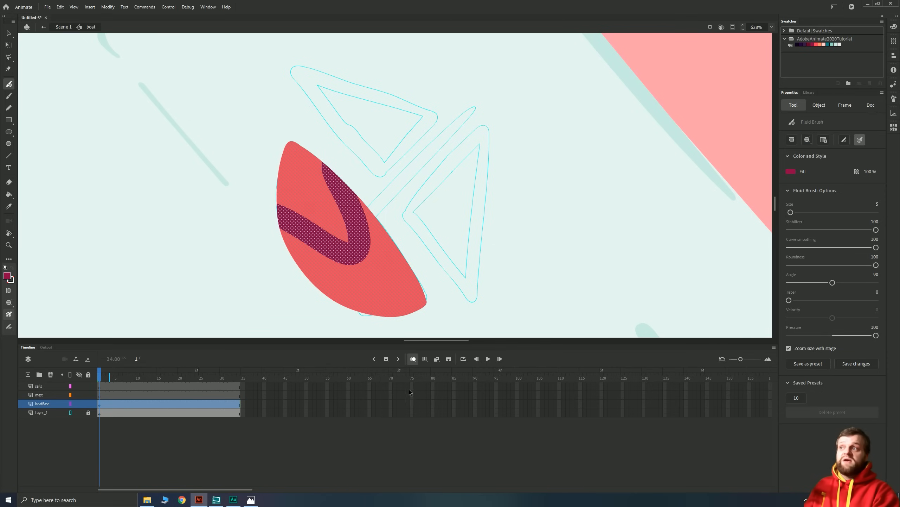
pyautogui.hotkey('ctrl', 'z')
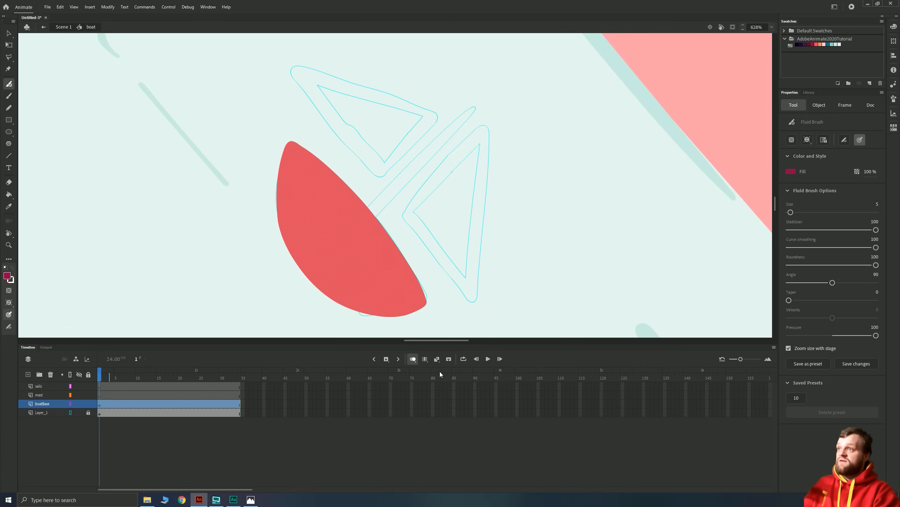
pyautogui.moveTo(283, 111)
pyautogui.mouseDown()
pyautogui.moveTo(313, 180)
pyautogui.moveTo(422, 300)
pyautogui.moveTo(403, 270)
pyautogui.moveTo(338, 232)
pyautogui.moveTo(287, 107)
pyautogui.moveTo(300, 171)
pyautogui.moveTo(333, 235)
pyautogui.moveTo(394, 293)
pyautogui.moveTo(443, 309)
pyautogui.moveTo(340, 193)
pyautogui.moveTo(314, 138)
pyautogui.moveTo(447, 308)
pyautogui.moveTo(467, 312)
pyautogui.mouseUp()
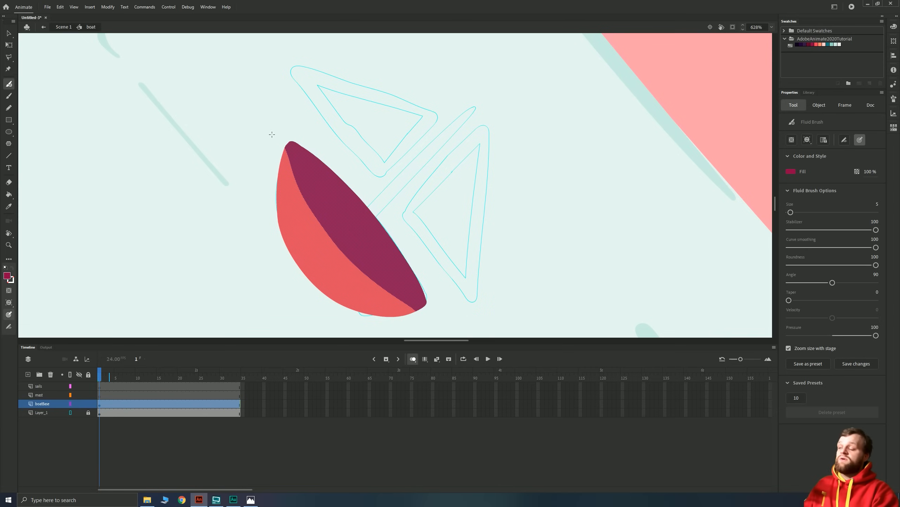
# Step: Repaint both tips of the hull in coral red so the coral reaches the ends of the deck
pyautogui.click(816, 44)
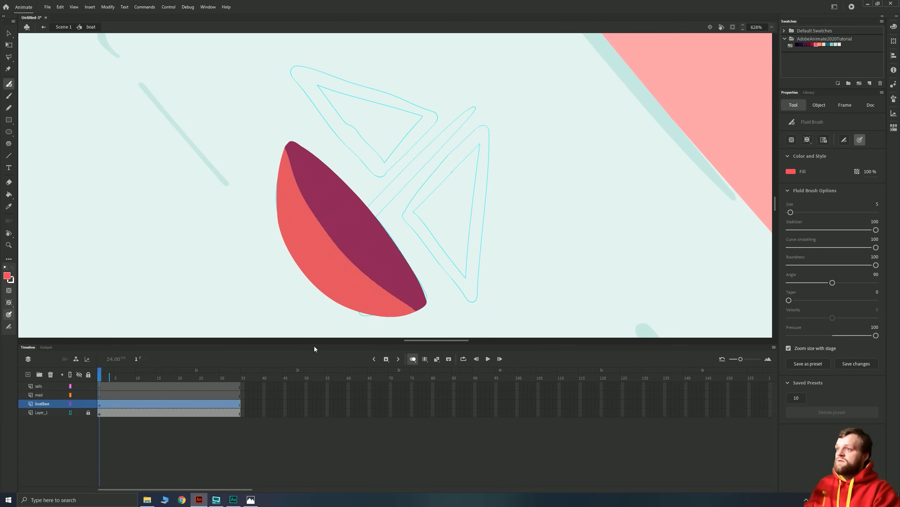
pyautogui.moveTo(439, 317)
pyautogui.mouseDown()
pyautogui.moveTo(376, 301)
pyautogui.moveTo(426, 316)
pyautogui.mouseUp()
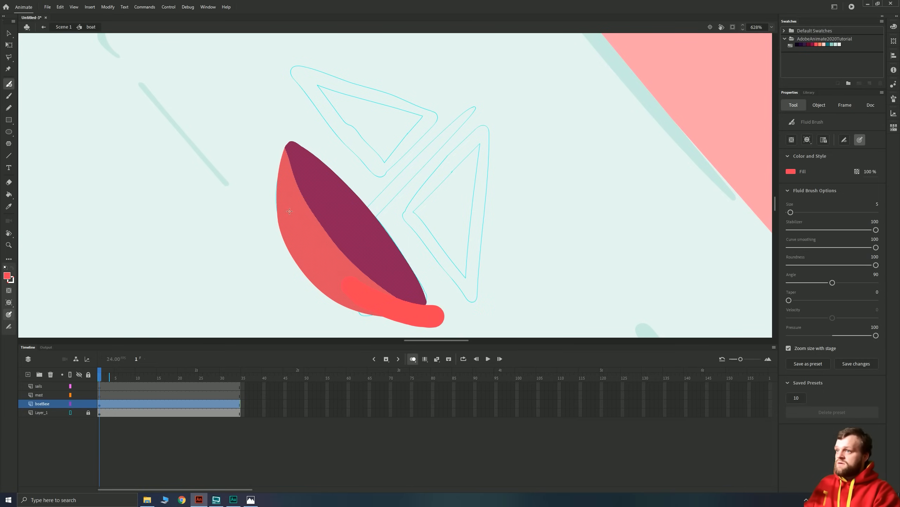
pyautogui.hotkey('ctrl', 'z')
pyautogui.moveTo(284, 144)
pyautogui.mouseDown()
pyautogui.moveTo(277, 164)
pyautogui.moveTo(278, 127)
pyautogui.mouseUp()
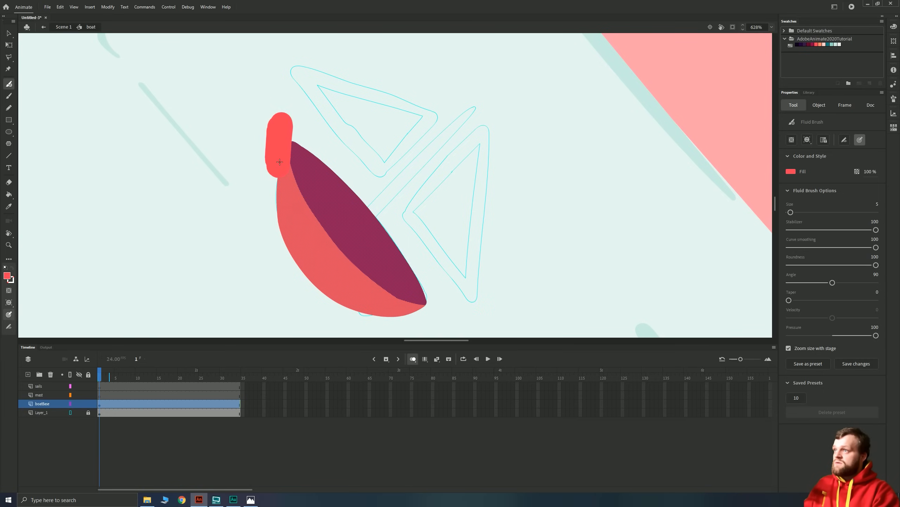
pyautogui.hotkey('ctrl', 'z')
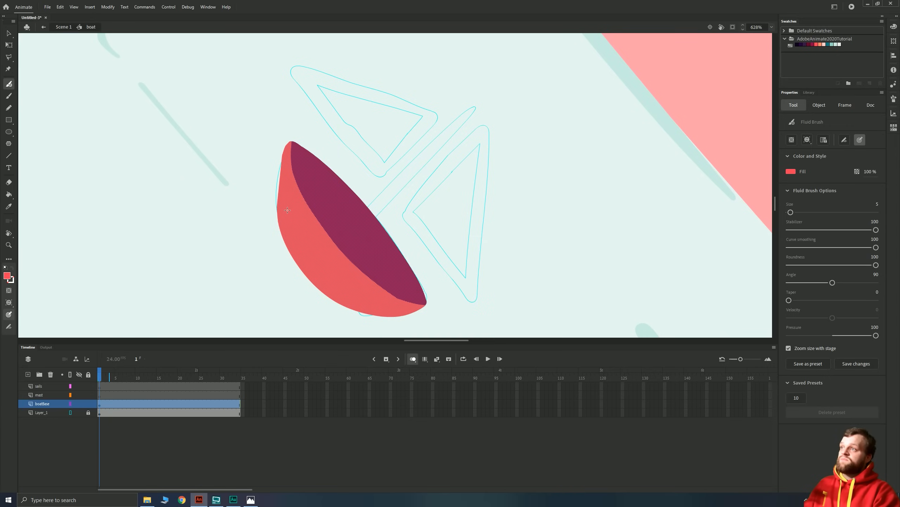
pyautogui.moveTo(282, 150)
pyautogui.mouseDown()
pyautogui.moveTo(274, 204)
pyautogui.moveTo(278, 266)
pyautogui.mouseUp()
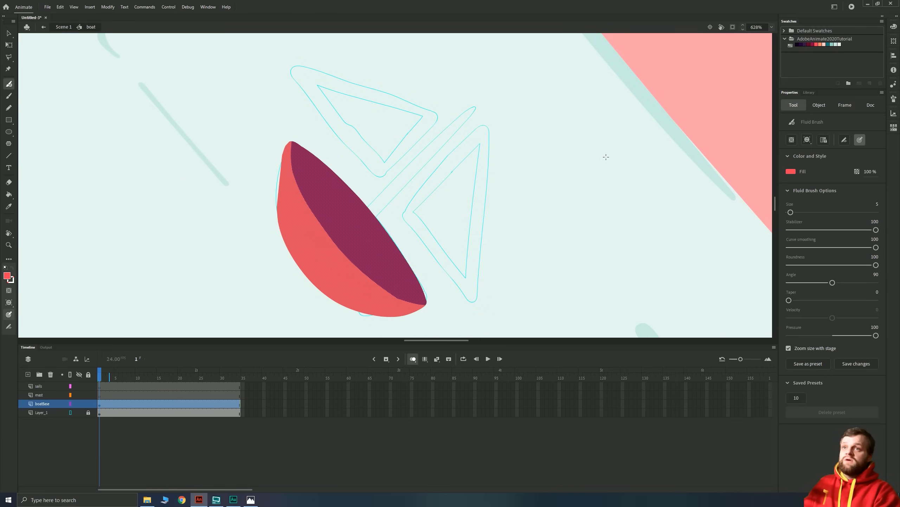
pyautogui.click(807, 141)
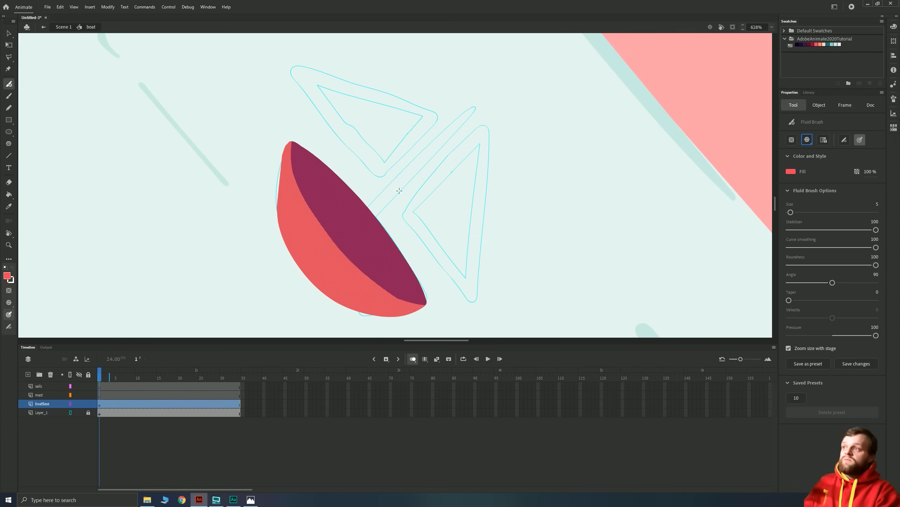
pyautogui.moveTo(284, 157)
pyautogui.mouseDown()
pyautogui.moveTo(280, 213)
pyautogui.moveTo(276, 181)
pyautogui.moveTo(286, 160)
pyautogui.mouseUp()
# Step: Sample the deck's dark crimson and paint over the coral bump on the deck edge near the hull's upper tip
pyautogui.hotkey('ctrl', '=')
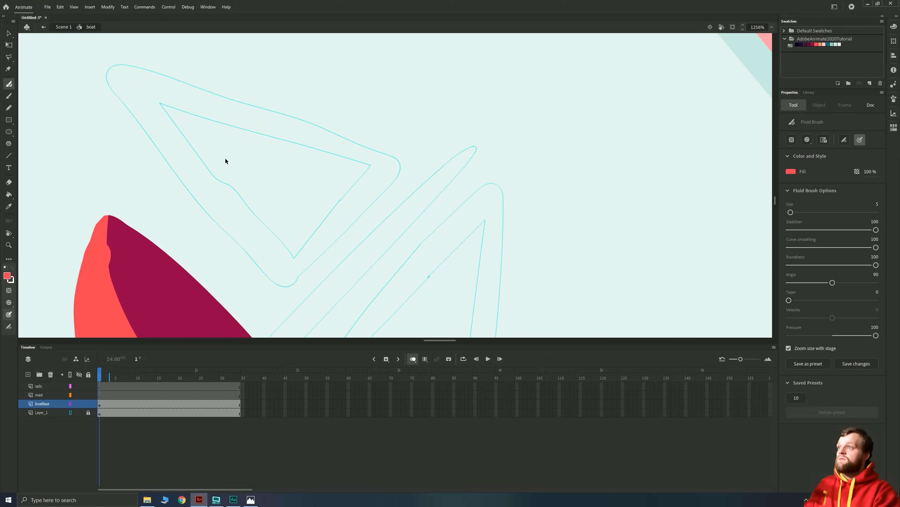
pyautogui.moveTo(153, 253)
pyautogui.mouseDown()
pyautogui.moveTo(470, 156)
pyautogui.moveTo(424, 174)
pyautogui.moveTo(418, 134)
pyautogui.moveTo(427, 137)
pyautogui.mouseUp()
pyautogui.press('i')
pyautogui.click(454, 183)
pyautogui.hotkey('shift', 'b')
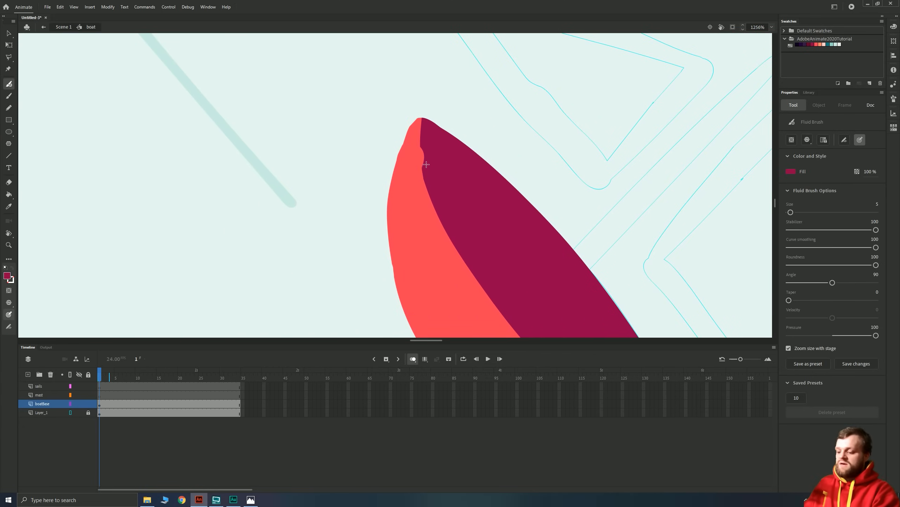
pyautogui.press('v')
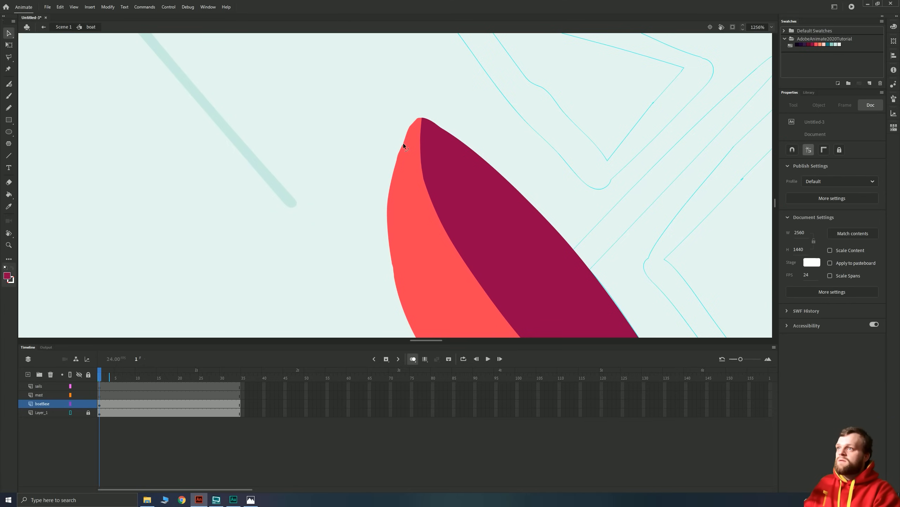
# Step: Delete the mast layer from the boat symbol
pyautogui.hotkey('ctrl', '-')
pyautogui.hotkey('ctrl', '-')
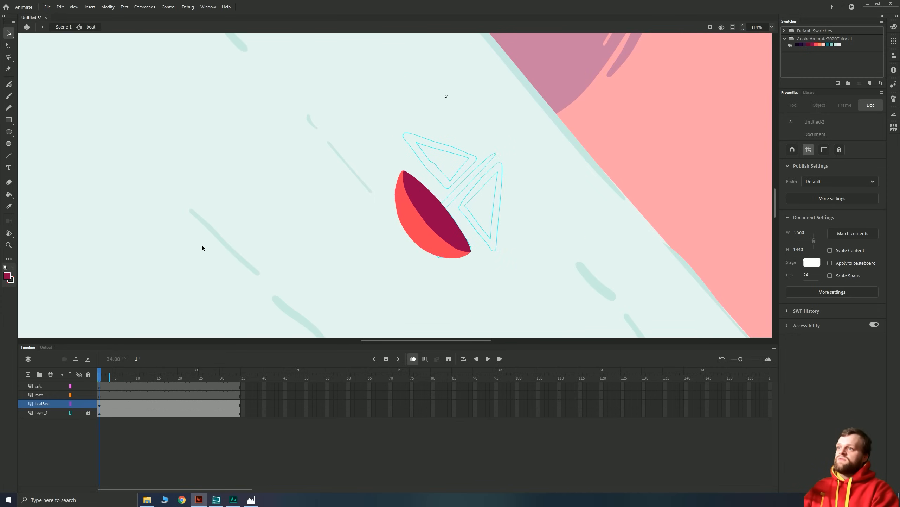
pyautogui.click(40, 395)
pyautogui.rightClick(40, 394)
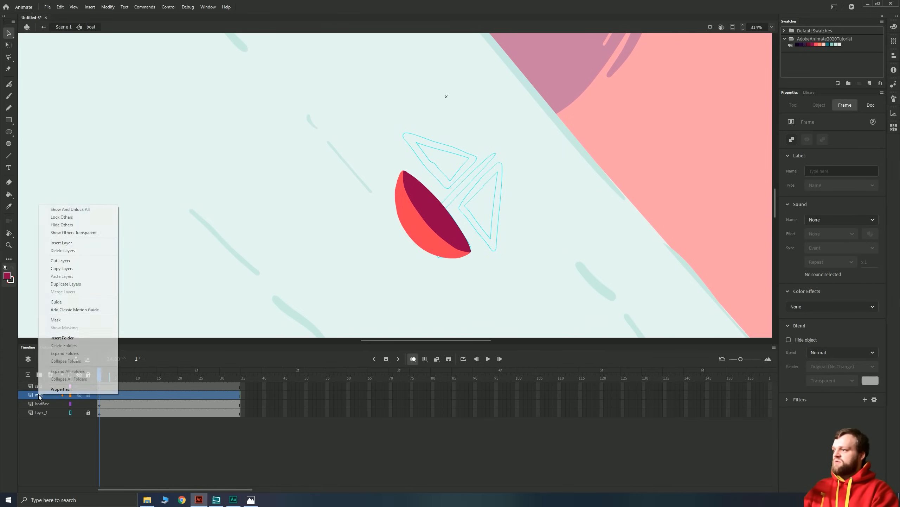
pyautogui.click(71, 251)
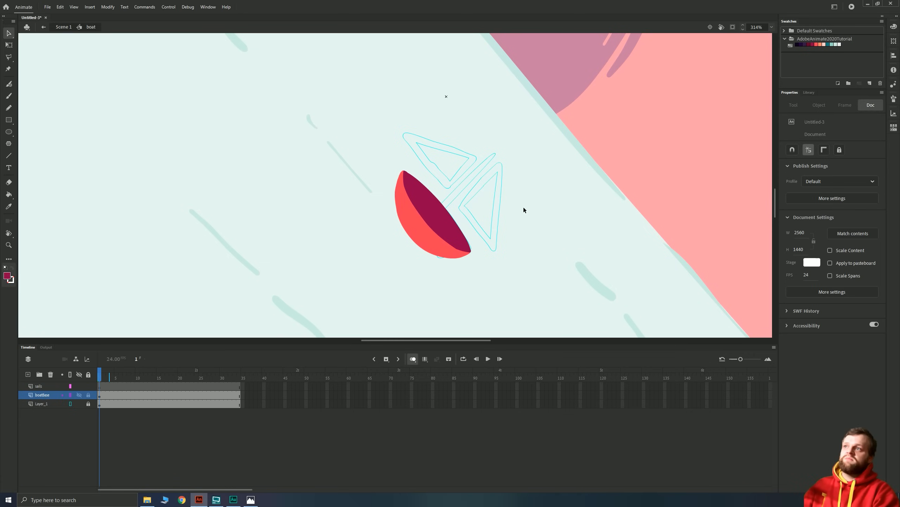
# Step: Select the deck fill and paint the mast's lower part across it in dark purple, using the Fluid Brush in Paint Selection mode
pyautogui.click(805, 45)
pyautogui.press('b')
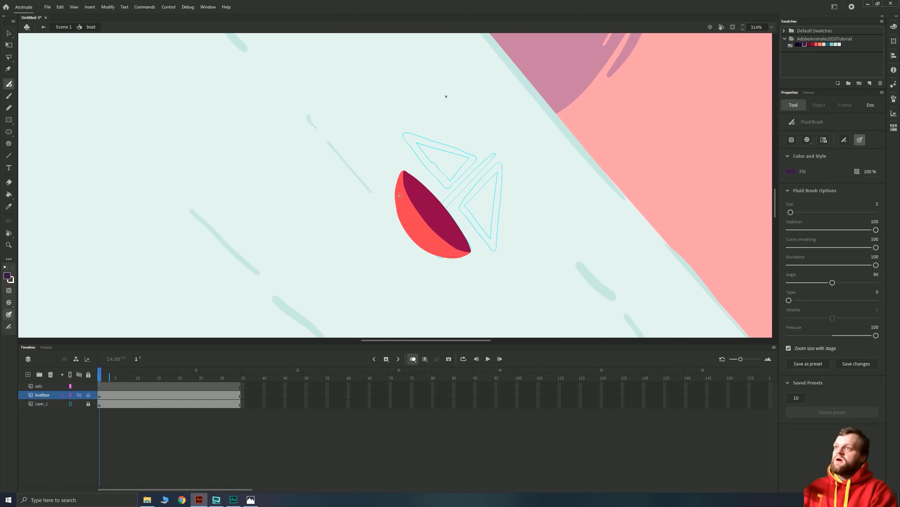
pyautogui.press('v')
pyautogui.click(434, 212)
pyautogui.click(434, 211)
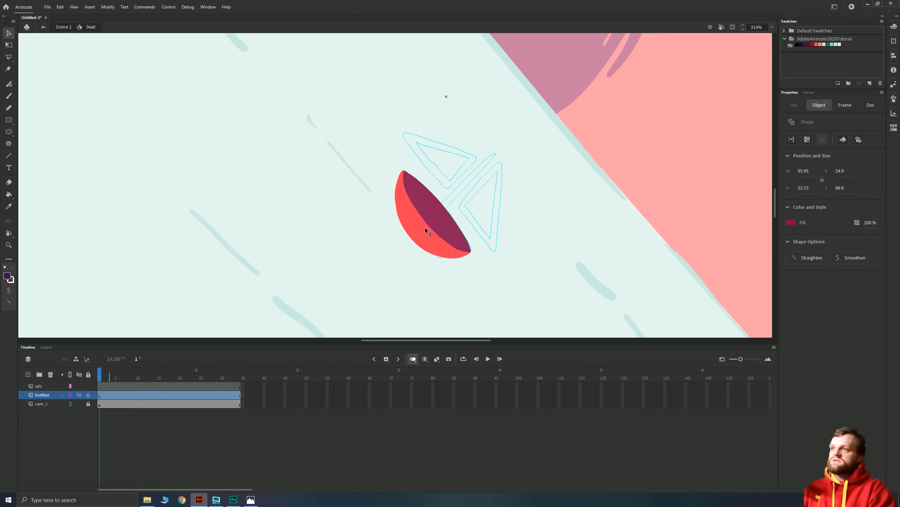
pyautogui.press('b')
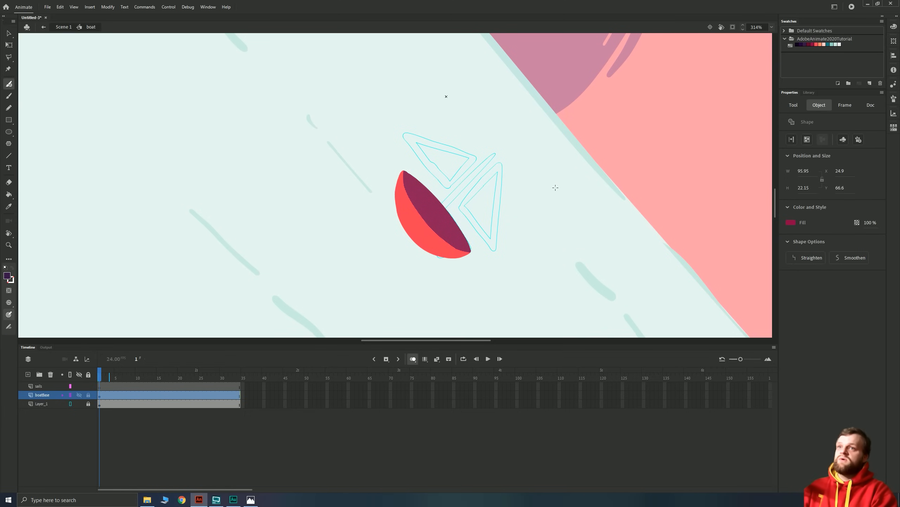
pyautogui.click(794, 104)
pyautogui.click(808, 140)
pyautogui.click(815, 177)
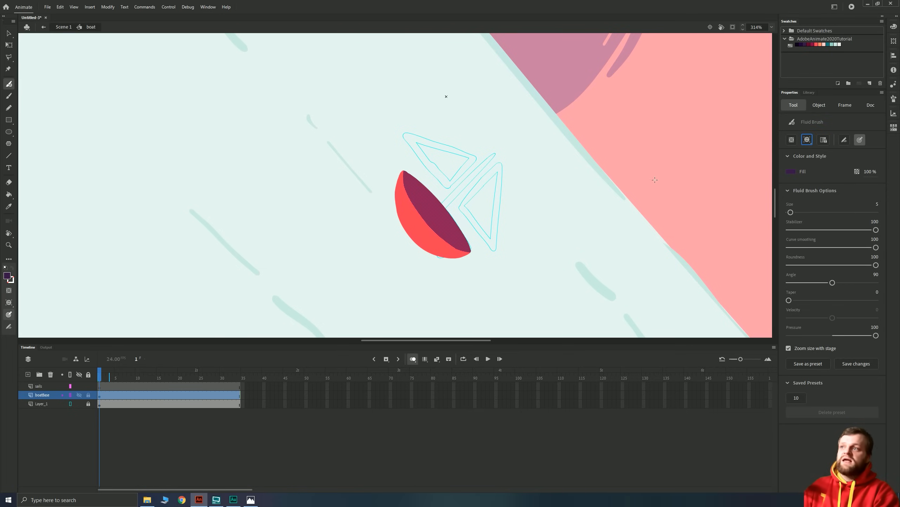
pyautogui.moveTo(448, 202); pyautogui.dragTo(423, 229)
pyautogui.press('v')
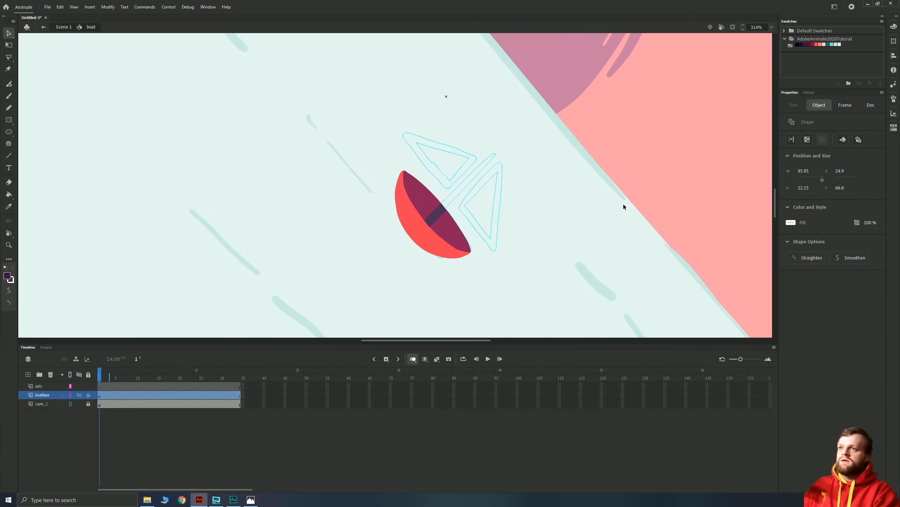
# Step: Deselect the deck and extend the dark purple mast from the deck to the tip of the sketched mast on boatBase
pyautogui.click(624, 208)
pyautogui.press('b')
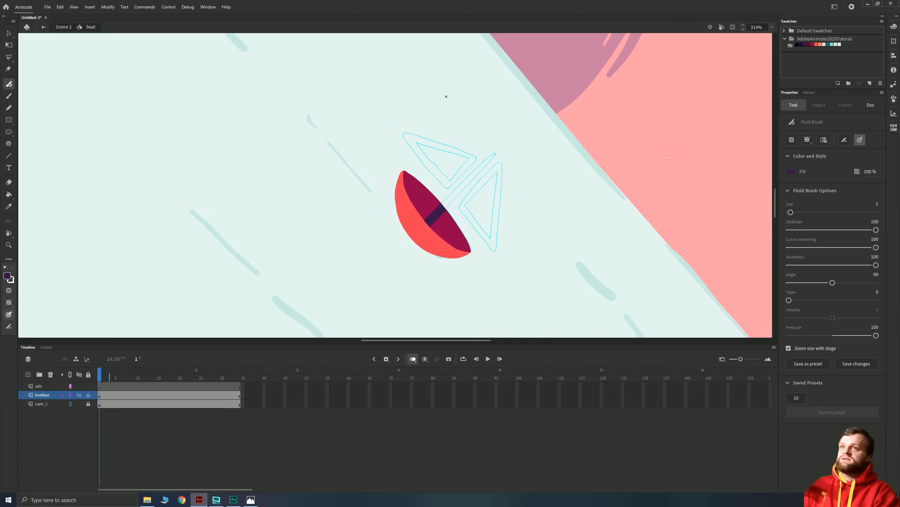
pyautogui.click(807, 140)
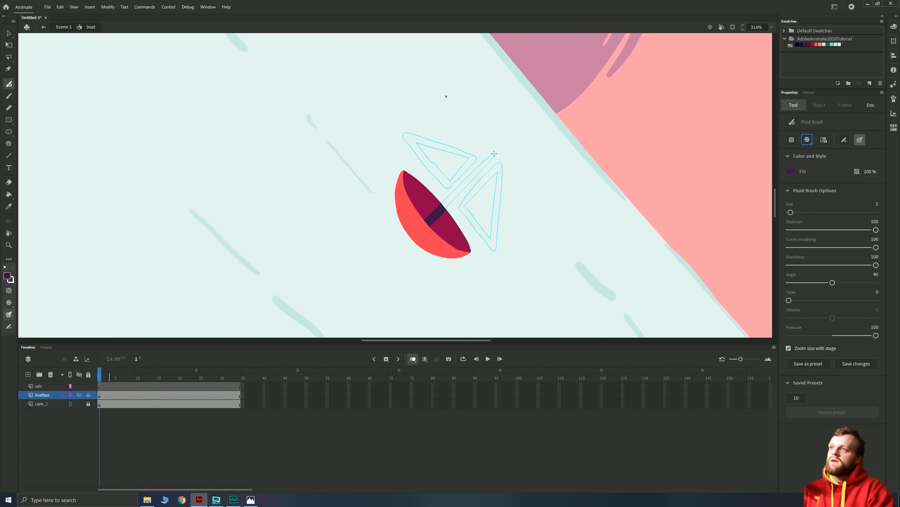
pyautogui.moveTo(496, 153)
pyautogui.mouseDown()
pyautogui.moveTo(443, 208)
pyautogui.moveTo(497, 154)
pyautogui.mouseUp()
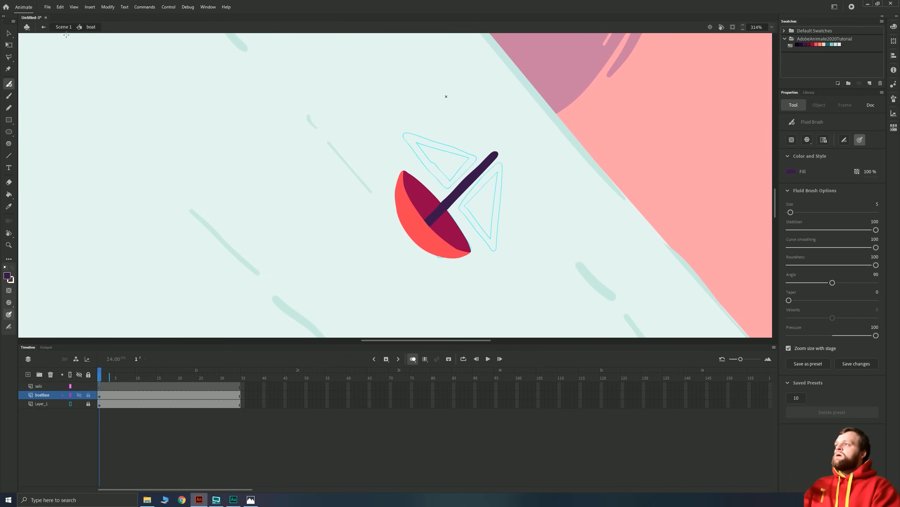
# Step: Trace the upper-left sail in off-white on the sails layer and fill its inside with the same colour
pyautogui.click(39, 386)
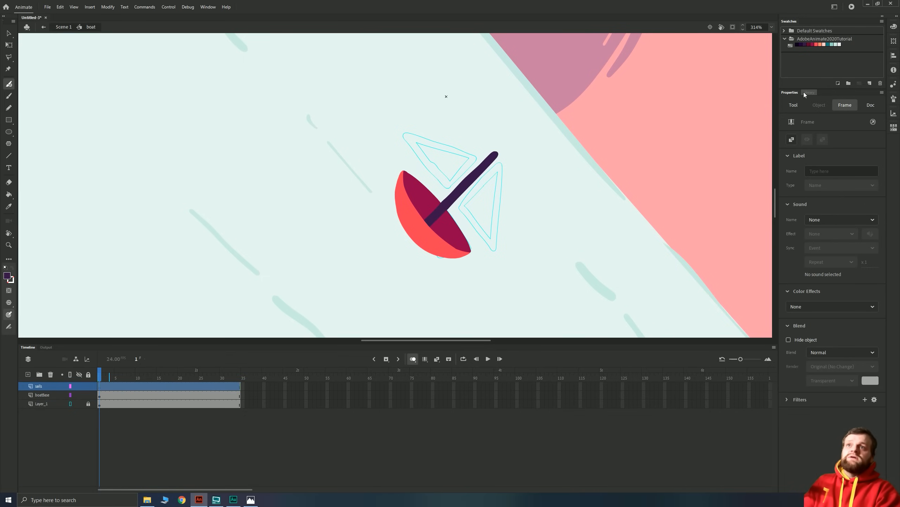
pyautogui.click(839, 45)
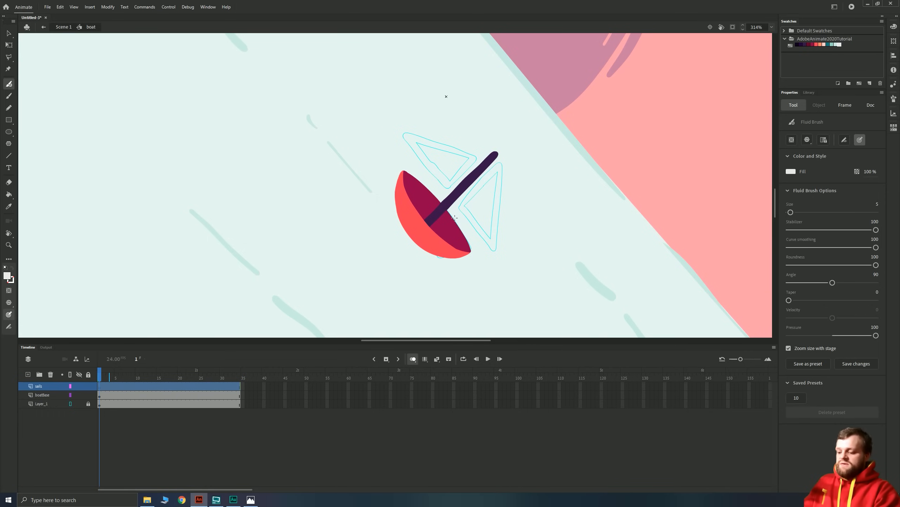
pyautogui.click(824, 45)
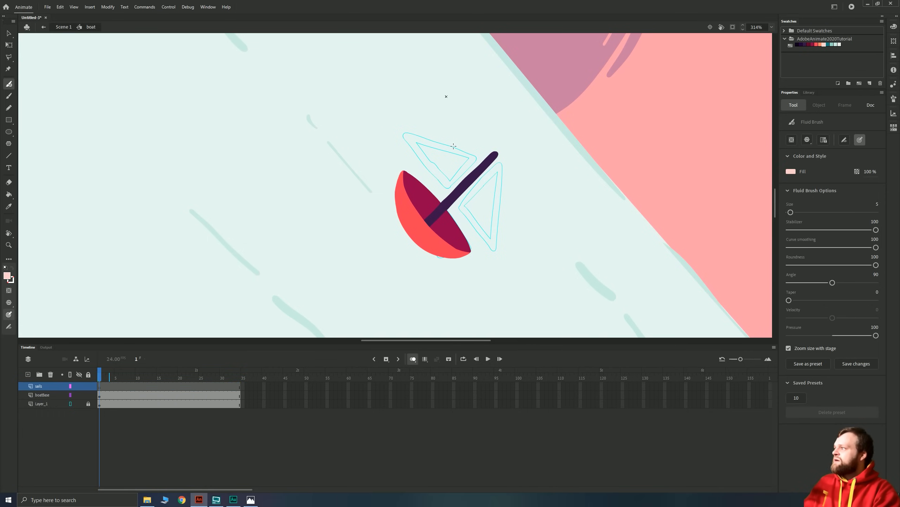
pyautogui.click(839, 44)
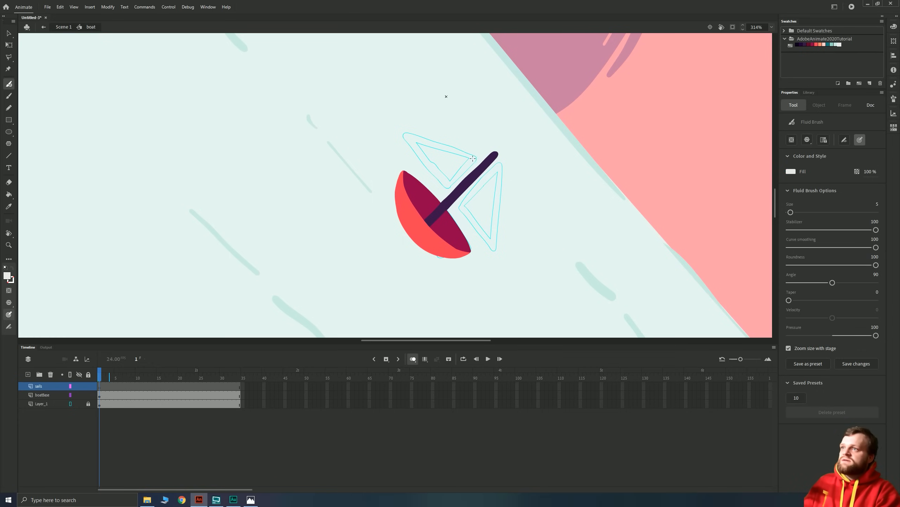
pyautogui.moveTo(476, 156)
pyautogui.mouseDown()
pyautogui.moveTo(449, 182)
pyautogui.moveTo(471, 159)
pyautogui.moveTo(418, 135)
pyautogui.moveTo(413, 142)
pyautogui.moveTo(440, 175)
pyautogui.mouseUp()
pyautogui.press('k')
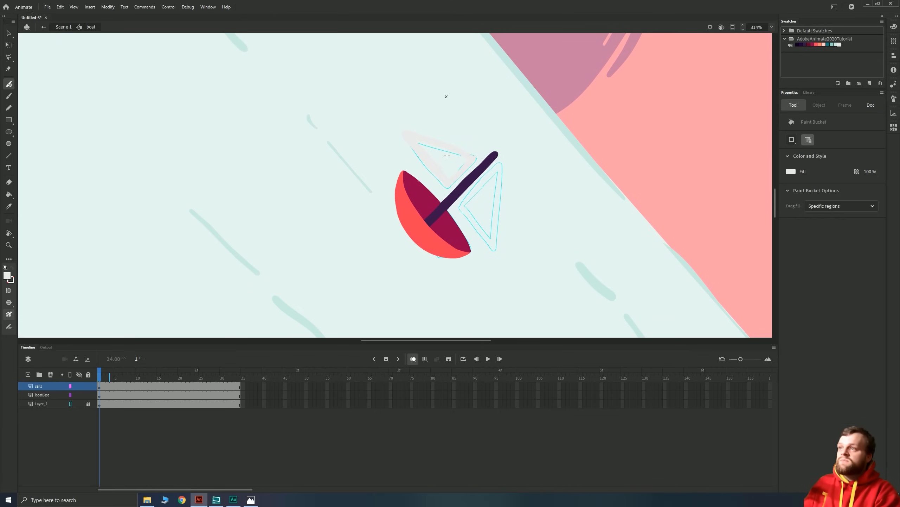
pyautogui.click(451, 184)
pyautogui.press('b')
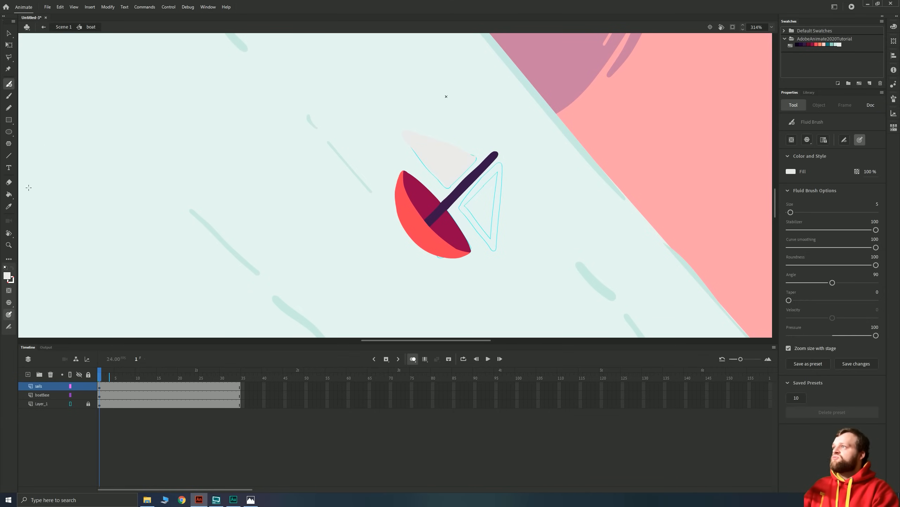
# Step: Check the boat in Scene 1, then reopen its symbol and recolour the off-white sail pale pink
pyautogui.click(64, 27)
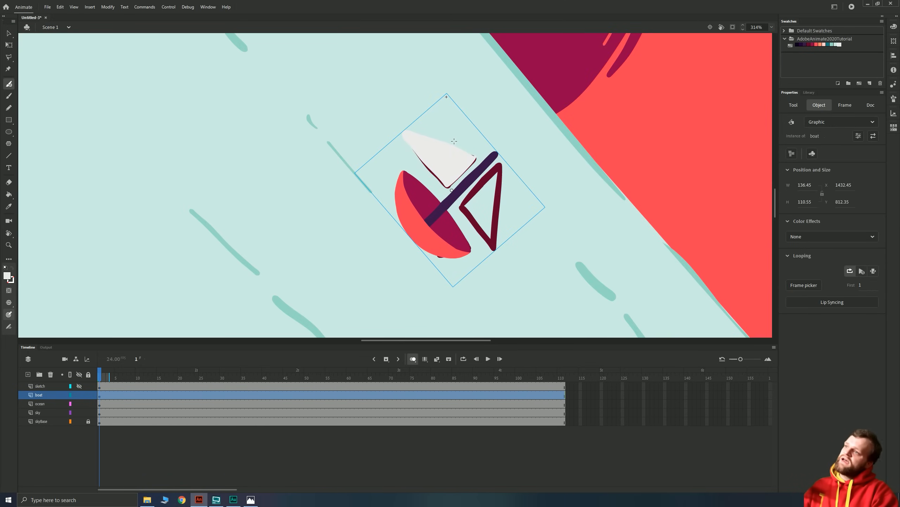
pyautogui.press('v')
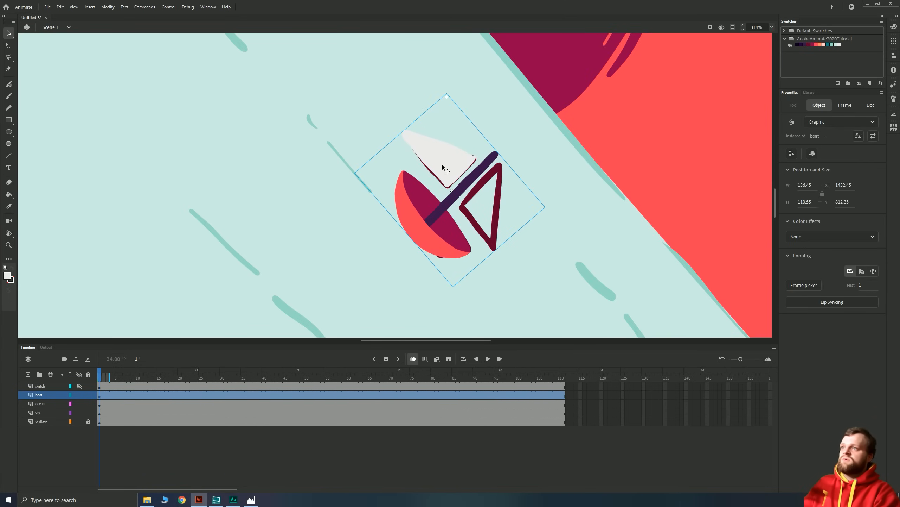
pyautogui.doubleClick(442, 165)
pyautogui.click(825, 45)
pyautogui.doubleClick(324, 187)
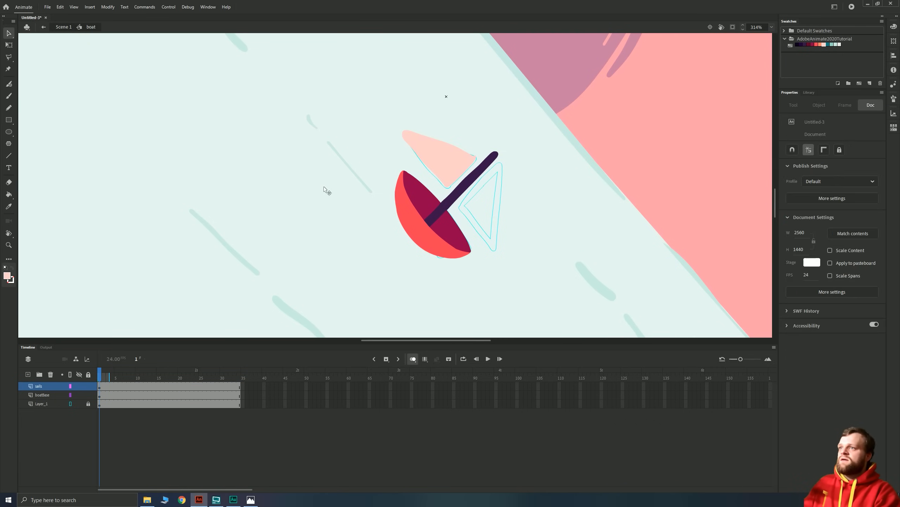
pyautogui.doubleClick(438, 163)
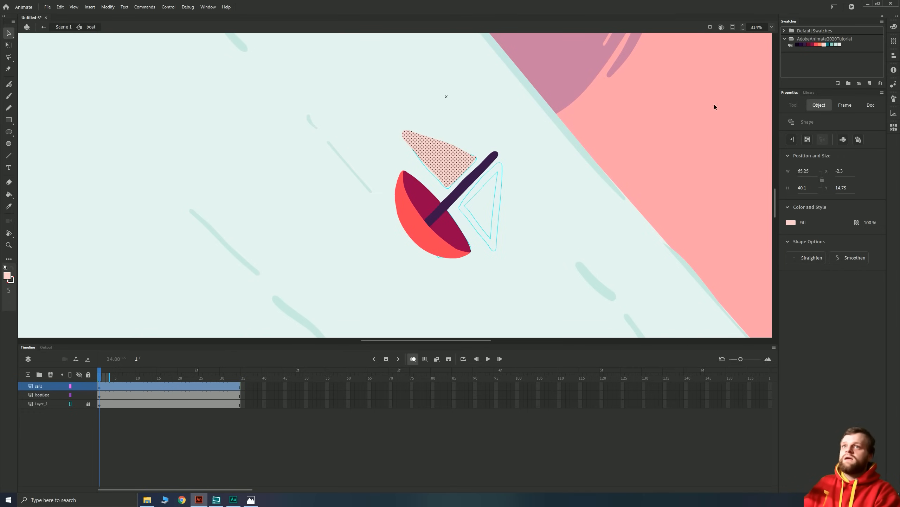
# Step: Trace the second sail on the other side of the mast in pale pink and fill its inside
pyautogui.press('b')
pyautogui.moveTo(501, 164)
pyautogui.mouseDown()
pyautogui.moveTo(461, 208)
pyautogui.moveTo(496, 245)
pyautogui.moveTo(496, 173)
pyautogui.mouseUp()
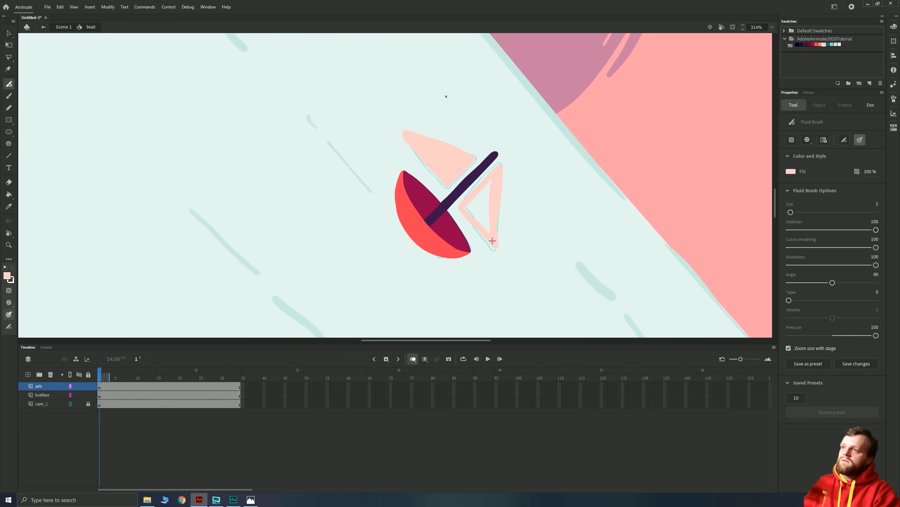
pyautogui.press('k')
pyautogui.click(484, 215)
pyautogui.press('v')
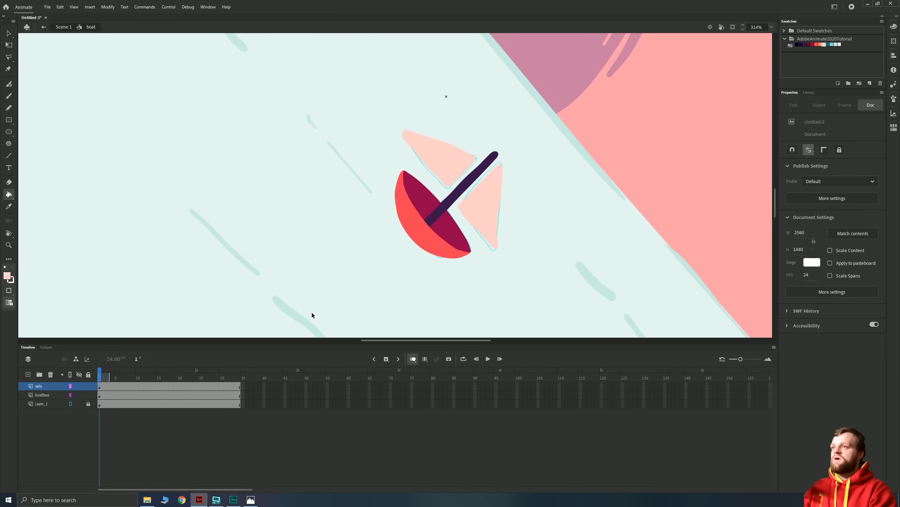
# Step: Delete the sketch layer Layer_1 and rotate the stage view until the boat stands upright and the horizon is level
pyautogui.click(40, 405)
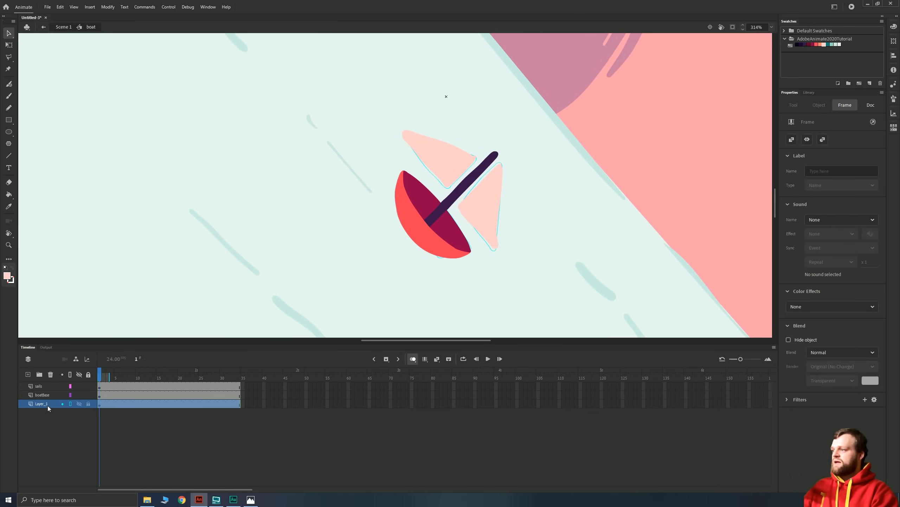
pyautogui.rightClick(48, 406)
pyautogui.click(69, 262)
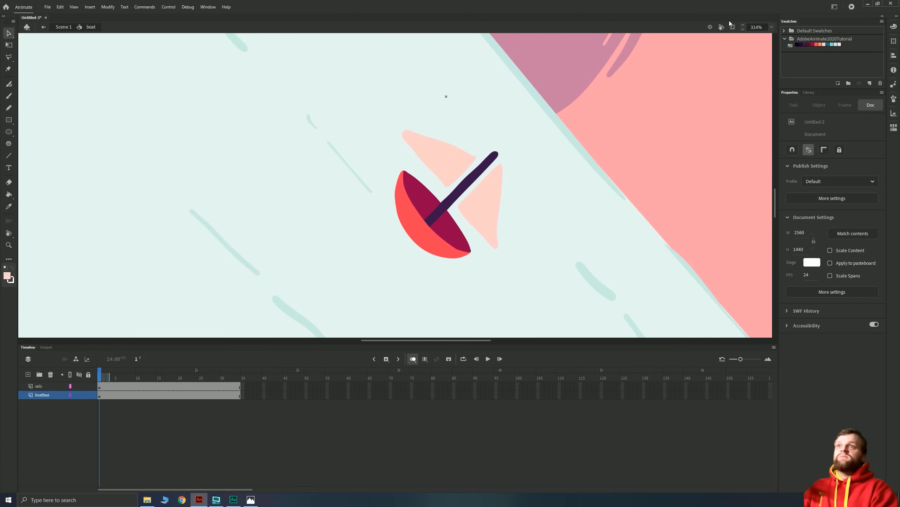
pyautogui.doubleClick(721, 28)
pyautogui.moveTo(498, 161); pyautogui.dragTo(424, 220)
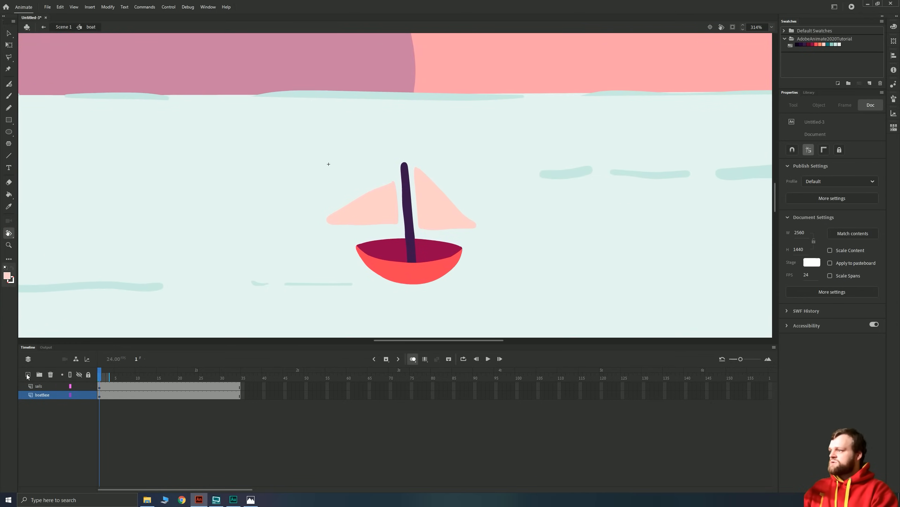
# Step: Add a layer above the sails layer in the boat symbol and name it ocean
pyautogui.click(27, 375)
pyautogui.moveTo(40, 396); pyautogui.dragTo(41, 385)
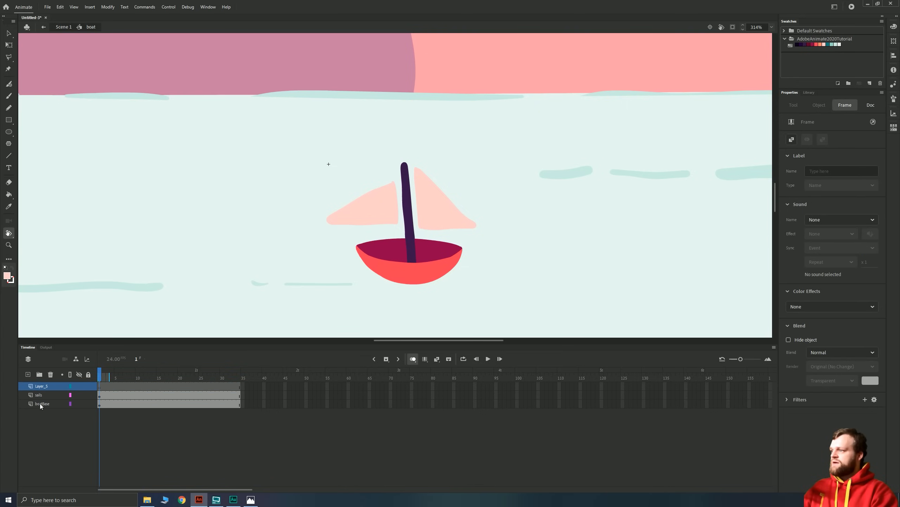
pyautogui.doubleClick(37, 385)
pyautogui.write('ocean')
pyautogui.press('Return')
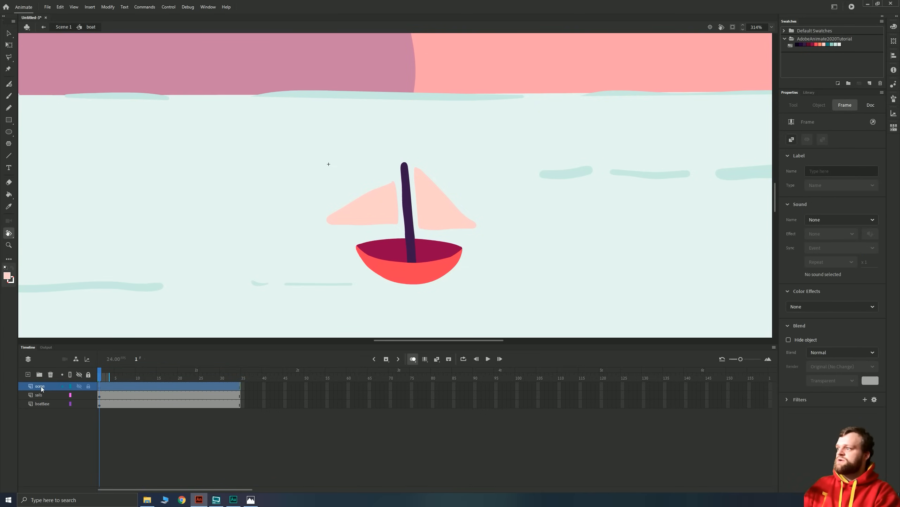
# Step: Paint a thin pale aqua wave across the bottom of the hull on the ocean layer at frame 1
pyautogui.click(838, 46)
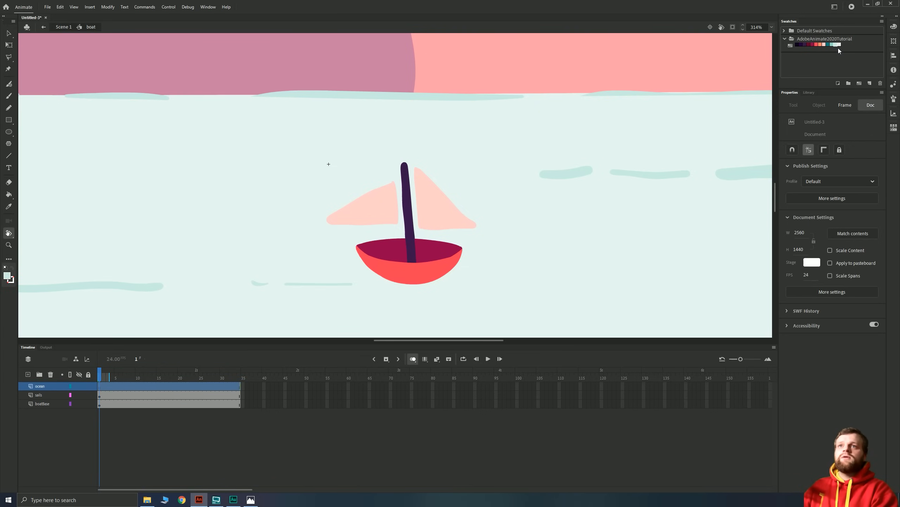
pyautogui.press('b')
pyautogui.moveTo(468, 281); pyautogui.dragTo(406, 277)
pyautogui.moveTo(373, 284); pyautogui.dragTo(483, 290)
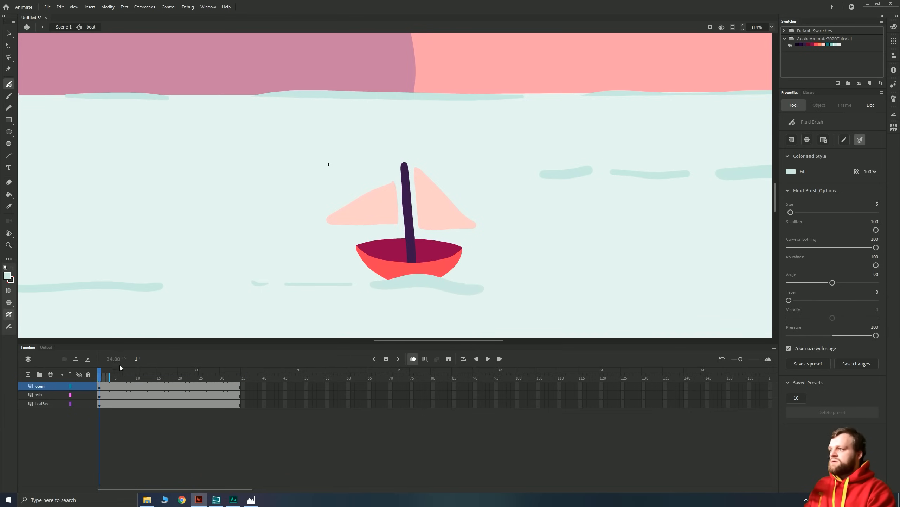
# Step: Insert a blank keyframe at frame 3 of the ocean layer and paint a wider, thicker wave beneath the hull
pyautogui.click(108, 389)
pyautogui.press('F7')
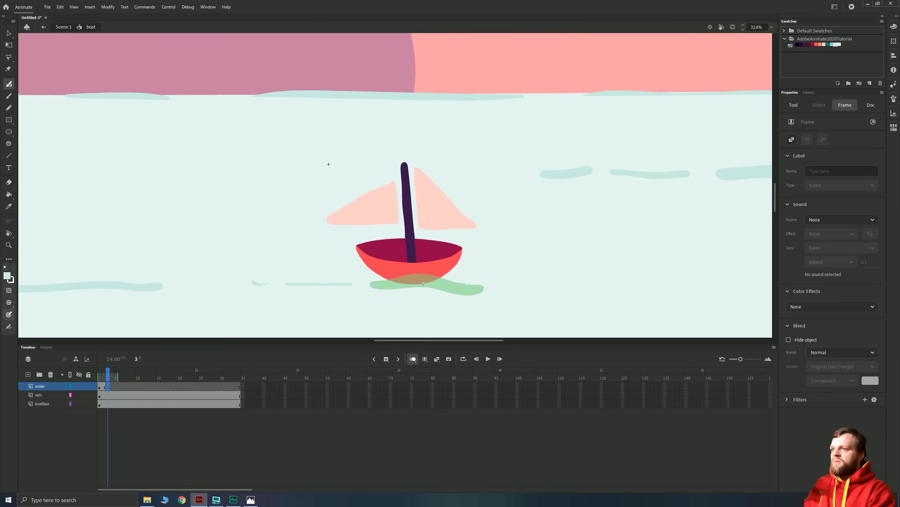
pyautogui.moveTo(485, 287)
pyautogui.mouseDown()
pyautogui.moveTo(413, 279)
pyautogui.moveTo(361, 290)
pyautogui.moveTo(491, 292)
pyautogui.mouseUp()
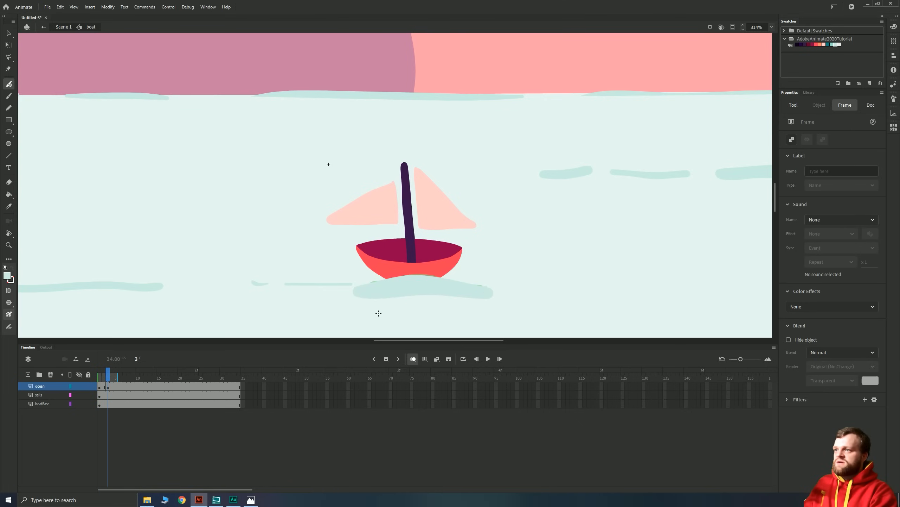
# Step: Insert a blank keyframe at frame 5 of the ocean layer and paint the wave spread further out on both sides
pyautogui.moveTo(113, 385); pyautogui.dragTo(117, 385)
pyautogui.press('F7')
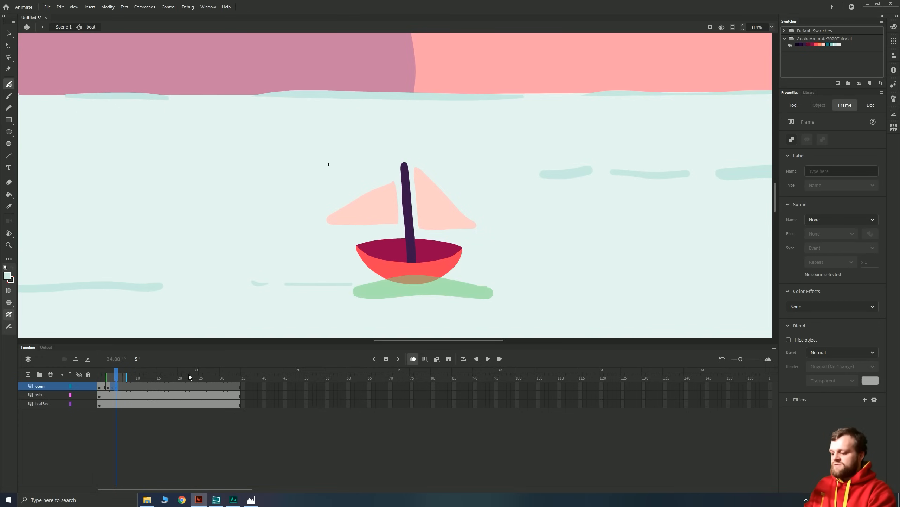
pyautogui.hotkey('ctrl', 'z')
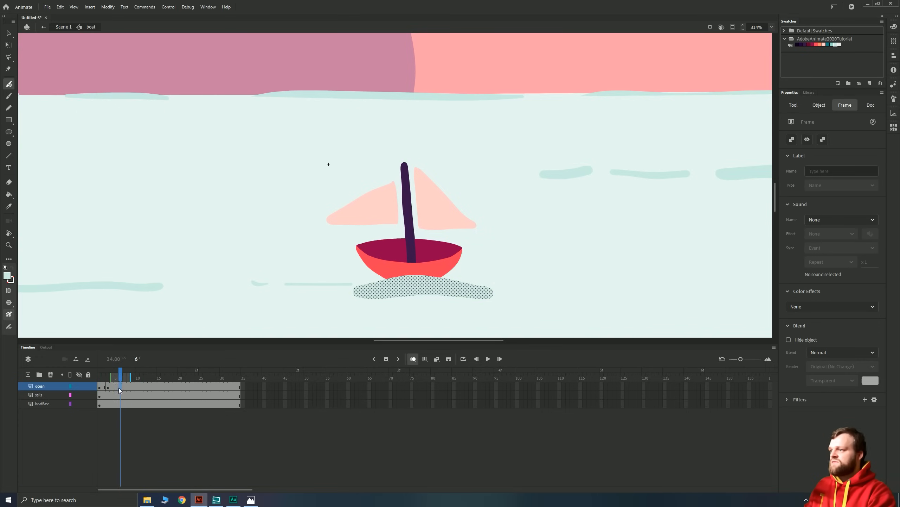
pyautogui.press('F7')
pyautogui.moveTo(488, 290)
pyautogui.mouseDown()
pyautogui.moveTo(425, 281)
pyautogui.moveTo(344, 290)
pyautogui.moveTo(492, 295)
pyautogui.moveTo(346, 297)
pyautogui.mouseUp()
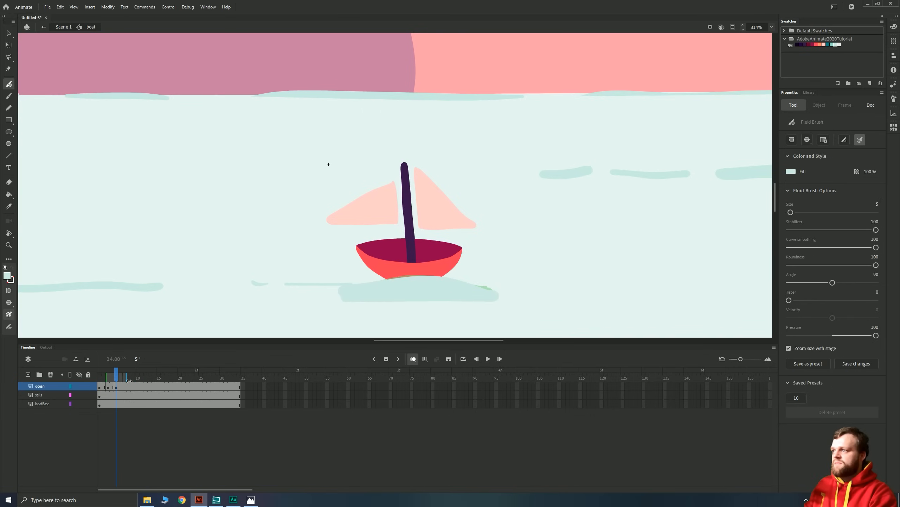
# Step: Paint the widest wave on a blank keyframe at frame 7 of the ocean layer and play the wave animation
pyautogui.click(125, 387)
pyautogui.moveTo(497, 293)
pyautogui.mouseDown()
pyautogui.moveTo(417, 279)
pyautogui.moveTo(331, 293)
pyautogui.moveTo(494, 297)
pyautogui.moveTo(382, 286)
pyautogui.mouseUp()
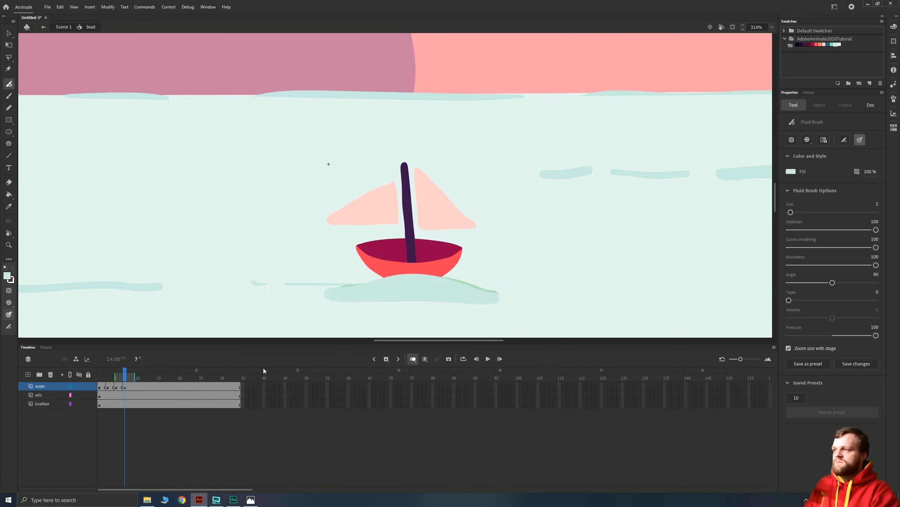
pyautogui.click(100, 388)
pyautogui.press('Return')
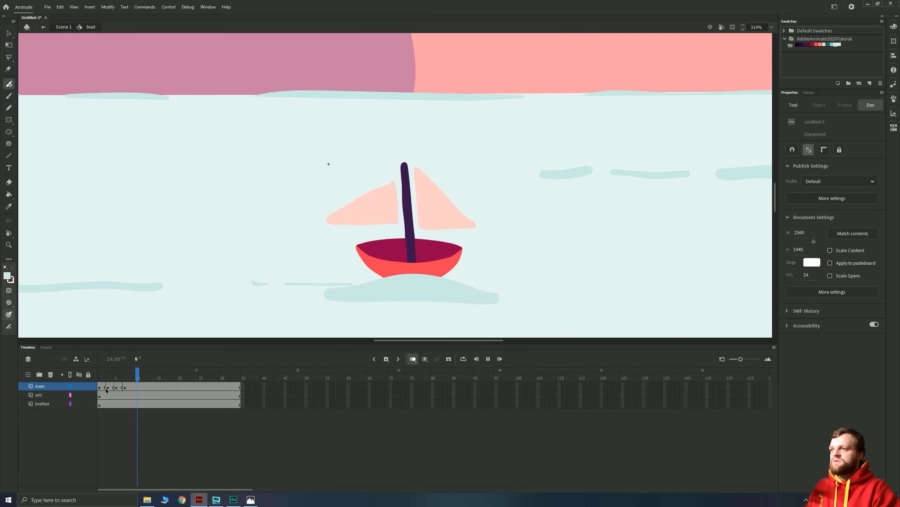
# Step: Repeat the wave keyframes along the ocean layer, remove the excess frames after frame 32 on all layers, and play it back
pyautogui.moveTo(128, 385); pyautogui.dragTo(249, 405)
pyautogui.rightClick(247, 405)
pyautogui.click(267, 233)
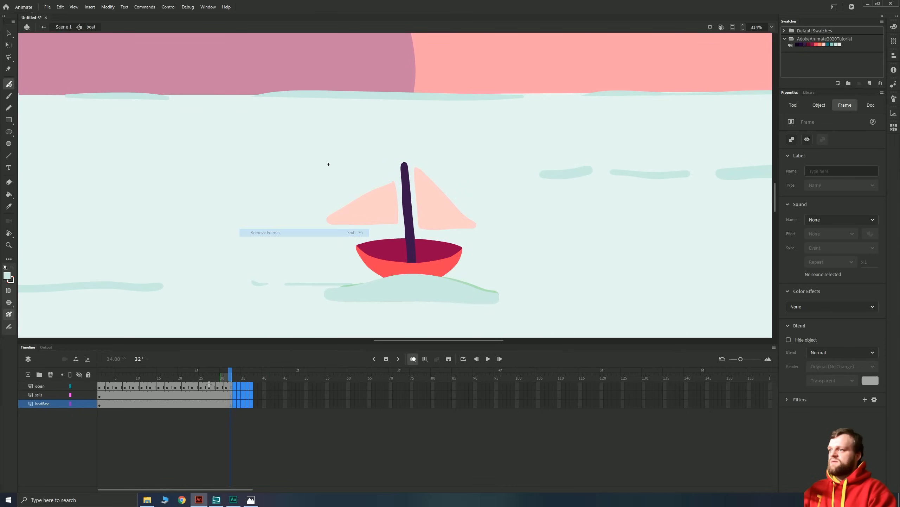
pyautogui.click(269, 390)
pyautogui.press('Return')
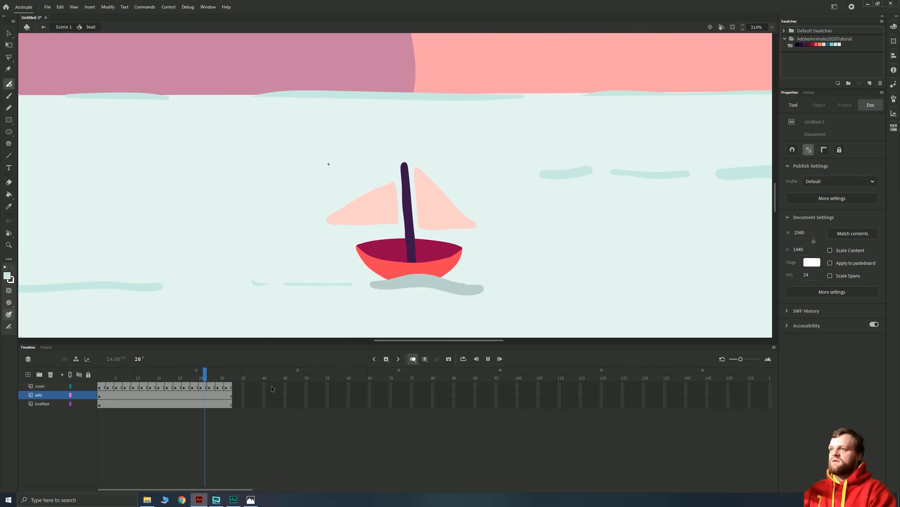
pyautogui.click(255, 394)
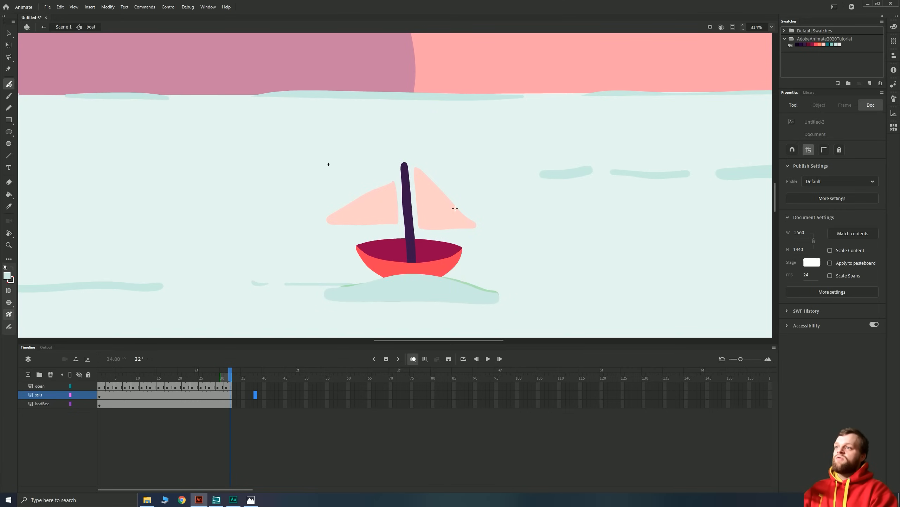
# Step: Return to Scene 1 and play the animation to check the boat against the whole landscape
pyautogui.click(63, 27)
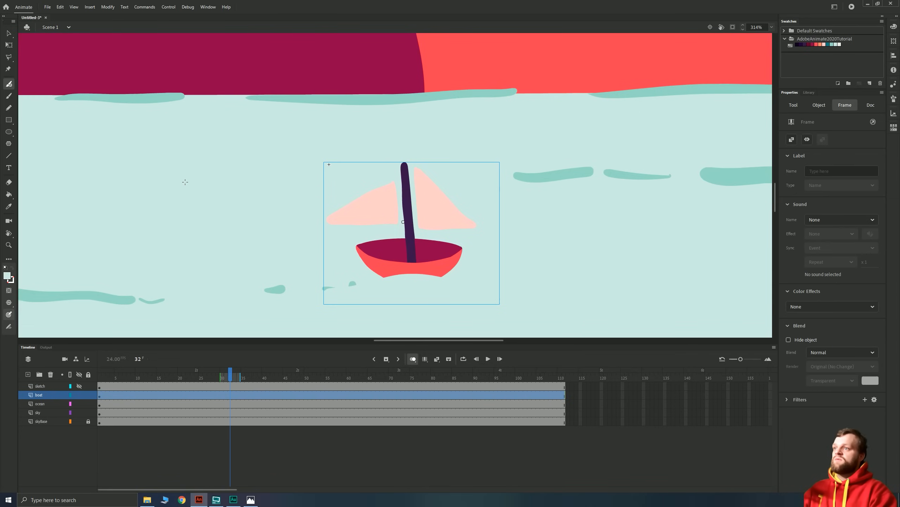
pyautogui.click(9, 33)
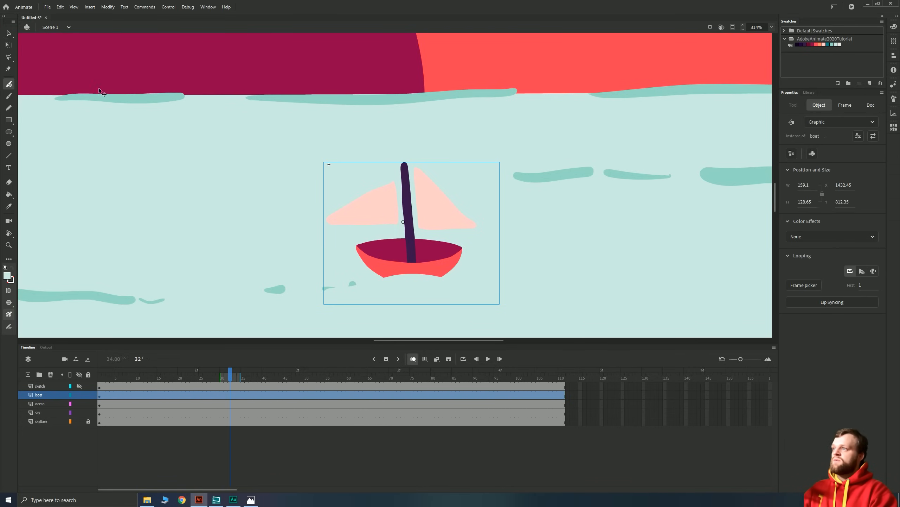
pyautogui.scroll(-4, 301, 219)
pyautogui.scroll(6, 304, 220)
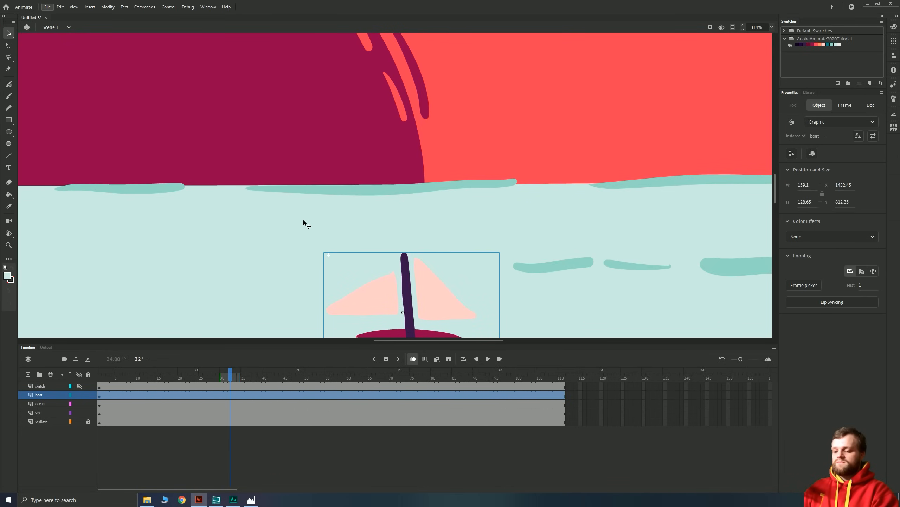
pyautogui.hotkey('ctrl', '-')
pyautogui.hotkey('ctrl', '-')
pyautogui.press('Return')
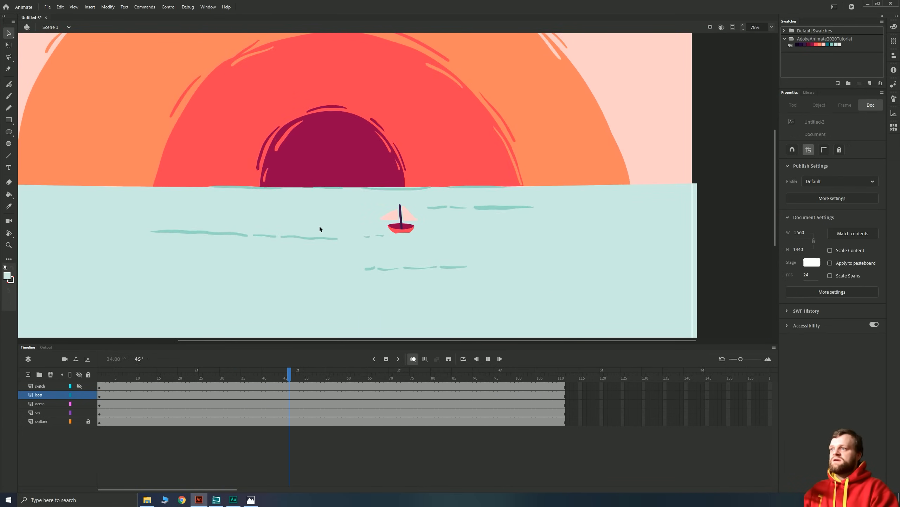
# Step: Move the boat slightly lower and to the right, to about X 1454, Y 842, and play the scene
pyautogui.click(401, 231)
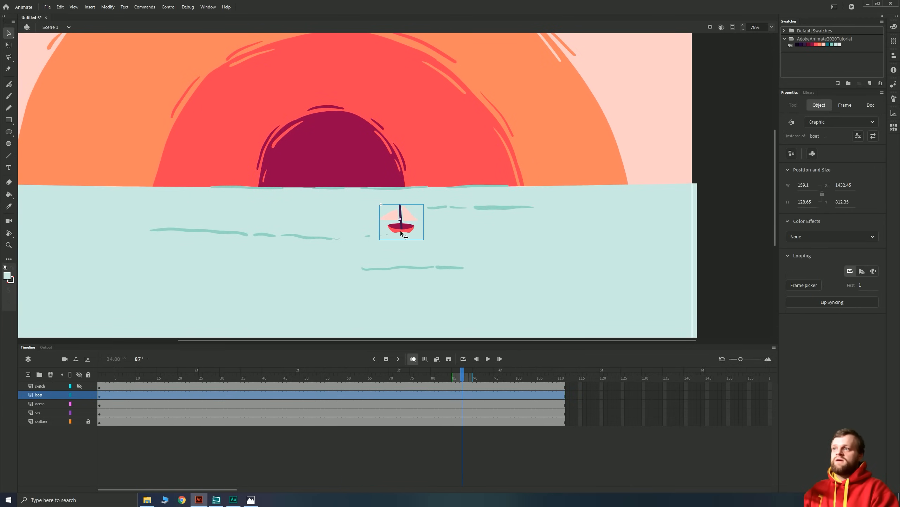
pyautogui.moveTo(405, 232); pyautogui.dragTo(404, 237)
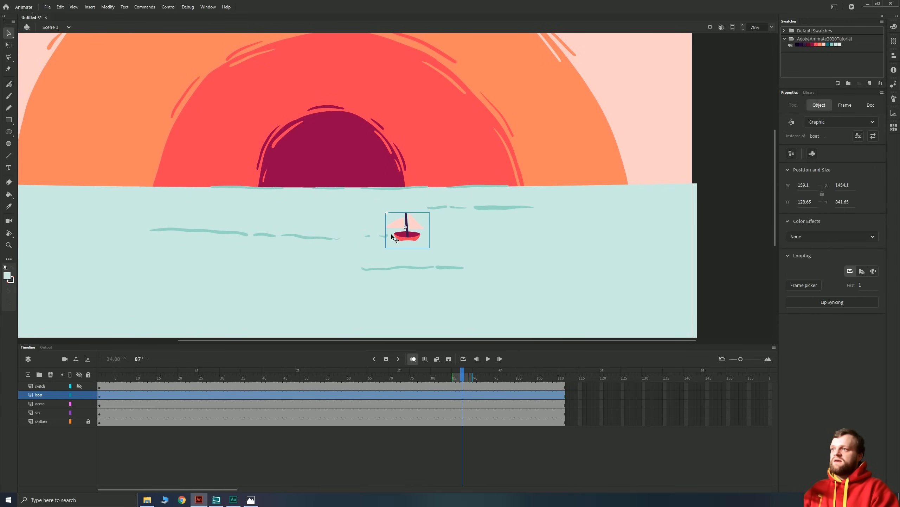
pyautogui.press('Return')
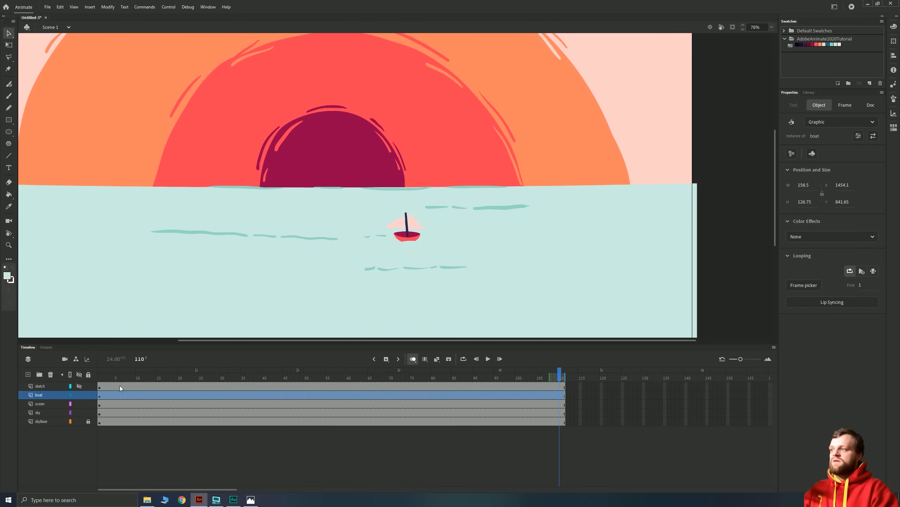
# Step: Compare the boat's placement with the sketch layer, hide the sketch again, and nudge the boat slightly up and left
pyautogui.click(69, 392)
pyautogui.click(78, 385)
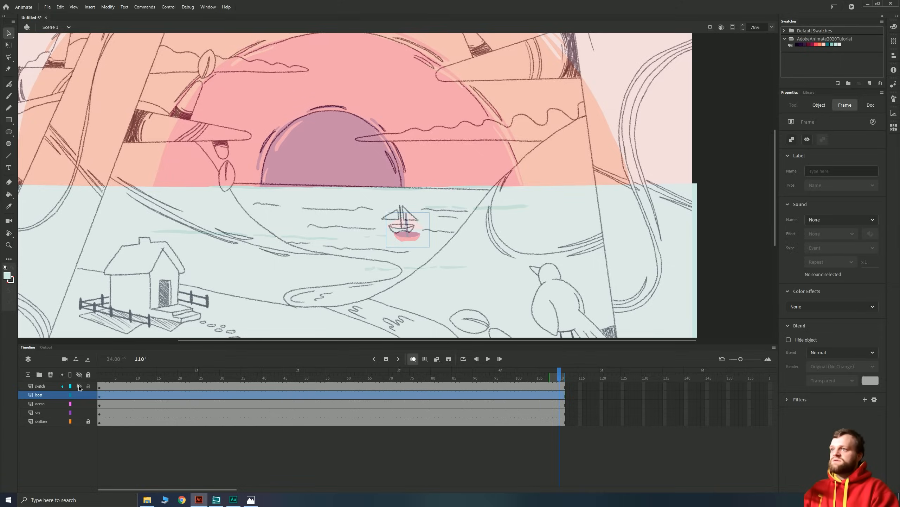
pyautogui.click(79, 386)
pyautogui.hotkey('shift', 'Right')
pyautogui.hotkey('shift', 'Left')
pyautogui.hotkey('shift', 'Up')
pyautogui.hotkey('shift', 'Down')
pyautogui.hotkey('shift', 'Left')
# Step: Reopen the boat symbol and insert keyframes at frame 3 on the sails and boatBase layers for transforming
pyautogui.doubleClick(399, 234)
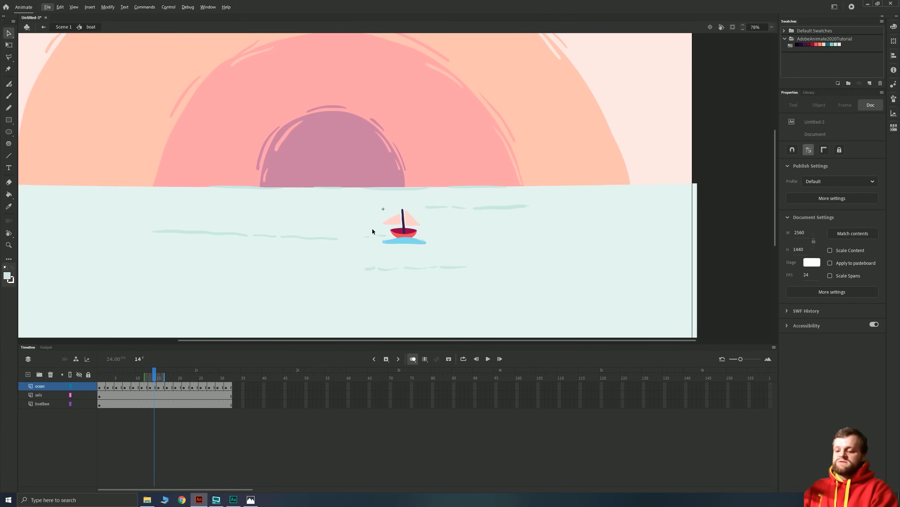
pyautogui.hotkey('ctrl', '=')
pyautogui.hotkey('ctrl', '=')
pyautogui.moveTo(352, 195)
pyautogui.mouseDown()
pyautogui.moveTo(341, 205)
pyautogui.moveTo(347, 196)
pyautogui.mouseUp()
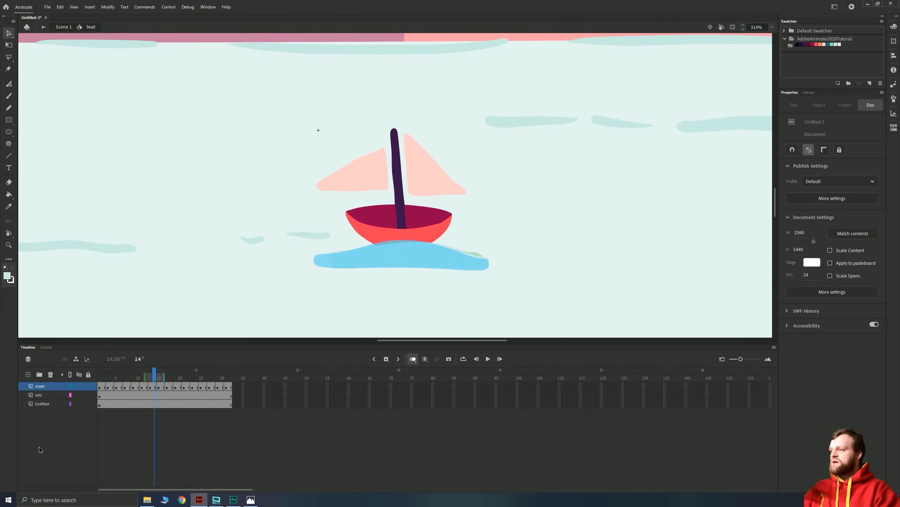
pyautogui.click(38, 395)
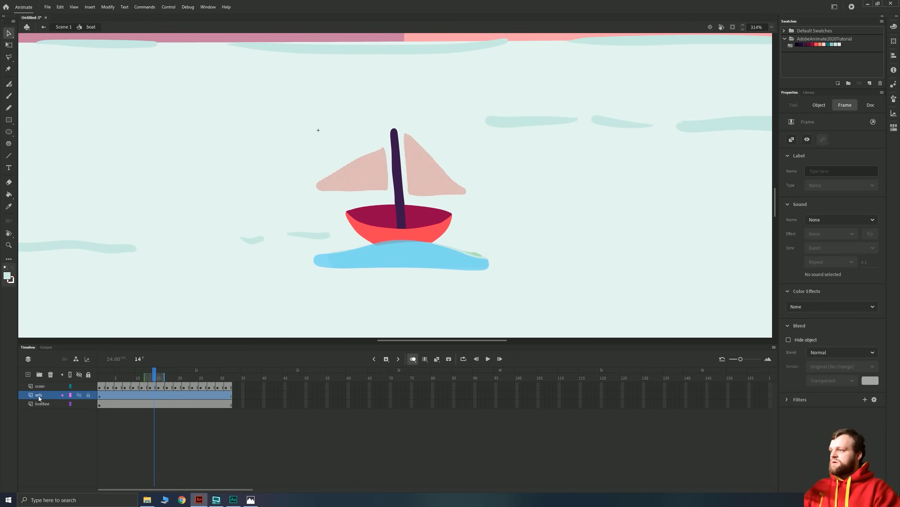
pyautogui.click(103, 404)
pyautogui.click(111, 405)
pyautogui.moveTo(107, 404); pyautogui.dragTo(107, 396)
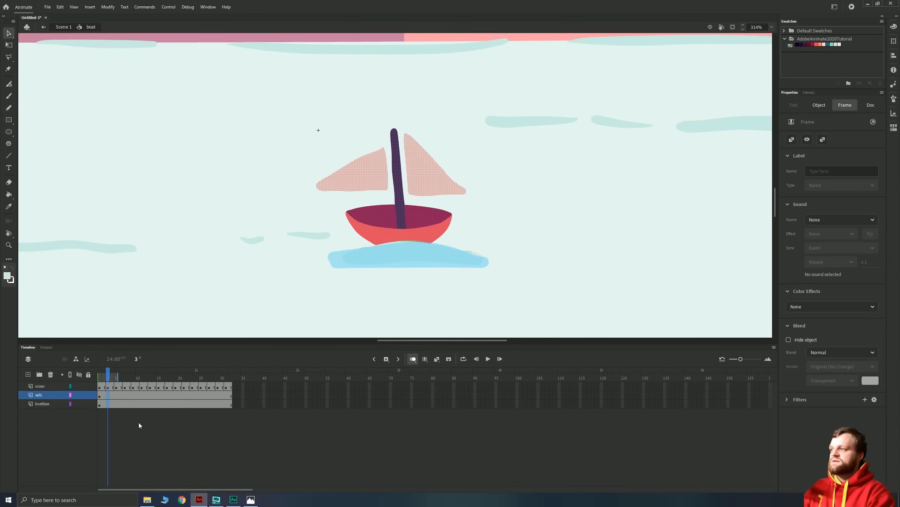
pyautogui.press('F6')
pyautogui.press('q')
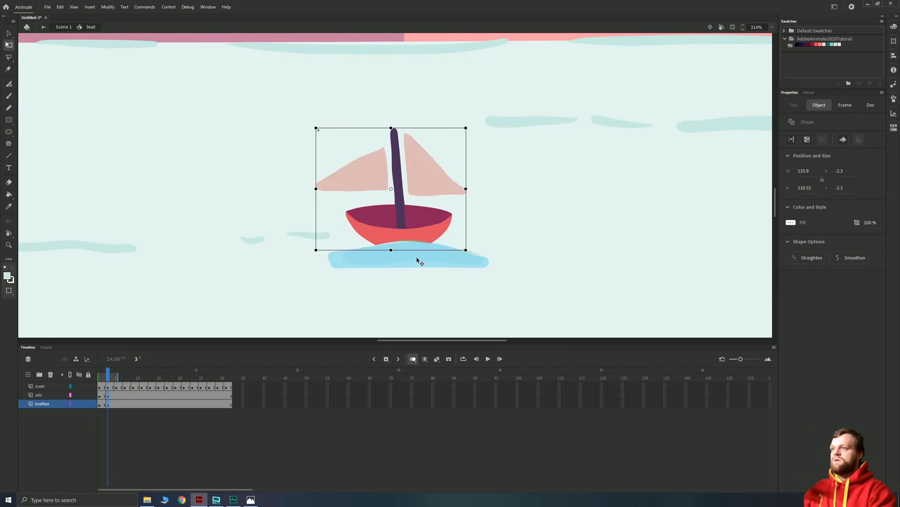
# Step: Tilt the sails and hull slightly counterclockwise at frame 3 and nudge them left and down to about X -3, Y -0.5
pyautogui.moveTo(311, 126); pyautogui.dragTo(311, 129)
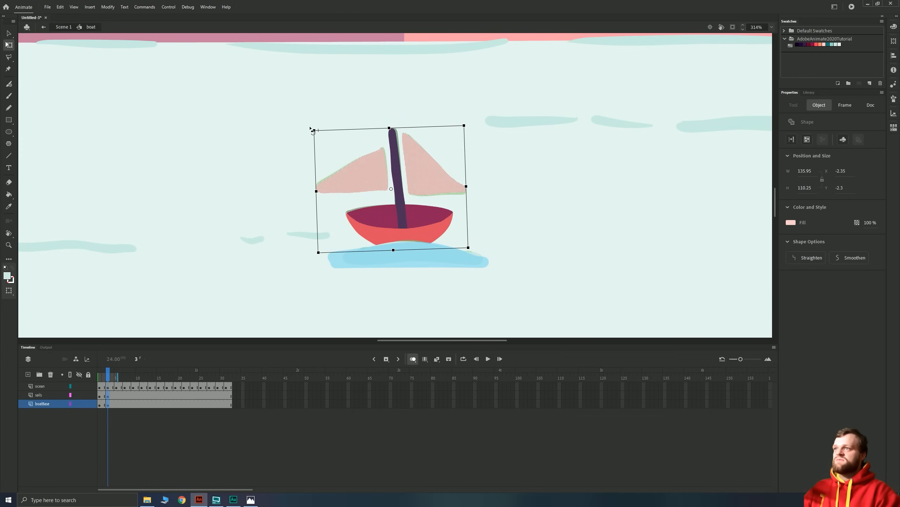
pyautogui.press('Left')
pyautogui.press('Left')
pyautogui.press('Down')
pyautogui.press('Down')
pyautogui.press('Down')
pyautogui.press('Down')
pyautogui.press('Down')
pyautogui.press('Down')
pyautogui.press('Down')
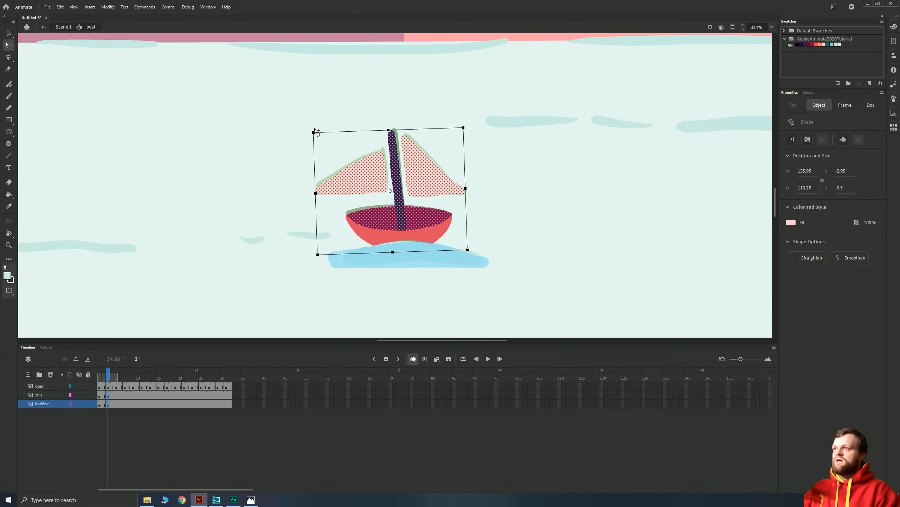
# Step: Add keyframes at frames 5 and 7 on the sails and boatBase layers, tilting the boat further counterclockwise and lowering it in each
pyautogui.moveTo(116, 396); pyautogui.dragTo(117, 403)
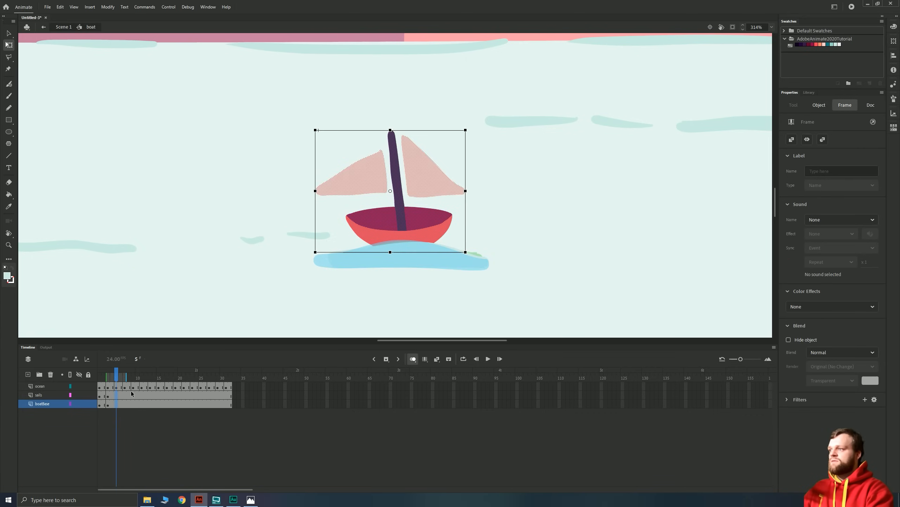
pyautogui.moveTo(312, 131); pyautogui.dragTo(312, 133)
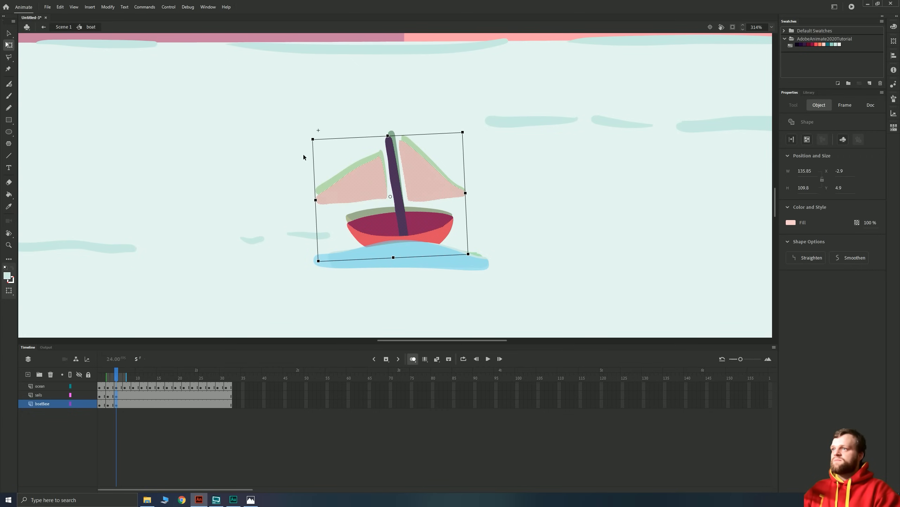
pyautogui.click(124, 402)
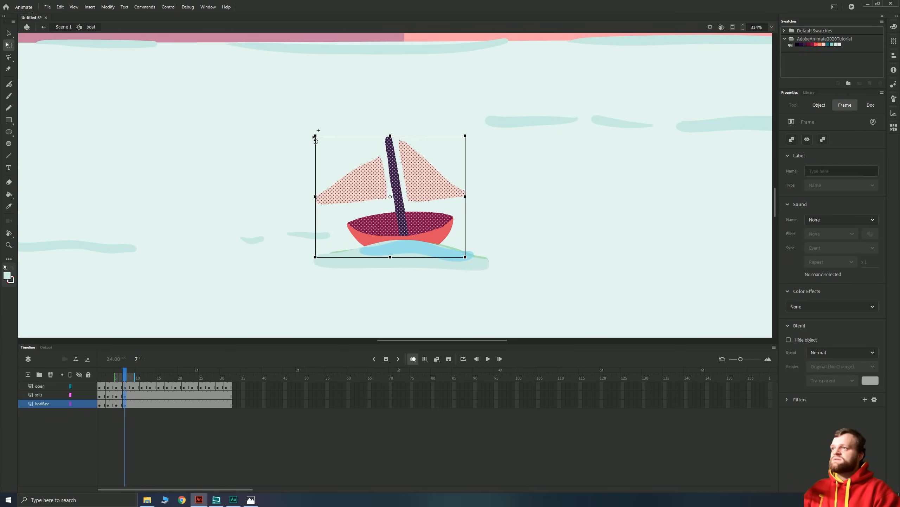
pyautogui.moveTo(313, 136); pyautogui.dragTo(312, 139)
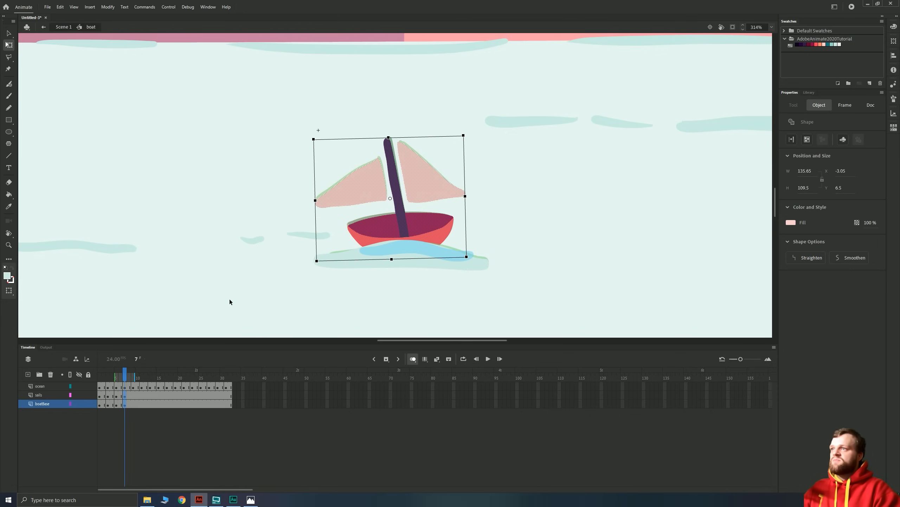
# Step: Add keyframes at frame 9 on the sails and boatBase layers and shift the boat slightly down and left
pyautogui.click(134, 403)
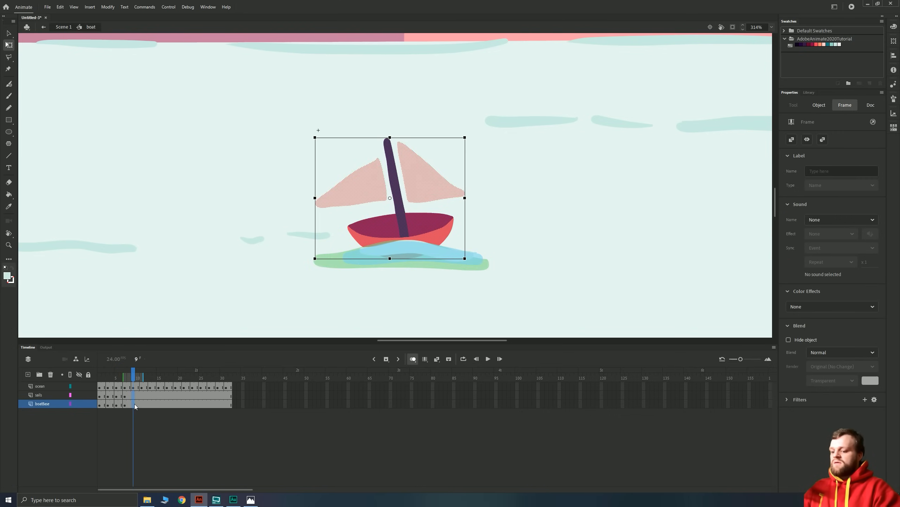
pyautogui.moveTo(372, 230); pyautogui.dragTo(371, 232)
pyautogui.press('Left')
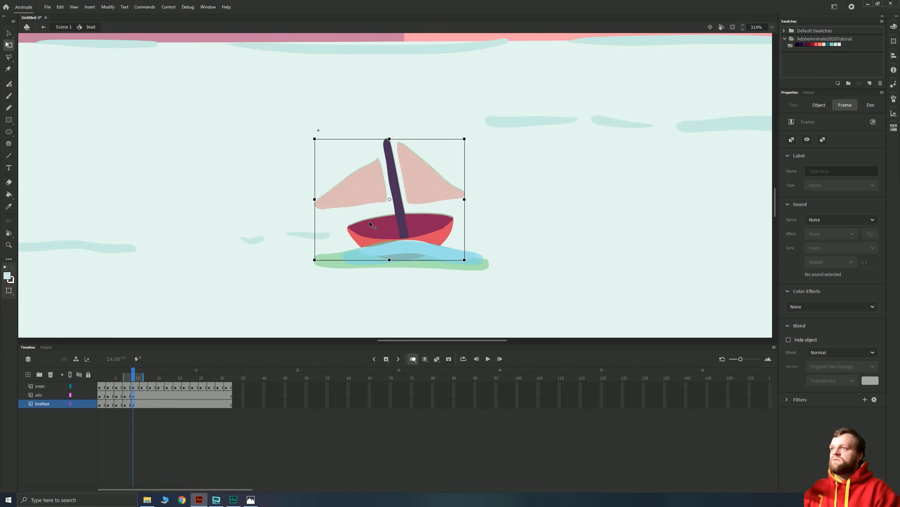
# Step: Play back the boat symbol and check the ocean keyframes one by one from frame 1 to frame 9
pyautogui.click(99, 387)
pyautogui.press('Return')
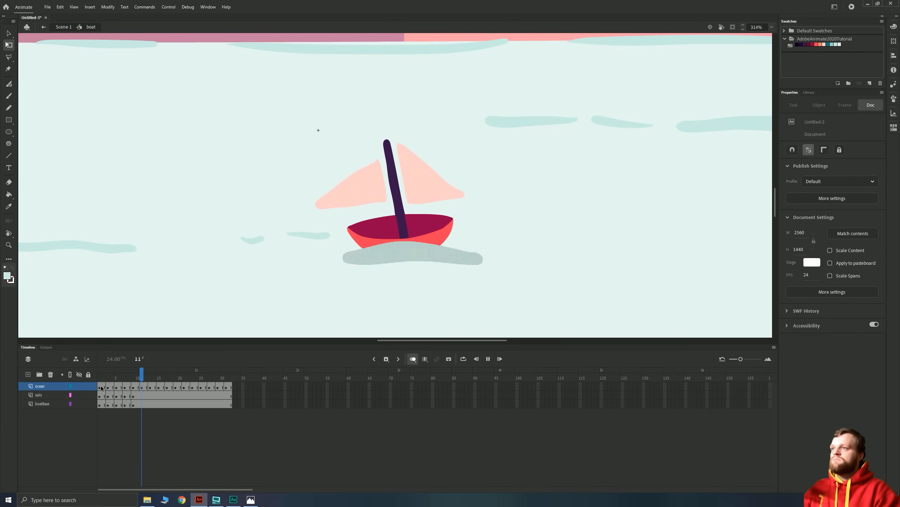
pyautogui.click(100, 387)
pyautogui.press('Return')
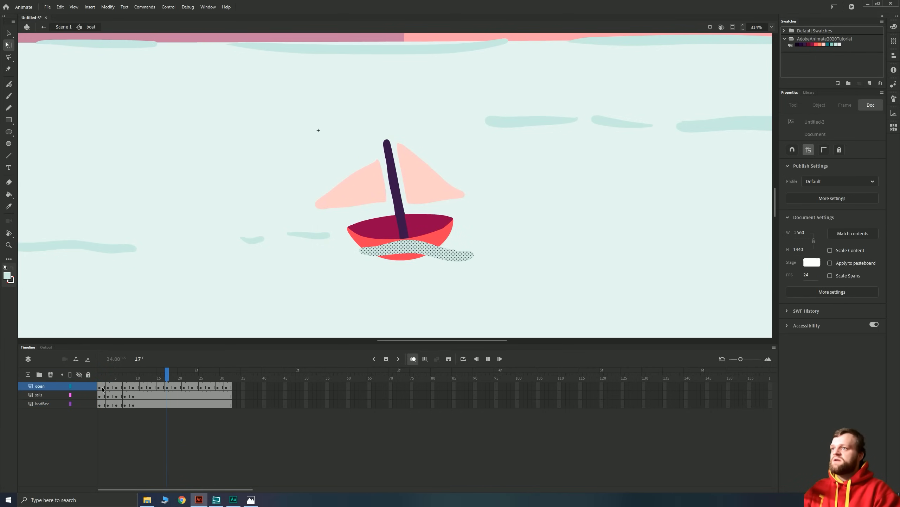
pyautogui.click(104, 387)
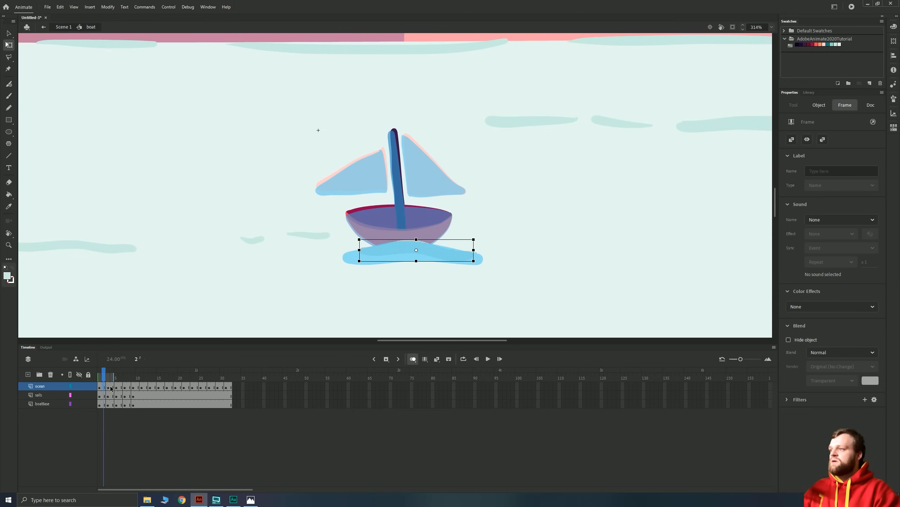
pyautogui.click(100, 387)
pyautogui.click(111, 388)
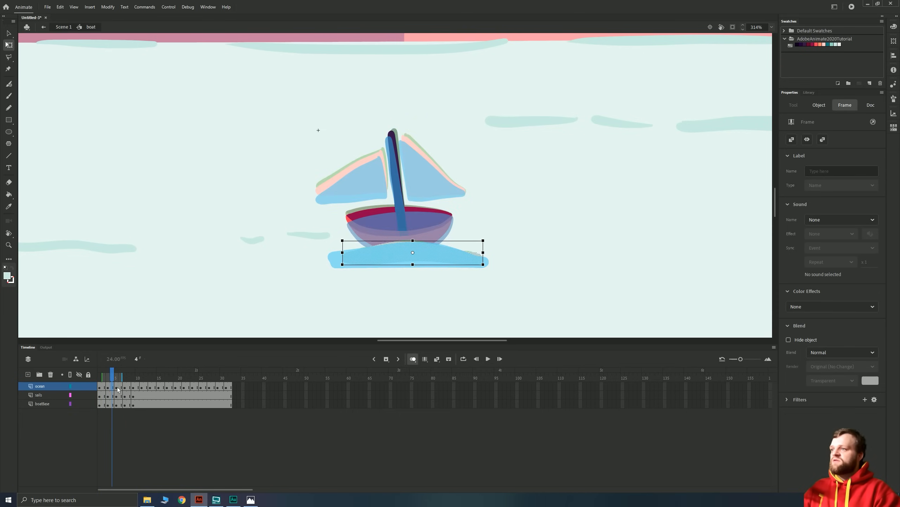
pyautogui.click(117, 388)
pyautogui.click(126, 388)
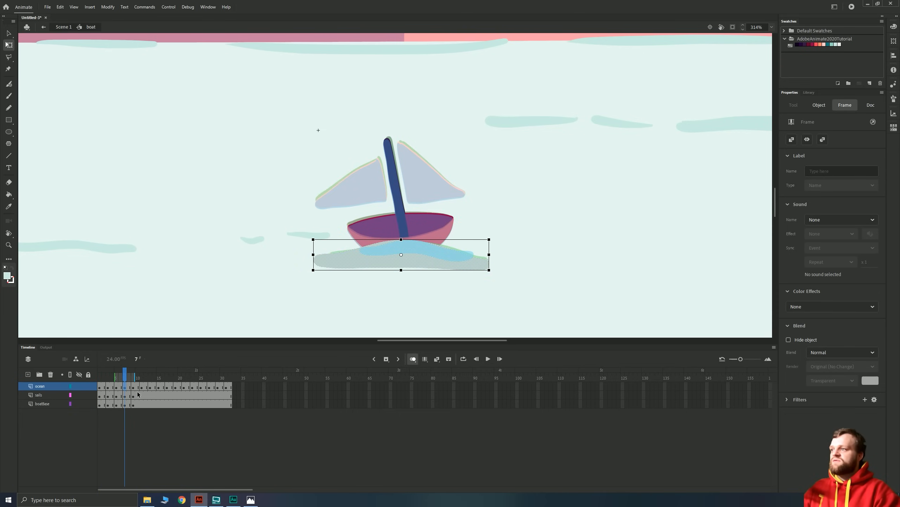
pyautogui.click(135, 388)
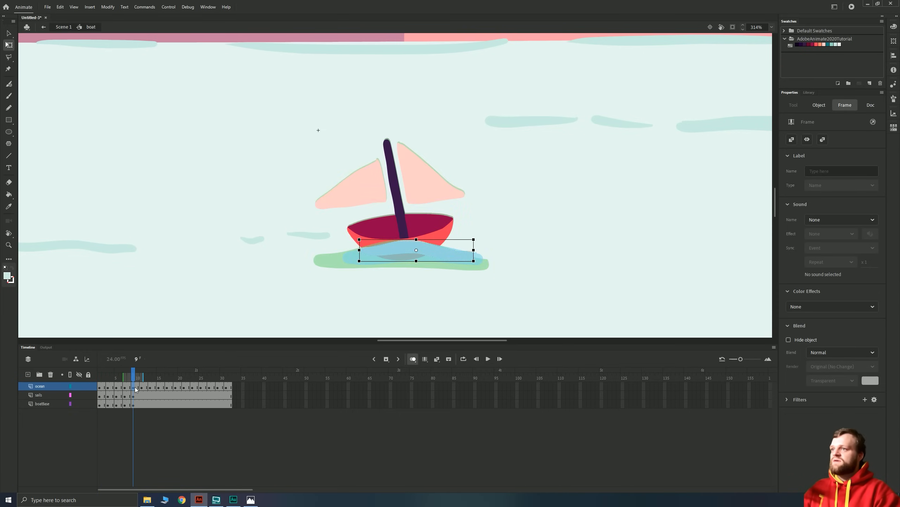
# Step: Delete the ocean layer from the boat symbol and preview the rocking of the sails and hull
pyautogui.click(118, 455)
pyautogui.moveTo(133, 386); pyautogui.dragTo(250, 386)
pyautogui.click(251, 403)
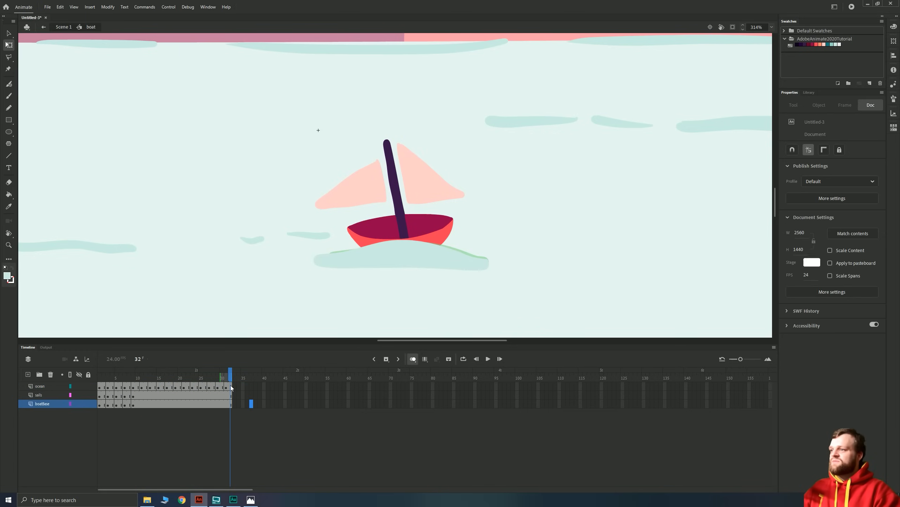
pyautogui.click(40, 386)
pyautogui.click(51, 375)
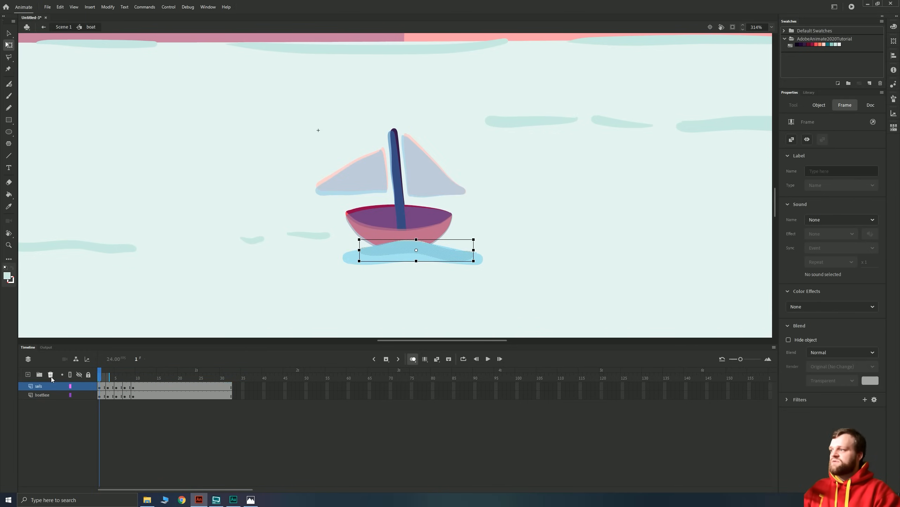
pyautogui.press('Return')
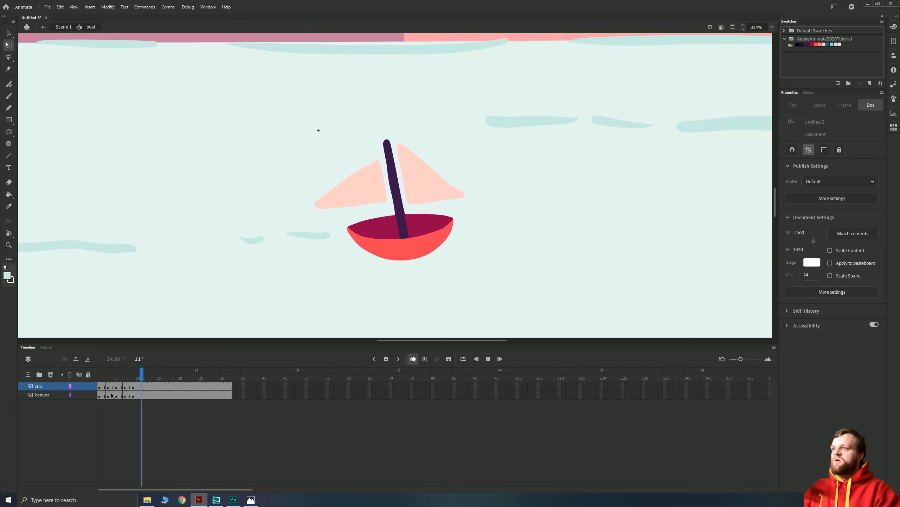
pyautogui.press('Return')
# Step: Insert keyframes at frame 11 on the sails and boatBase layers
pyautogui.click(135, 387)
pyautogui.click(143, 387)
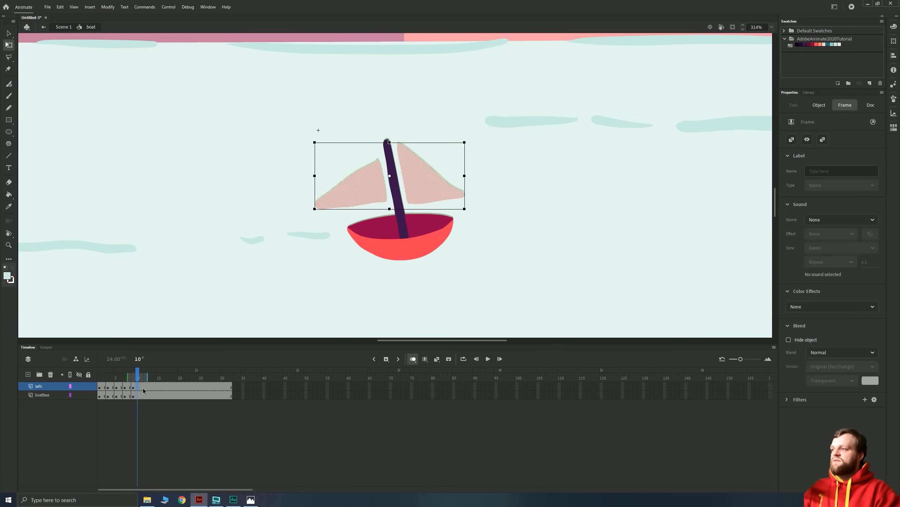
pyautogui.click(142, 394)
pyautogui.press('F6')
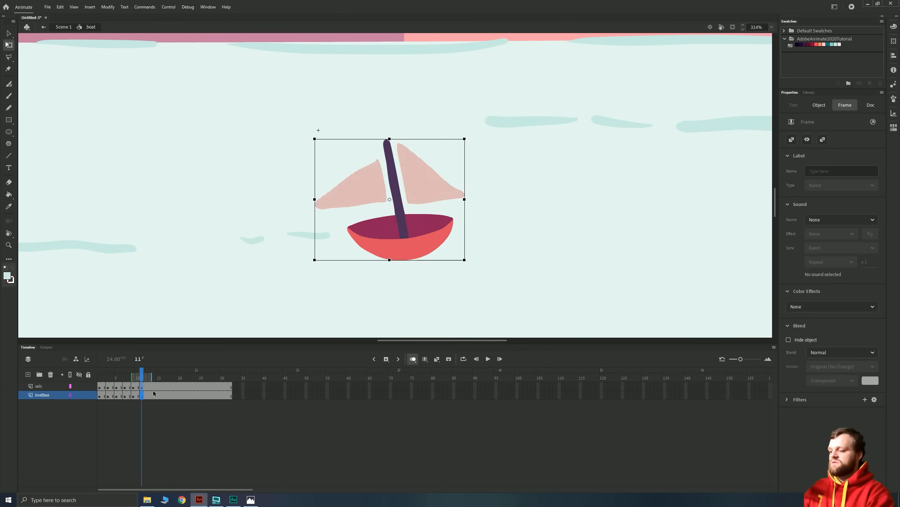
# Step: Add keyframes at frame 13 on both boat layers and tilt the boat slightly clockwise
pyautogui.moveTo(149, 395); pyautogui.dragTo(150, 386)
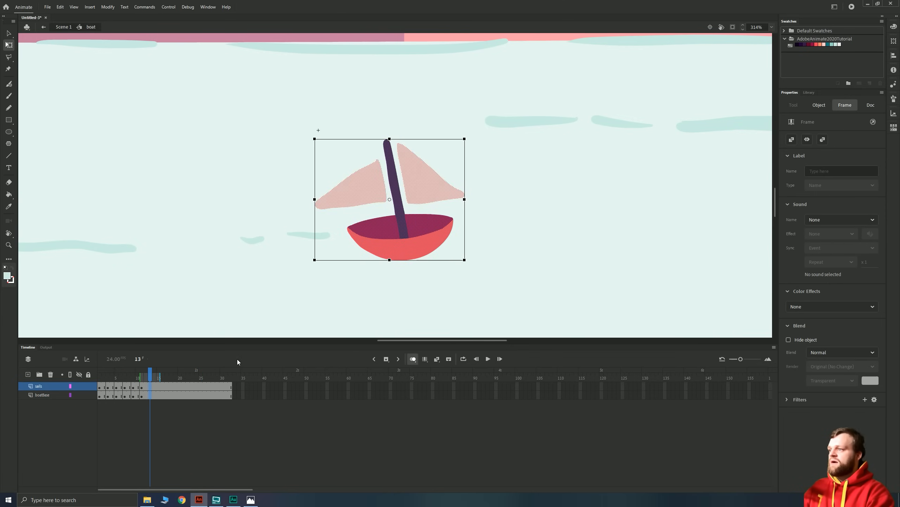
pyautogui.press('F6')
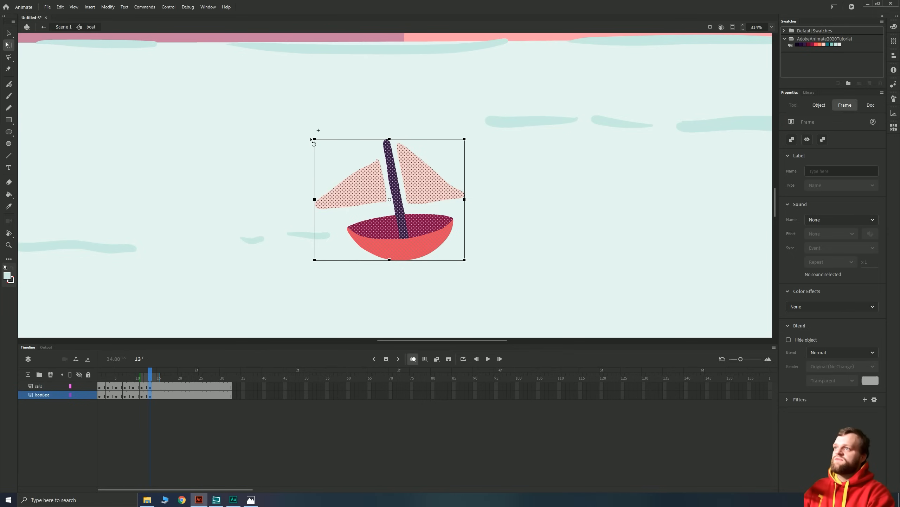
pyautogui.moveTo(314, 142); pyautogui.dragTo(311, 142)
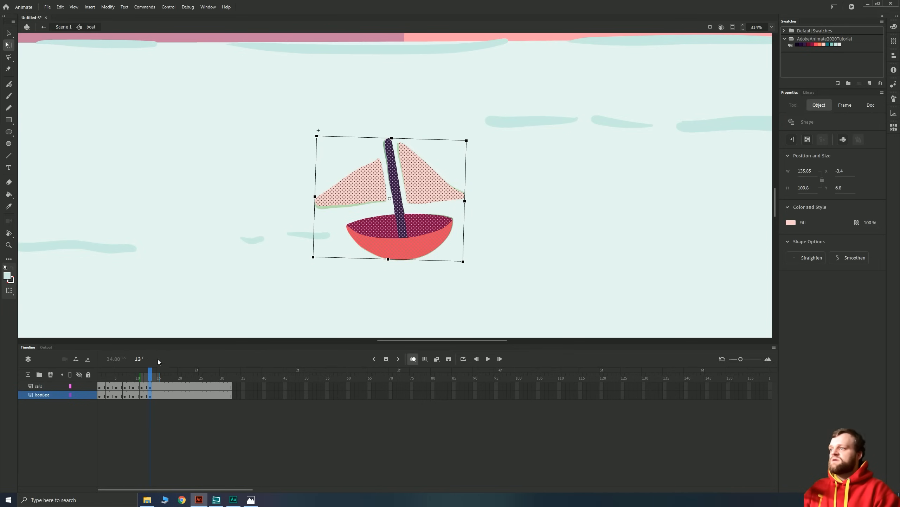
# Step: Add keyframes at frame 15 on both layers, tilt the boat clockwise and nudge it up to about X -2.5, Y 4.4
pyautogui.moveTo(158, 395); pyautogui.dragTo(159, 387)
pyautogui.press('F6')
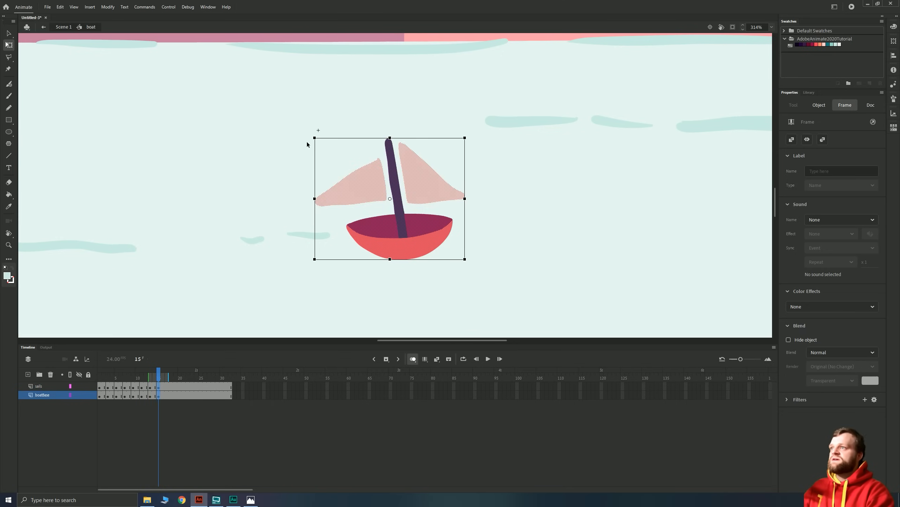
pyautogui.moveTo(314, 140); pyautogui.dragTo(316, 135)
pyautogui.press('Up')
pyautogui.press('Right')
pyautogui.press('Up')
pyautogui.press('Up')
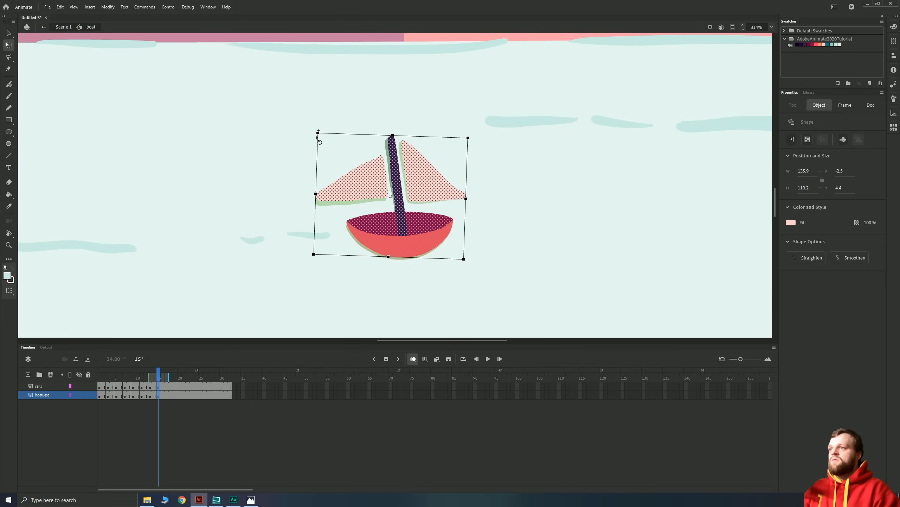
pyautogui.press('Up')
# Step: Add keyframes at frame 17 on both layers and rotate the boat slightly clockwise
pyautogui.click(165, 396)
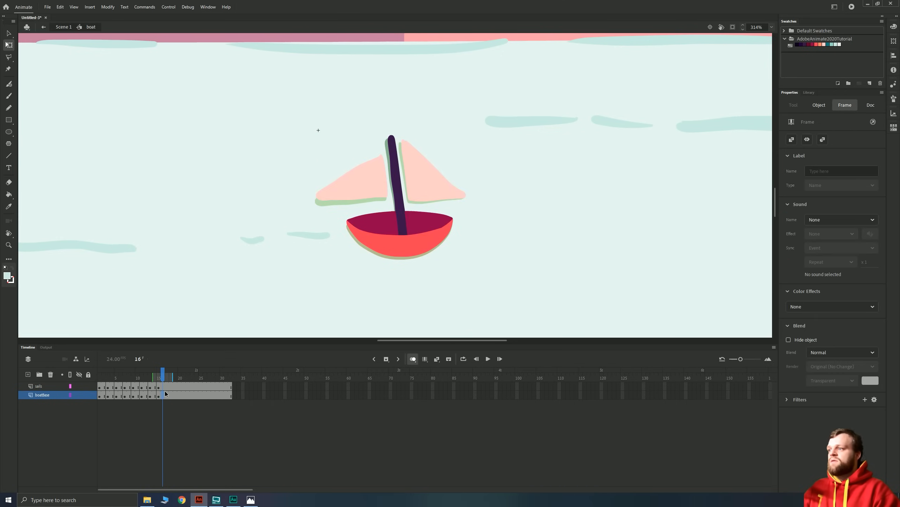
pyautogui.moveTo(167, 395); pyautogui.dragTo(168, 386)
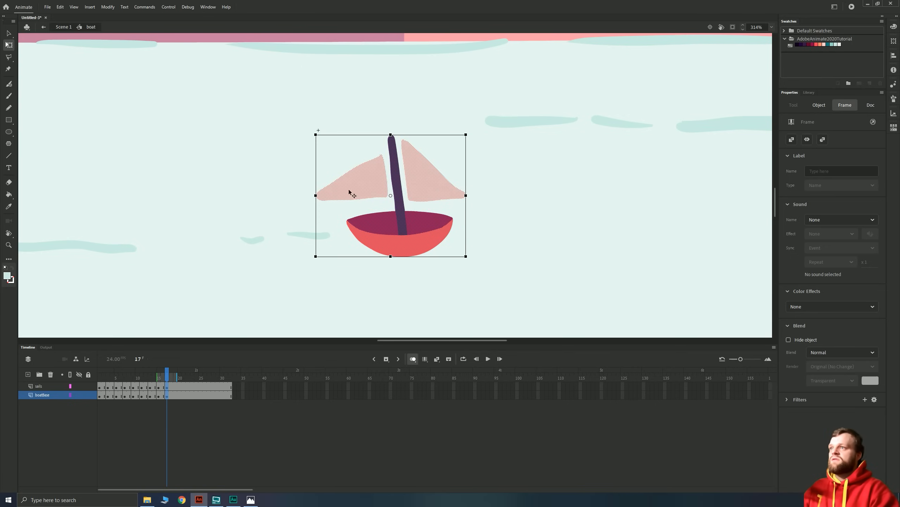
pyautogui.moveTo(314, 135); pyautogui.dragTo(317, 133)
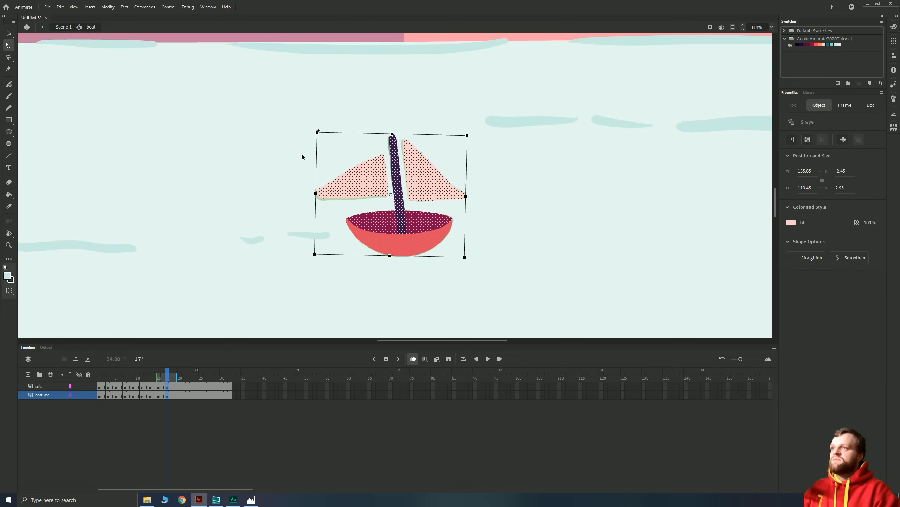
# Step: Add keyframes at frame 19 and copy the boat's frame 1 pose to frame 21 on both layers, comparing the two frames
pyautogui.click(100, 392)
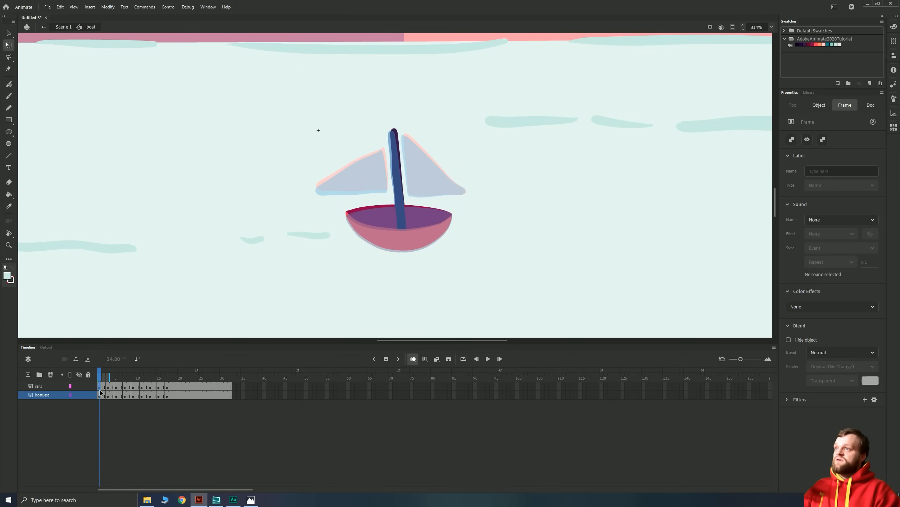
pyautogui.moveTo(100, 392); pyautogui.dragTo(176, 394)
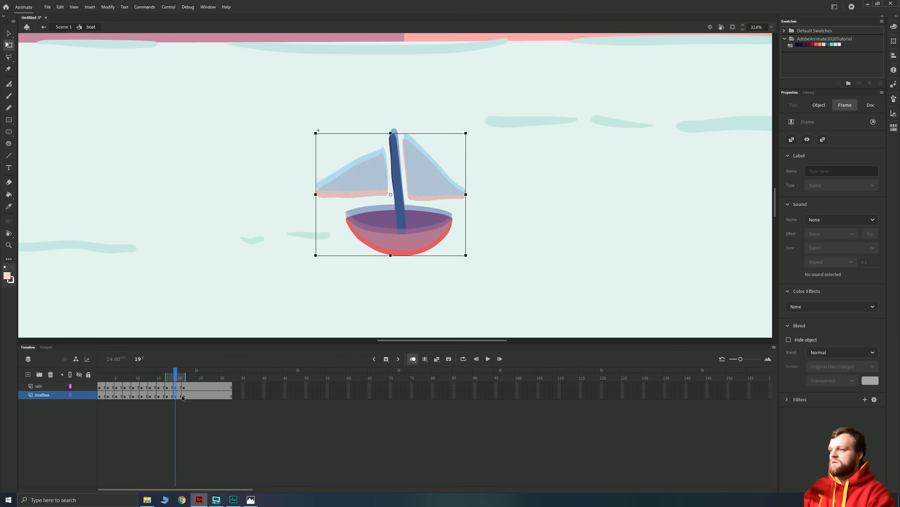
pyautogui.click(183, 395)
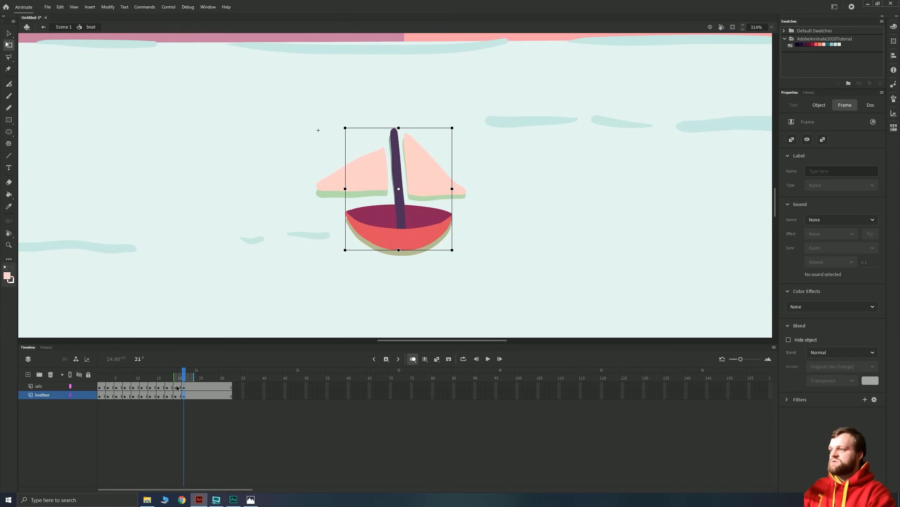
pyautogui.click(177, 386)
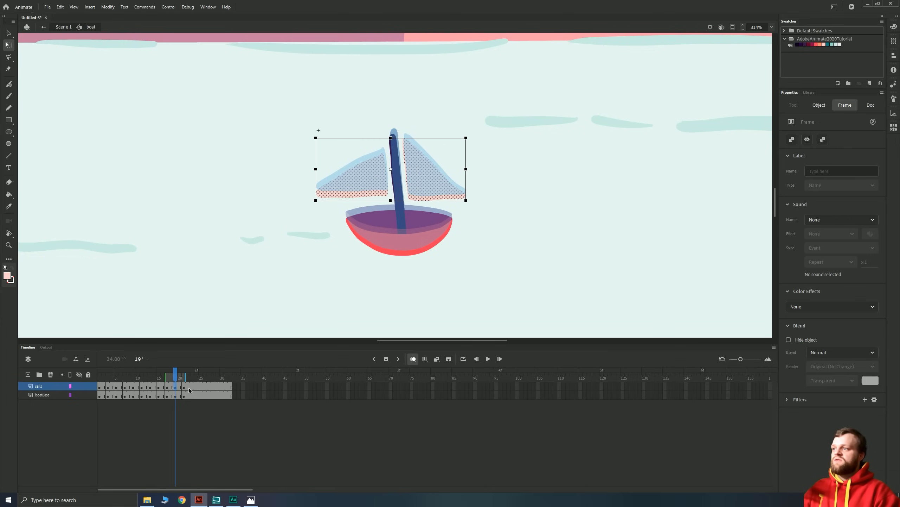
pyautogui.click(184, 388)
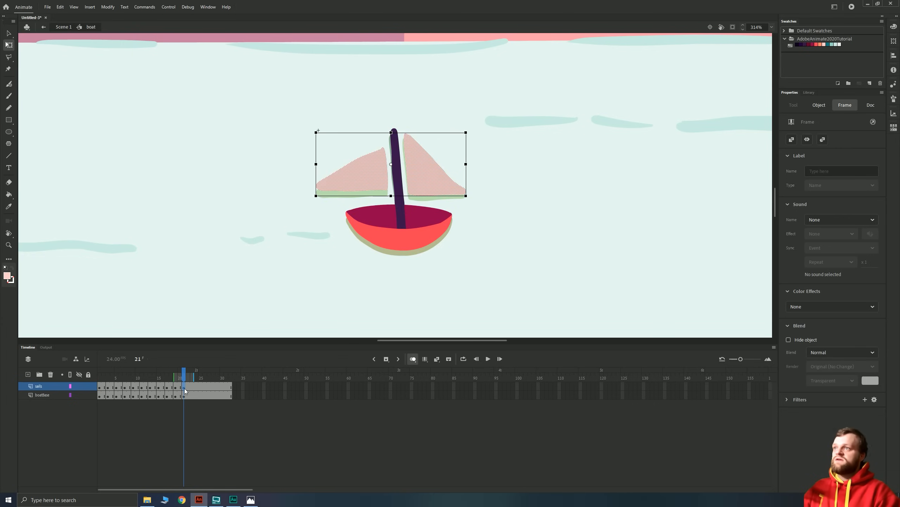
# Step: Rotate the boat slightly clockwise at frame 19 and nudge it up to about X -2.3, Y 0.4
pyautogui.click(101, 388)
pyautogui.moveTo(176, 387); pyautogui.dragTo(175, 396)
pyautogui.moveTo(316, 133); pyautogui.dragTo(316, 131)
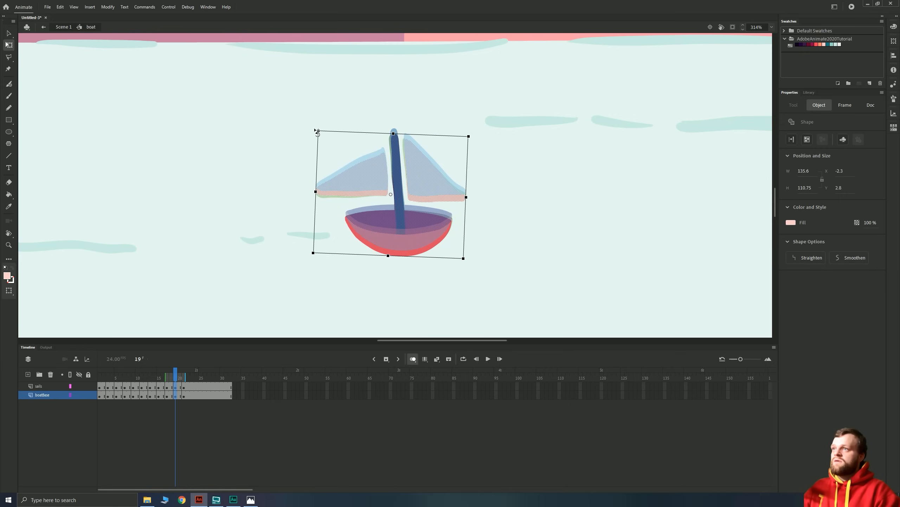
pyautogui.press('Up')
pyautogui.press('Up')
pyautogui.press('Up')
pyautogui.press('Down')
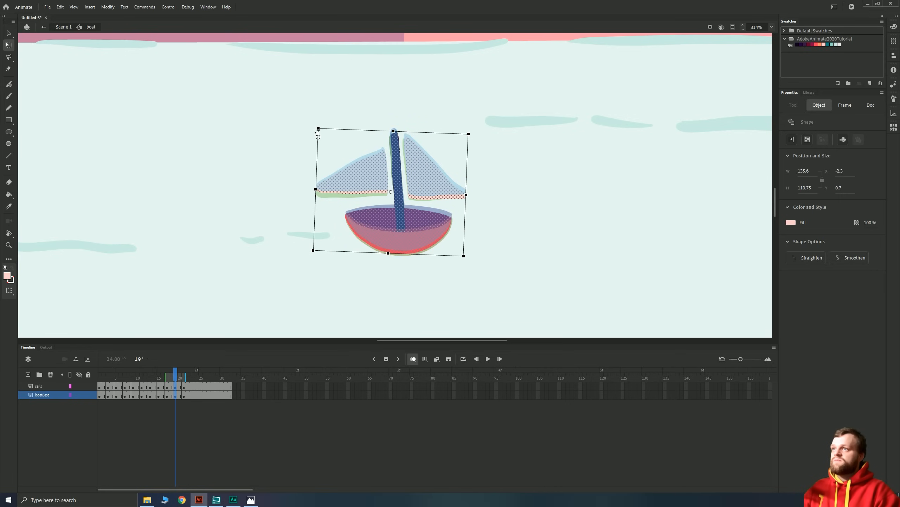
pyautogui.press('Up')
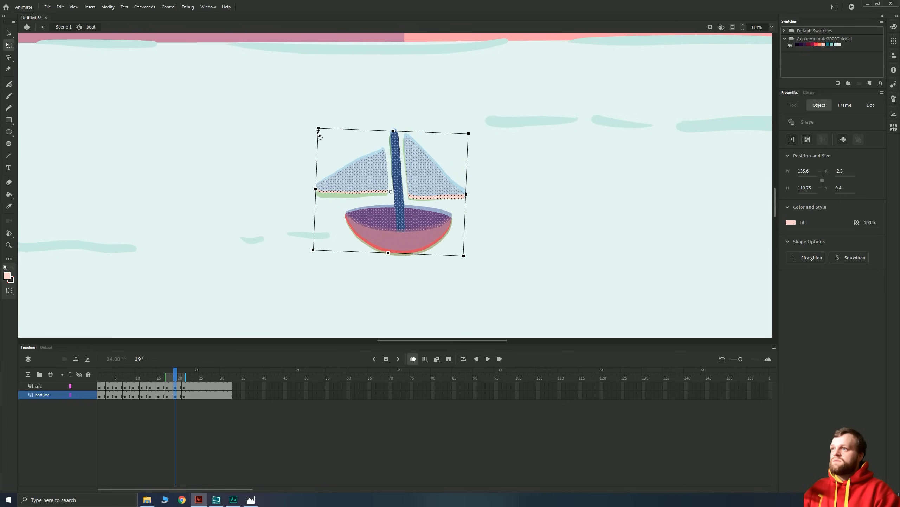
# Step: Shift the closing pose to frame 23 and add an in-between at frame 21, raised to about Y -1.35 and tilted slightly counterclockwise
pyautogui.moveTo(186, 396); pyautogui.dragTo(185, 390)
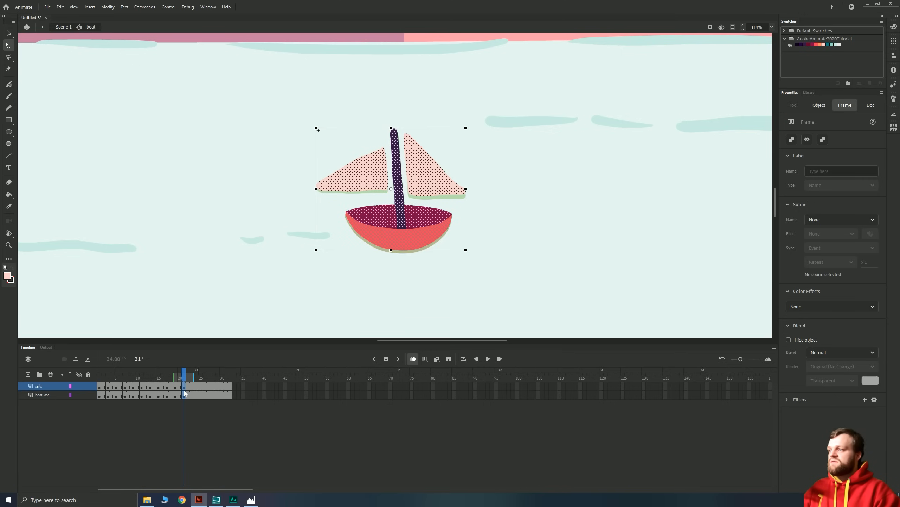
pyautogui.click(187, 396)
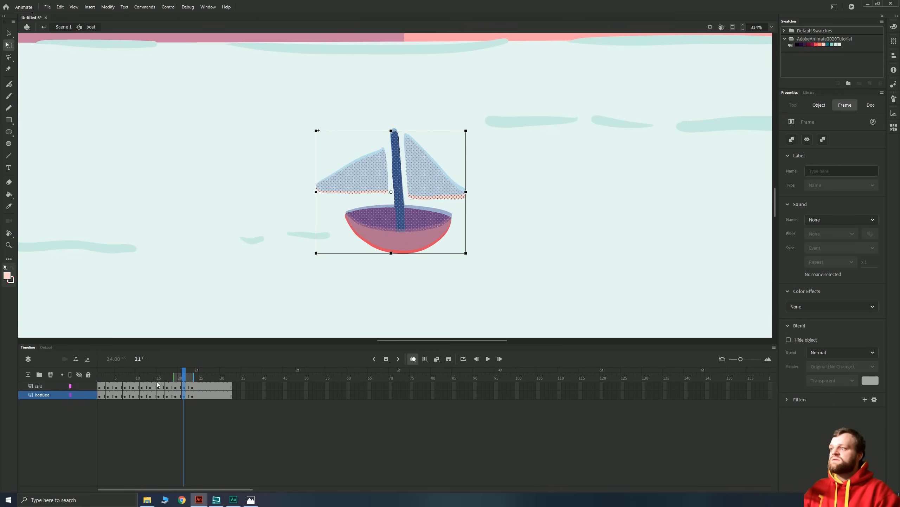
pyautogui.press('Up')
pyautogui.press('Up')
pyautogui.press('Up')
pyautogui.press('Up')
pyautogui.press('Up')
pyautogui.press('Up')
pyautogui.press('Right')
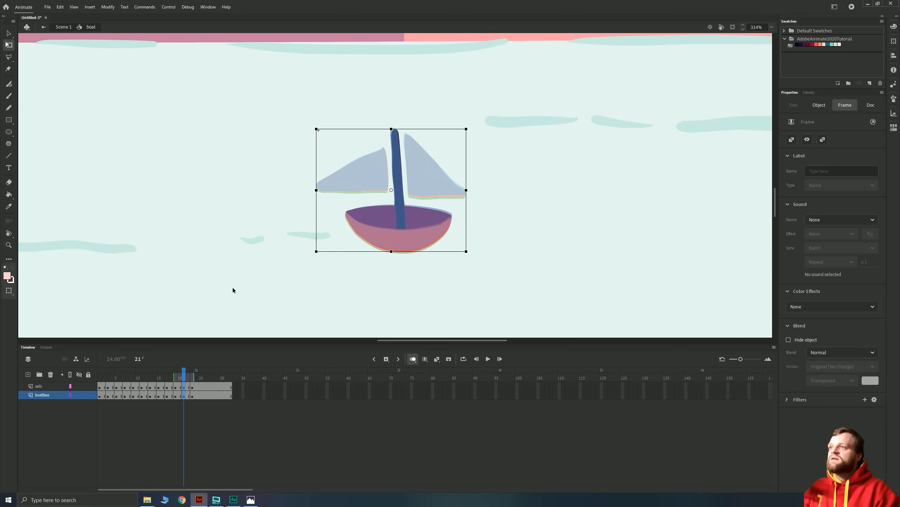
pyautogui.moveTo(316, 127); pyautogui.dragTo(314, 129)
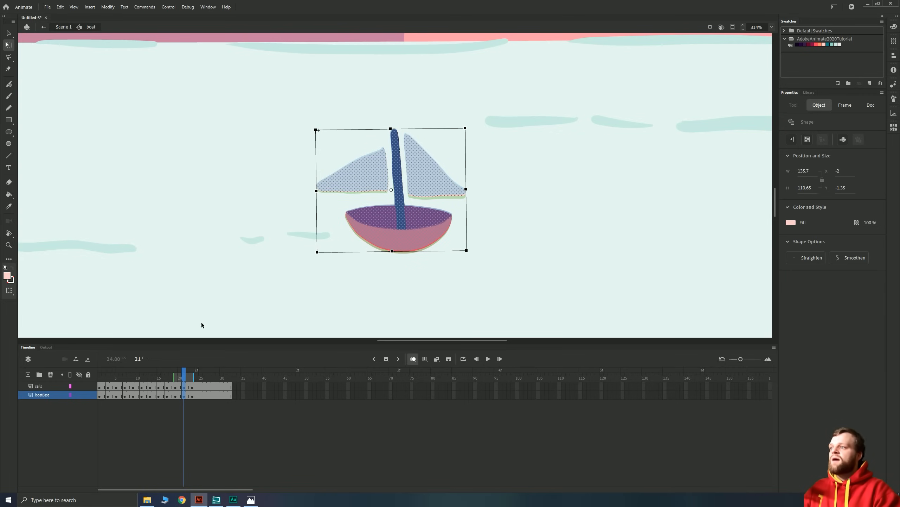
# Step: Remove the leftover frames after frame 24 on the sails and boatBase layers
pyautogui.moveTo(198, 388); pyautogui.dragTo(238, 384)
pyautogui.click(248, 405)
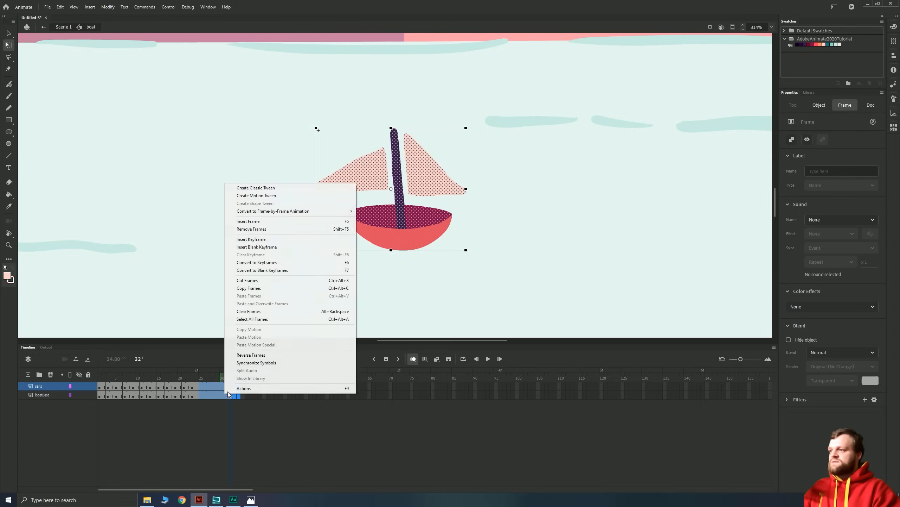
pyautogui.click(243, 229)
# Step: Play the boat animation, extending the loop range across frames 1 to 24 to preview the rocking cycle
pyautogui.click(102, 390)
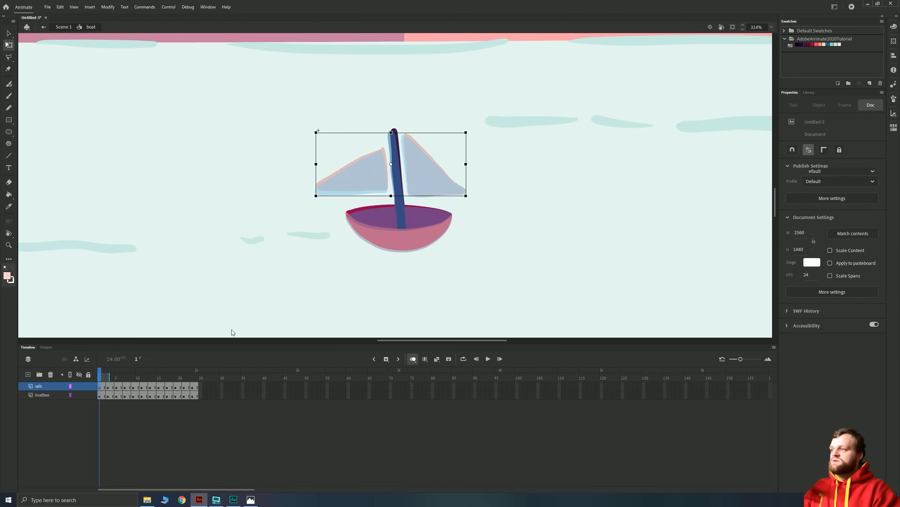
pyautogui.press('Return')
pyautogui.press('Return')
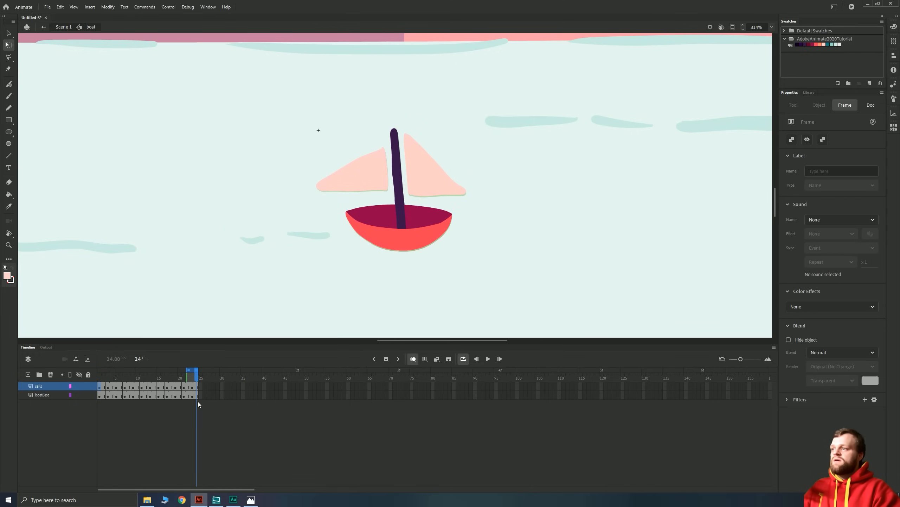
pyautogui.moveTo(171, 368); pyautogui.dragTo(77, 368)
pyautogui.press('Return')
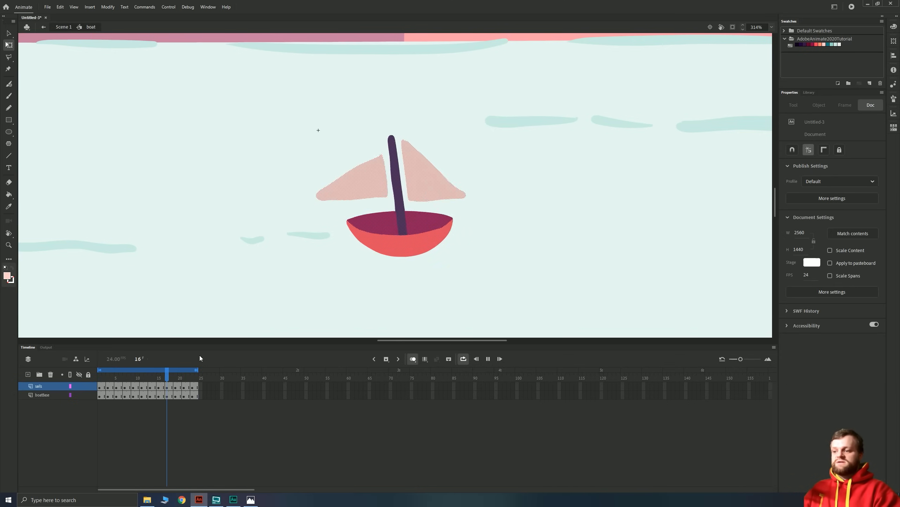
# Step: Stop playback, add a layer above sails, and brush a filled, wavy-bottomed shape about 178 × 142 over the boat at frame 1
pyautogui.press('Return')
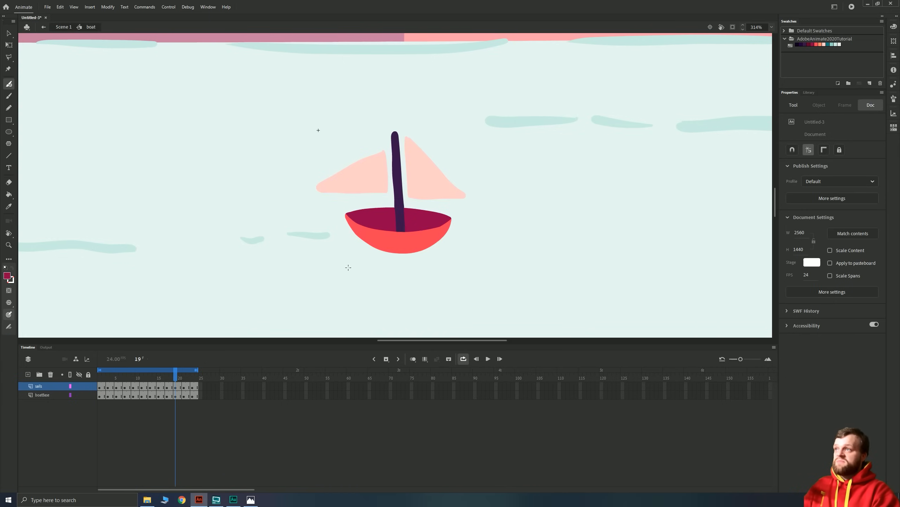
pyautogui.click(28, 375)
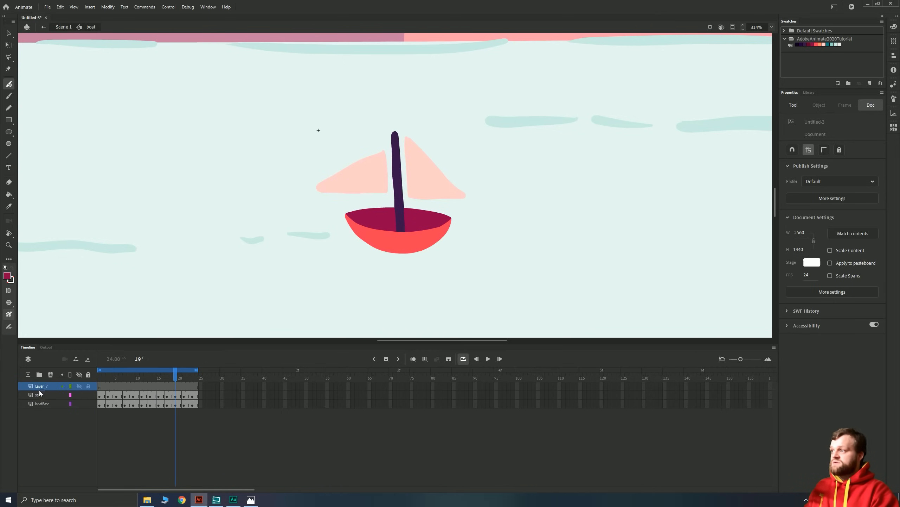
pyautogui.click(99, 385)
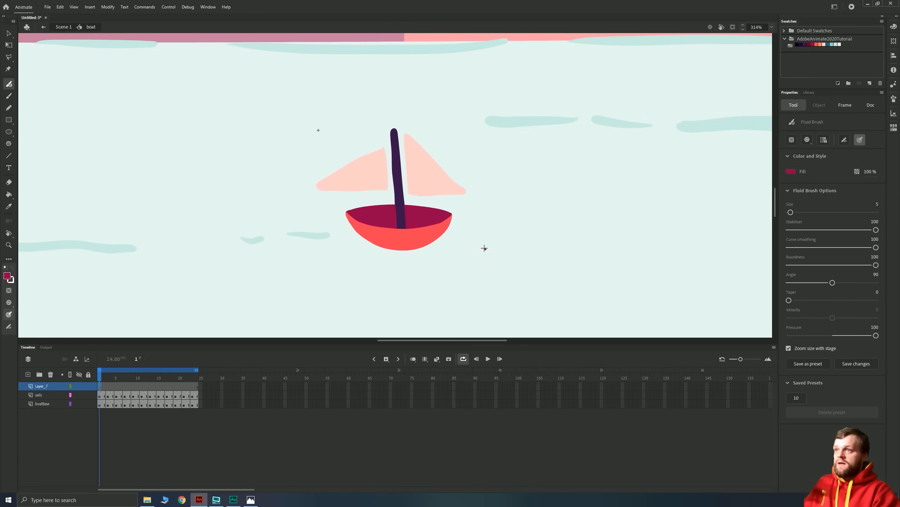
pyautogui.moveTo(410, 238)
pyautogui.mouseDown()
pyautogui.moveTo(304, 234)
pyautogui.moveTo(309, 99)
pyautogui.moveTo(475, 107)
pyautogui.moveTo(483, 245)
pyautogui.moveTo(487, 199)
pyautogui.mouseUp()
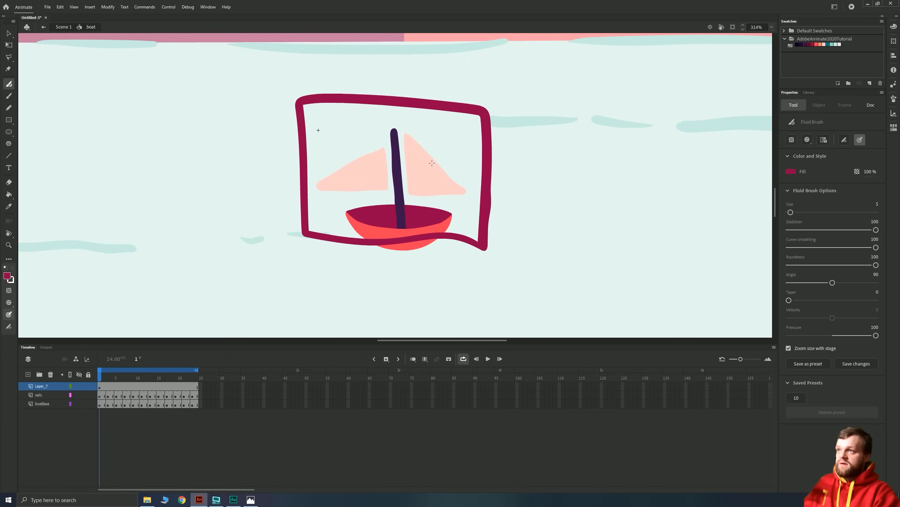
pyautogui.press('k')
pyautogui.click(465, 176)
pyautogui.press('v')
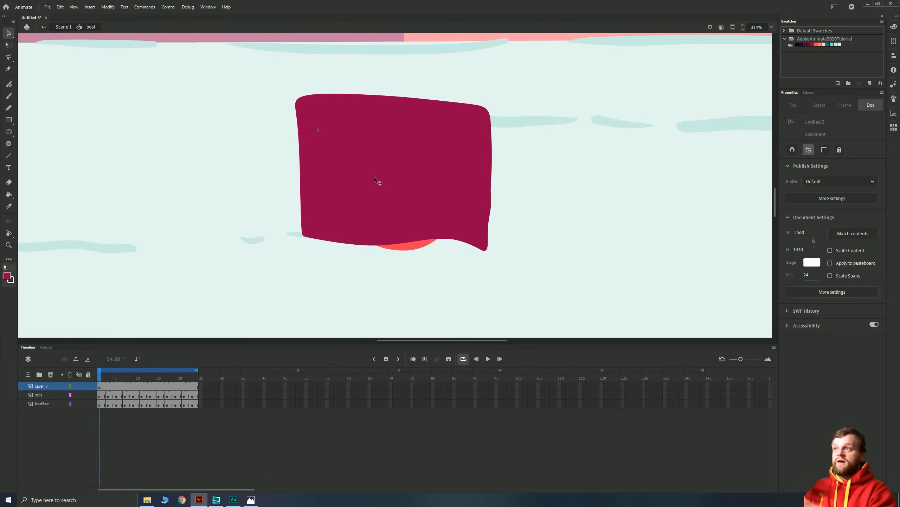
pyautogui.click(390, 217)
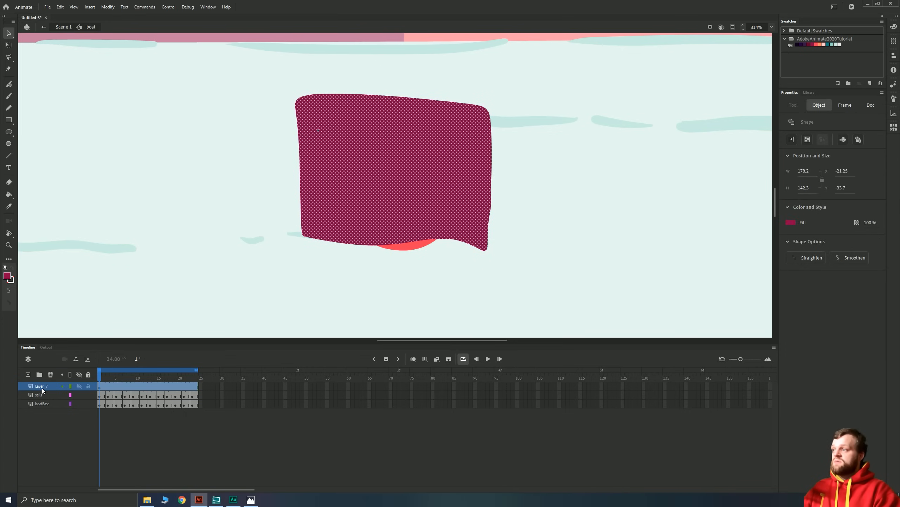
# Step: Move the new shape layer between sails and boatBase and convert it into a mask for boatBase
pyautogui.moveTo(38, 389); pyautogui.dragTo(41, 403)
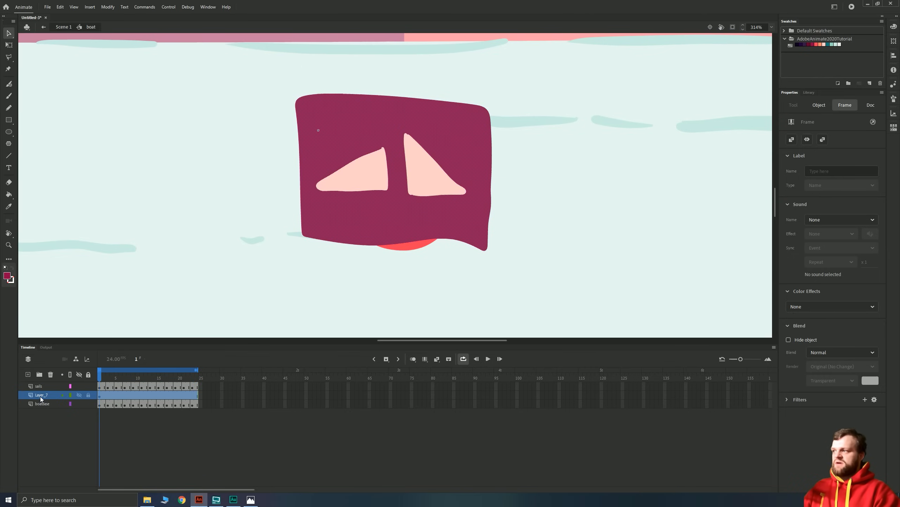
pyautogui.rightClick(40, 396)
pyautogui.click(70, 320)
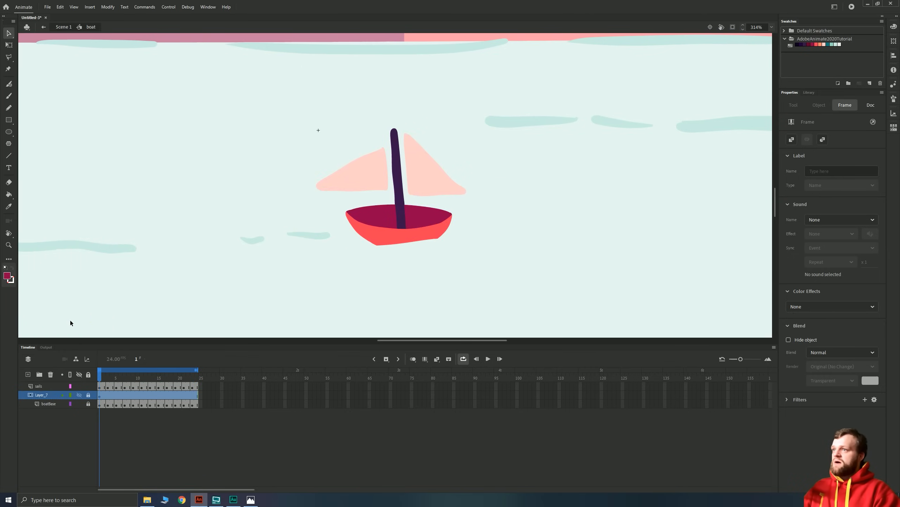
# Step: Compare the hull with the mask layer unlocked and locked, and play the masked boat animation
pyautogui.click(99, 398)
pyautogui.click(88, 394)
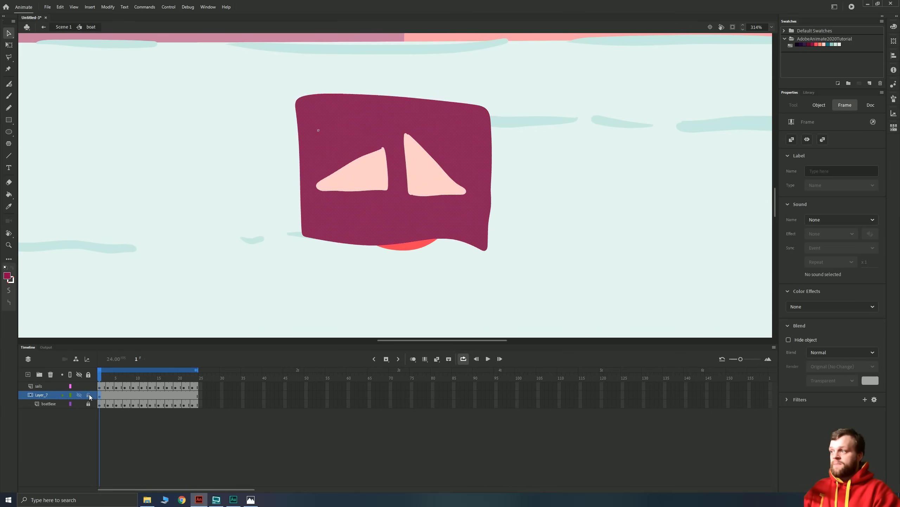
pyautogui.click(88, 395)
pyautogui.click(89, 395)
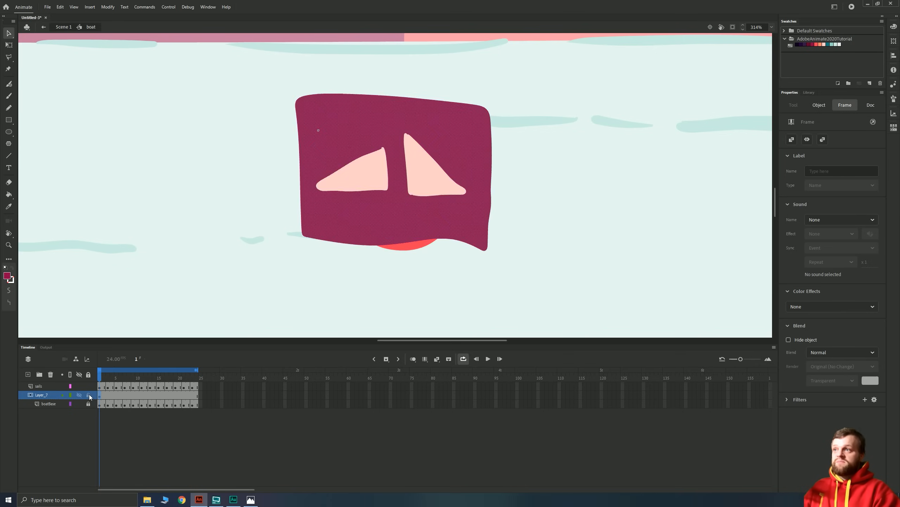
pyautogui.click(88, 395)
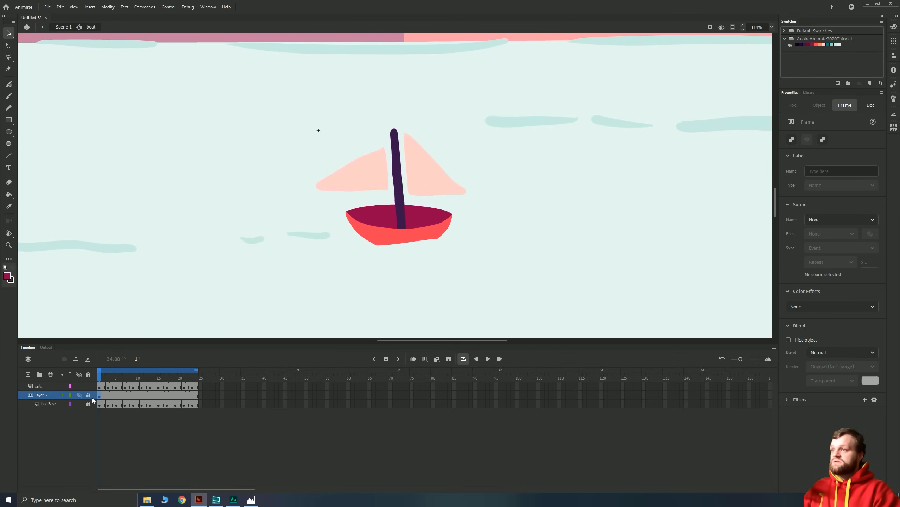
pyautogui.press('Return')
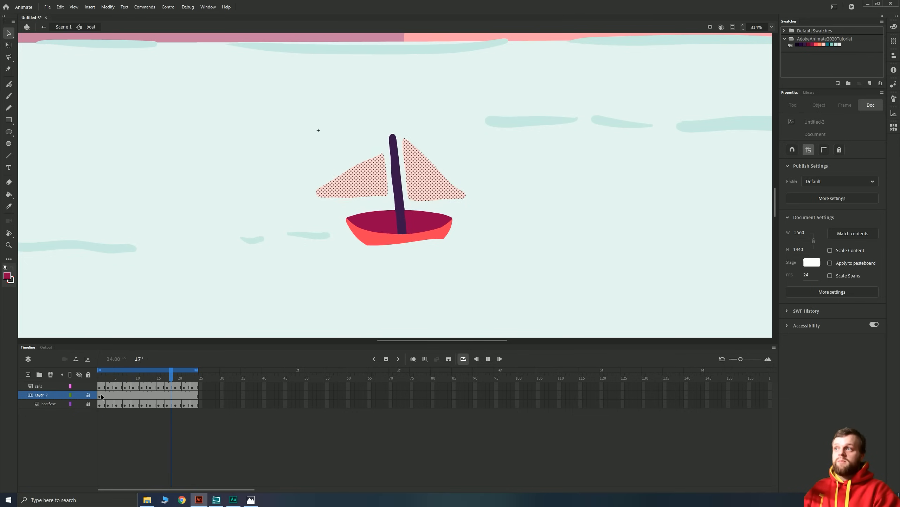
# Step: Unlock the mask layer, turn on onion skinning, and redraw the mask at frame 3 as a filled shape with slightly wider upper corners
pyautogui.click(89, 394)
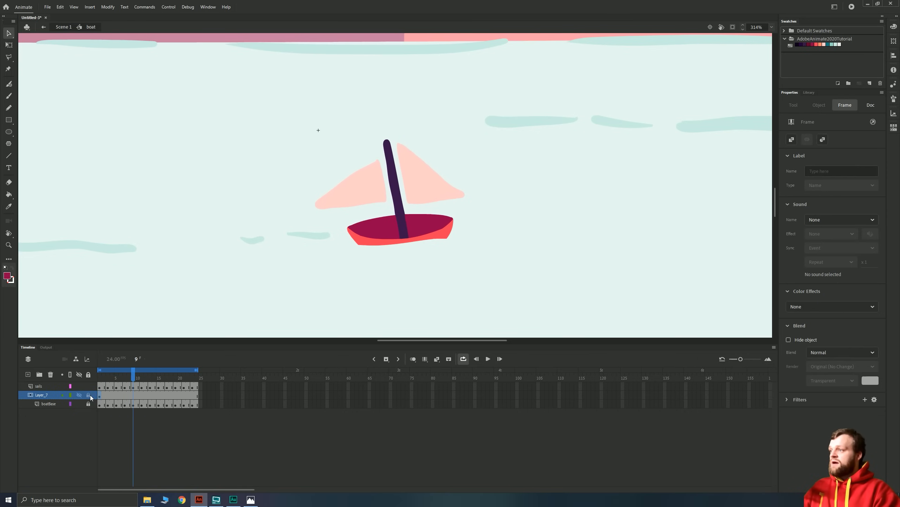
pyautogui.click(108, 395)
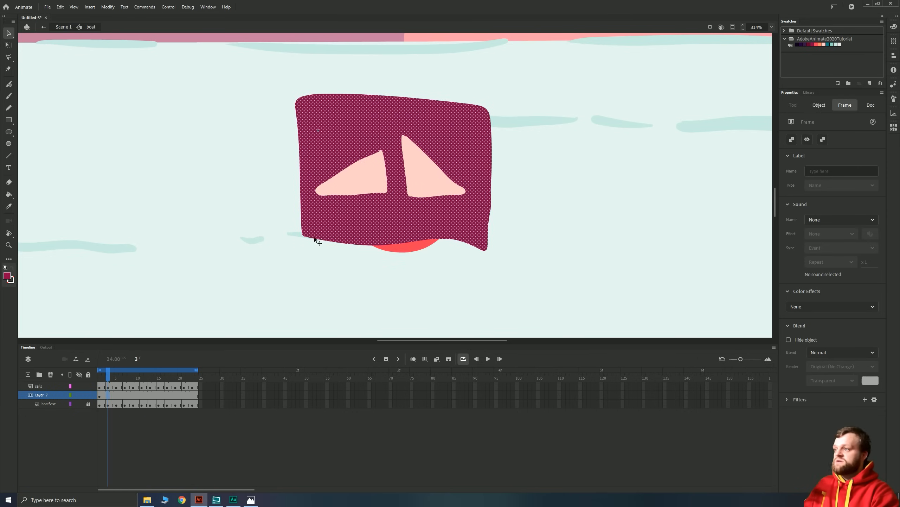
pyautogui.press('b')
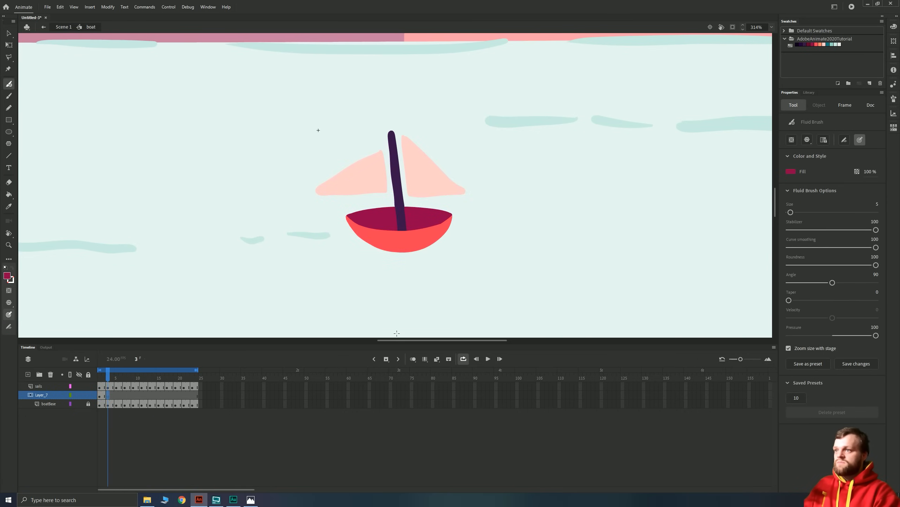
pyautogui.click(413, 359)
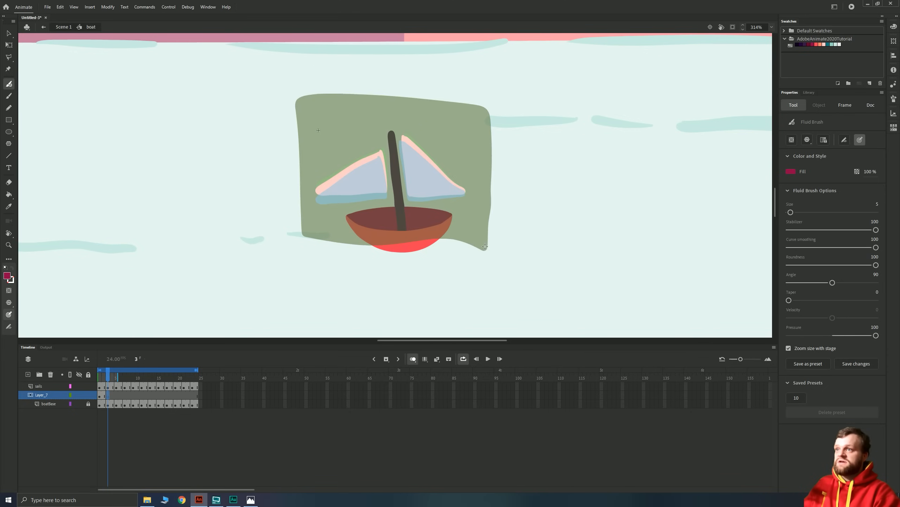
pyautogui.moveTo(468, 241)
pyautogui.mouseDown()
pyautogui.moveTo(351, 242)
pyautogui.moveTo(305, 231)
pyautogui.moveTo(296, 163)
pyautogui.moveTo(305, 99)
pyautogui.moveTo(476, 102)
pyautogui.moveTo(496, 122)
pyautogui.moveTo(486, 244)
pyautogui.mouseUp()
pyautogui.press('k')
pyautogui.click(476, 144)
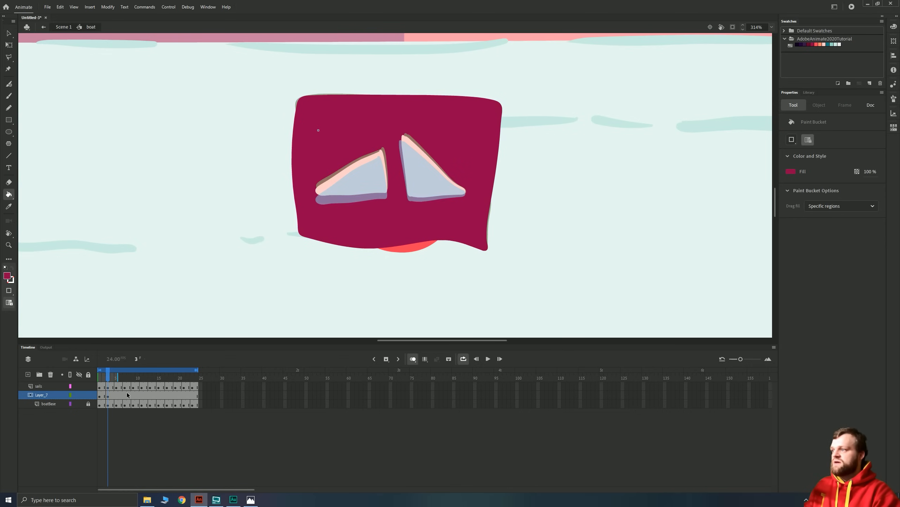
# Step: Clear the mask at frame 5 and redraw it as a filled shape with a slightly lower wavy bottom edge
pyautogui.click(117, 400)
pyautogui.press('Delete')
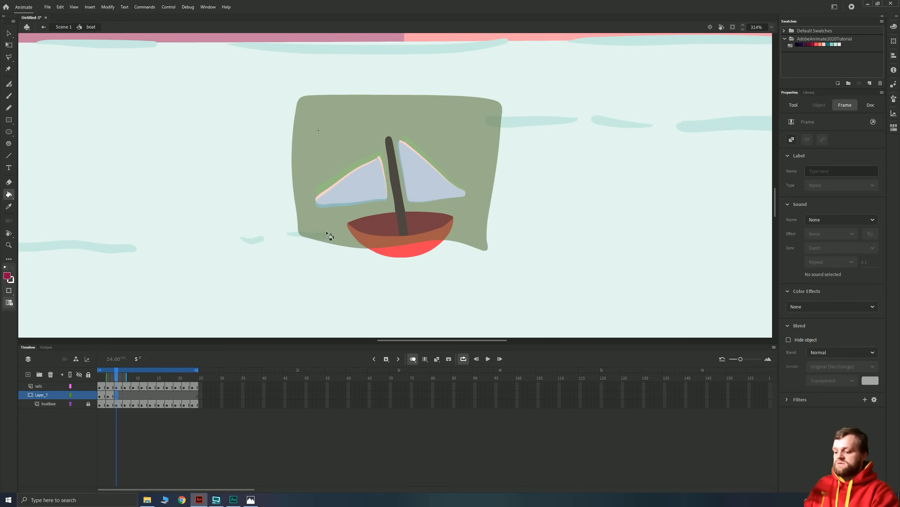
pyautogui.press('b')
pyautogui.moveTo(477, 244)
pyautogui.mouseDown()
pyautogui.moveTo(346, 245)
pyautogui.moveTo(304, 229)
pyautogui.moveTo(297, 135)
pyautogui.moveTo(341, 101)
pyautogui.moveTo(466, 102)
pyautogui.moveTo(496, 127)
pyautogui.moveTo(482, 239)
pyautogui.mouseUp()
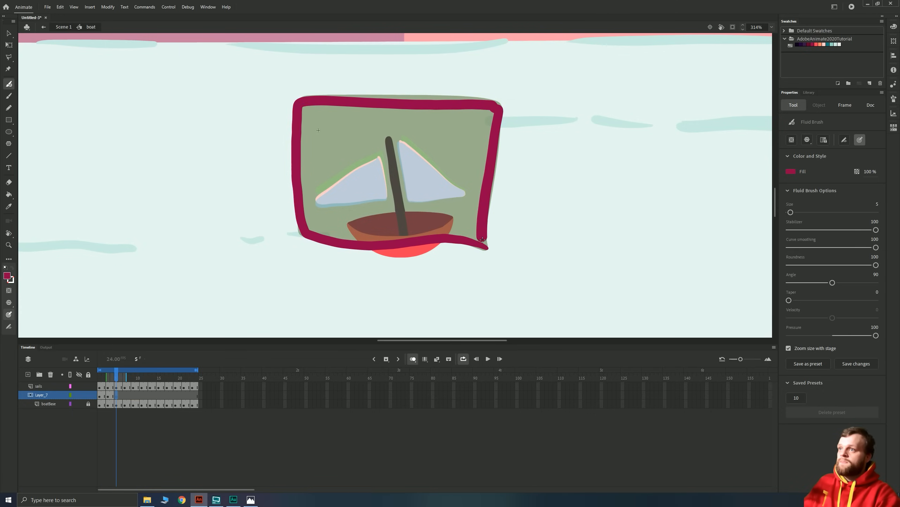
pyautogui.press('k')
pyautogui.click(406, 212)
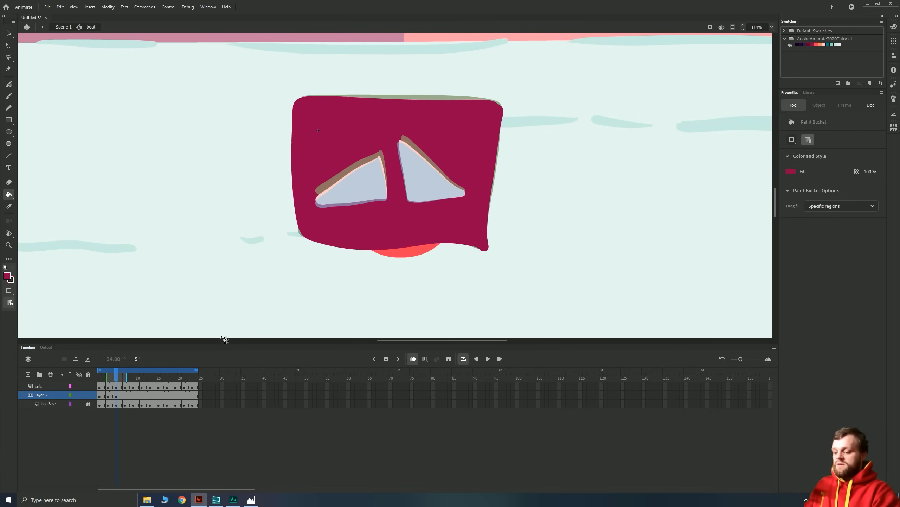
# Step: Clear the mask at frame 7 and redraw it as a filled shape with its left edge slightly inward
pyautogui.press('v')
pyautogui.click(125, 397)
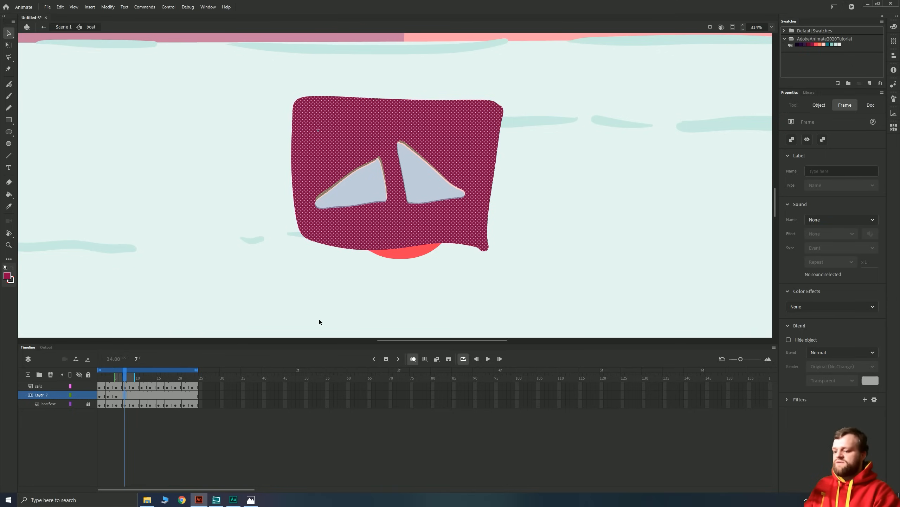
pyautogui.hotkey('ctrl', 'z')
pyautogui.press('b')
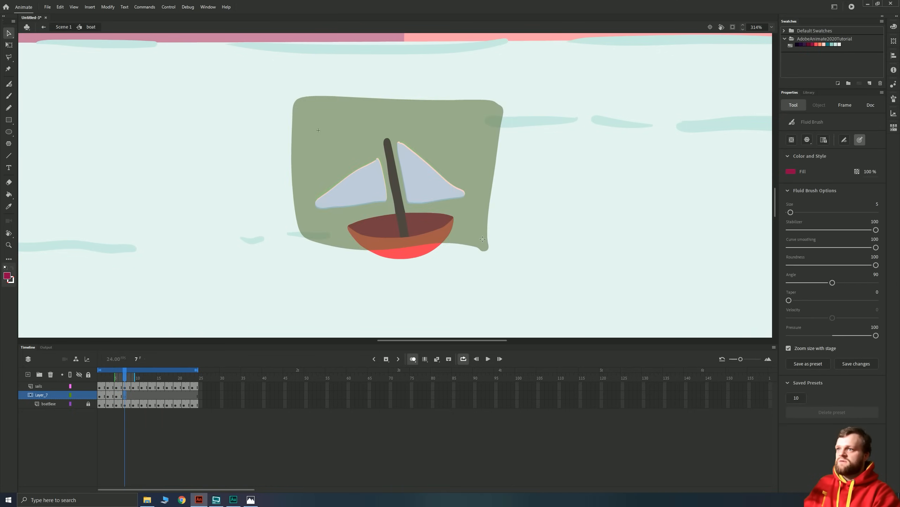
pyautogui.moveTo(464, 240)
pyautogui.mouseDown()
pyautogui.moveTo(312, 244)
pyautogui.moveTo(301, 103)
pyautogui.moveTo(423, 104)
pyautogui.moveTo(496, 122)
pyautogui.moveTo(483, 245)
pyautogui.mouseUp()
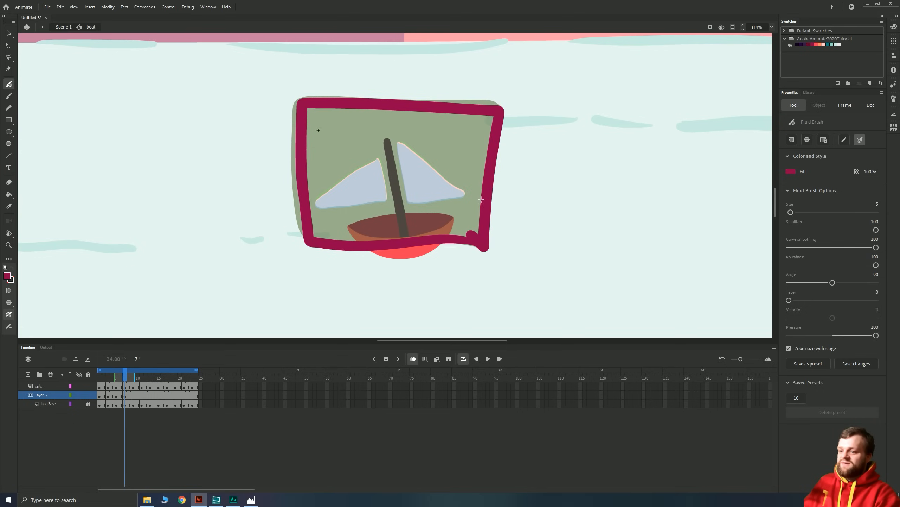
pyautogui.press('k')
pyautogui.click(502, 113)
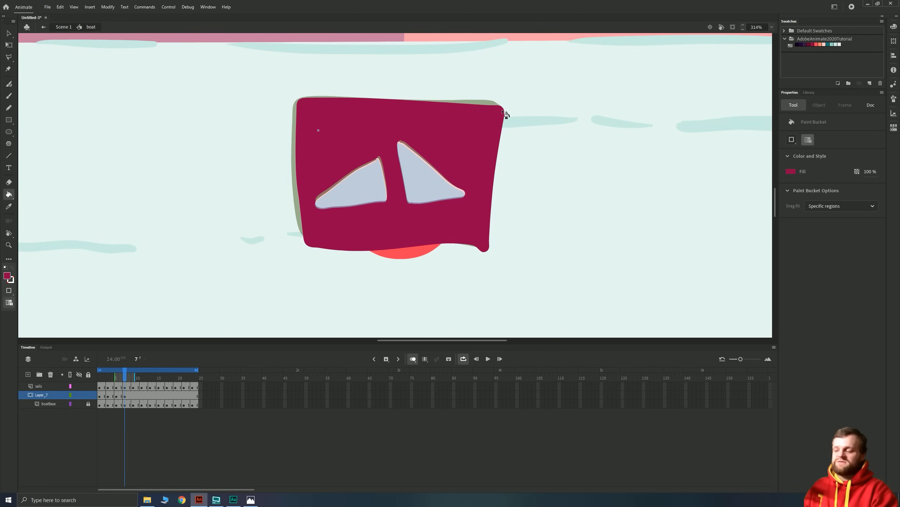
# Step: Repeat the four mask drawings along the mask layer through frame 24, lock the layer and play the loop
pyautogui.click(143, 422)
pyautogui.moveTo(100, 396); pyautogui.dragTo(130, 396)
pyautogui.moveTo(112, 396); pyautogui.dragTo(172, 395)
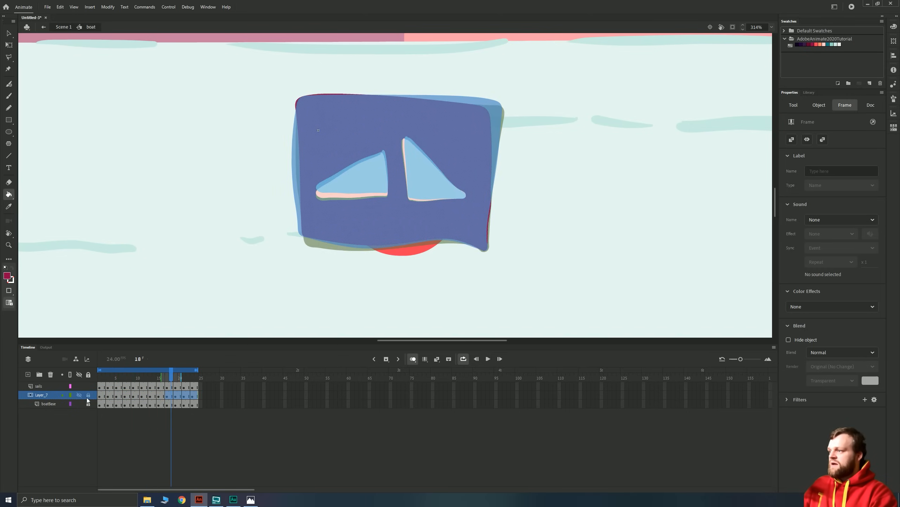
pyautogui.press('Return')
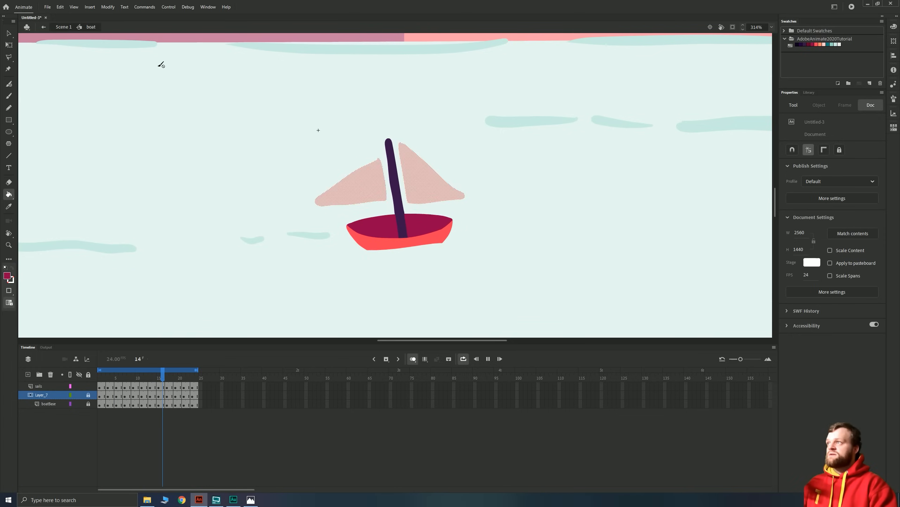
# Step: Return to Scene 1, show the whole frame, and play the full animation with looping turned off
pyautogui.click(64, 27)
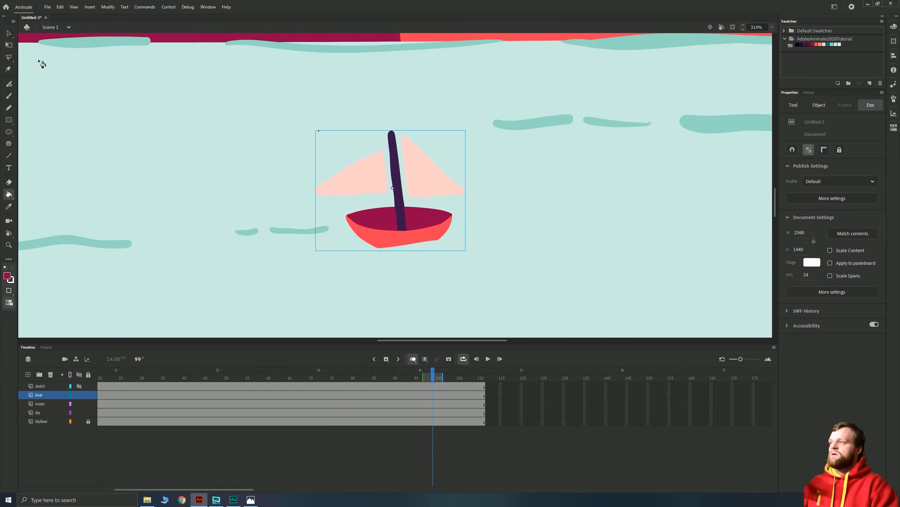
pyautogui.click(771, 27)
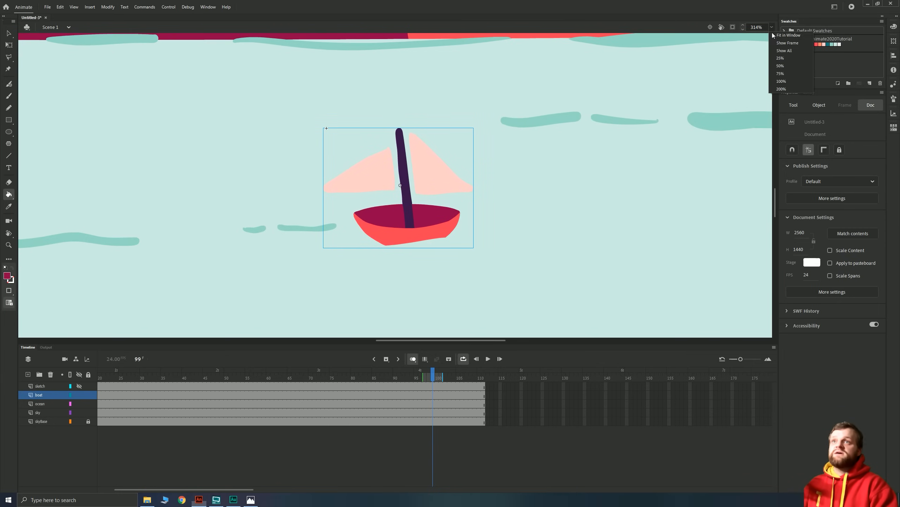
pyautogui.click(781, 44)
pyautogui.press('Return')
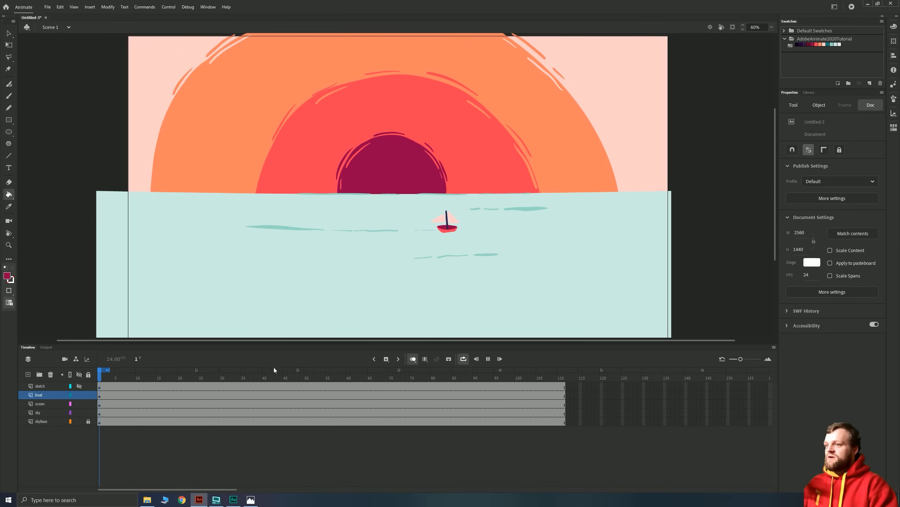
pyautogui.click(462, 358)
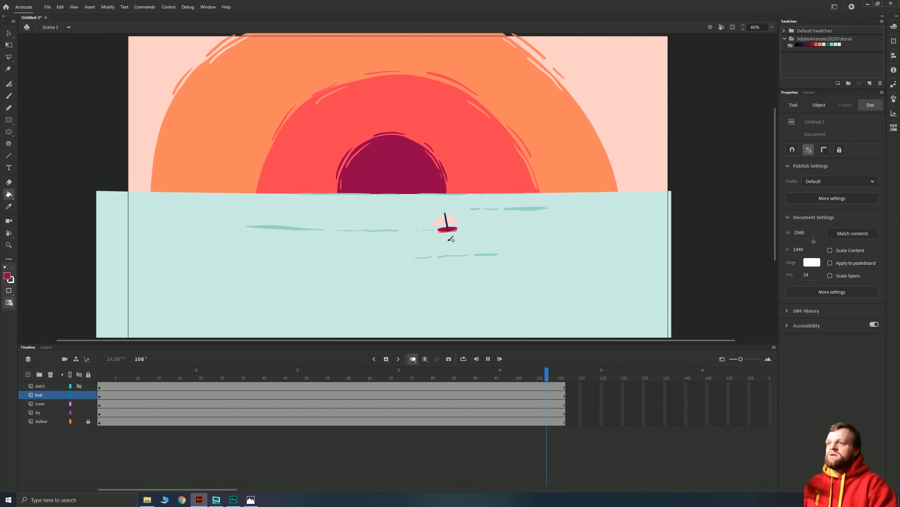
pyautogui.press('v')
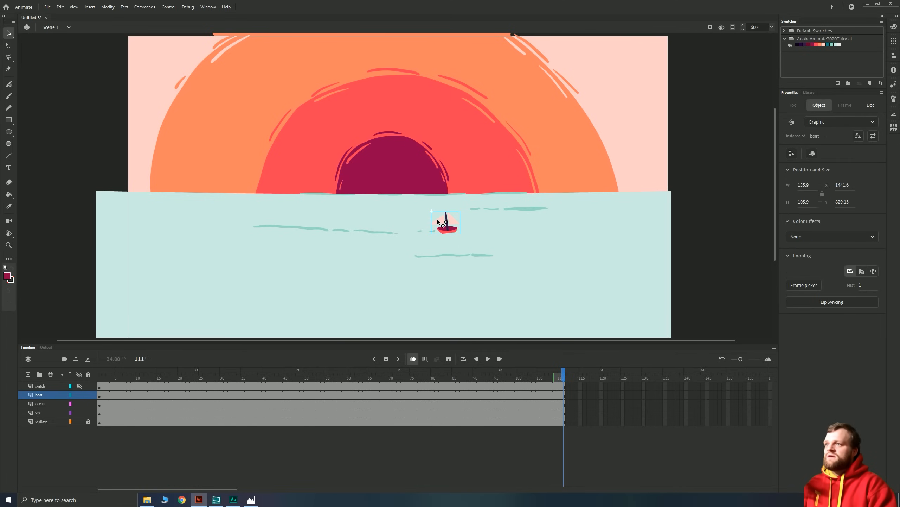
# Step: Open the boat symbol for editing, unlock its mask layer and play through the mask frames
pyautogui.doubleClick(437, 220)
pyautogui.scroll(4, 451, 235)
pyautogui.scroll(-7, 451, 234)
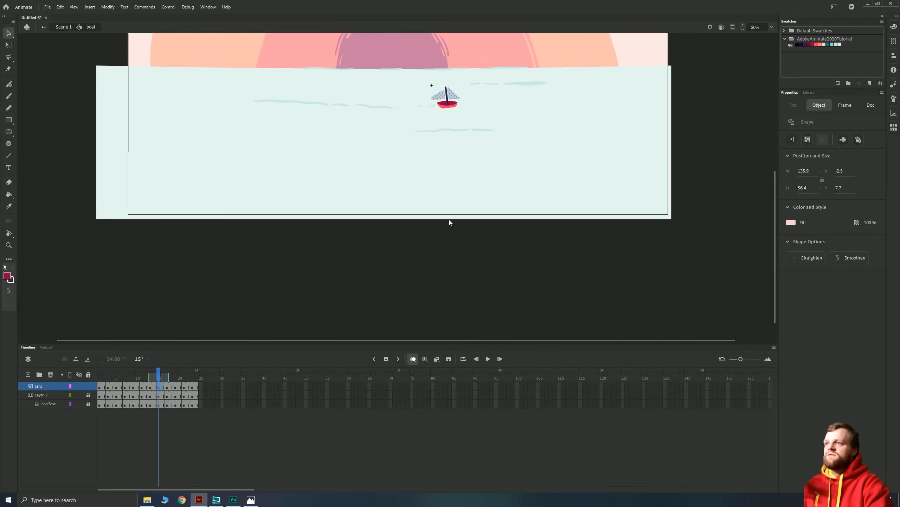
pyautogui.scroll(1, 441, 106)
pyautogui.scroll(10, 441, 105)
pyautogui.moveTo(452, 125); pyautogui.dragTo(426, 281)
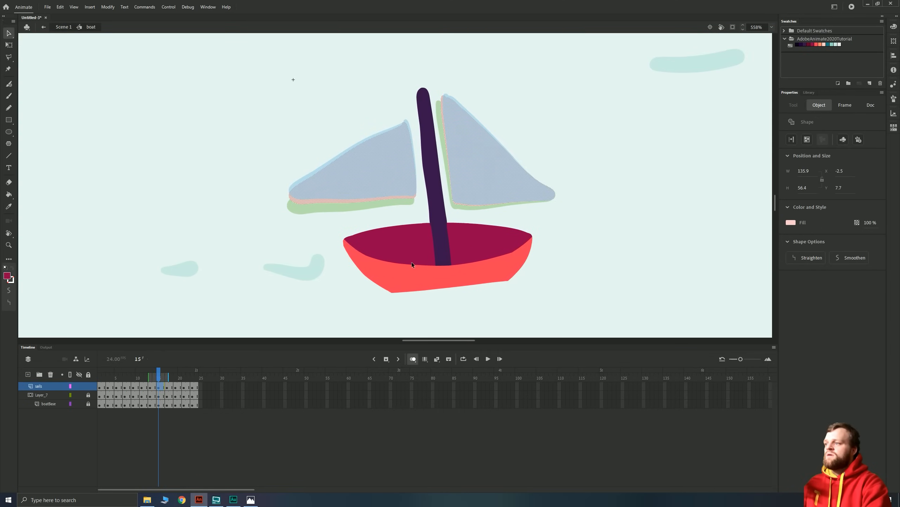
pyautogui.click(100, 396)
pyautogui.press('Return')
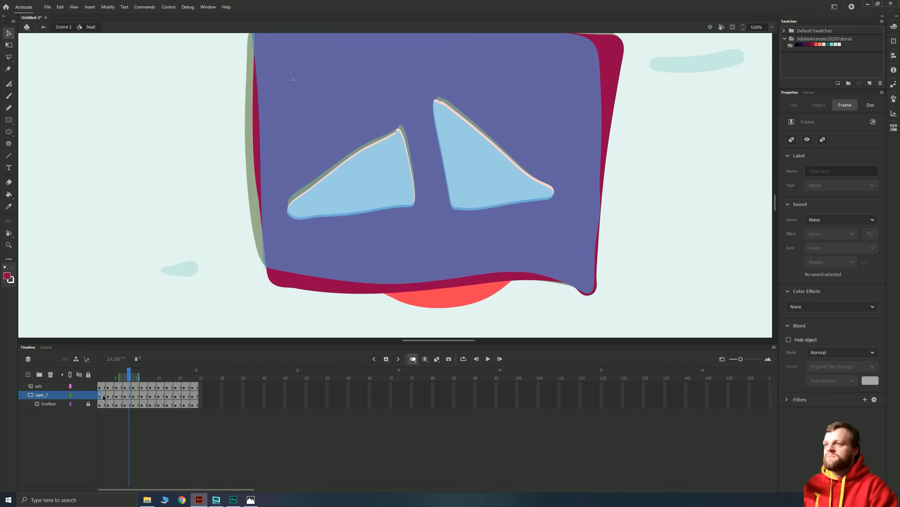
# Step: Nudge the low mask drawing at frame 7 and its repeats through frame 23 slightly upward
pyautogui.click(125, 396)
pyautogui.click(133, 396)
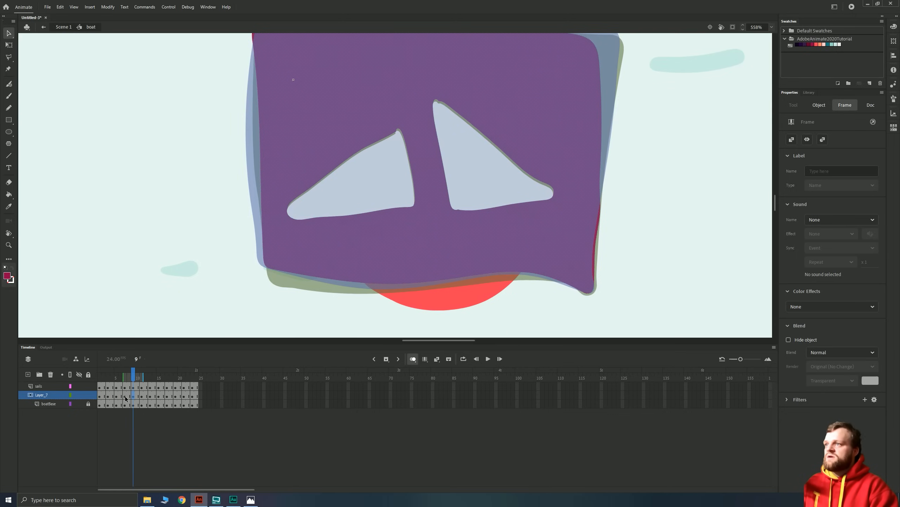
pyautogui.click(125, 396)
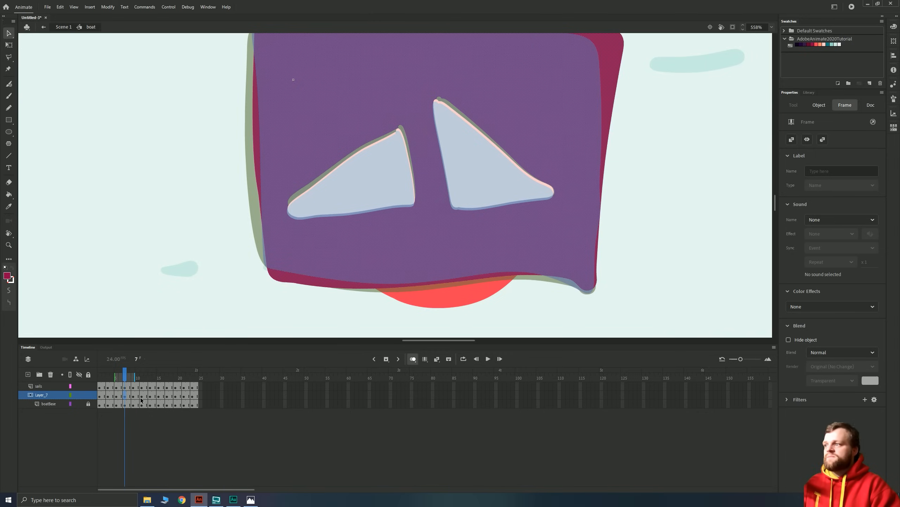
pyautogui.moveTo(134, 398); pyautogui.dragTo(195, 397)
pyautogui.hotkey('shift', 'Up')
pyautogui.hotkey('shift', 'Up')
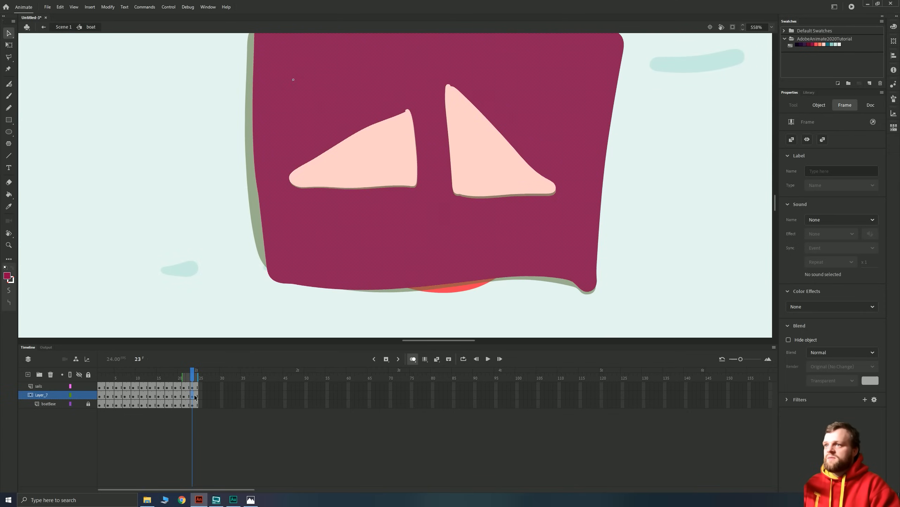
pyautogui.click(197, 397)
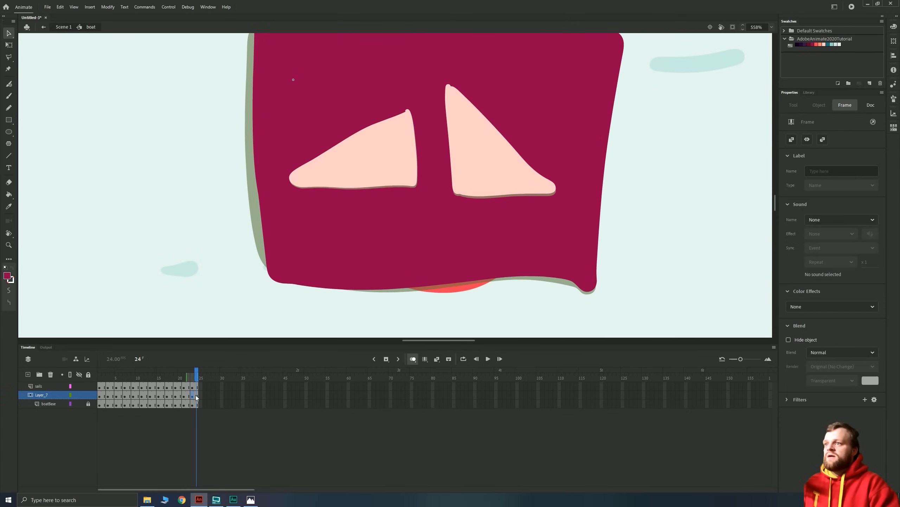
# Step: Play the boat's frames with looping turned on and lock the mask layer to check the masked hull
pyautogui.click(464, 359)
pyautogui.press('Return')
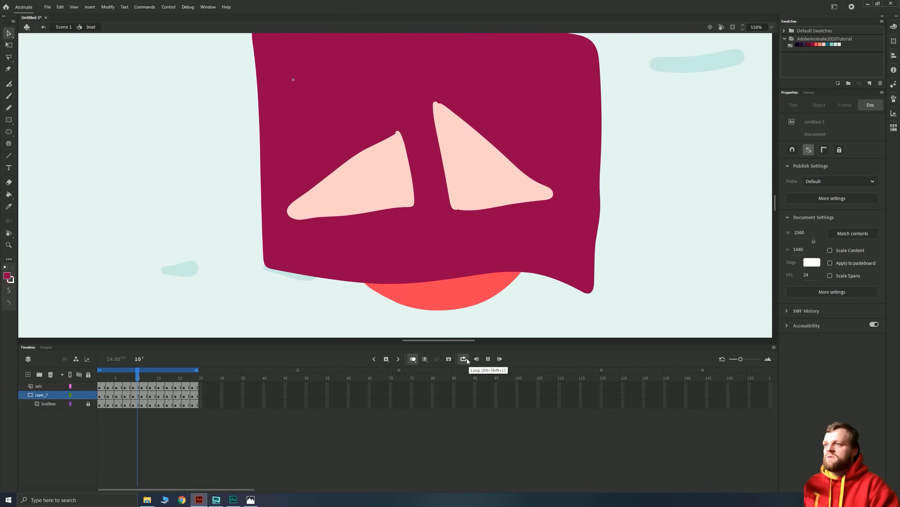
pyautogui.press('Return')
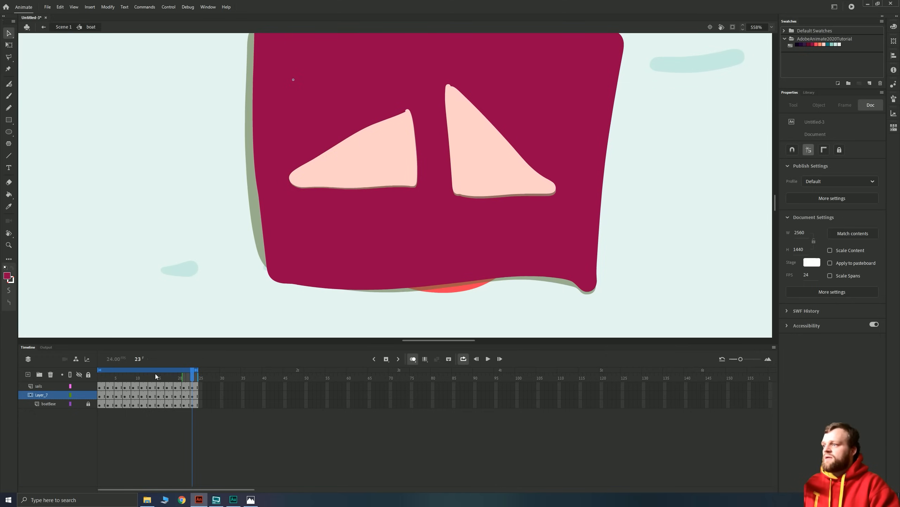
pyautogui.press('Return')
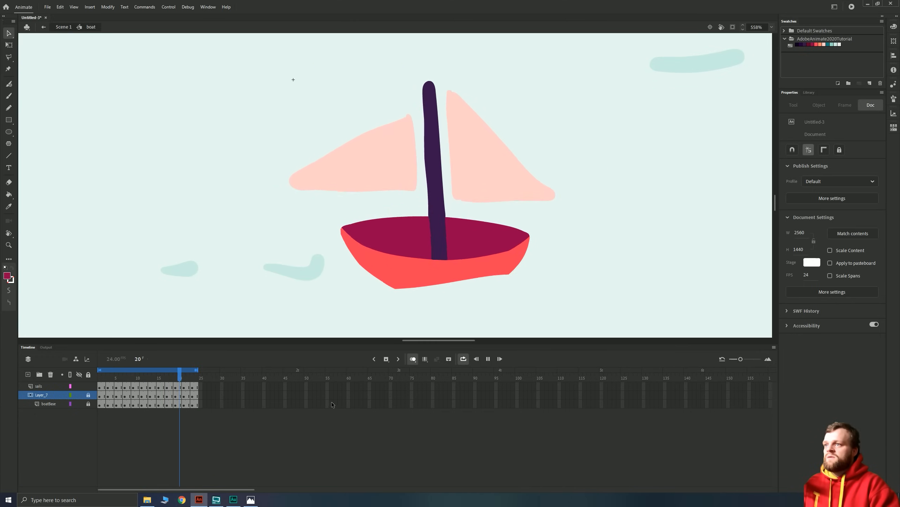
pyautogui.press('Return')
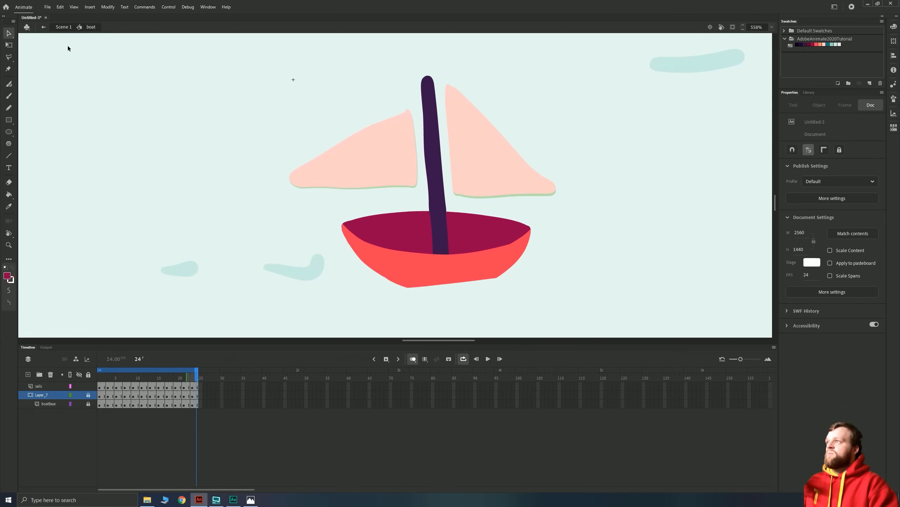
# Step: Return to Scene 1 and insert a keyframe on the boat layer at frame 111
pyautogui.doubleClick(68, 49)
pyautogui.scroll(-5, 382, 195)
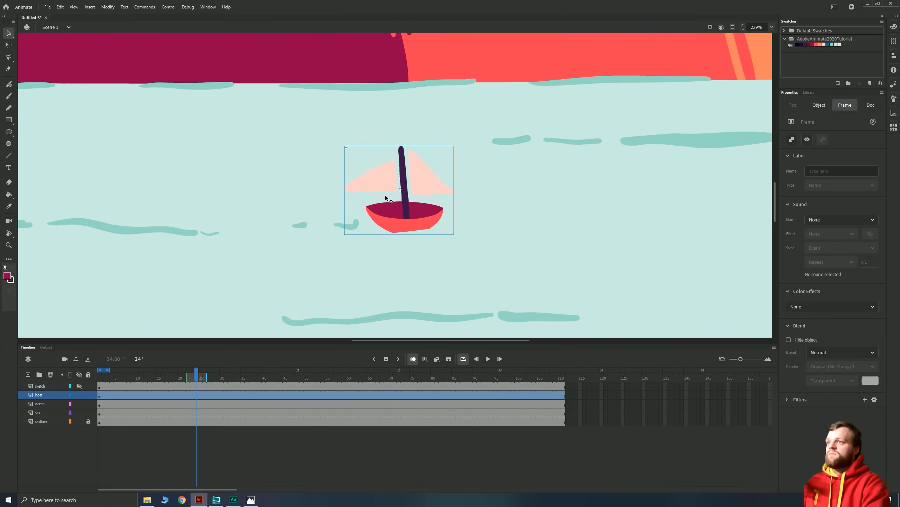
pyautogui.scroll(-6, 385, 196)
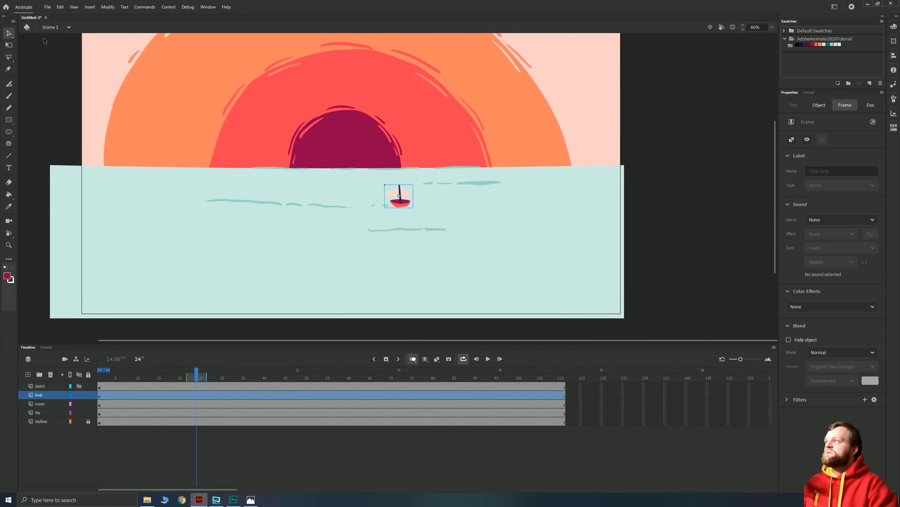
pyautogui.click(135, 457)
pyautogui.click(99, 395)
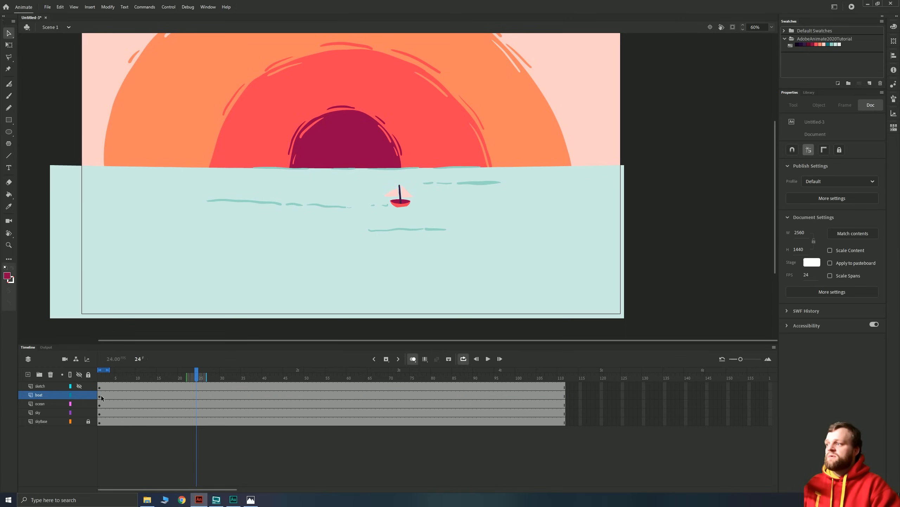
pyautogui.click(563, 394)
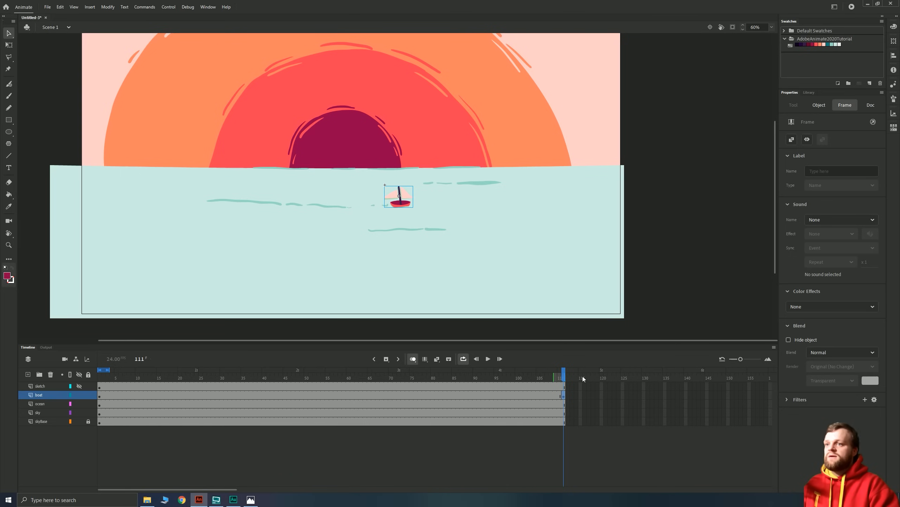
# Step: At frame 111, move the boat left across the water by most of its own width
pyautogui.hotkey('shift', 'Left')
pyautogui.hotkey('shift', 'Left')
pyautogui.hotkey('shift', 'Left')
pyautogui.hotkey('shift', 'Left')
pyautogui.hotkey('shift', 'Left')
pyautogui.hotkey('shift', 'Left')
pyautogui.hotkey('shift', 'Left')
pyautogui.hotkey('shift', 'Left')
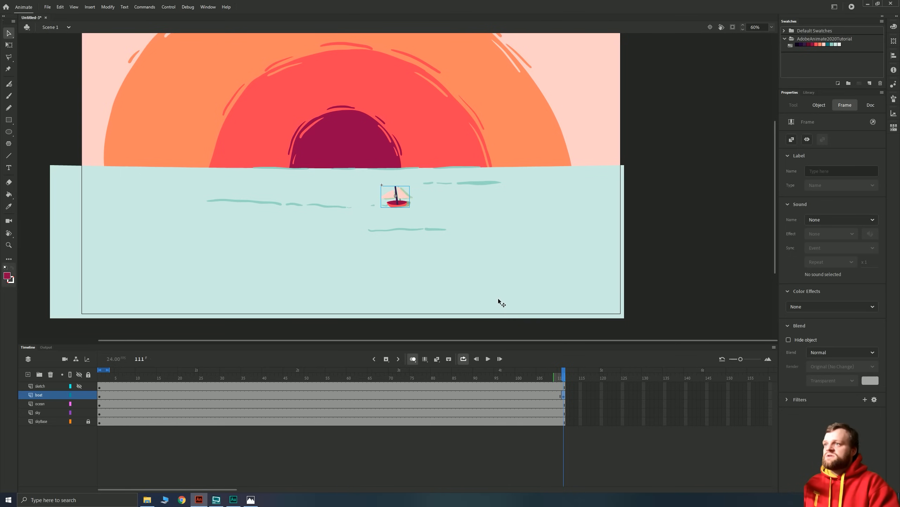
pyautogui.hotkey('shift', 'Left')
pyautogui.hotkey('shift', 'Left')
pyautogui.hotkey('shift', 'Left')
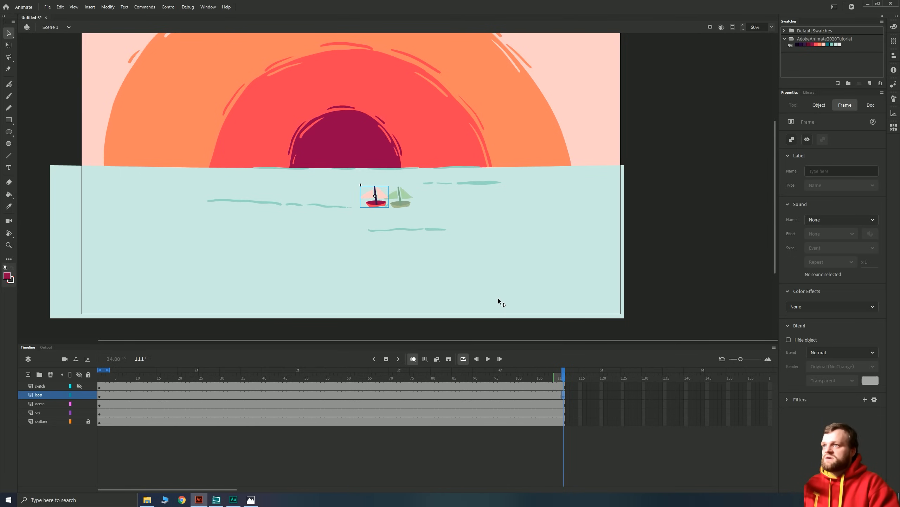
pyautogui.hotkey('shift', 'Right')
pyautogui.hotkey('shift', 'Right')
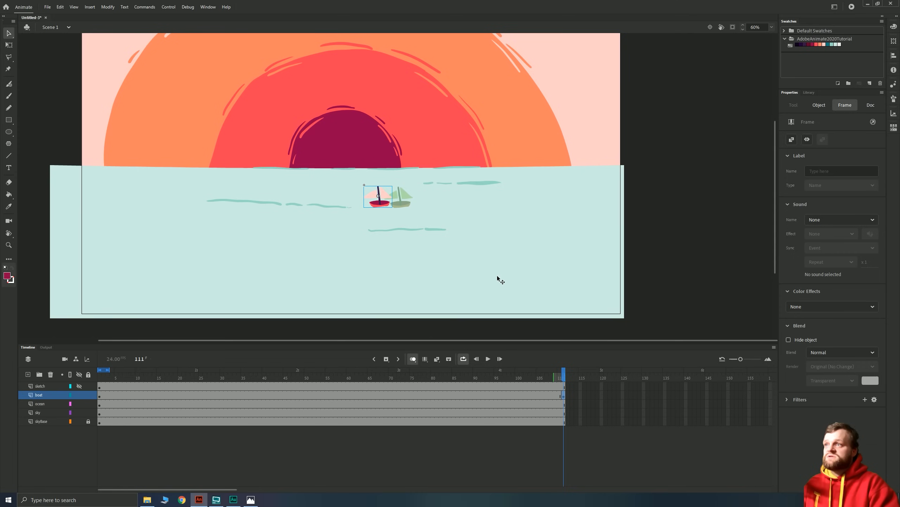
# Step: Create a classic tween on the boat layer and play the scene with looping turned off
pyautogui.rightClick(261, 397)
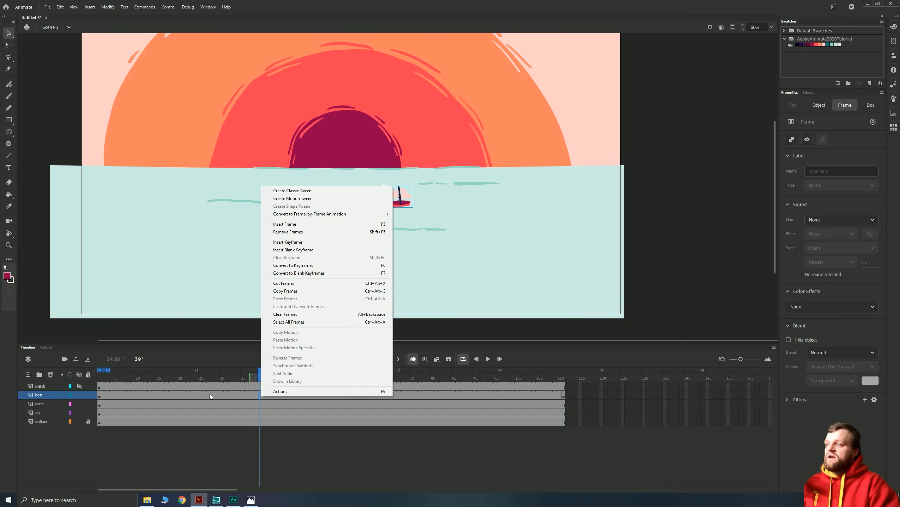
pyautogui.click(312, 191)
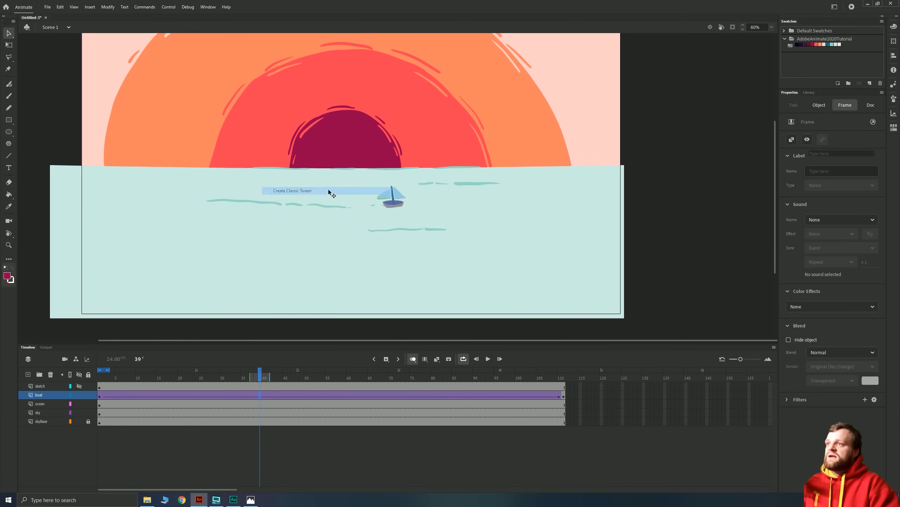
pyautogui.click(121, 404)
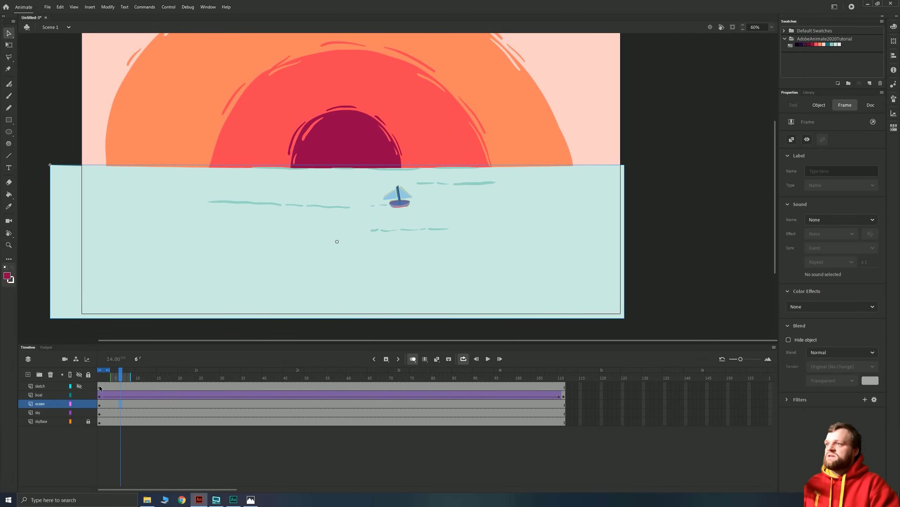
pyautogui.moveTo(99, 388); pyautogui.dragTo(159, 392)
pyautogui.moveTo(194, 392)
pyautogui.mouseDown()
pyautogui.moveTo(546, 381)
pyautogui.moveTo(131, 365)
pyautogui.moveTo(141, 371)
pyautogui.mouseUp()
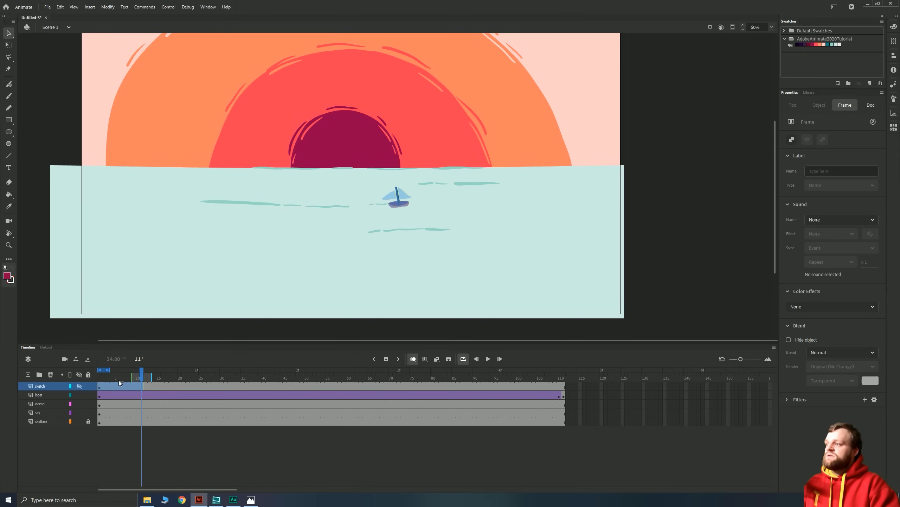
pyautogui.press('Return')
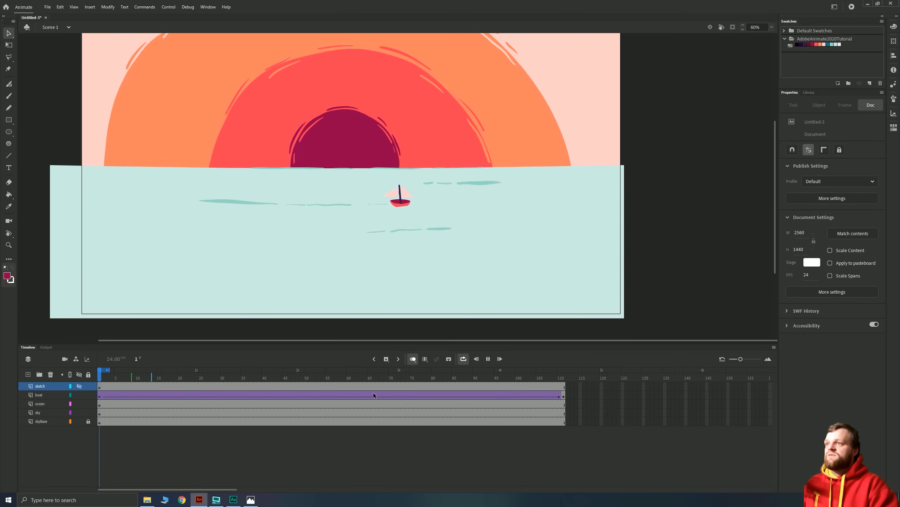
pyautogui.click(464, 358)
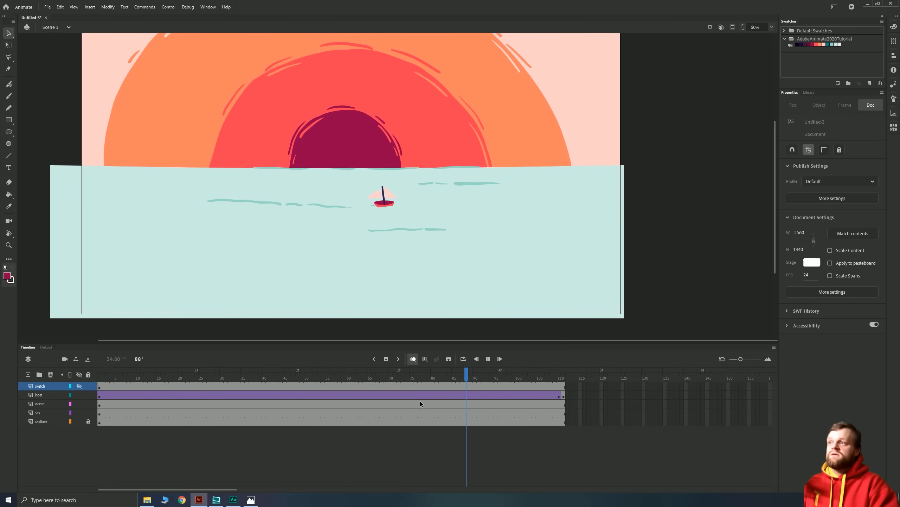
# Step: Show the sketch layer and lower the sketch's alpha to 10%
pyautogui.click(80, 386)
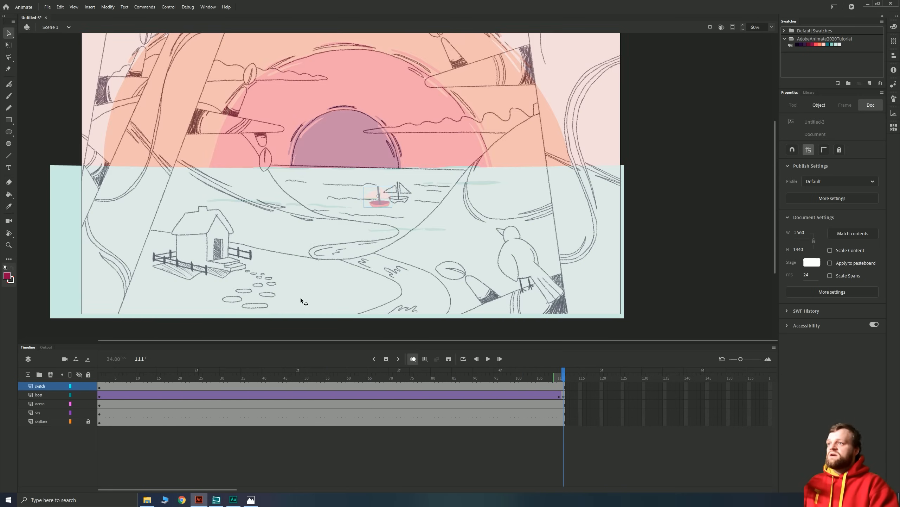
pyautogui.click(101, 385)
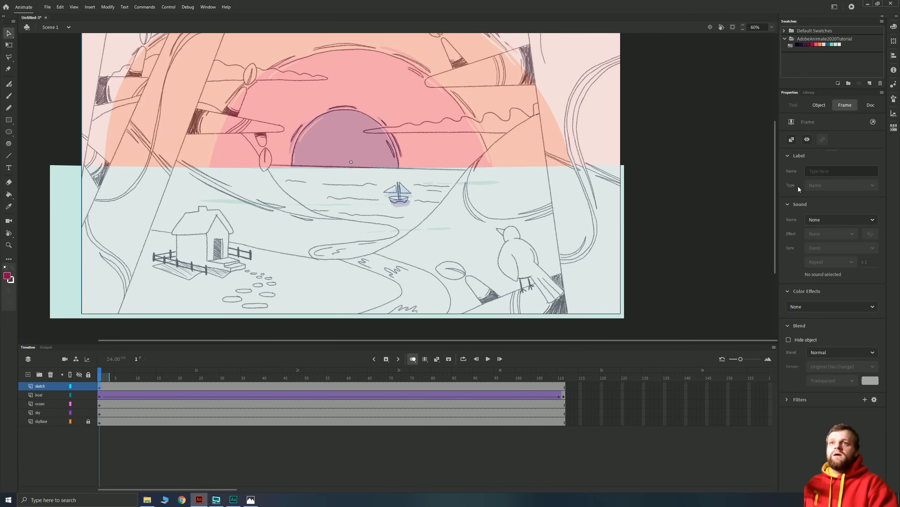
pyautogui.click(658, 255)
pyautogui.click(569, 241)
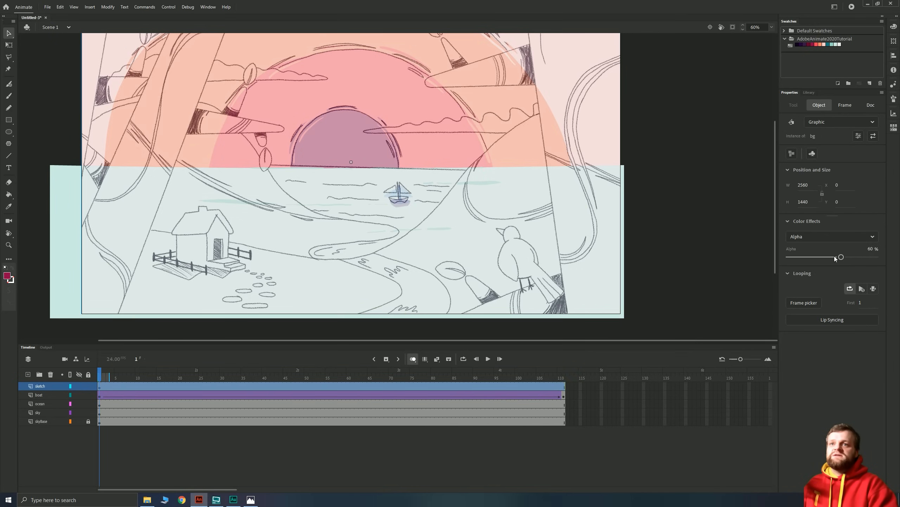
pyautogui.moveTo(841, 257); pyautogui.dragTo(798, 259)
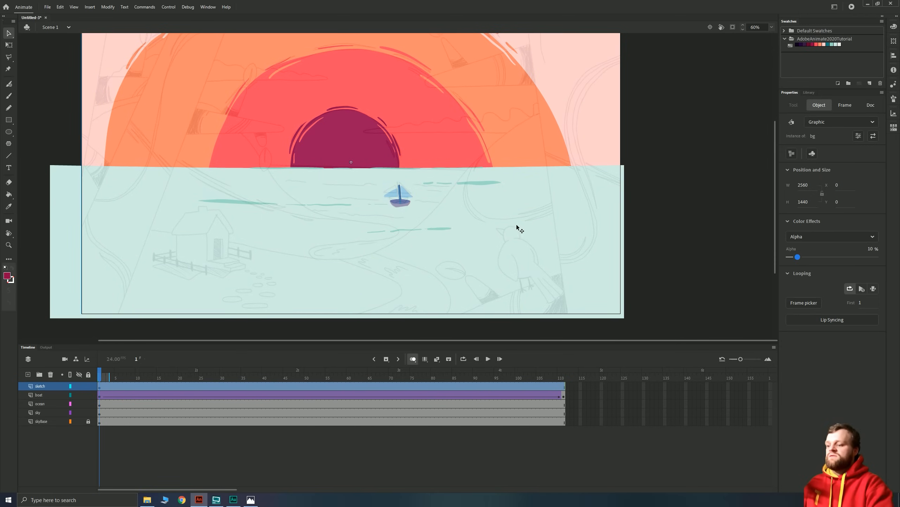
# Step: Show the whole frame and play the animation with the faint sketch overlaid to check the boat's drift
pyautogui.scroll(-2, 521, 223)
pyautogui.press('Return')
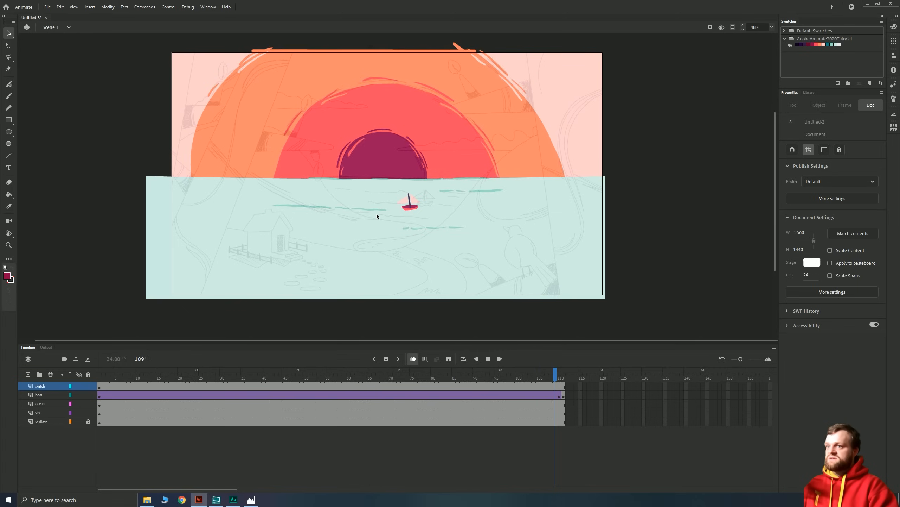
pyautogui.click(377, 214)
pyautogui.press('Return')
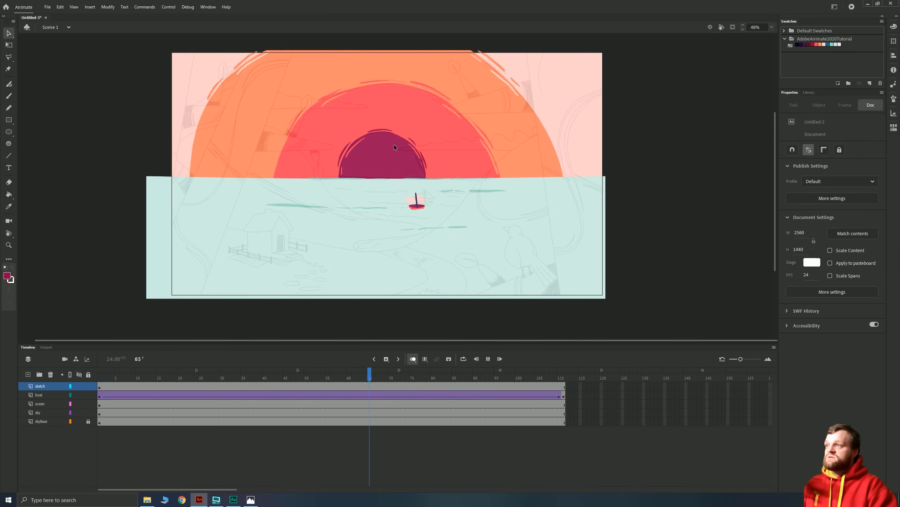
pyautogui.click(566, 195)
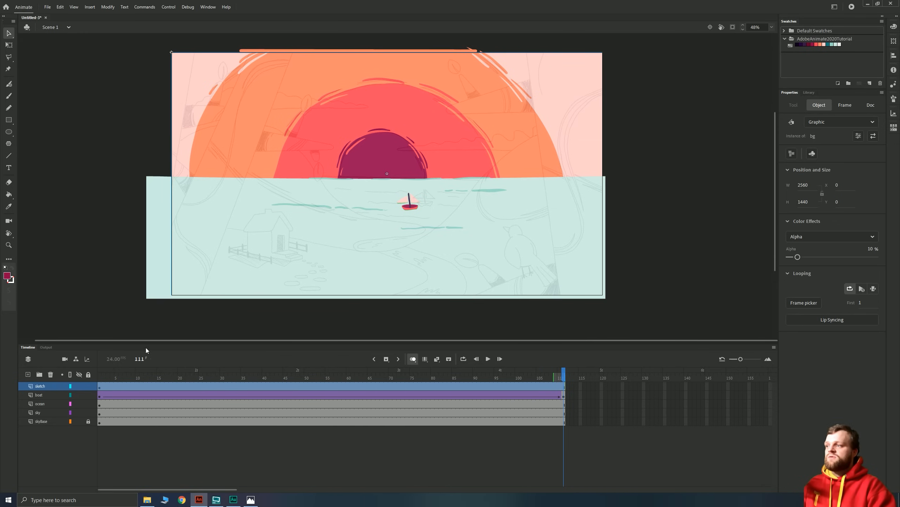
pyautogui.click(108, 237)
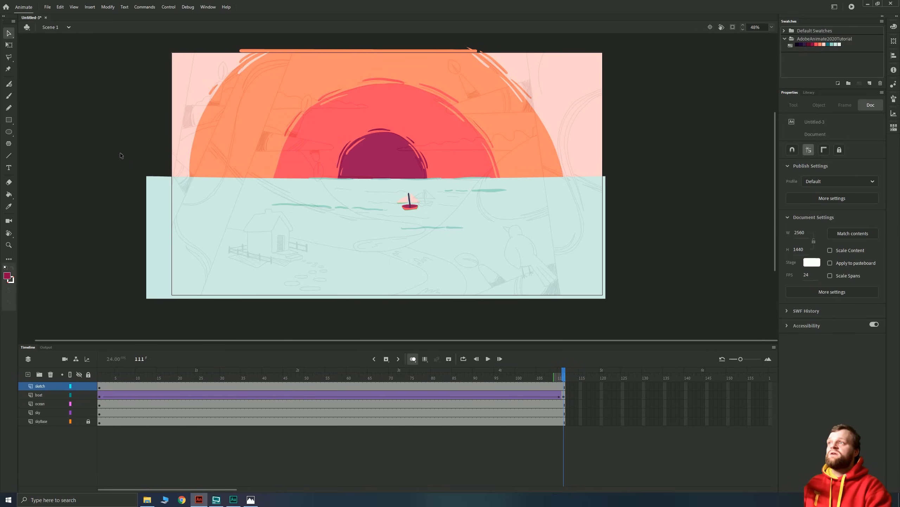